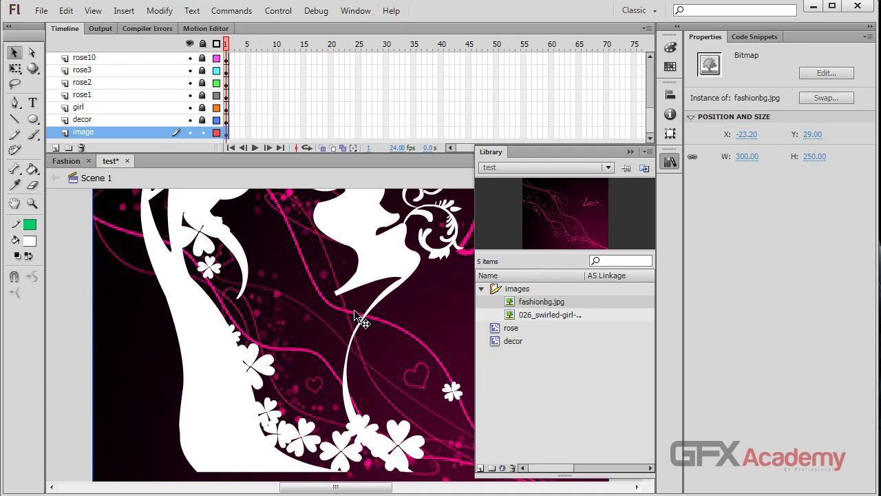
- Align the fashionbg.jpg background image with the stage at X 0 and Y 0, and lock the image layer
key("ctrl+l")
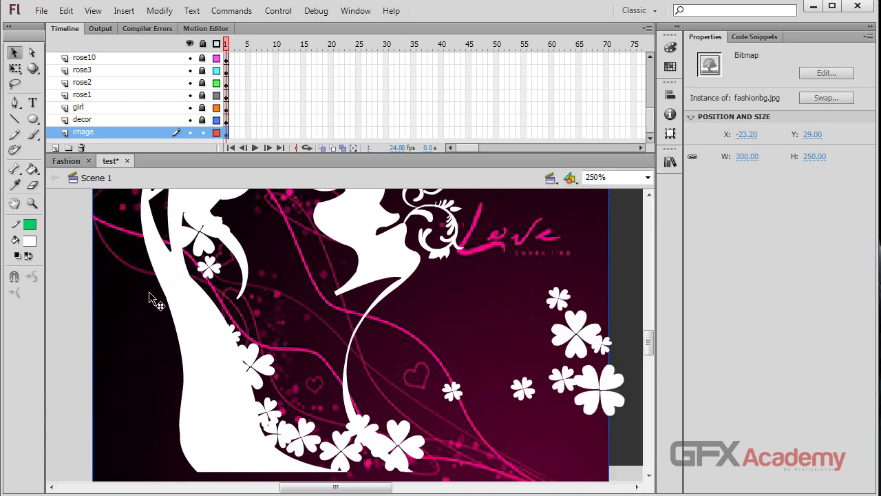
scroll(227, 307, "up", 5)
scroll(227, 308, "up", 2)
left_click_drag(475, 419, 515, 363)
scroll(514, 363, "down", 10)
left_click_drag(527, 310, 454, 316)
left_click(670, 94)
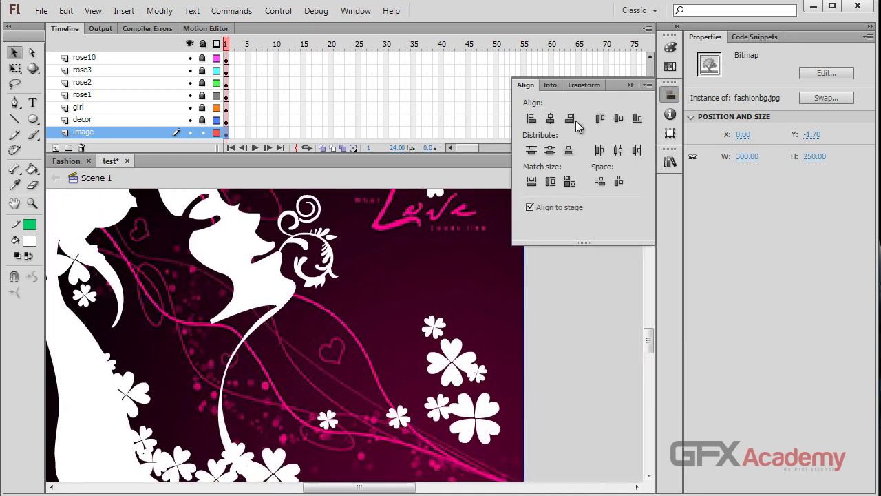
left_click(618, 120)
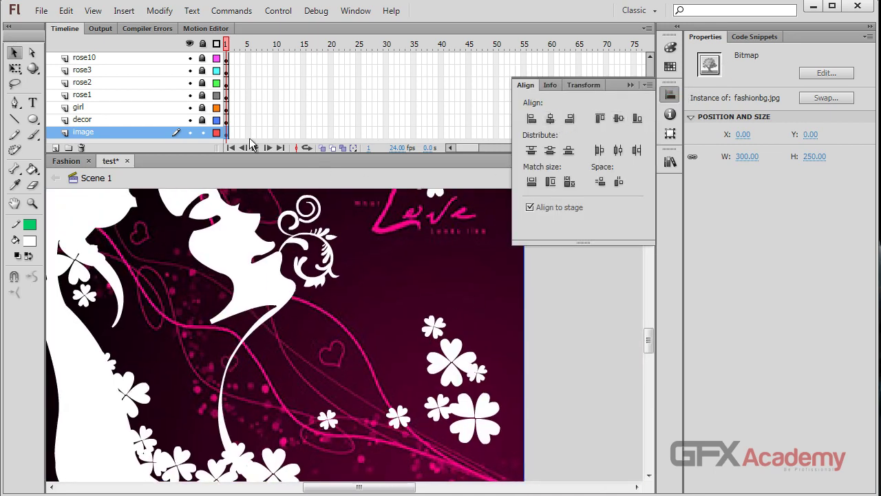
left_click(201, 133)
scroll(269, 359, "down", 2)
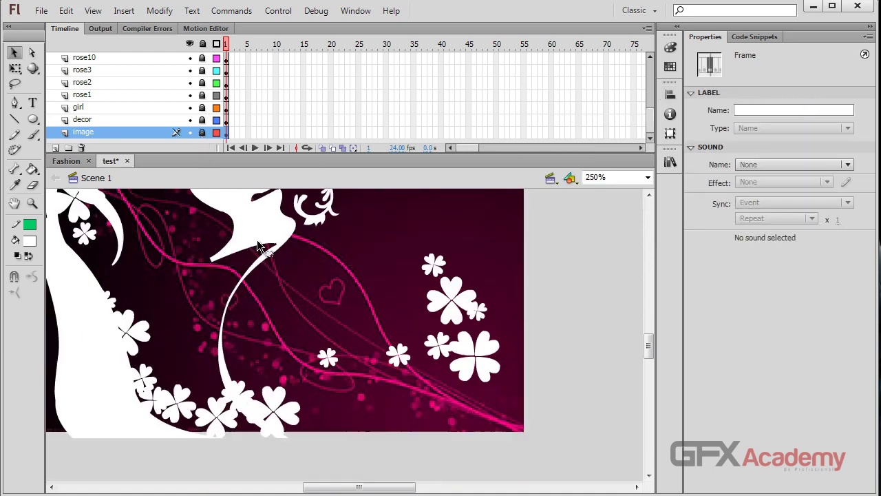
- Test the movie to preview the artwork at its actual size, and close the preview
left_click(269, 360)
scroll(637, 337, "down", 3)
key("ctrl+Return")
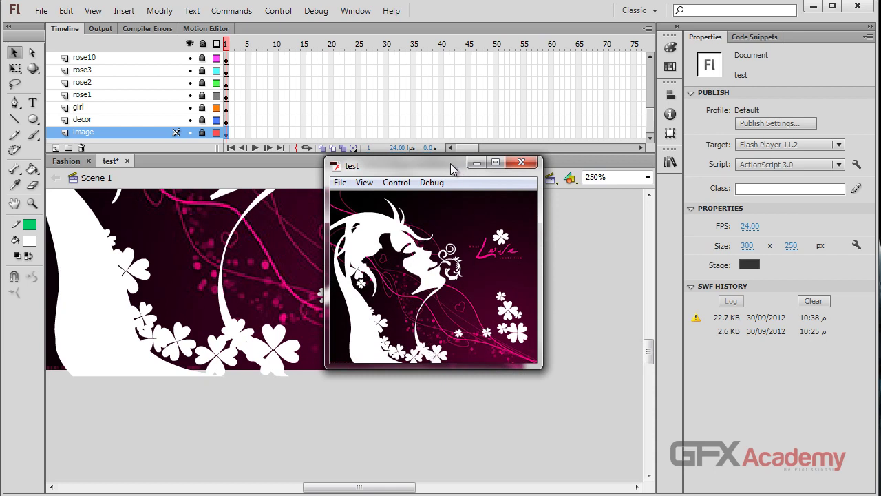
left_click_drag(454, 171, 473, 172)
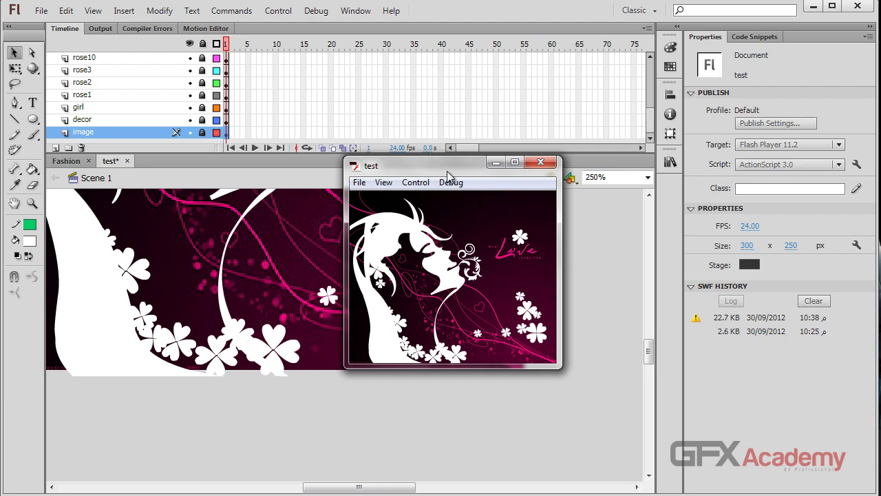
left_click_drag(447, 171, 445, 190)
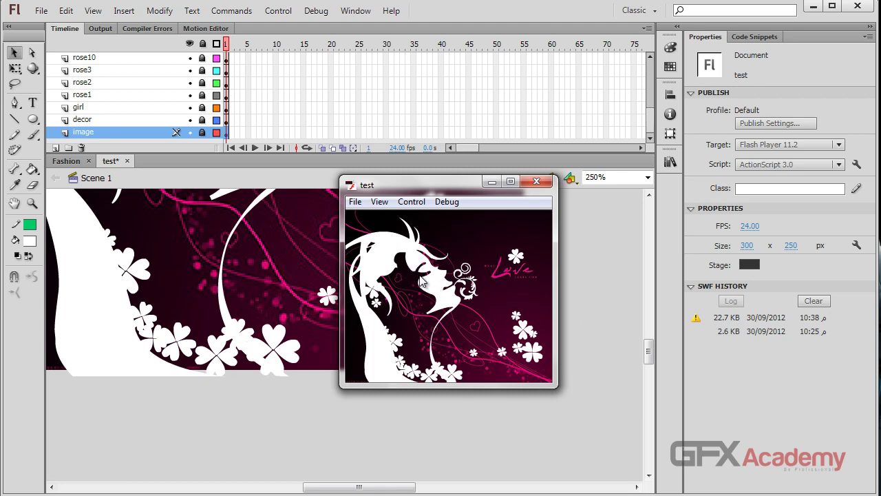
left_click_drag(450, 196, 467, 219)
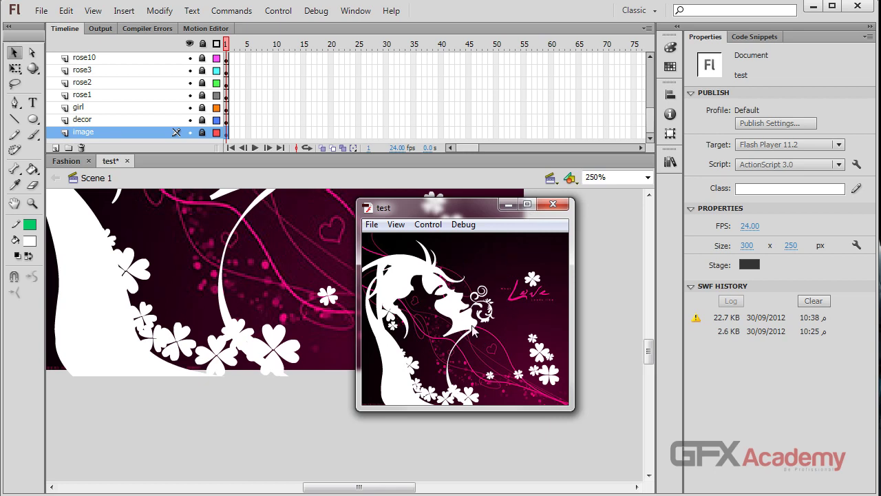
left_click(553, 206)
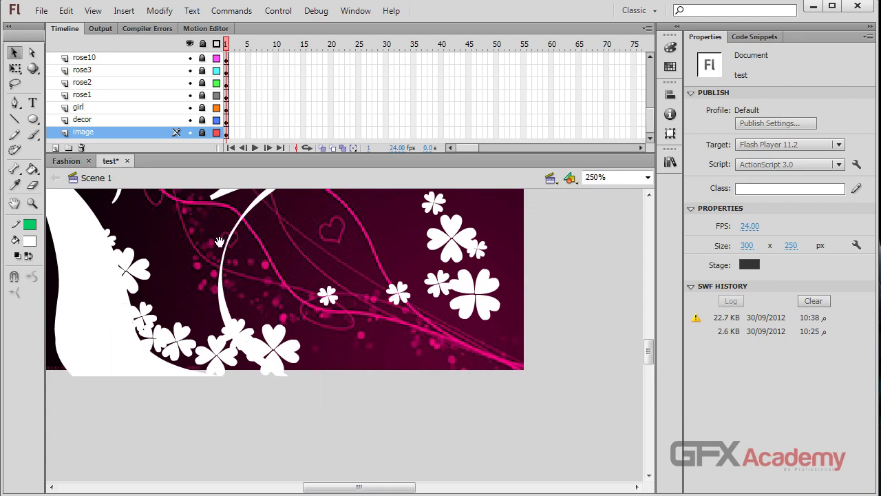
- Set the stage magnification to 200%
left_click_drag(217, 238, 315, 375)
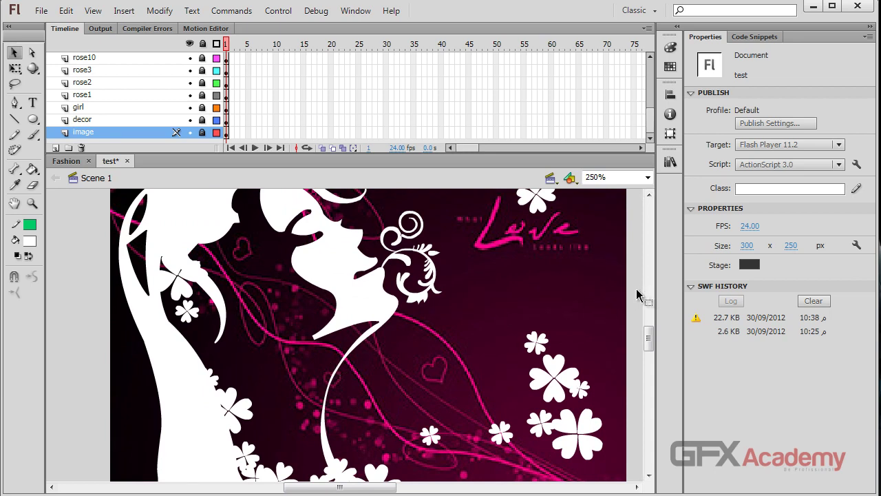
left_click(647, 177)
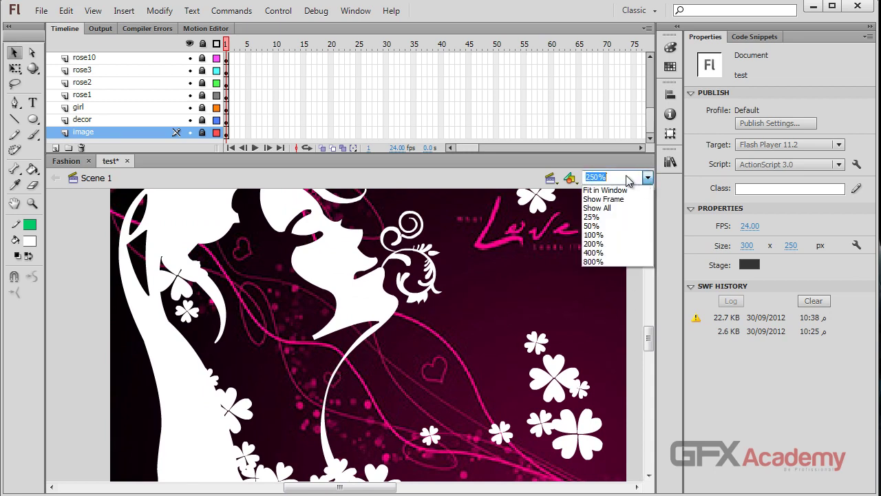
type("2")
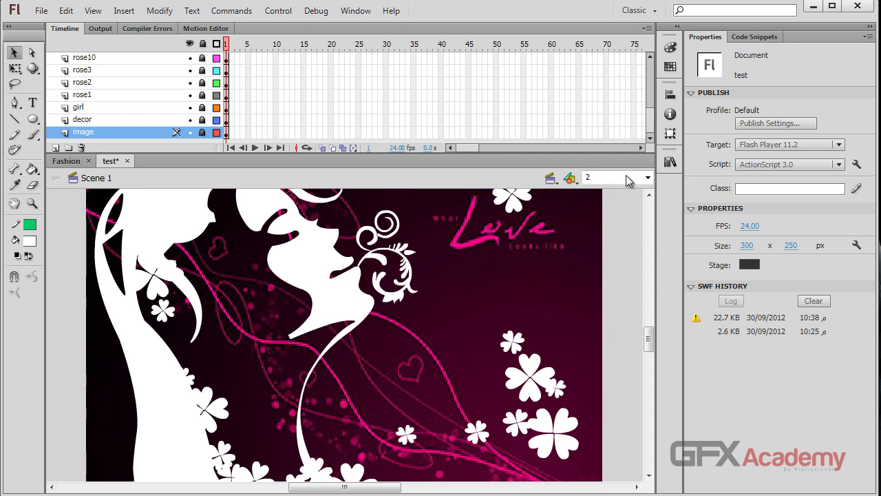
key("Return")
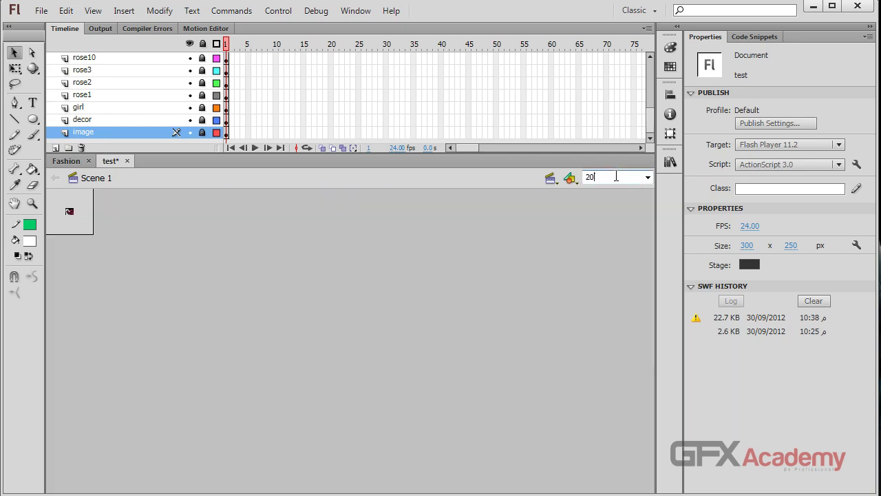
key("Return")
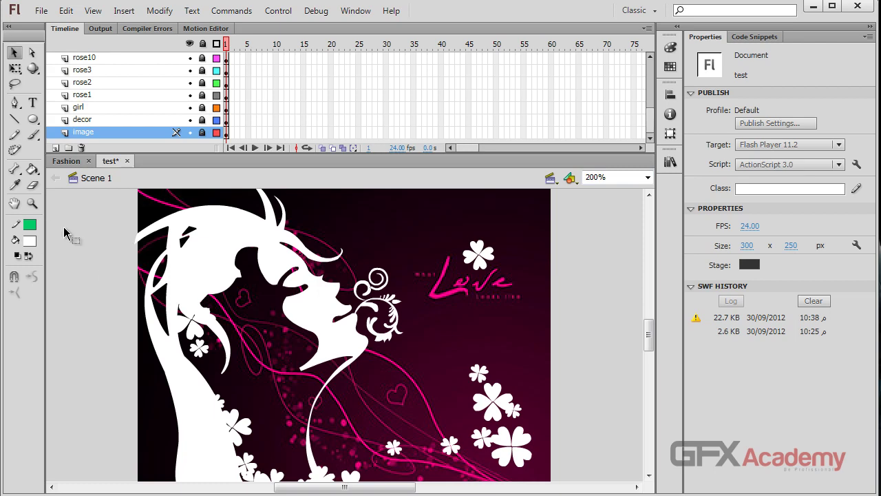
scroll(66, 236, "down", 3)
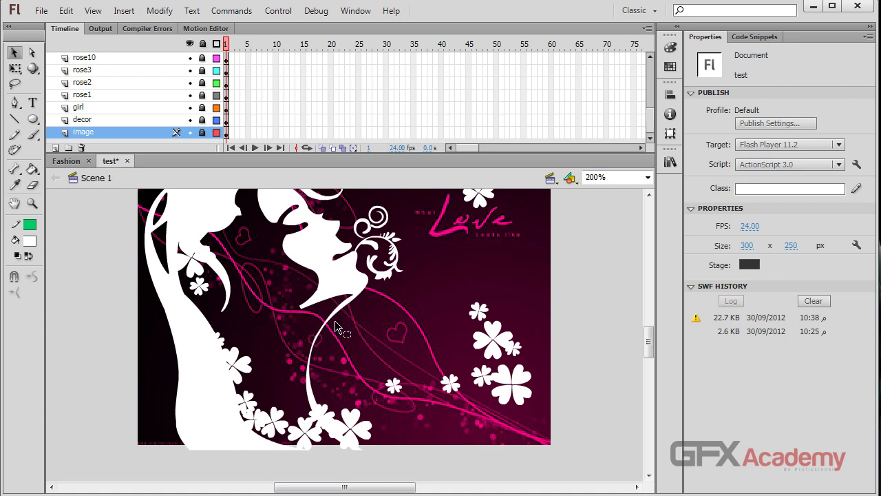
scroll(334, 320, "up", 3)
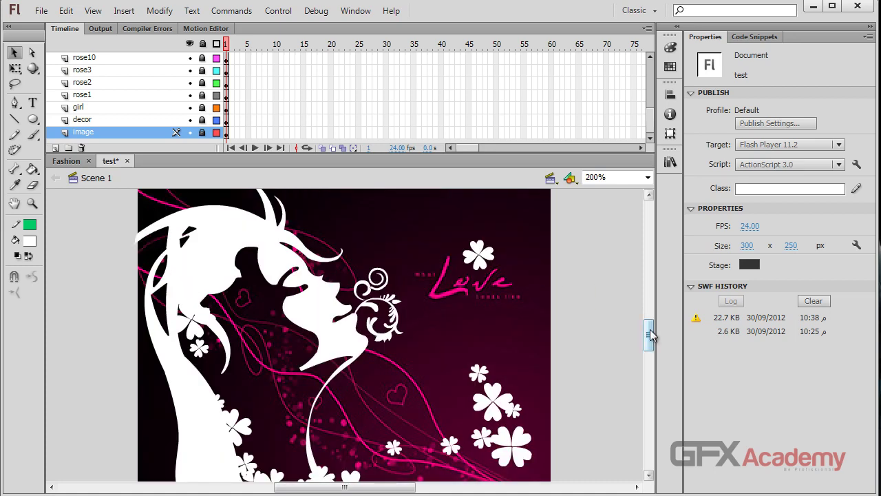
left_click_drag(648, 331, 653, 337)
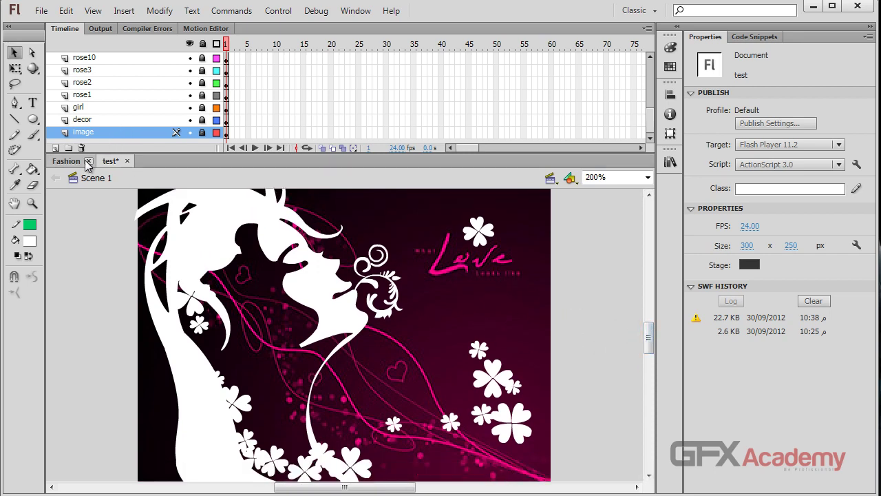
- Add a new layer directly above the image layer and hide all layers except these two
left_click(55, 147)
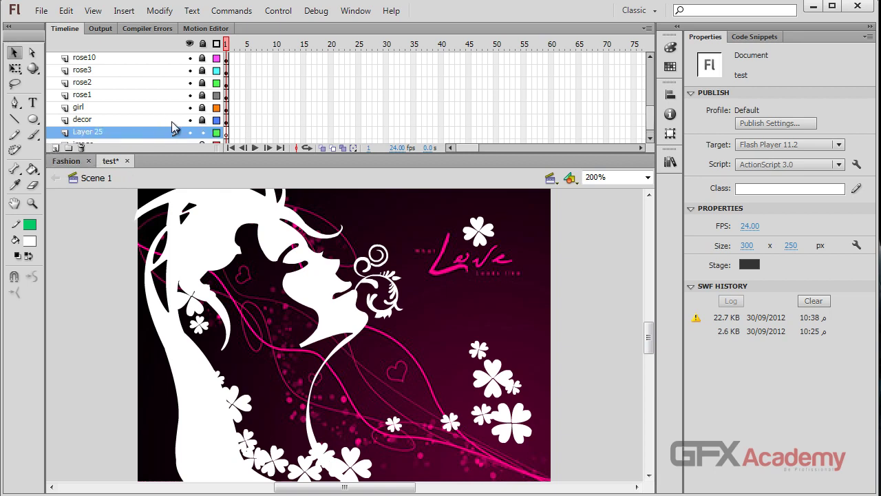
left_click(190, 108)
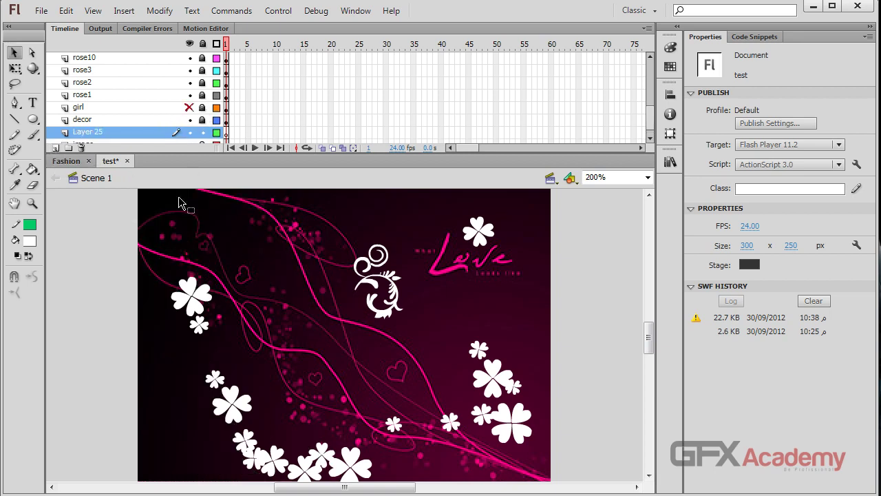
left_click(189, 44)
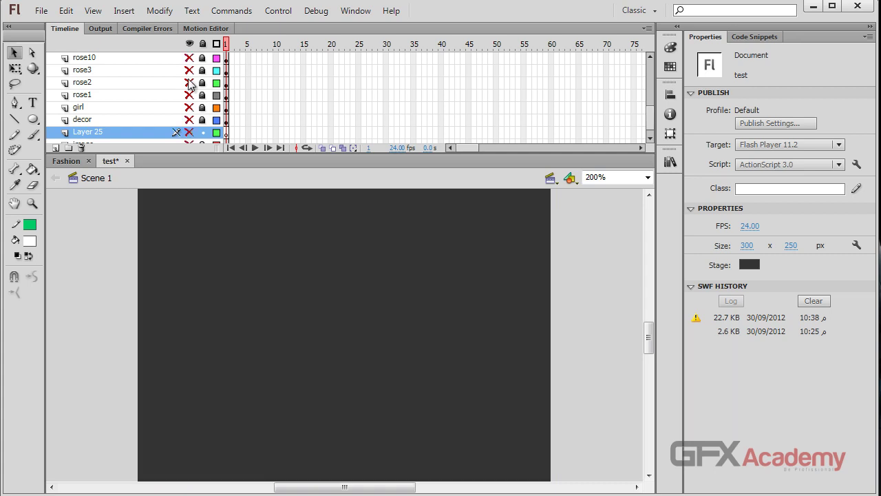
left_click(190, 119)
left_click(190, 120)
left_click(190, 142)
scroll(191, 142, "down", 1)
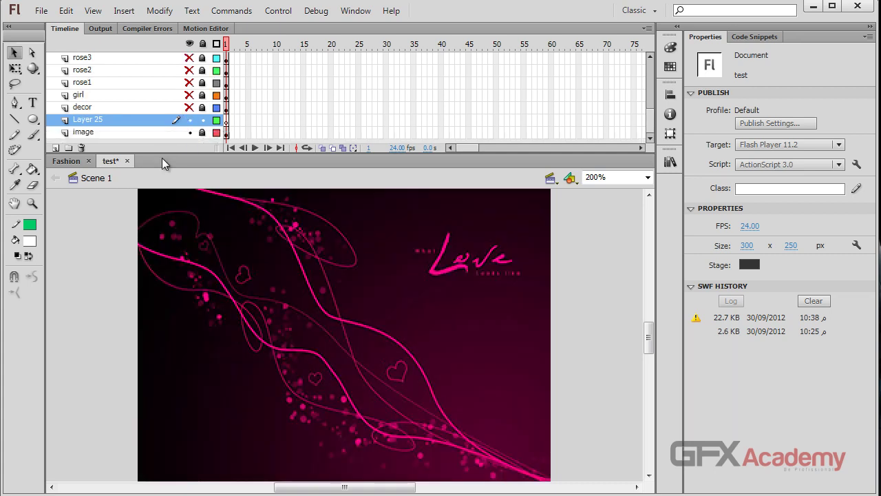
- Draw a straight green line with a 1.00 stroke on the new layer, from the stage's lower-right corner towards its upper-left corner
left_click(120, 122)
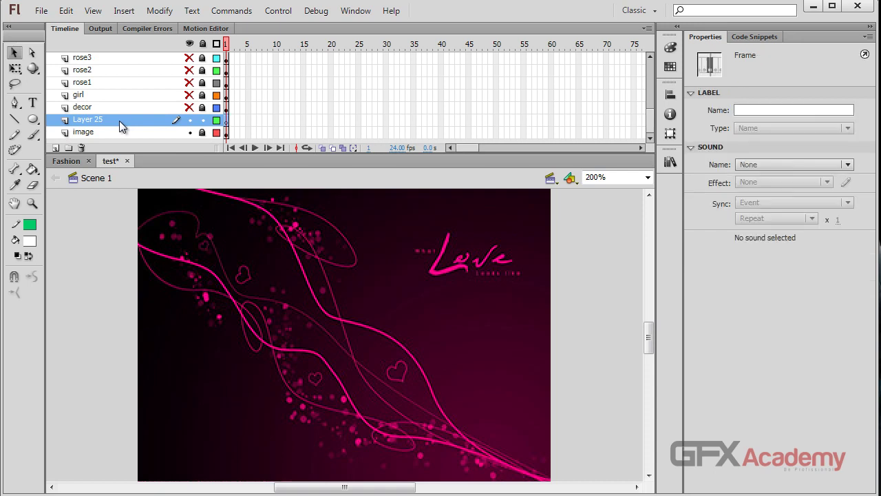
left_click(14, 118)
double_click(841, 130)
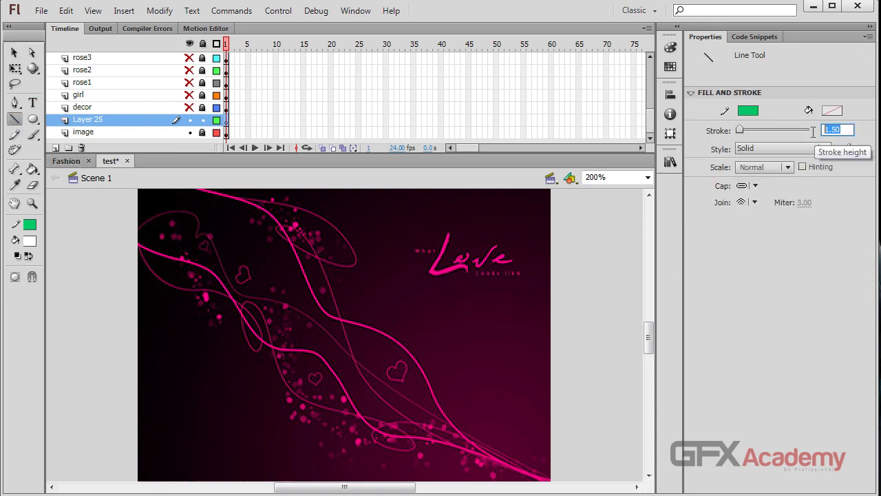
type("1")
key("Return")
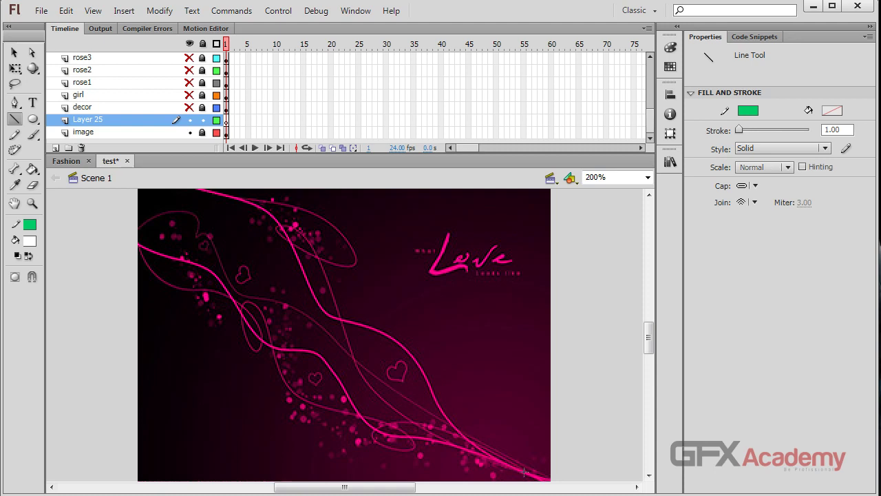
mouse_move(548, 480)
left_mouse_down()
mouse_move(323, 304)
mouse_move(199, 228)
mouse_move(152, 183)
left_mouse_up()
- Move the line's upper end to the start of the topmost thick pink strand and bend its lower part along that strand
key("v")
scroll(184, 272, "up", 3)
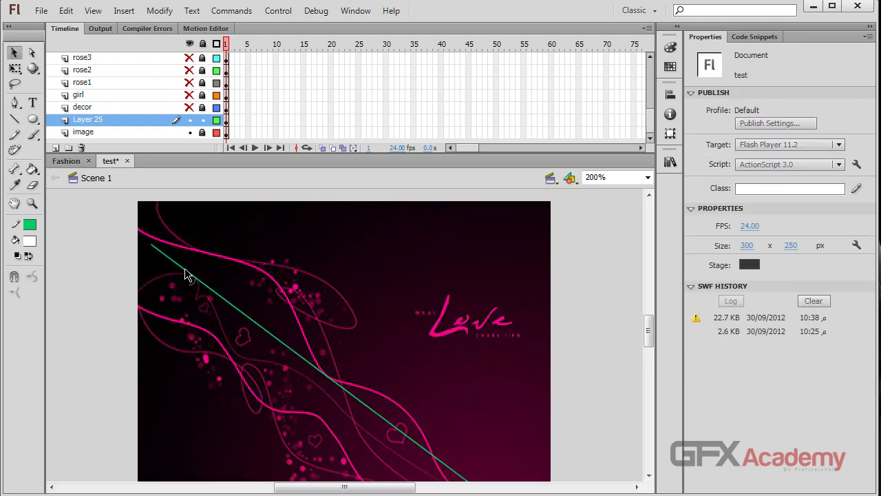
left_click_drag(152, 314, 137, 294)
scroll(149, 299, "down", 5)
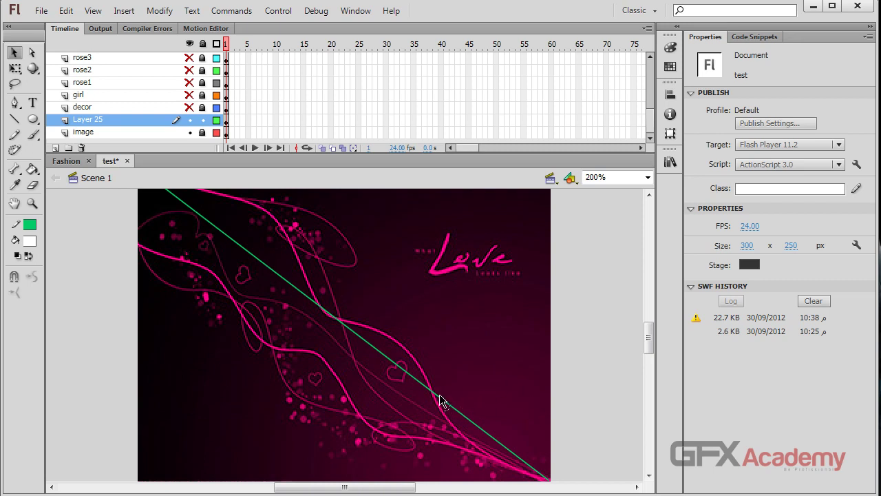
left_click_drag(436, 401, 386, 333)
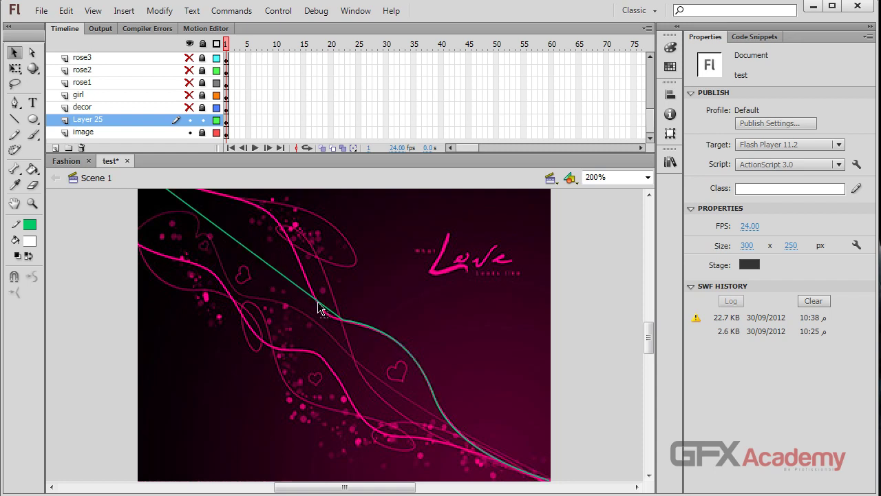
left_click_drag(320, 309, 313, 293)
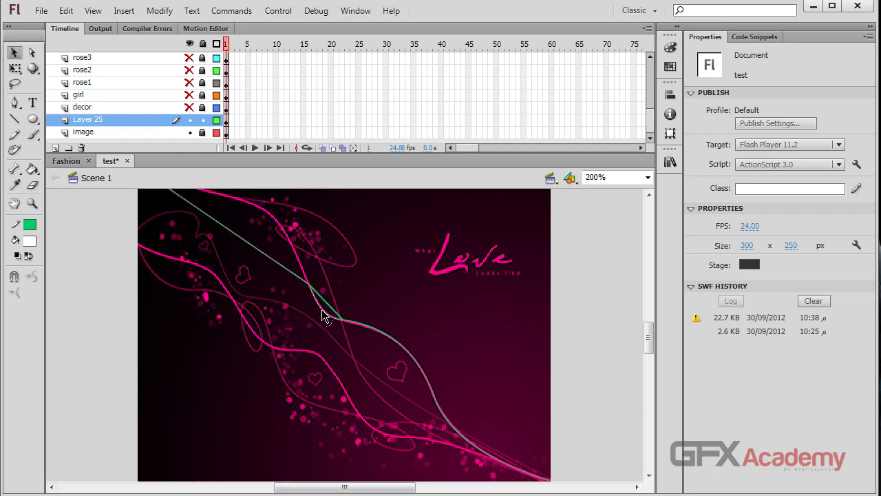
- Add a corner to the line's straight upper part and bend both segments to follow the thick pink strand
scroll(255, 303, "up", 3)
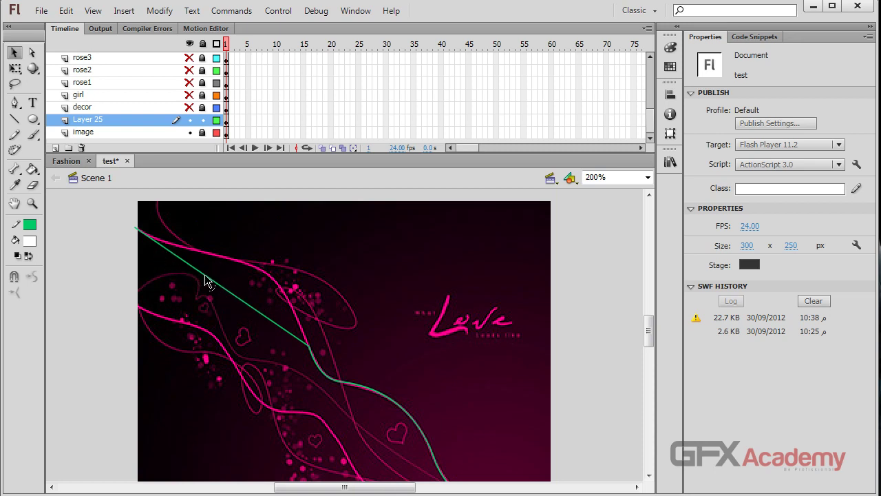
left_click_drag(207, 281, 230, 259)
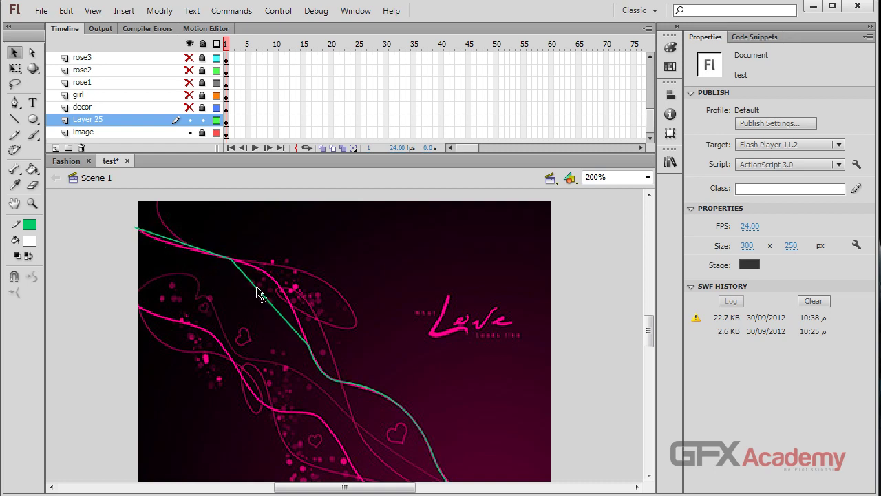
left_click_drag(260, 297, 266, 274)
left_click_drag(266, 275, 266, 269)
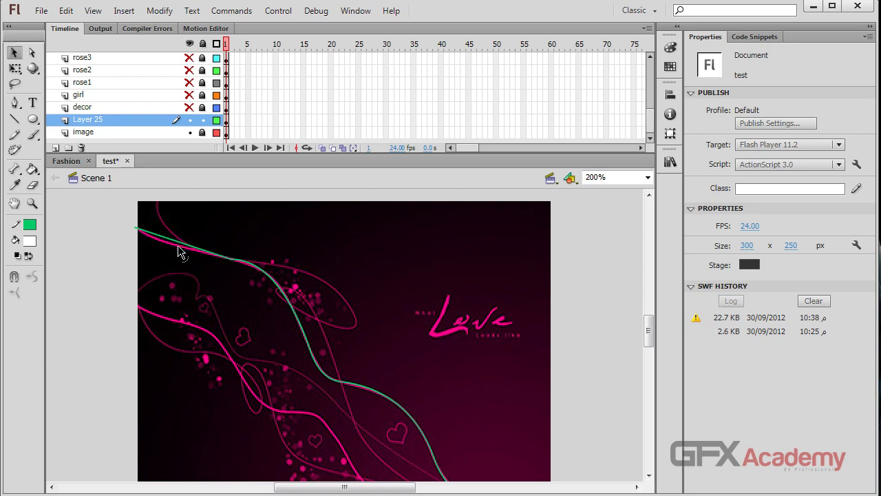
left_click_drag(178, 253, 171, 251)
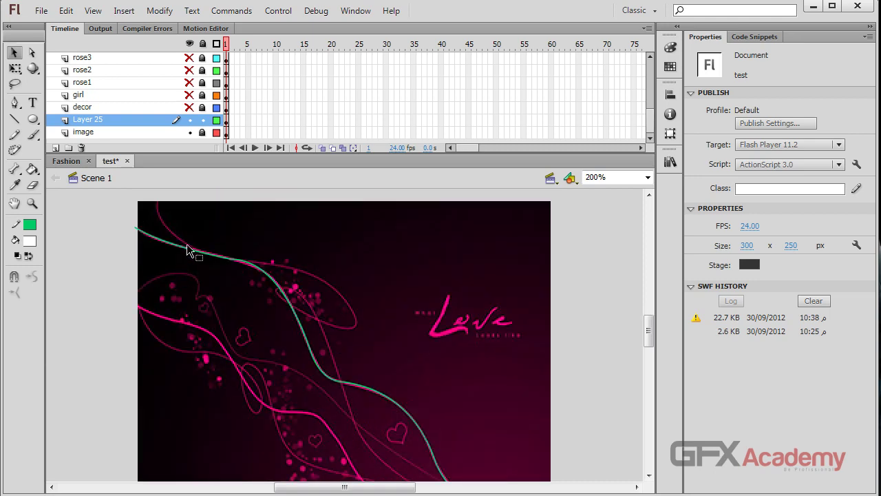
- Hide the image layer and nudge the curve's uppermost joint slightly to the left to smooth the traced line
left_click(190, 132)
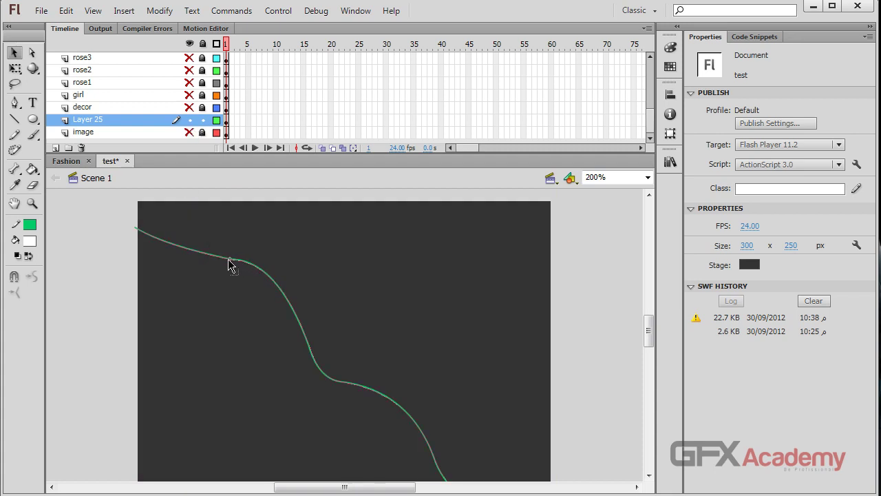
left_click_drag(229, 261, 224, 260)
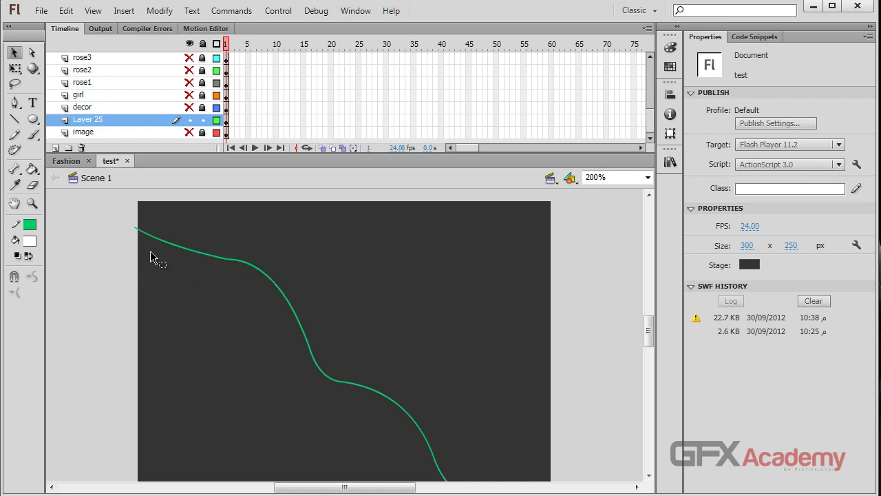
left_click(187, 256)
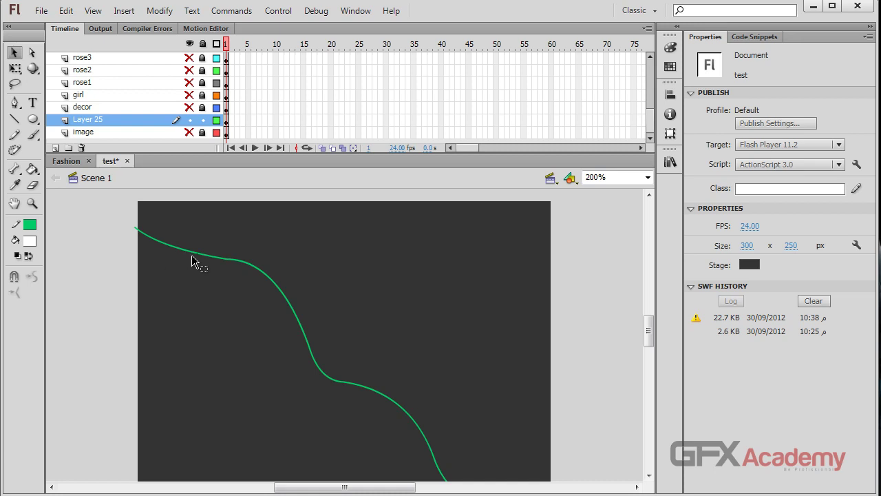
- Smooth the upper segment of the traced line and show the image layer again
left_click(199, 262)
left_click(69, 271)
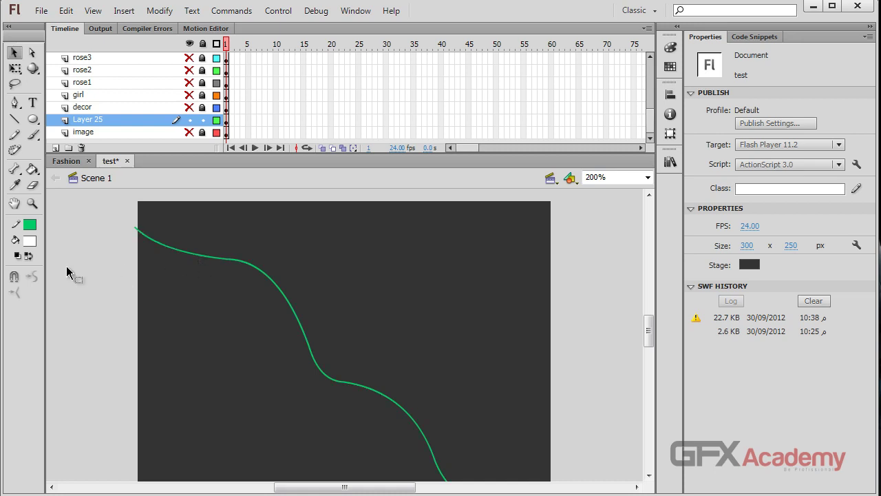
scroll(69, 271, "down", 3)
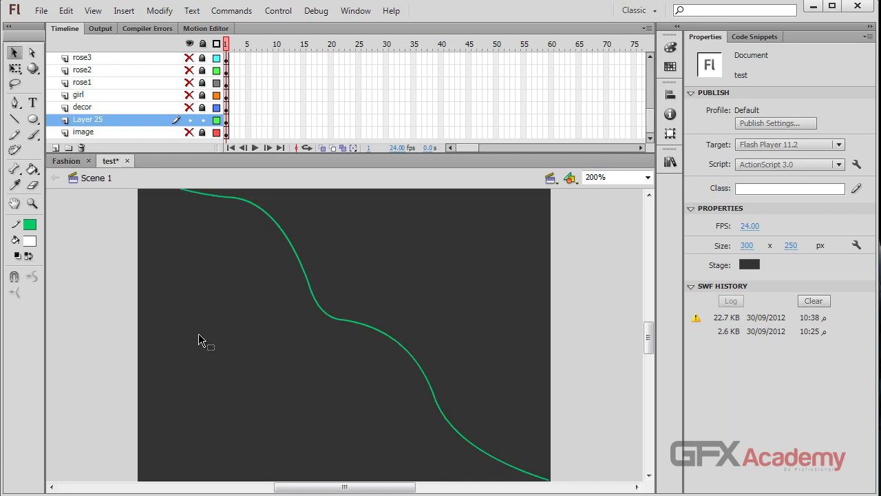
left_click(190, 132)
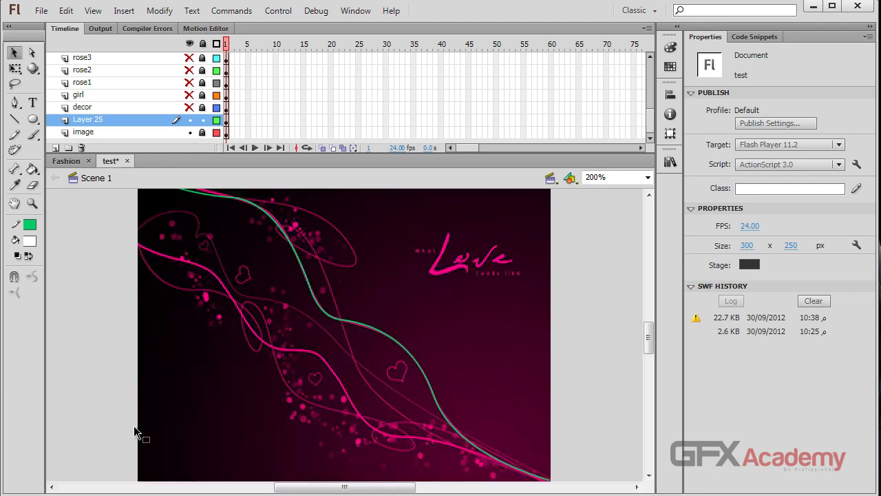
- Add a new layer above Layer 25 and lock Layer 25
scroll(191, 369, "up", 3)
left_click(55, 148)
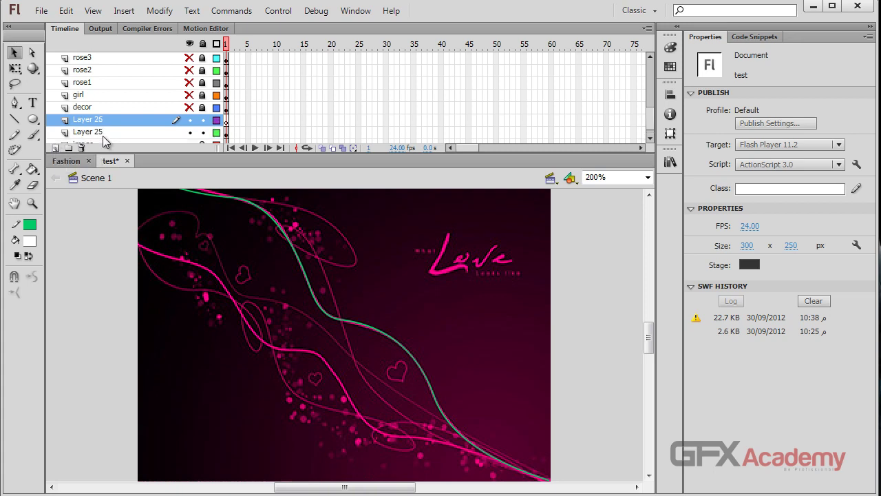
left_click(203, 132)
- Draw a straight green line with a 1.00 stroke from the stage's lower-right corner to the lower thick pink strand's start at the left edge
scroll(250, 197, "down", 3)
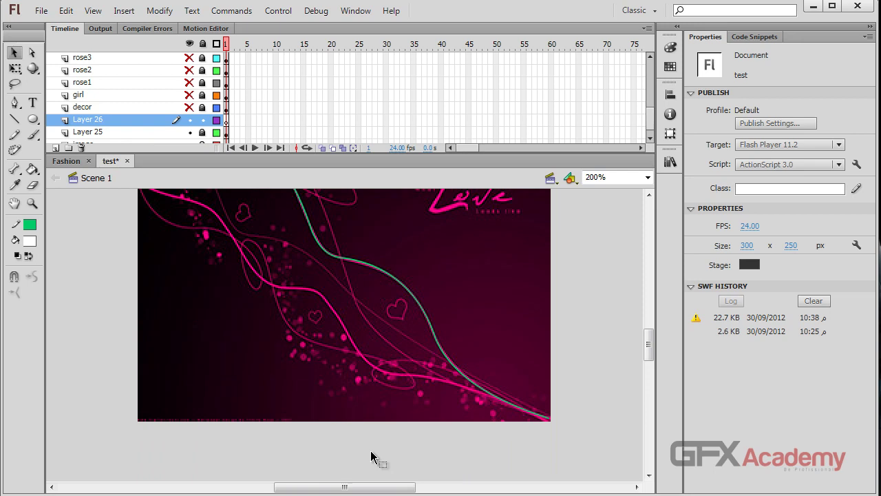
key("n")
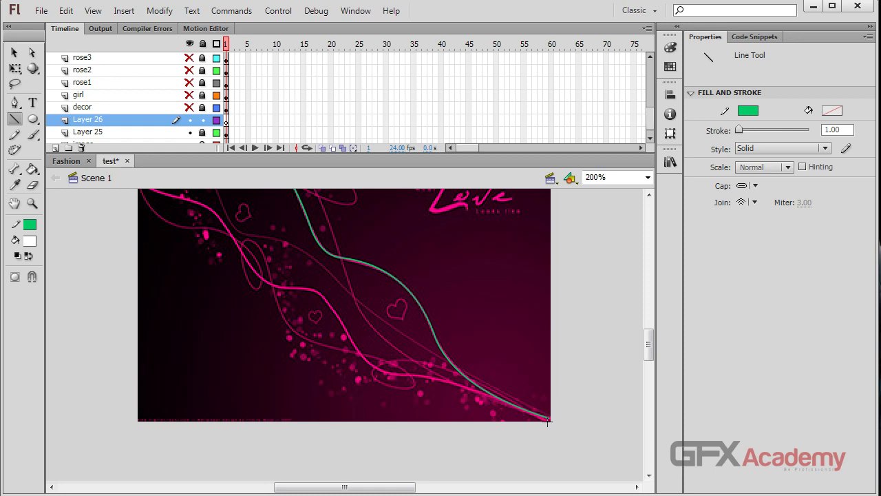
left_click_drag(548, 421, 135, 183)
scroll(175, 336, "up", 3)
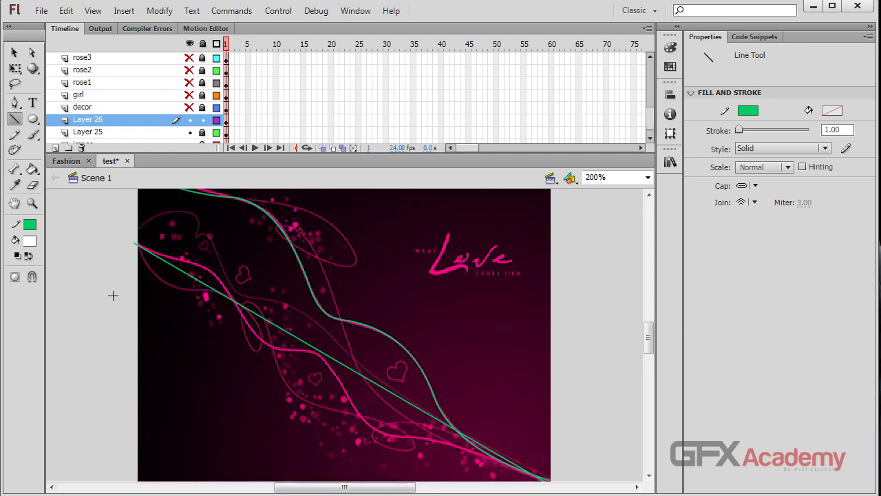
- Bend the new line's lower part along the lower thick pink strand, adding corners where the strand changes direction
key("v")
scroll(337, 344, "down", 3)
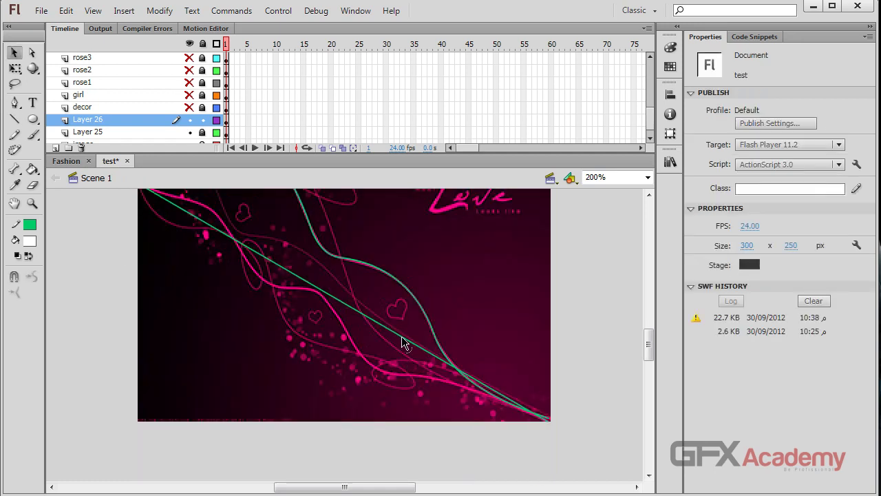
left_click_drag(403, 346, 377, 357)
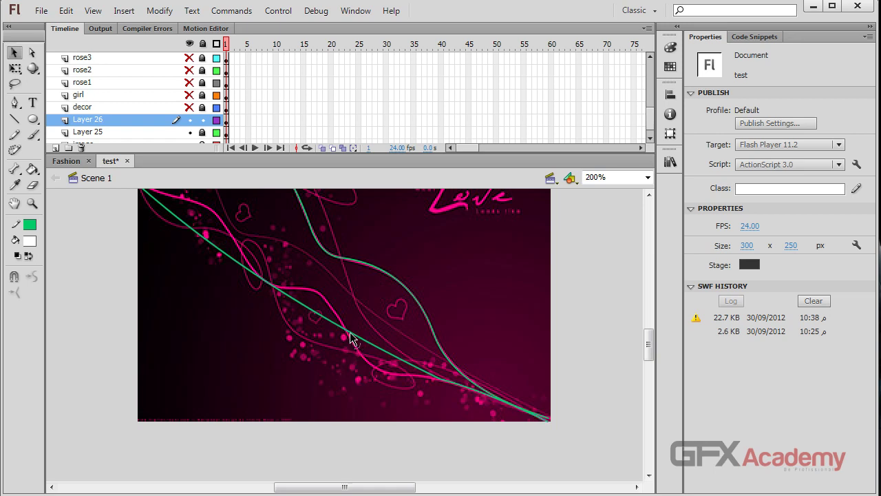
left_click_drag(350, 338, 379, 374)
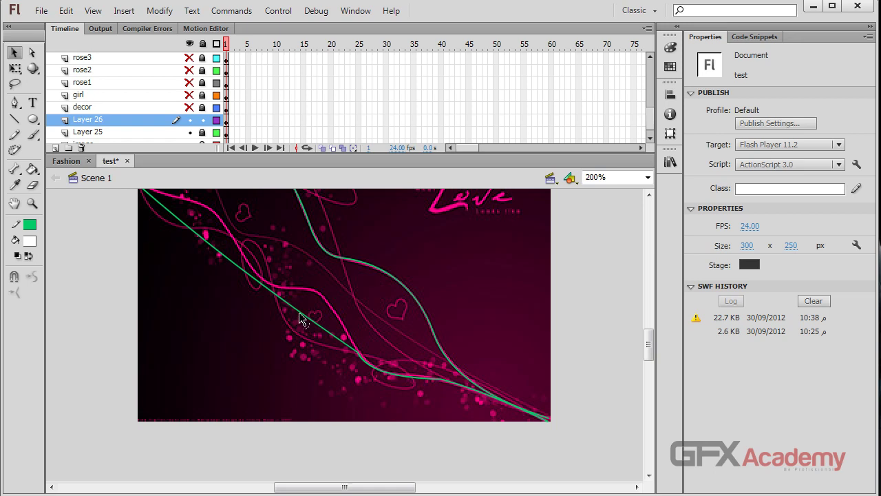
left_click_drag(300, 318, 292, 290)
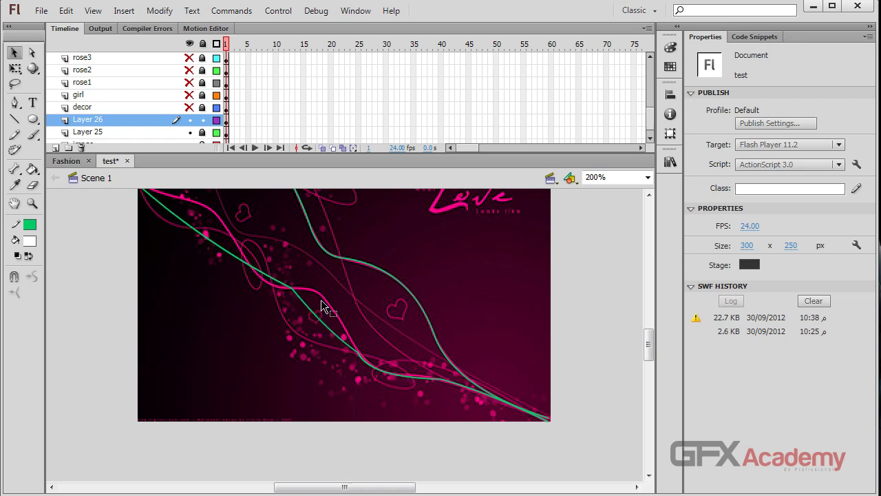
left_click_drag(318, 320, 318, 294)
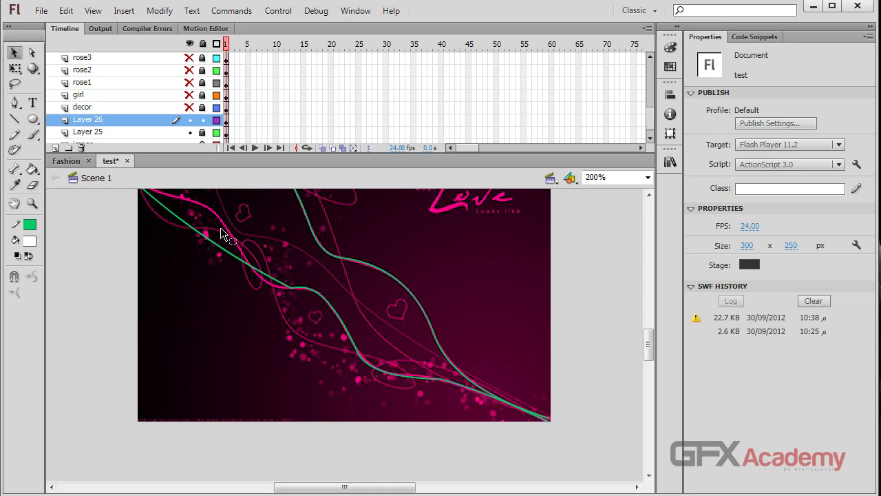
- Bend the line's remaining upper part along the lower thick pink strand up to the stage's left edge
left_click(249, 267)
left_click_drag(250, 268, 263, 277)
left_click(265, 281)
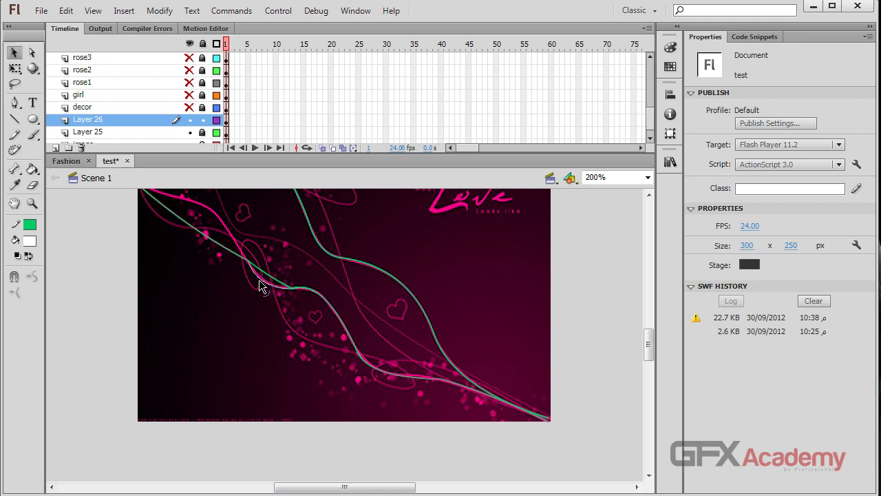
scroll(178, 291, "up", 3)
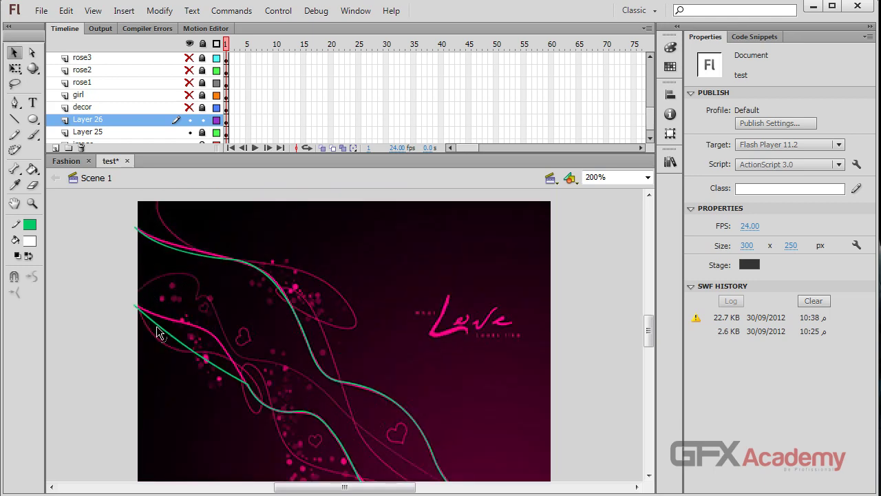
left_click_drag(178, 347, 186, 320)
mouse_move(214, 359)
left_mouse_down()
mouse_move(207, 334)
mouse_move(212, 342)
left_mouse_up()
left_click_drag(159, 327, 157, 321)
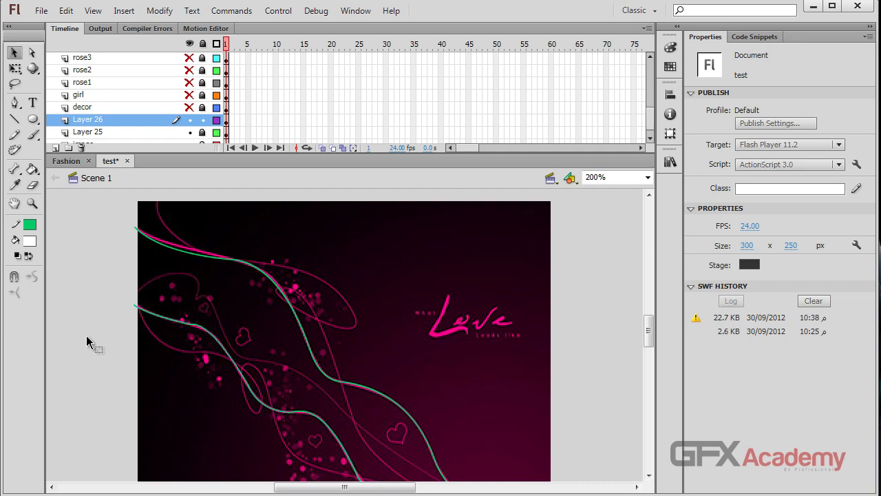
- Hide the image layer and smooth the second traced curve's bends at its upper end and middle dip
scroll(189, 143, "down", 1)
left_click(190, 132)
scroll(143, 296, "down", 3)
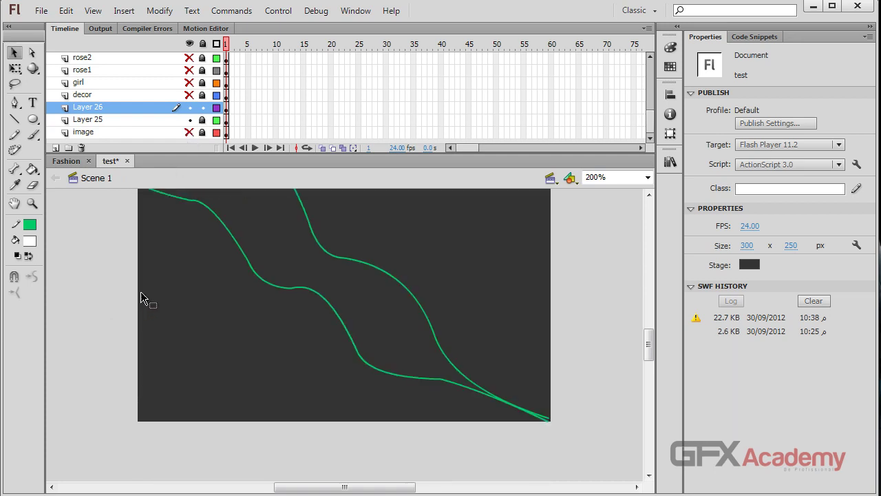
scroll(145, 300, "up", 2)
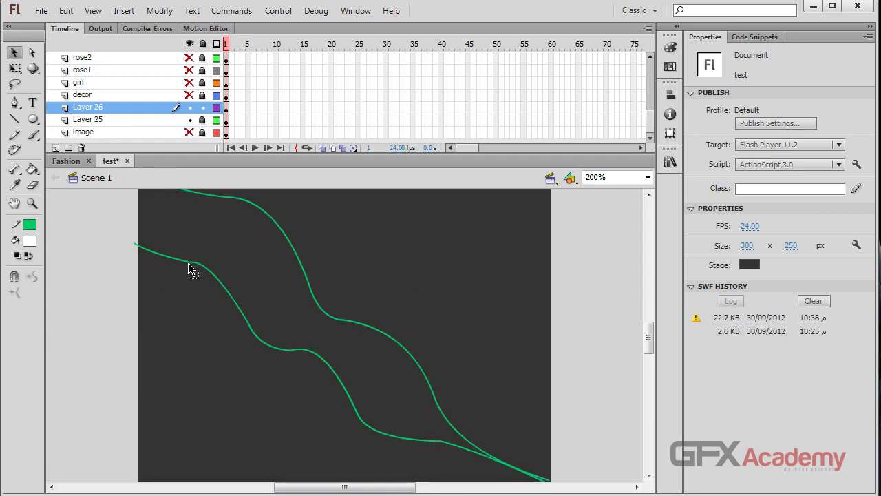
left_click_drag(191, 267, 166, 268)
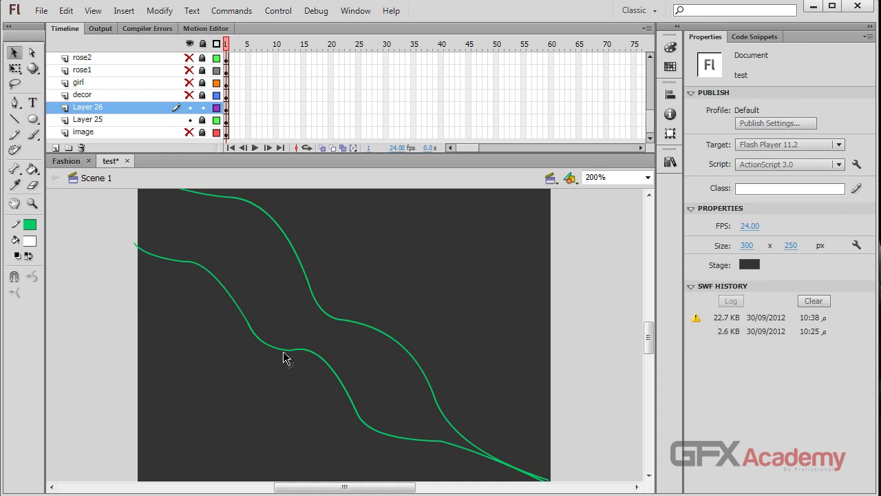
left_click_drag(275, 355, 278, 355)
scroll(482, 443, "down", 3)
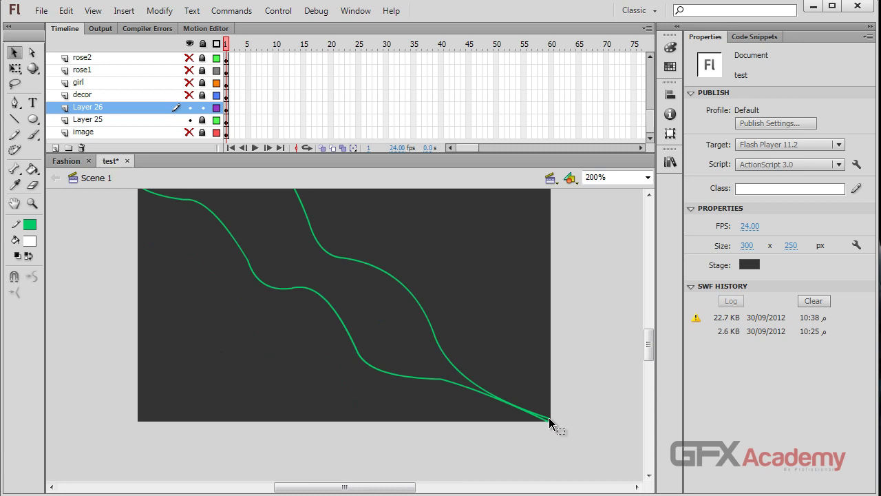
scroll(385, 421, "up", 6)
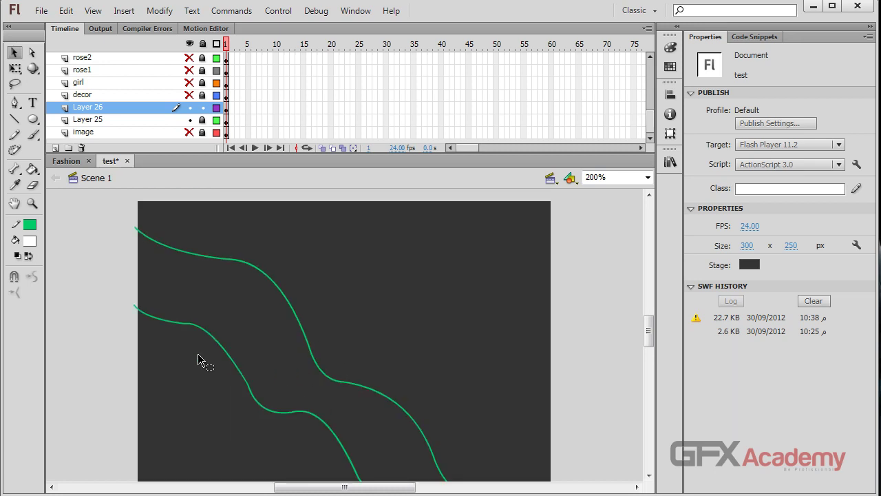
left_click(166, 321)
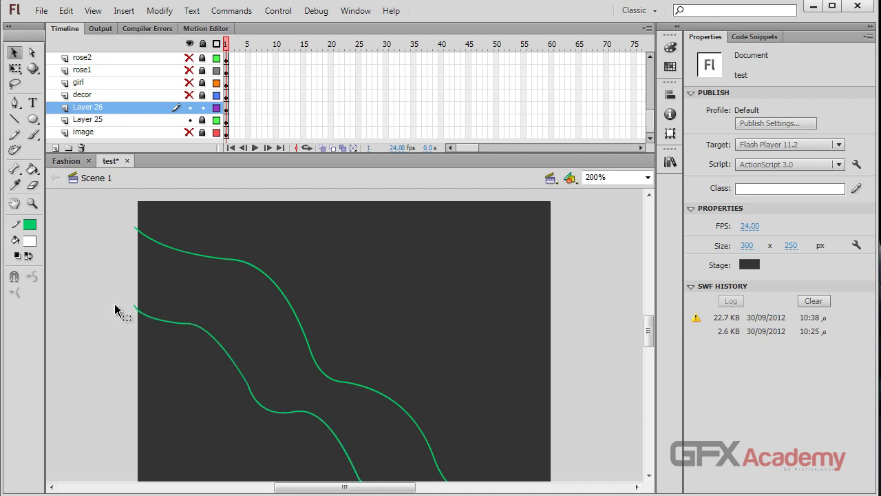
- Show the image layer, add a new layer above Layer 26 and lock Layer 26
left_click(189, 132)
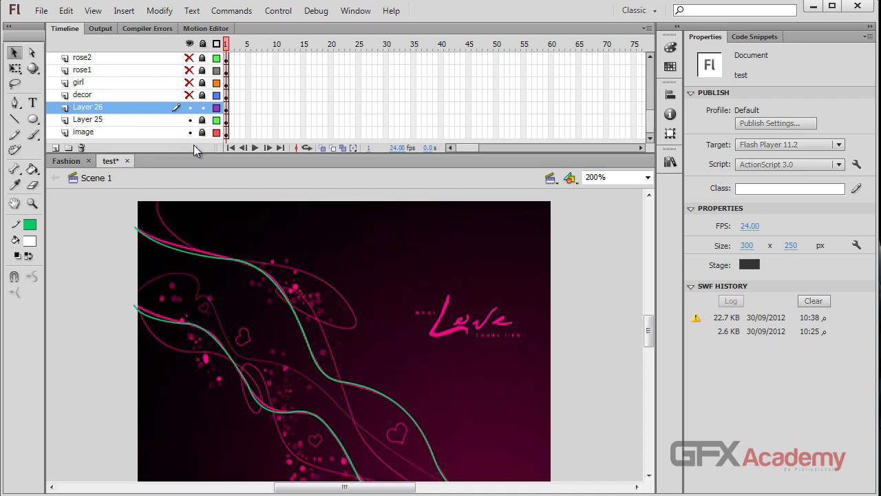
left_click(56, 148)
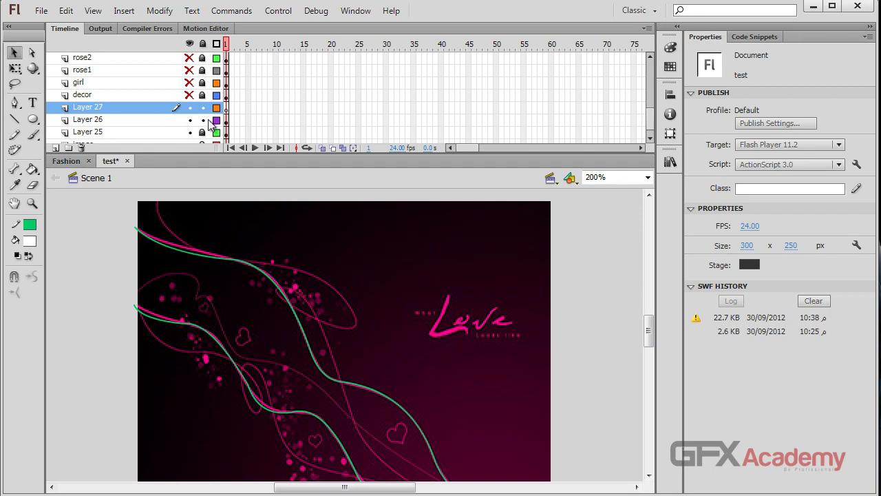
scroll(231, 355, "down", 3)
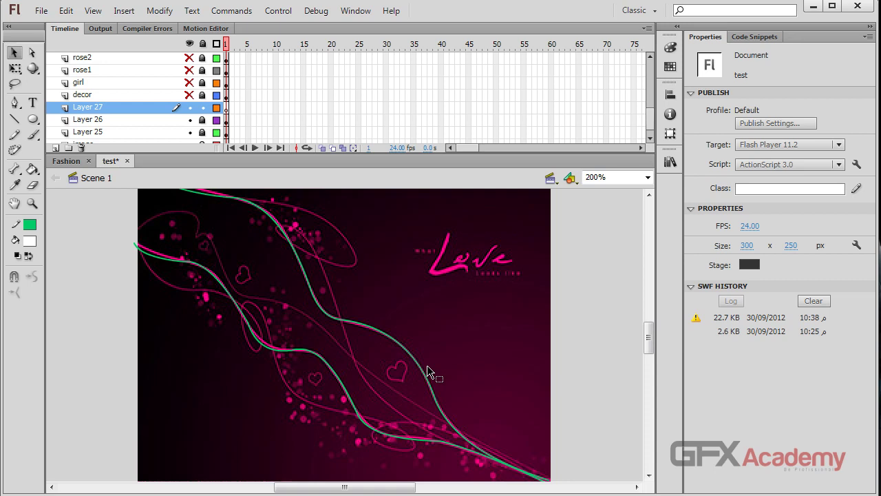
- Set the Line tool's stroke to 0.5 and hide Layer 26 and Layer 25
left_click(14, 119)
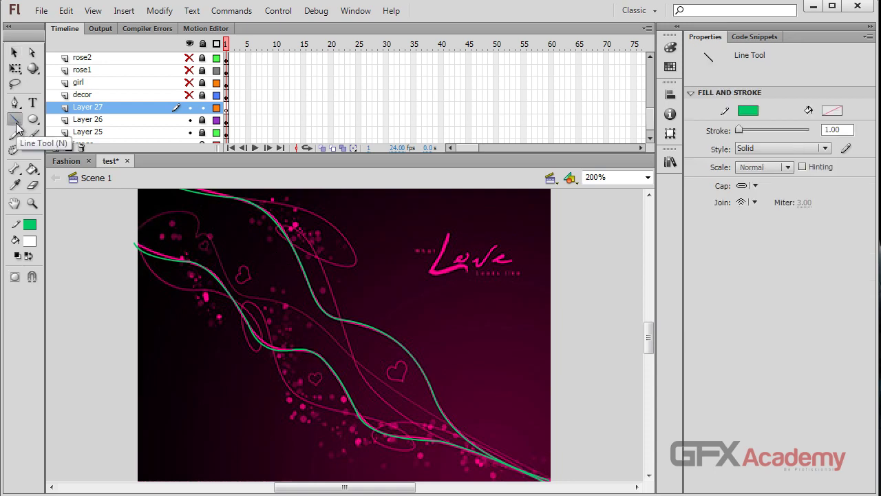
left_click(836, 130)
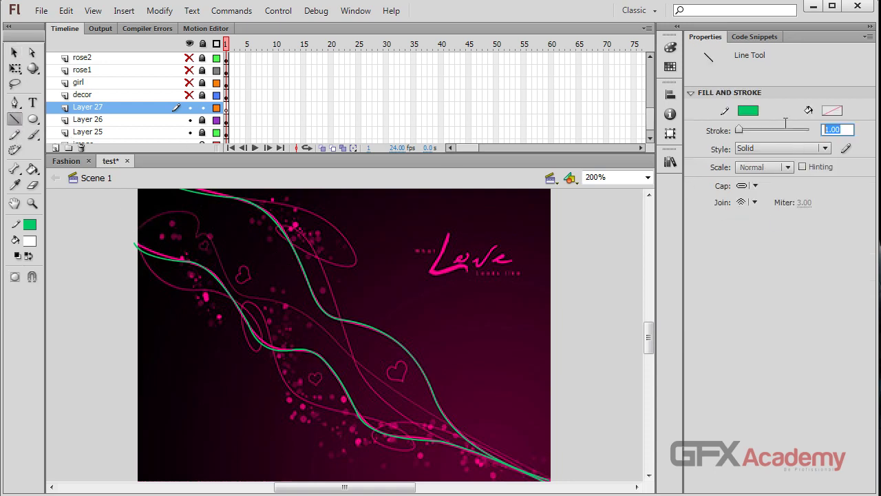
type(".5")
key("Return")
left_click_drag(189, 119, 189, 132)
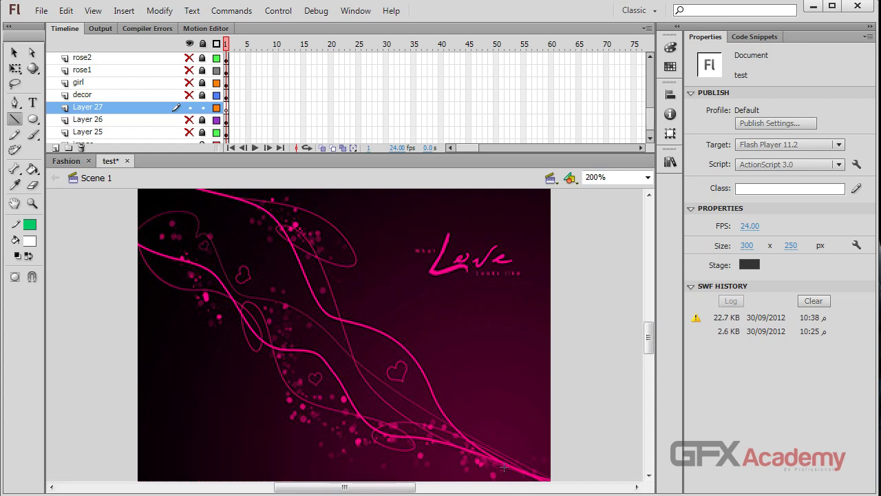
- Draw a straight thin line from the stage's lower-right corner and move its upper end to the thin strand's start at the top edge
mouse_move(549, 478)
left_mouse_down()
mouse_move(229, 274)
mouse_move(193, 187)
left_mouse_up()
scroll(221, 257, "up", 3)
key("v")
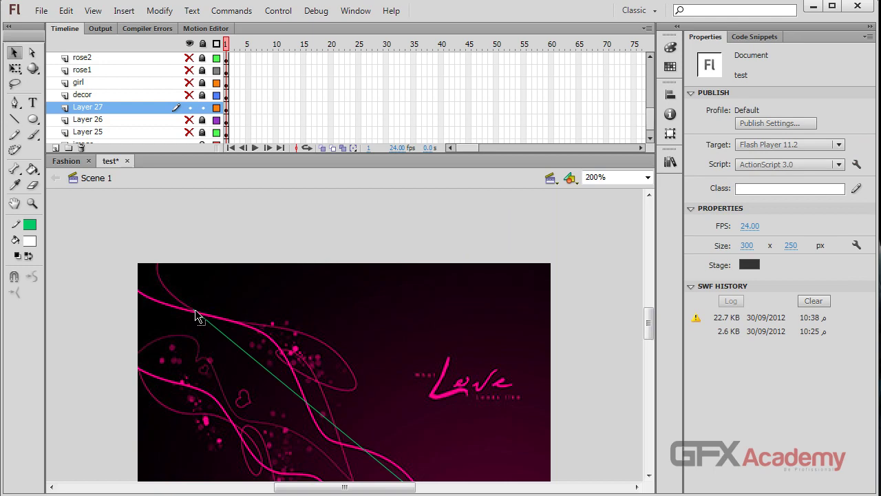
left_click_drag(196, 317, 157, 265)
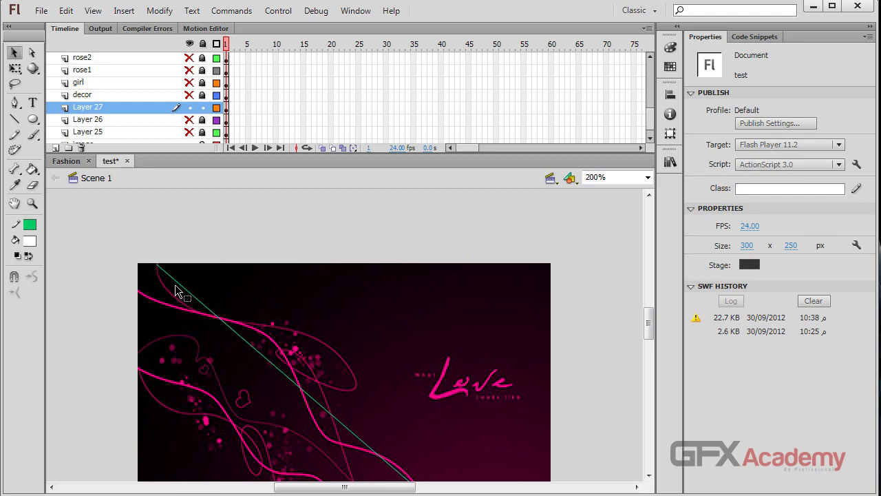
- Bend the thin line's lower part along the thin pink strand through the stage's middle, adding corners at its turns
scroll(176, 290, "down", 4)
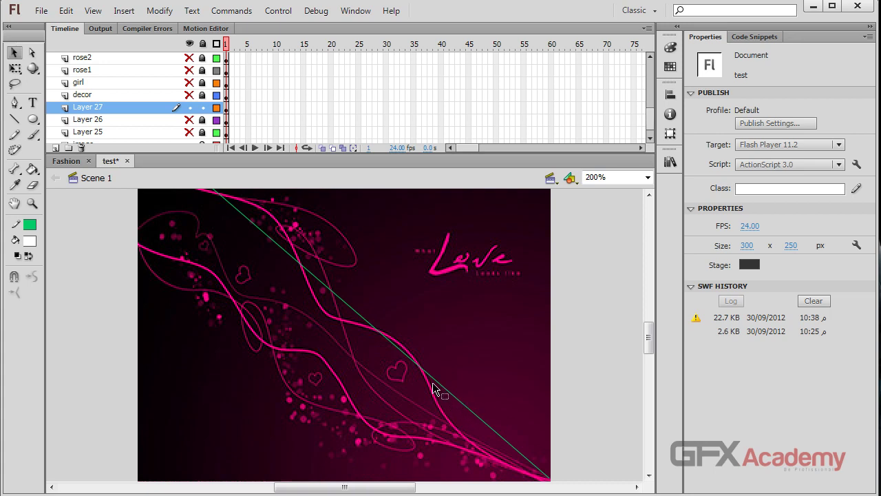
left_click_drag(426, 377, 356, 365)
left_click_drag(448, 420, 442, 424)
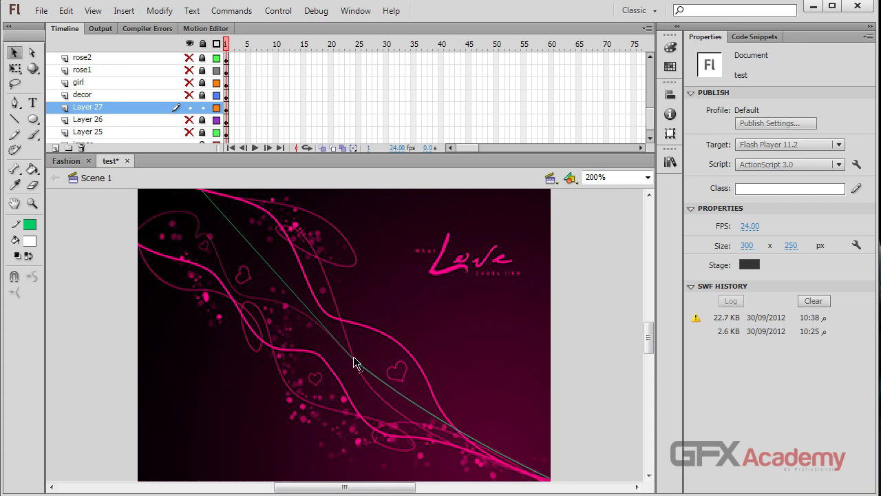
left_click_drag(382, 375, 305, 314)
left_click_drag(269, 270, 250, 299)
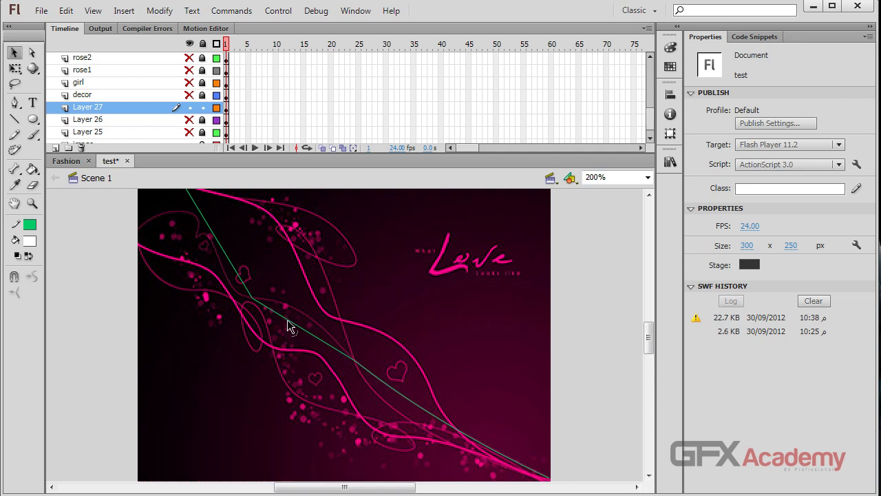
left_click_drag(289, 327, 289, 308)
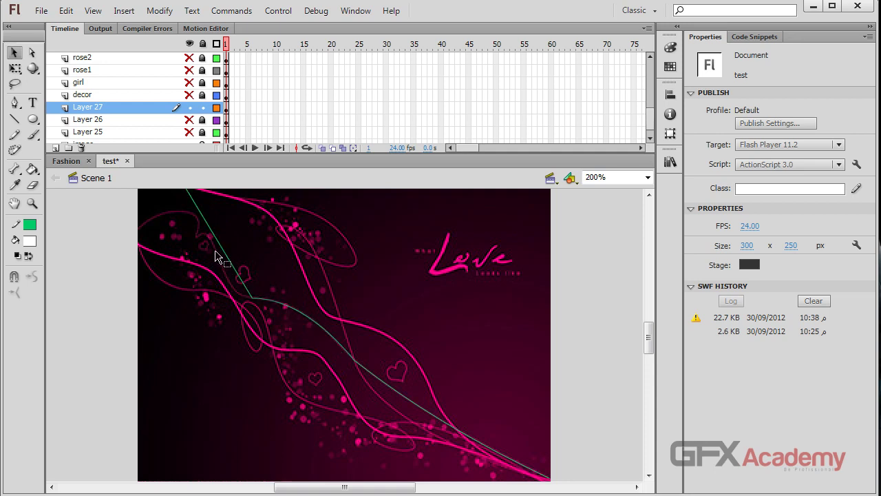
- Add corners to the thin line's upper part and bend it along the thin strand's loop to the stage's left edge
left_click_drag(229, 261, 218, 254)
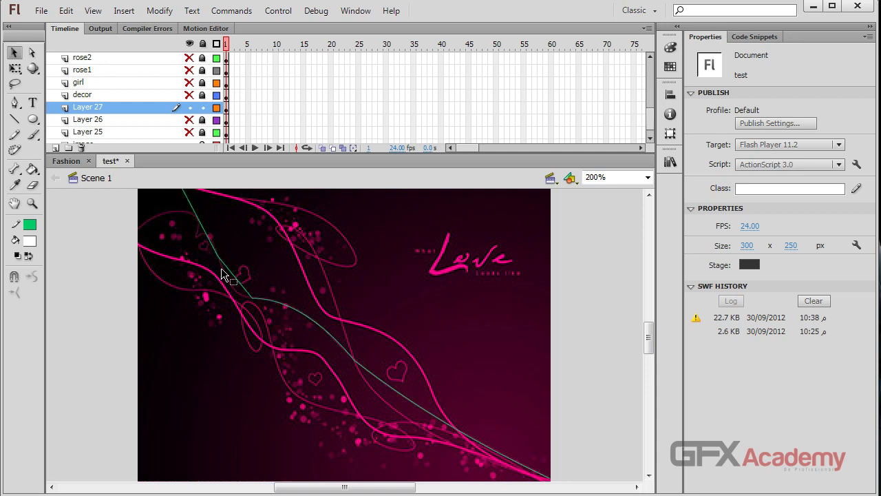
left_click_drag(241, 290, 238, 300)
left_click_drag(204, 231, 180, 277)
scroll(110, 232, "up", 3)
scroll(137, 102, "down", 1)
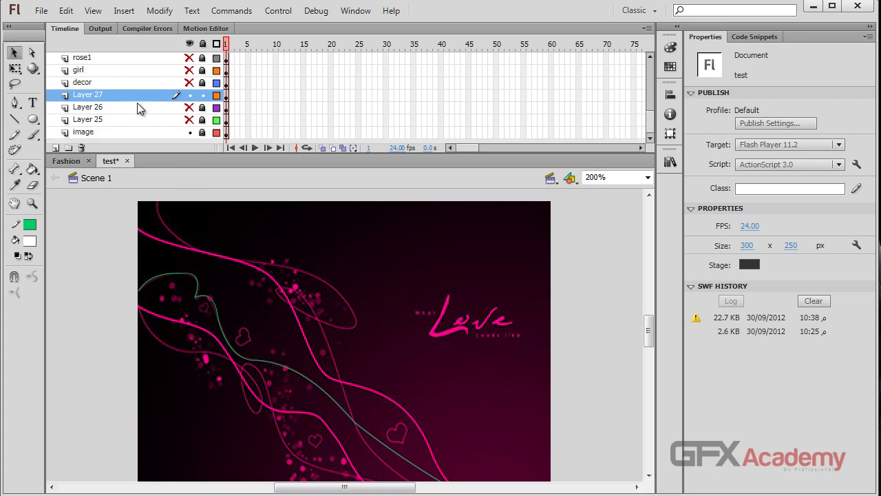
- Hide the image layer to inspect the traced thin line on its own, and show the image layer again
left_click(190, 132)
scroll(114, 348, "down", 3)
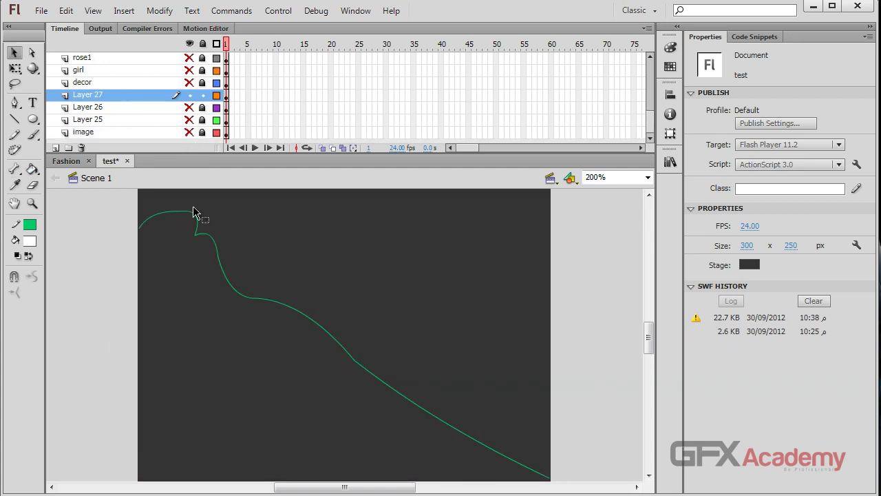
left_click(140, 232)
left_click(126, 236)
left_click(189, 131)
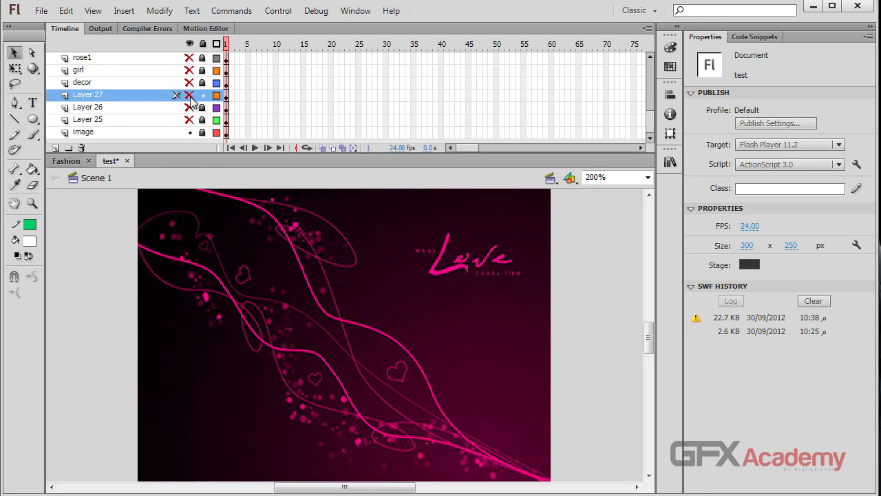
- Keep Layer 27 hidden and add a new layer above it for the next thin strand
left_click(14, 119)
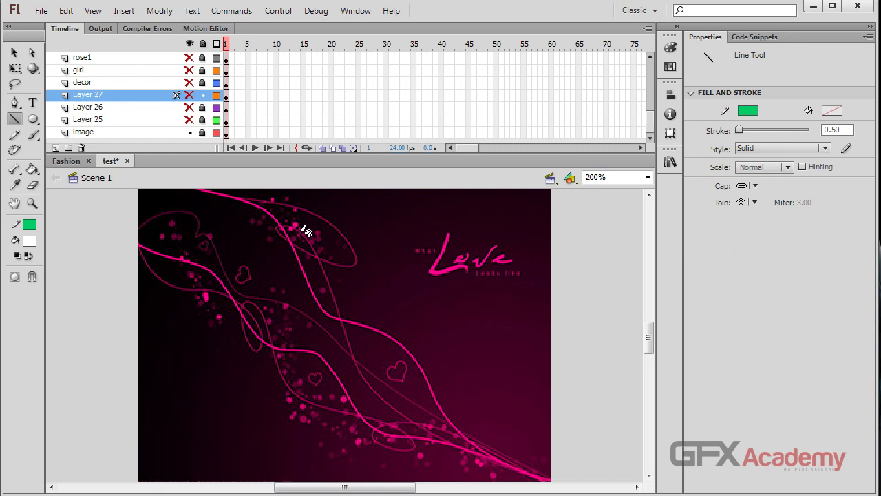
left_click(189, 95)
left_click(190, 95)
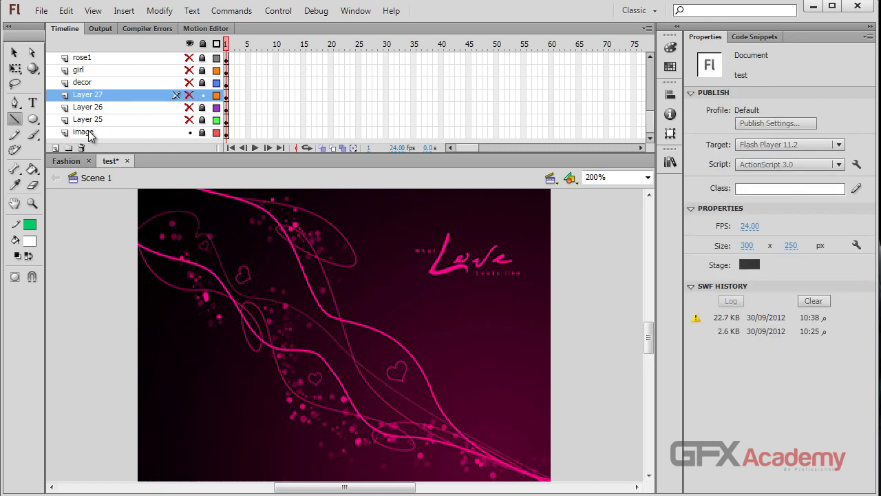
left_click(56, 148)
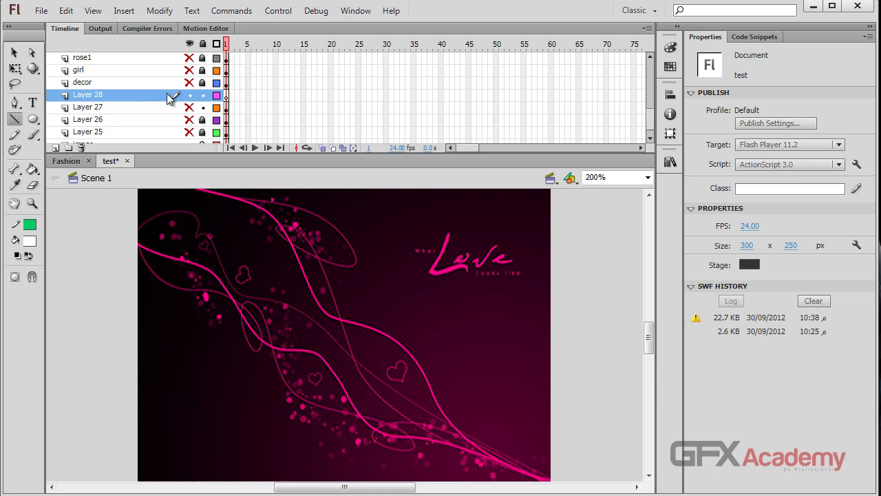
- Draw a straight 0.5 line from the stage's lower-right corner and move its upper end to the thin strand's start at the top edge
key("n")
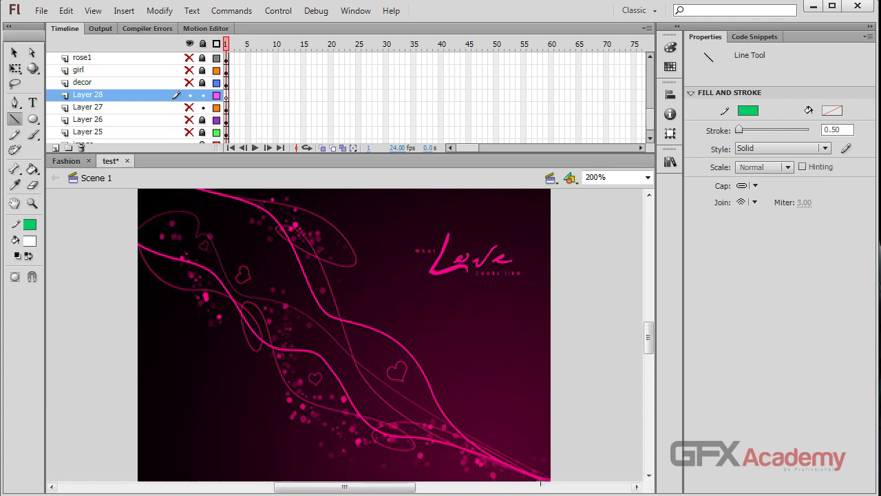
left_click_drag(544, 479, 222, 186)
key("v")
scroll(227, 248, "up", 4)
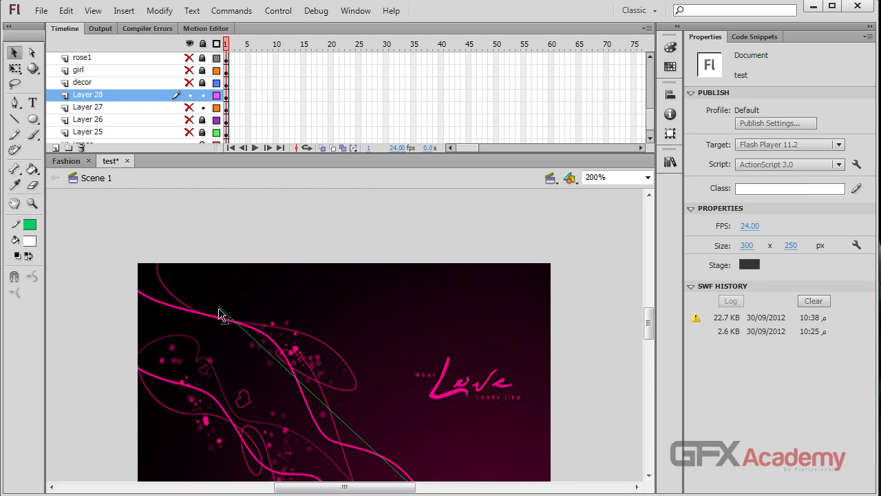
left_click_drag(218, 311, 161, 276)
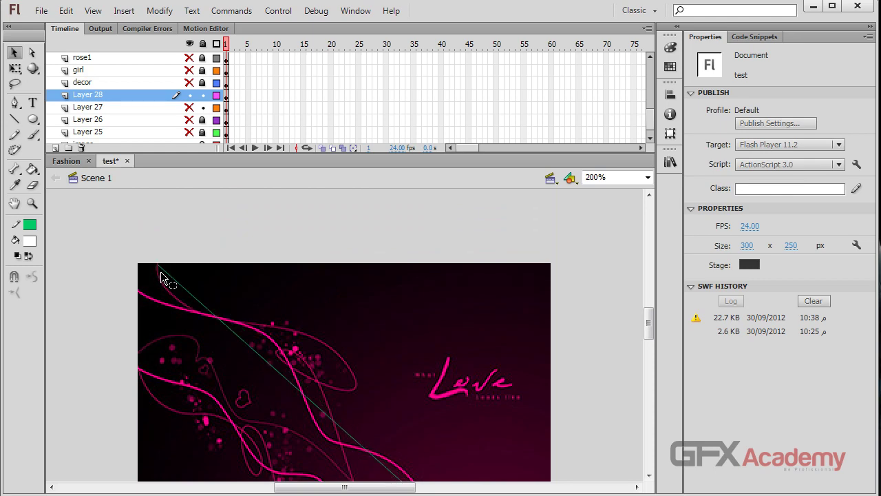
scroll(161, 276, "down", 4)
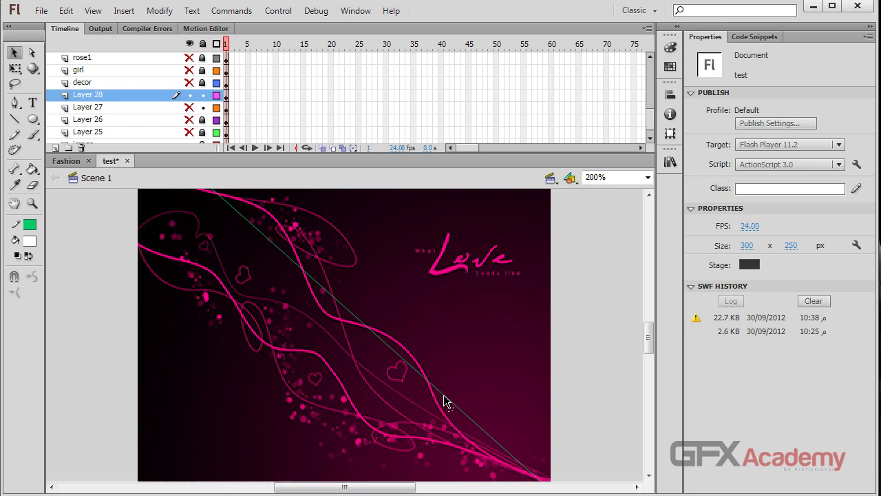
- Add corners to the line's lower part and bend its segments along the thin strand up to the small loop
left_click_drag(444, 402, 374, 393)
left_click_drag(448, 433, 441, 443)
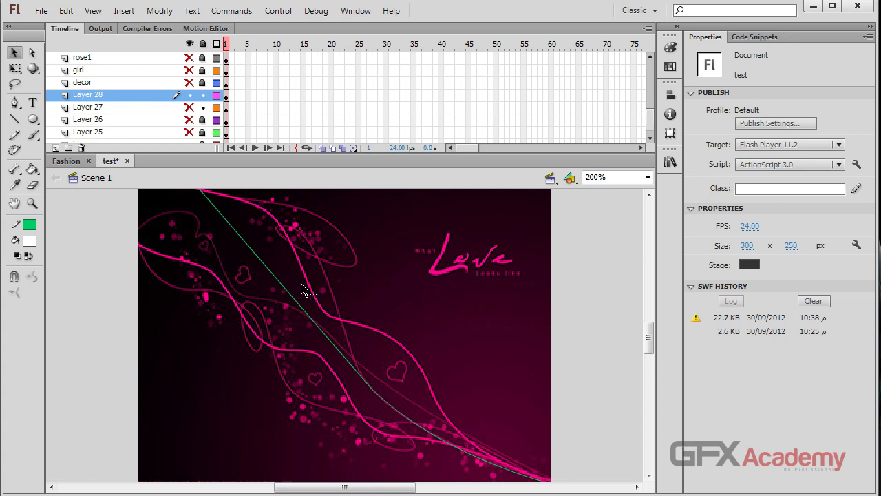
left_click_drag(298, 304, 319, 260)
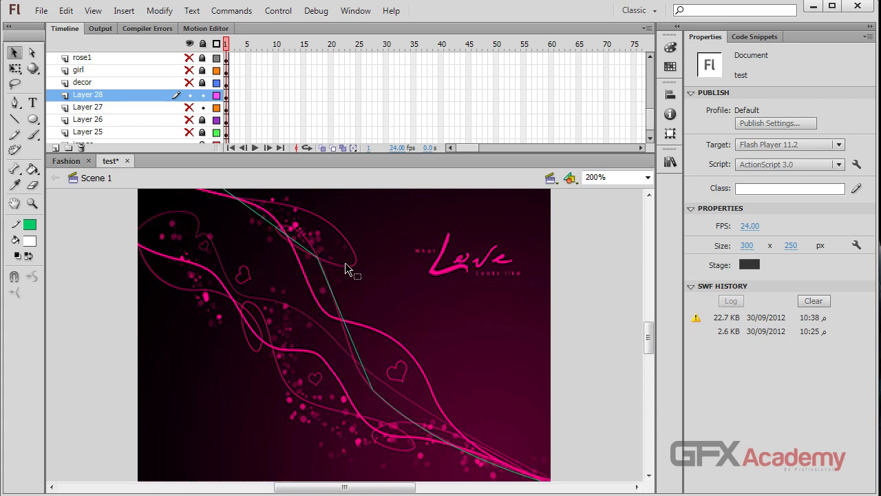
left_click_drag(355, 359, 352, 364)
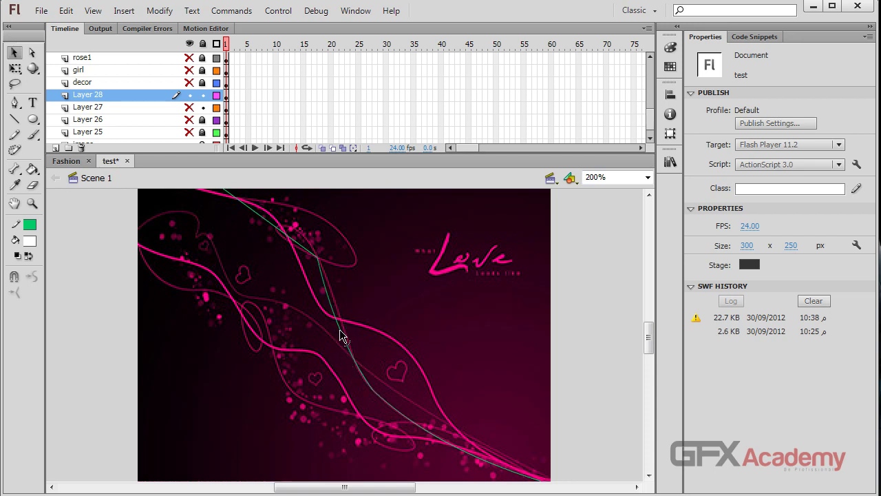
left_click_drag(344, 333, 336, 308)
left_click_drag(358, 365, 357, 366)
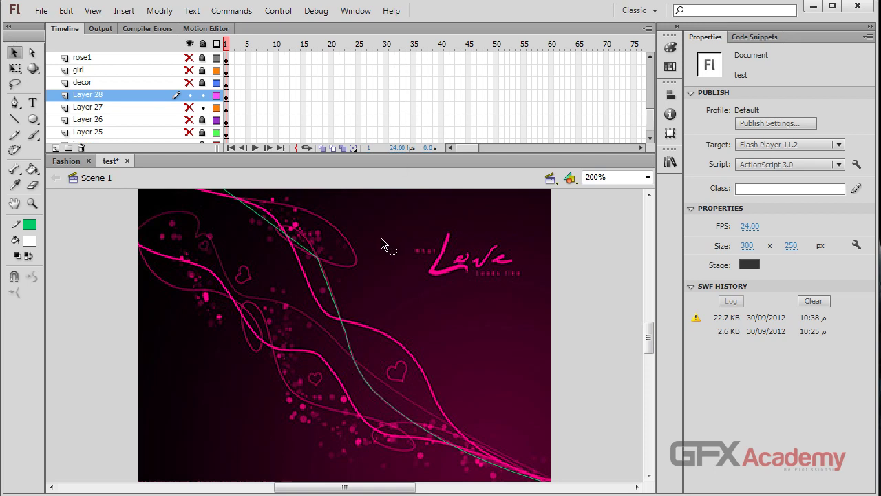
- Bend the line over the small loop's upper side, draw a line back to the strand crossing, and bend it along the loop's lower side
left_click_drag(287, 241, 324, 252)
key("ctrl+equal")
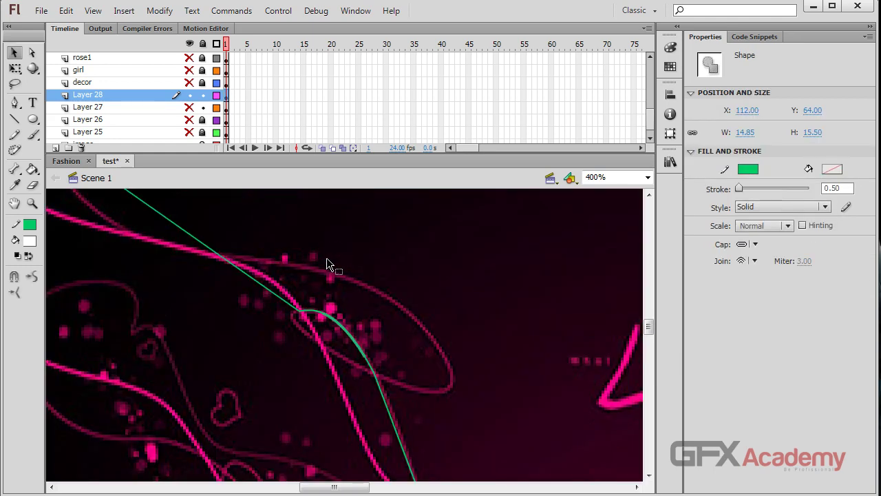
scroll(316, 268, "down", 3)
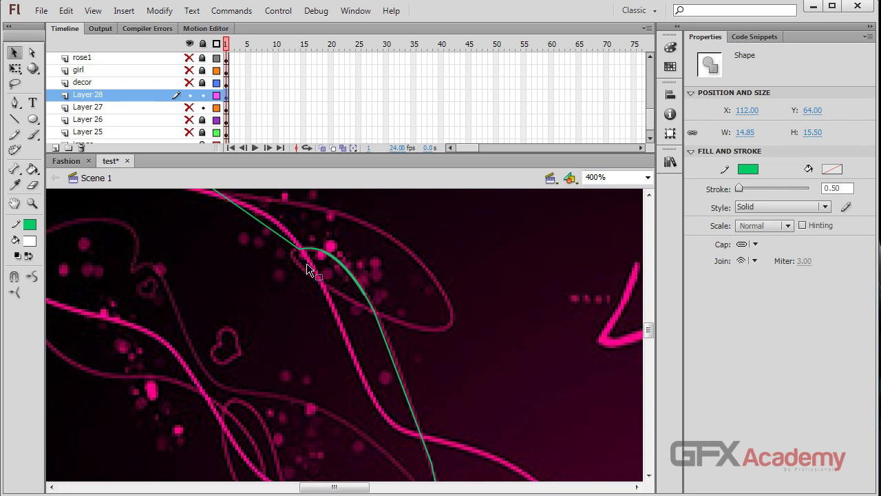
key("n")
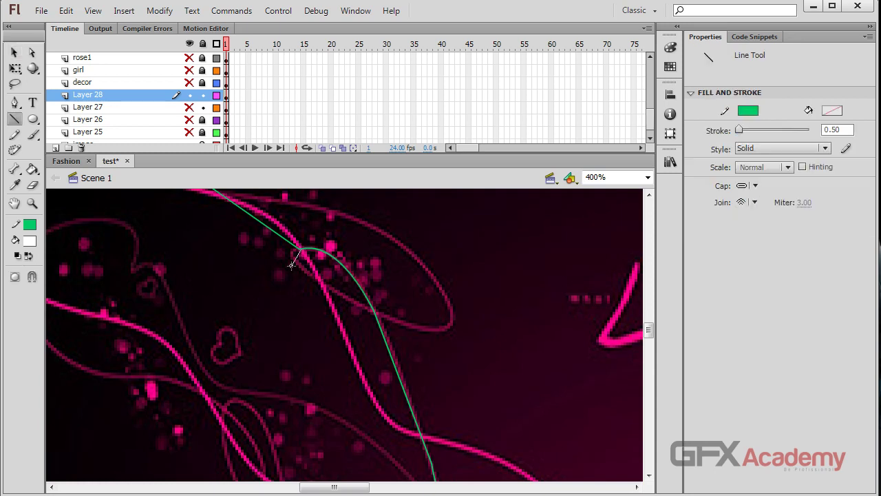
left_click_drag(291, 265, 375, 314)
key("v")
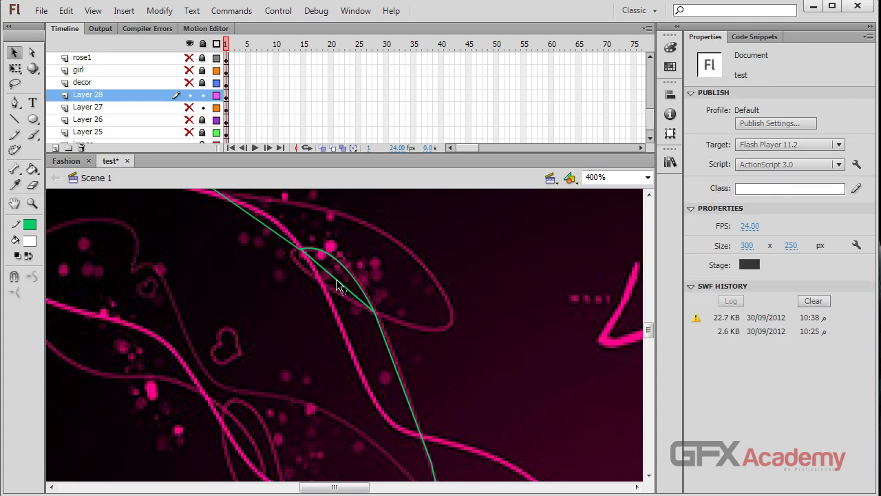
left_click_drag(337, 285, 301, 276)
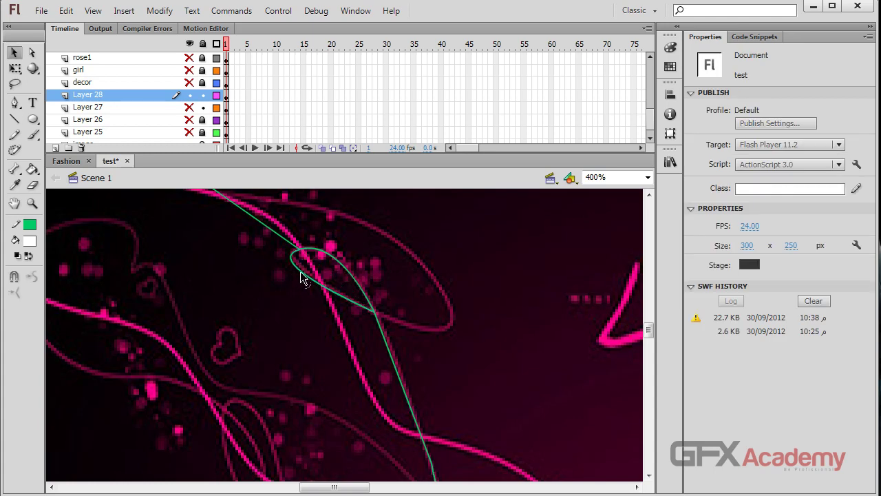
- Reattach the remaining upper segment to the small loop's crossing point and bend it around the large loop's rounded tip
scroll(270, 292, "up", 3)
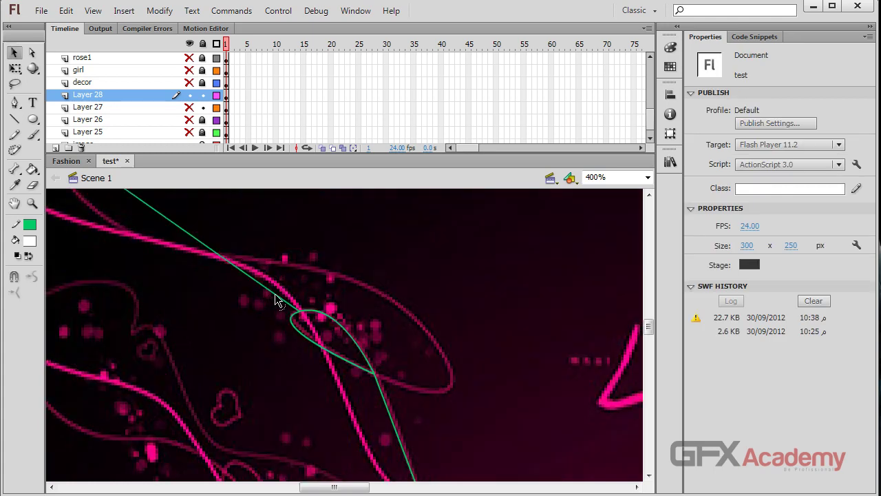
left_click(274, 297)
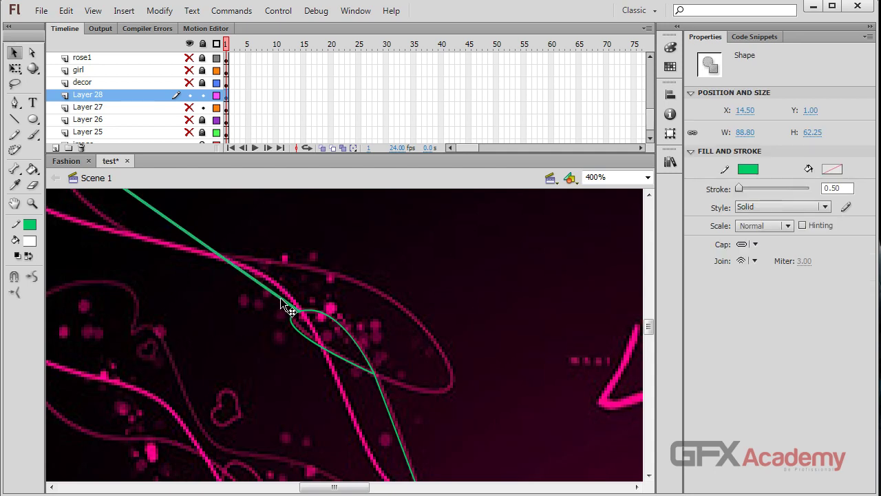
left_click_drag(282, 302, 524, 373)
left_click(465, 377)
left_click_drag(482, 350, 375, 377)
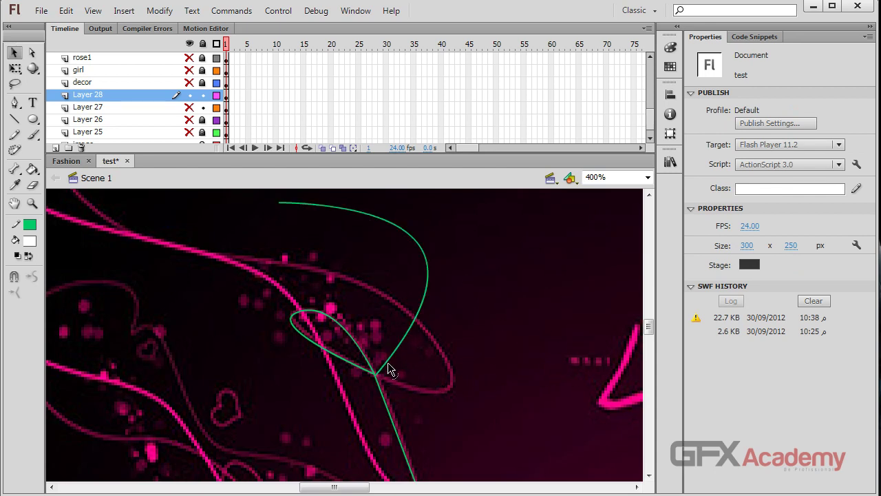
left_click_drag(417, 320, 444, 402)
left_click(293, 210)
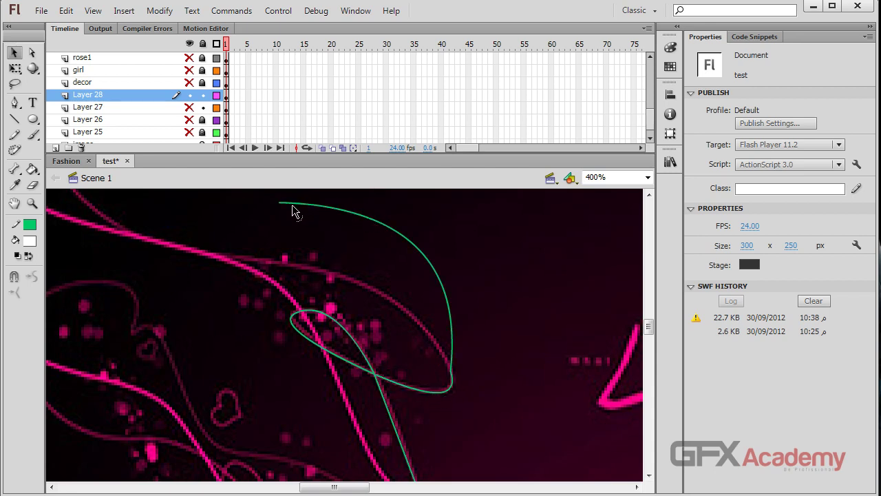
- Move the segment's free end to where the thin strand meets the thick one and bend it along the large loop's upper side
left_click_drag(282, 203, 143, 237)
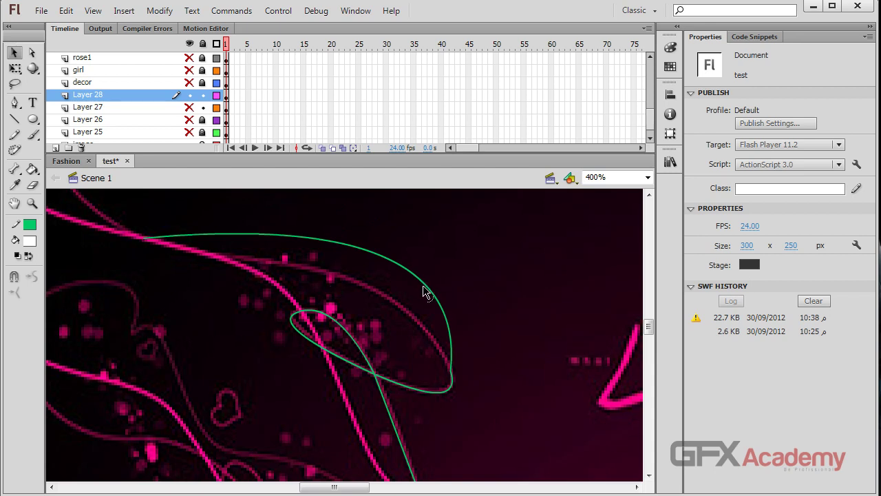
left_click_drag(427, 291, 385, 308)
left_click_drag(225, 243, 180, 255)
left_click(193, 249)
left_click(190, 252)
- Extend the traced line's free end to the stage's top edge and bend it along the thin strand
left_click_drag(213, 285, 442, 378)
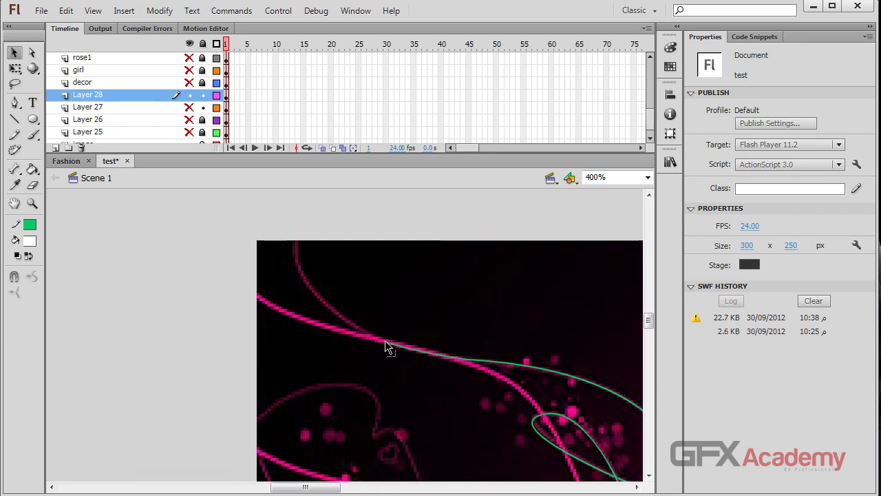
mouse_move(385, 340)
left_mouse_down()
mouse_move(309, 295)
mouse_move(296, 242)
left_mouse_up()
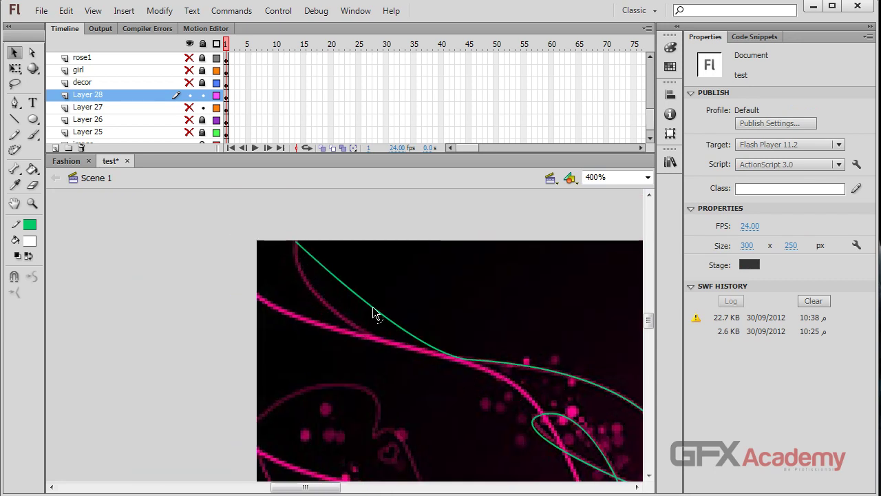
left_click_drag(391, 329, 337, 340)
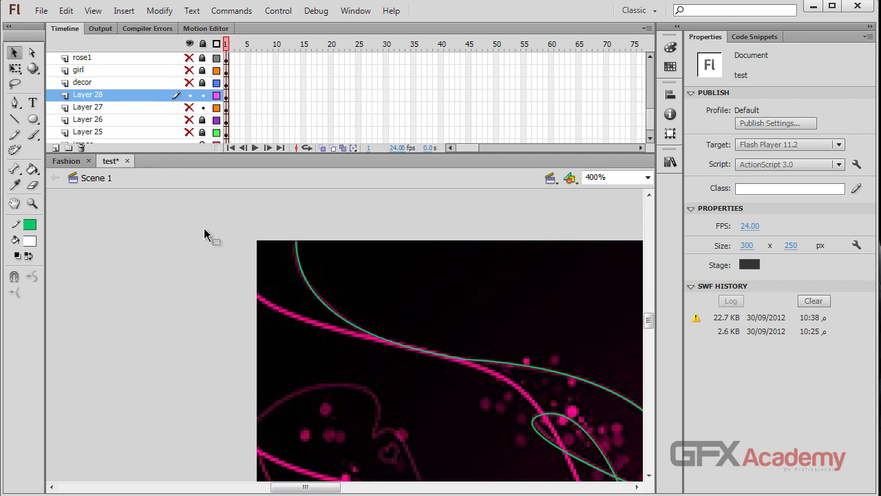
- Check the traced line along its length, hide Layer 28, and add a new layer above it
left_click_drag(305, 374, 297, 333)
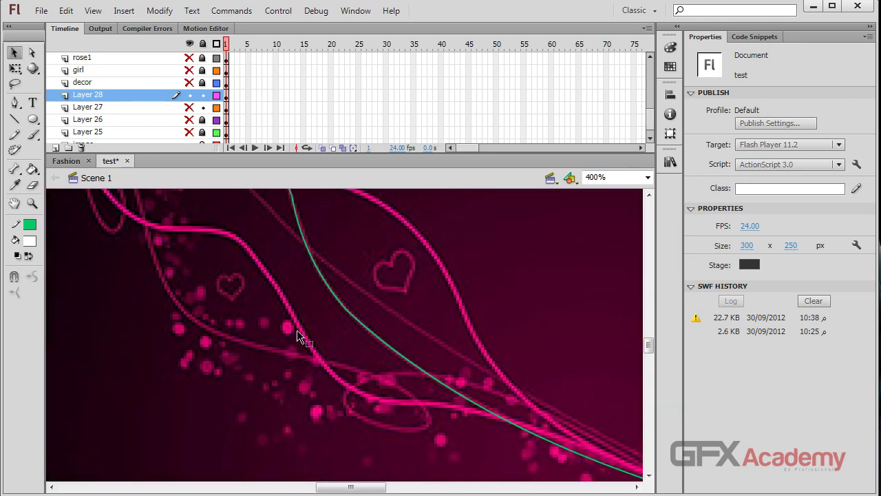
key("ctrl+minus")
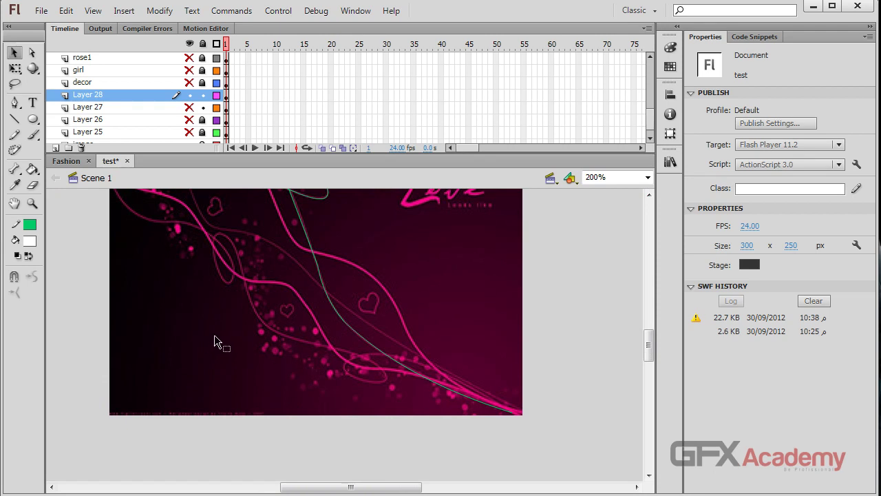
scroll(224, 349, "up", 3)
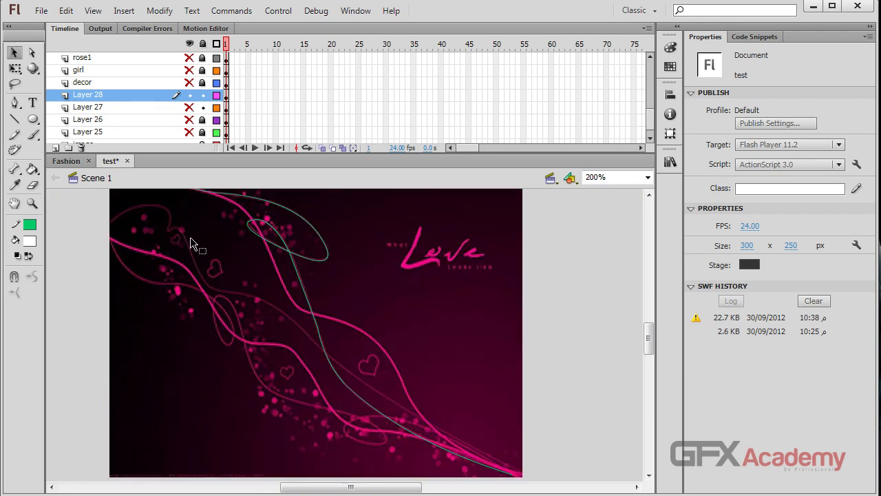
left_click(189, 95)
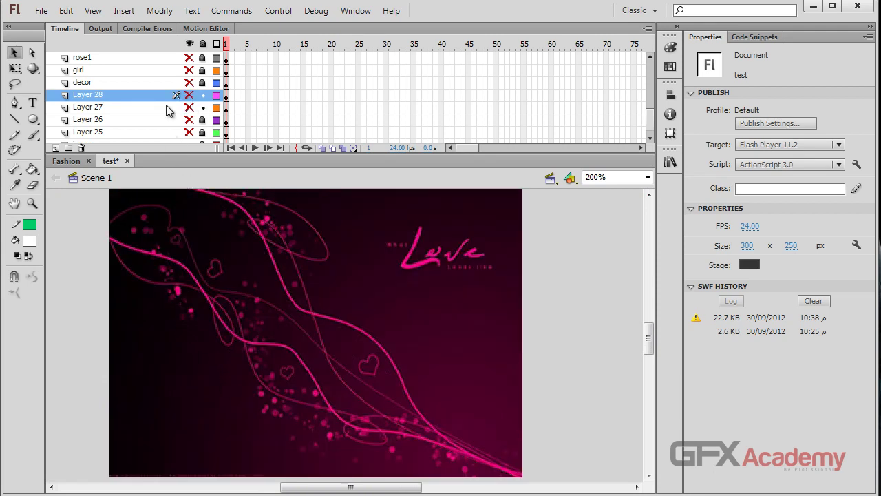
left_click(56, 147)
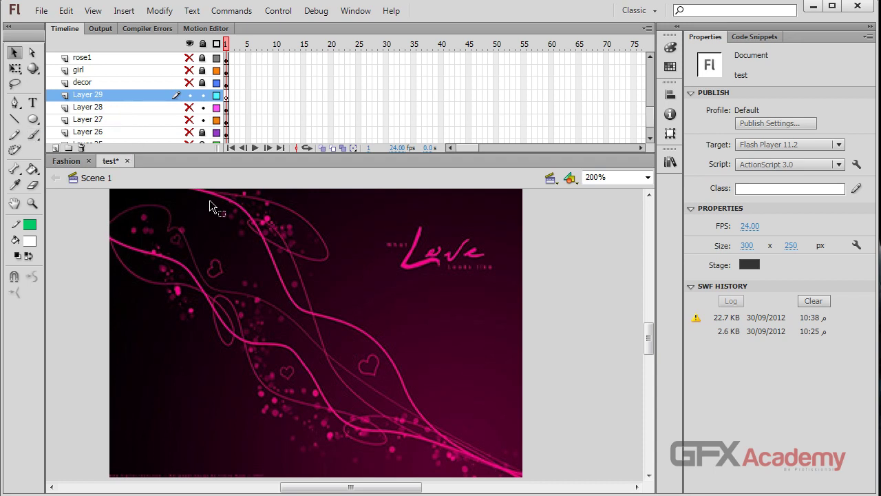
- Draw a straight 0.5 line from the stage's lower-right corner and move its upper end to the thin strand's start at the left edge
key("n")
scroll(352, 370, "down", 3)
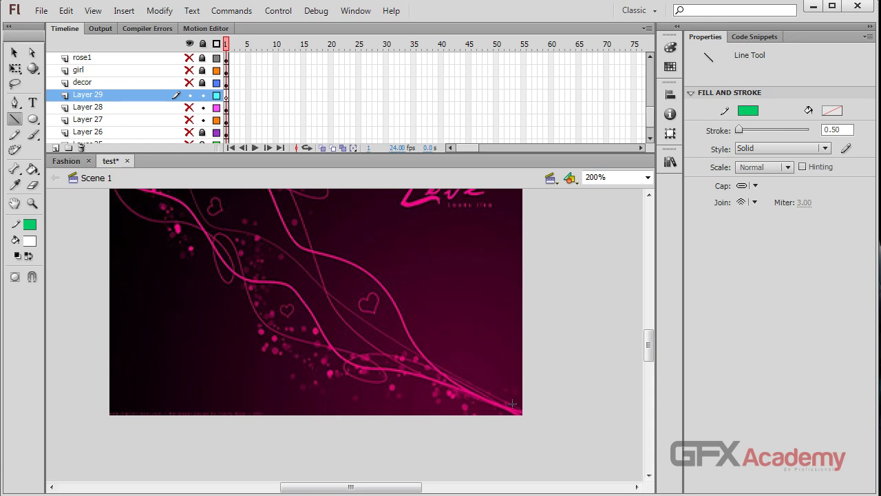
left_click_drag(522, 414, 106, 196)
key("v")
scroll(108, 241, "up", 3)
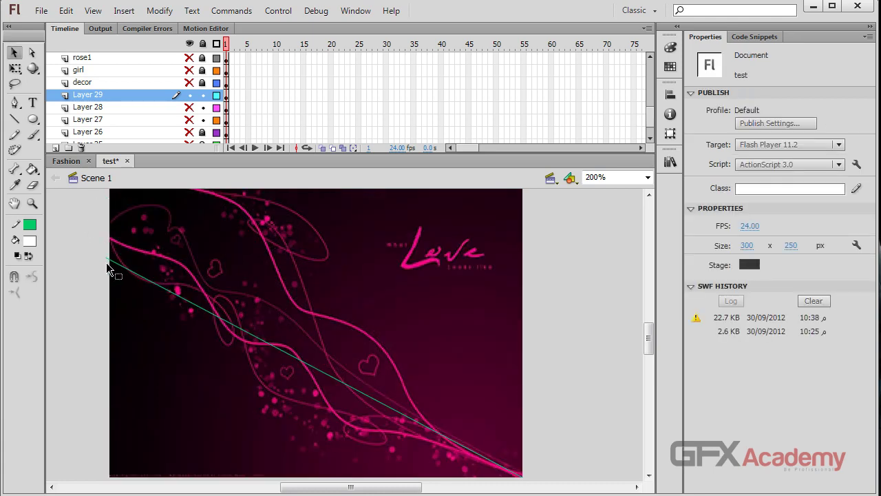
left_click_drag(110, 267, 112, 241)
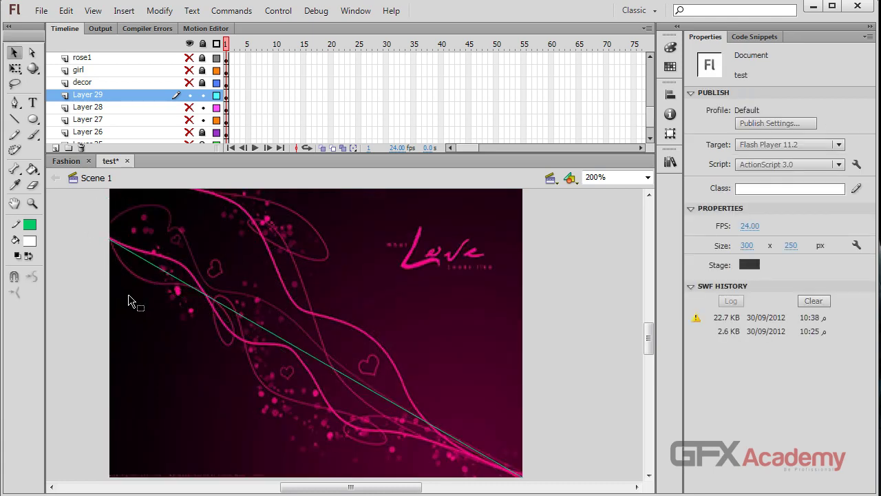
scroll(258, 306, "down", 3)
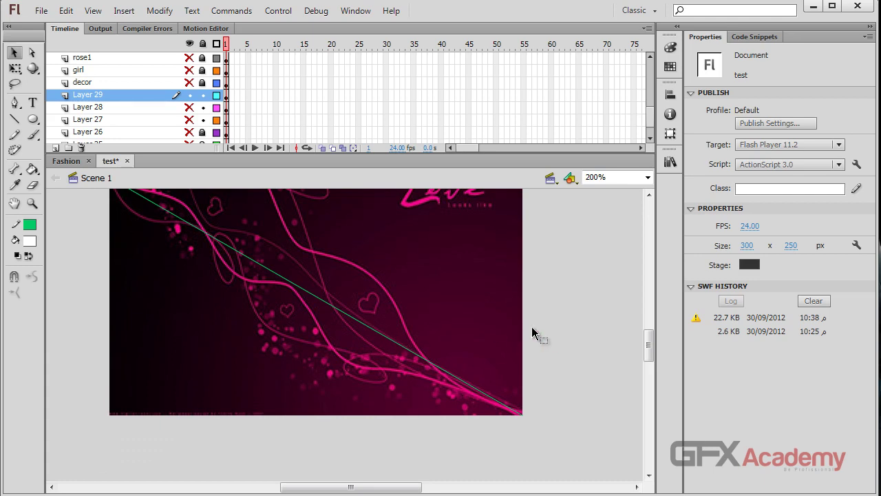
- Add a corner to the line at the small lower loop's top and bend the segment toward the stage's lower-right corner along the strand
left_click_drag(561, 327, 436, 393)
key("ctrl+equal")
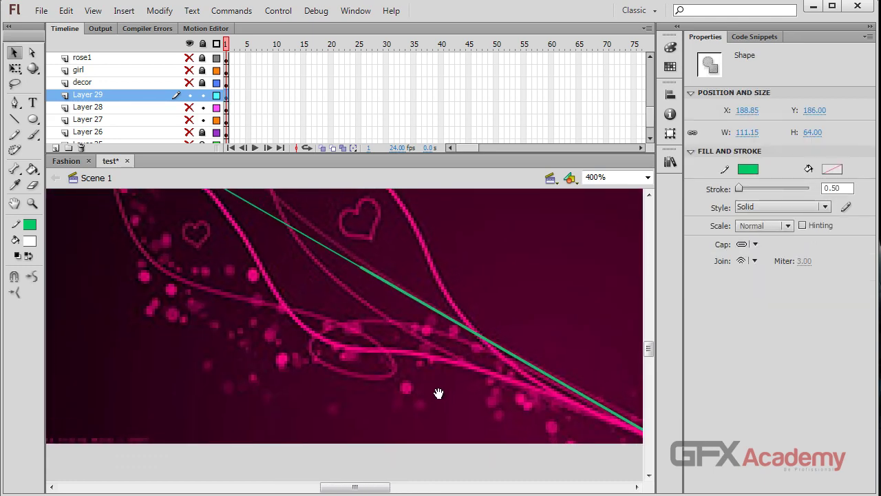
left_click(357, 387)
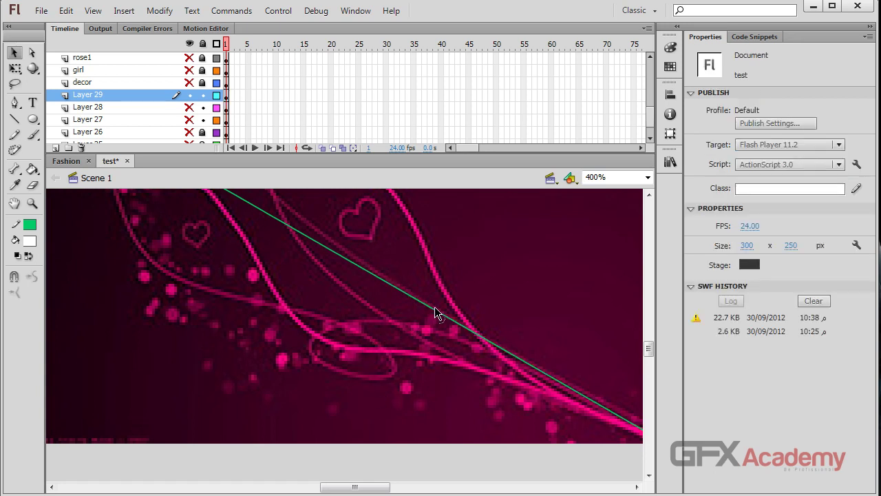
left_click_drag(434, 306, 347, 327)
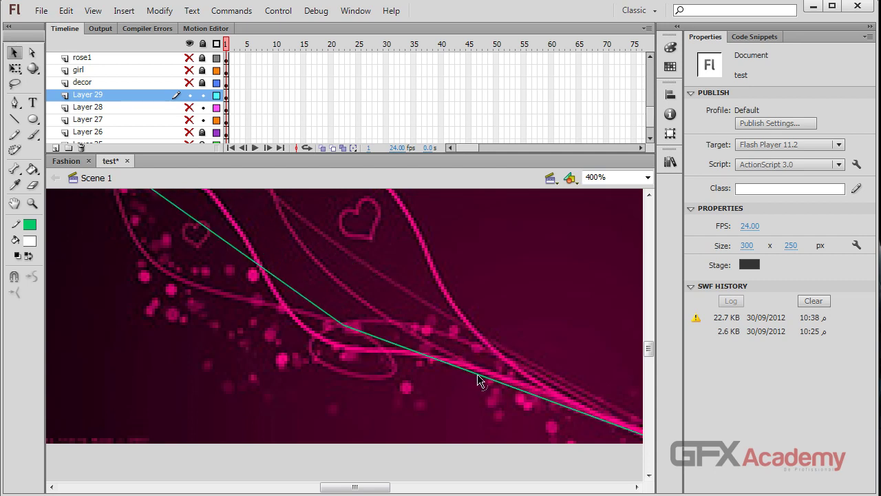
left_click_drag(482, 380, 453, 335)
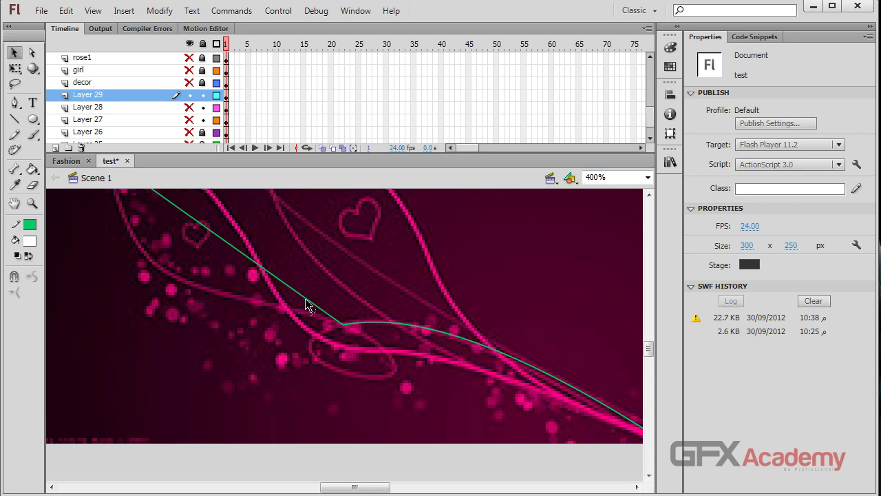
- Trace the small lower loop's left side and underside with the line, deleting the segment that connects it to the rest
left_click_drag(305, 298, 396, 369)
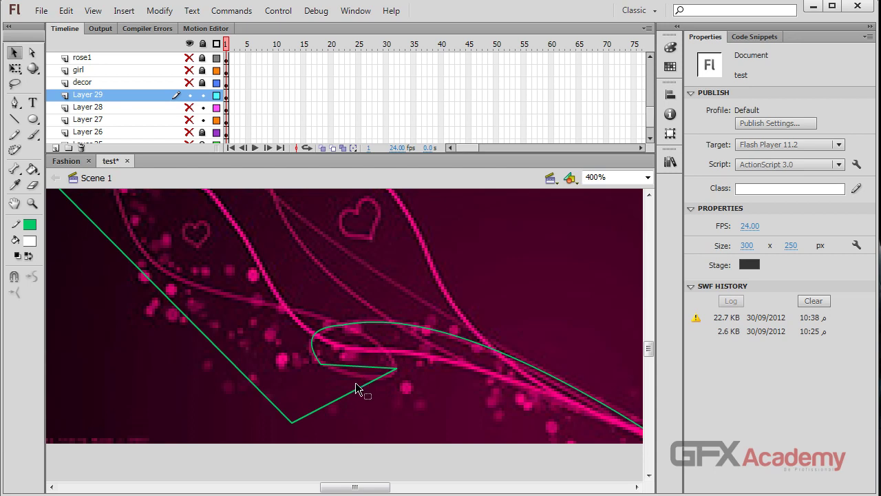
left_click_drag(398, 405, 396, 406)
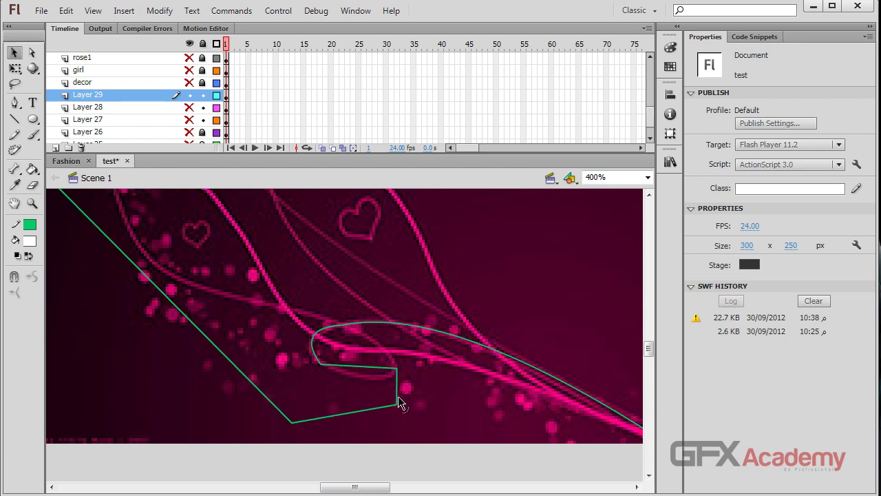
left_click(396, 396)
key("Delete")
left_click_drag(364, 369, 379, 383)
- Close the lower loop's right side with a new 0.5 line bent along the strand, and delete the leftover short segment below the loop
key("n")
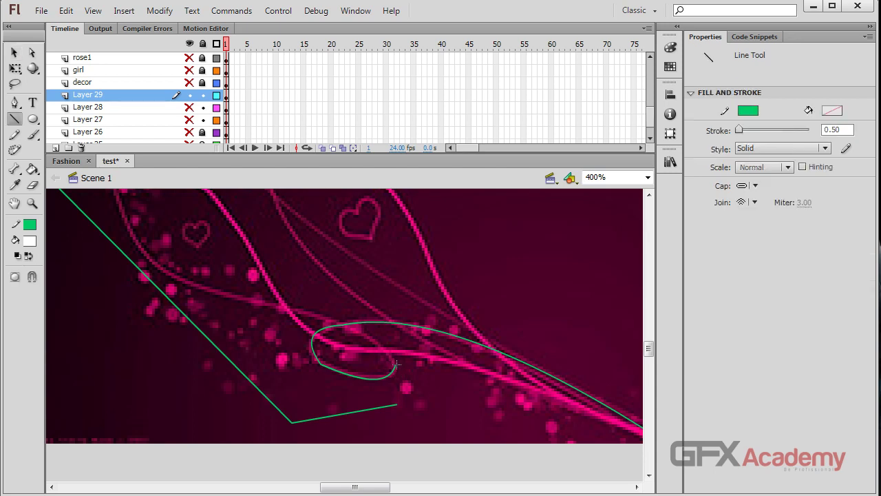
left_click_drag(380, 331, 345, 324)
key("v")
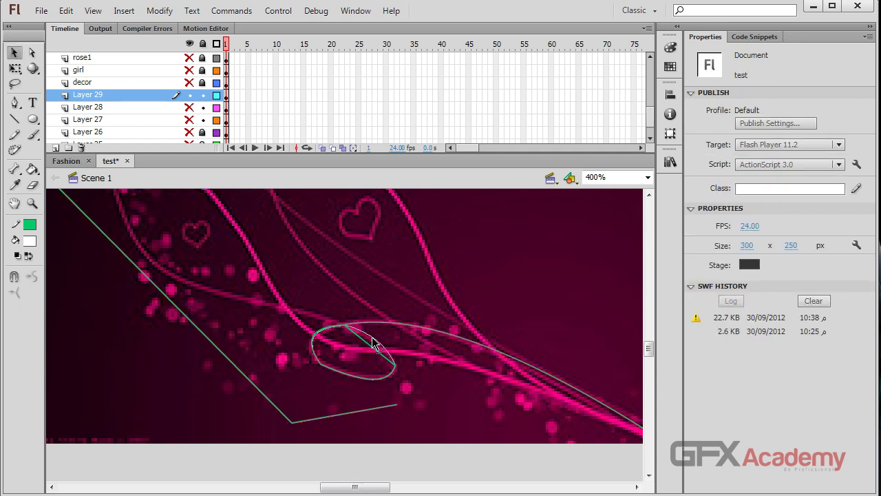
key("ctrl+z")
left_click(355, 412)
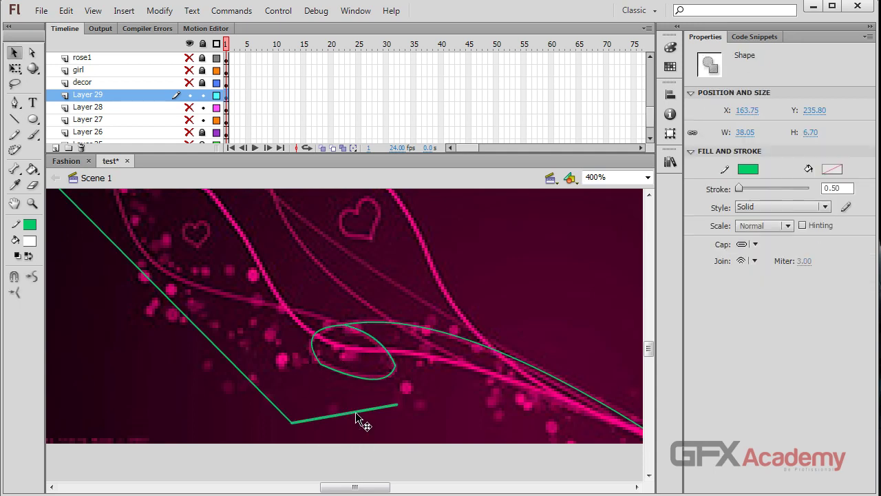
key("Delete")
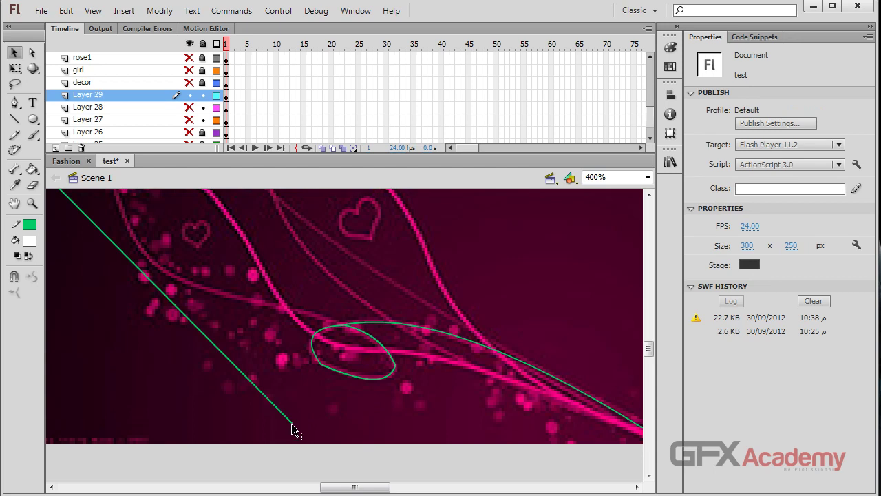
- Snap the remaining line's free end to the lower loop's top and bend it along the thin strand up to the second loop
left_click_drag(293, 423, 344, 324)
left_click(14, 276)
left_click_drag(215, 329, 372, 354)
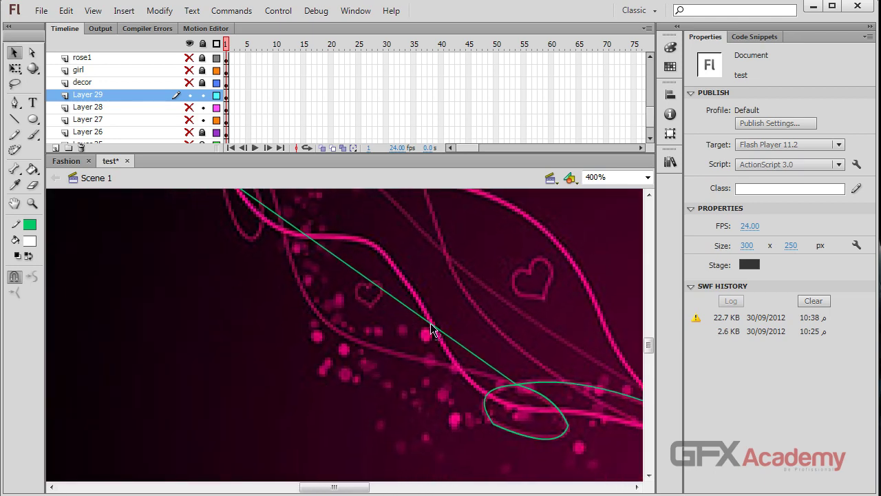
left_click_drag(449, 342, 460, 370)
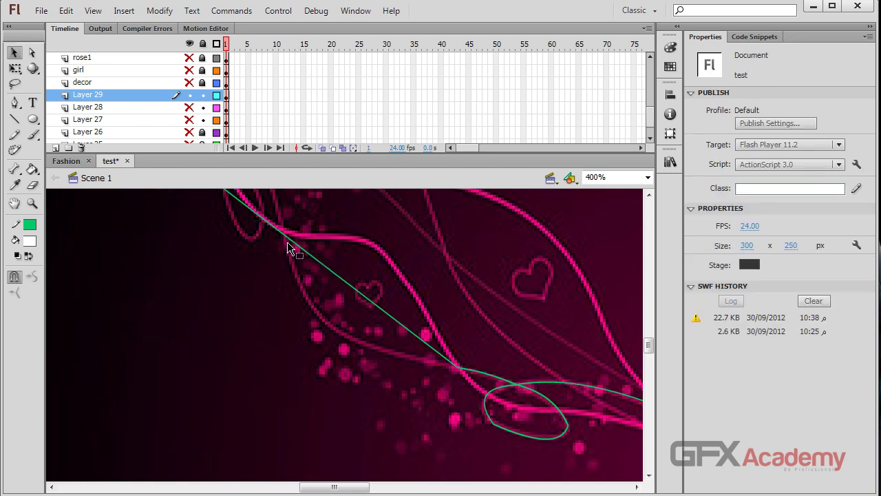
left_click_drag(288, 238, 288, 249)
left_click_drag(356, 301, 313, 322)
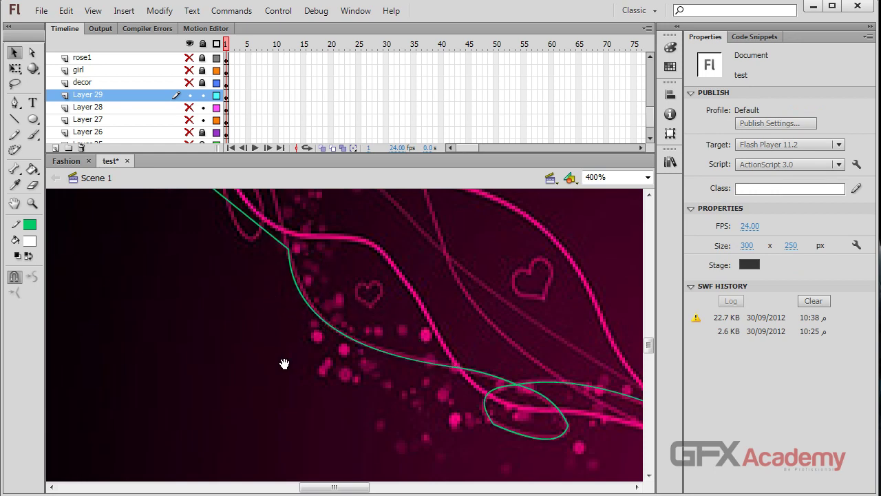
- Continue the line around the second small loop, tracing its right side, top and left side
scroll(275, 363, "up", 5)
left_click_drag(163, 412, 214, 377)
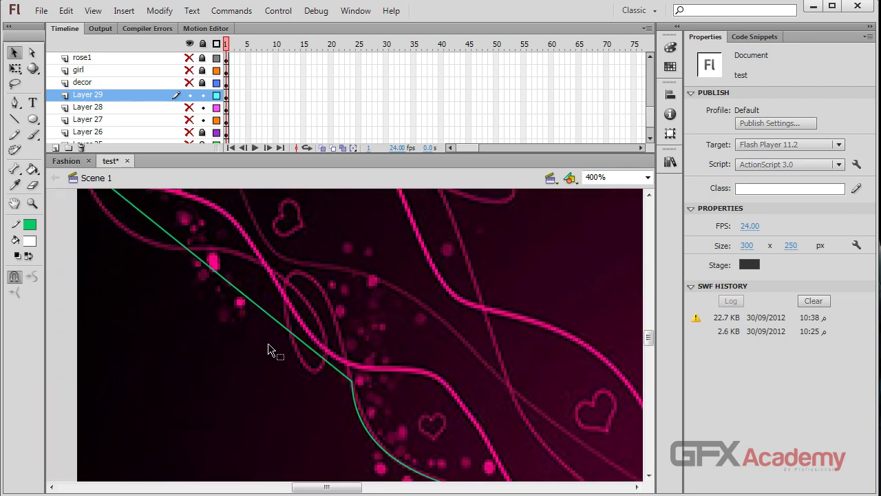
left_click_drag(288, 335, 178, 401)
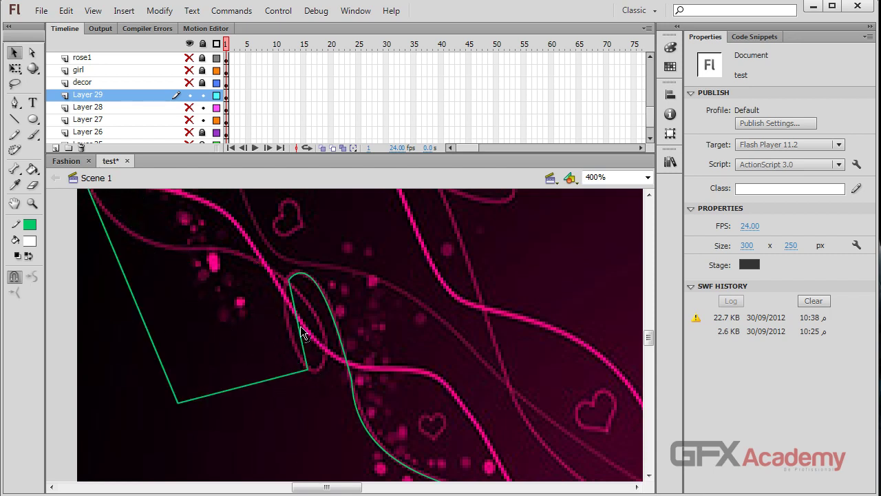
mouse_move(300, 335)
left_mouse_down()
mouse_move(291, 325)
mouse_move(281, 330)
mouse_move(291, 339)
left_mouse_up()
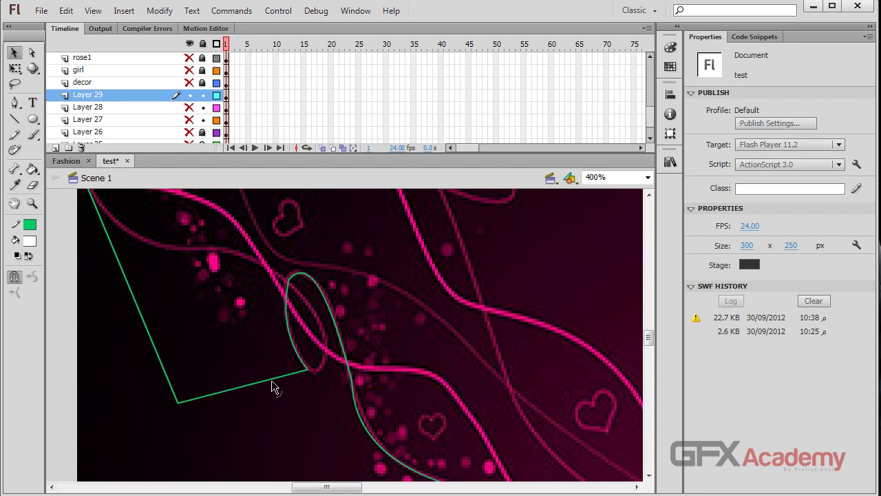
- Pull a new segment from the second loop's lower end, delete the connecting segment, and move the free end inside the loop
left_click_drag(307, 370, 323, 404)
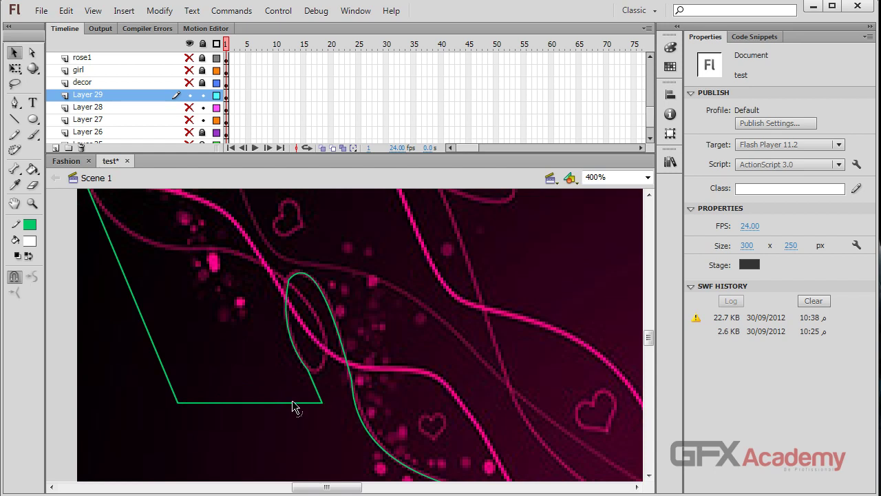
left_click(287, 405)
key("Delete")
left_click_drag(323, 404, 307, 303)
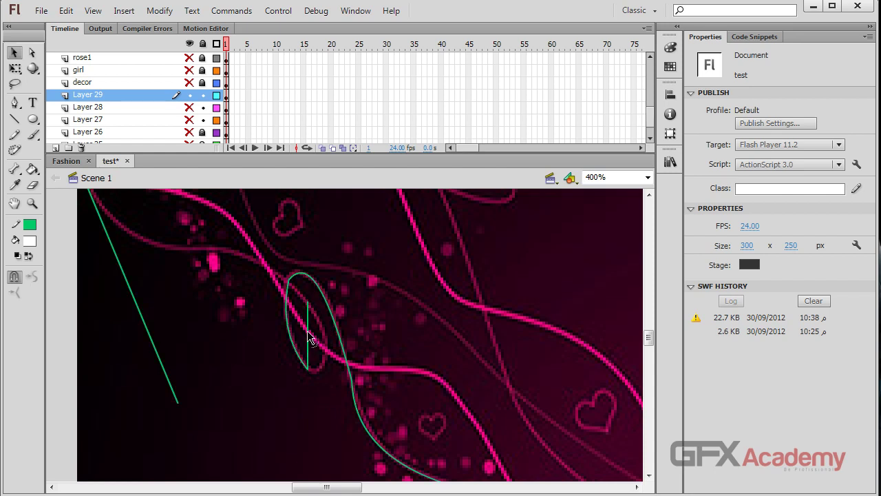
- Bend the new segment around the second loop's underside and right inner strand, ending it at the loop's upper left
left_click_drag(315, 348, 332, 355)
left_click_drag(307, 303, 289, 283)
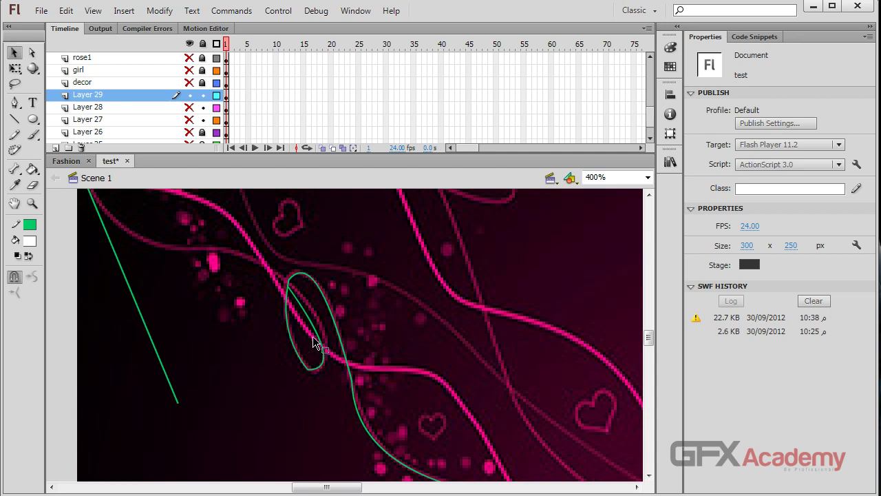
mouse_move(315, 335)
left_mouse_down()
mouse_move(325, 337)
mouse_move(325, 382)
left_mouse_up()
left_click_drag(308, 318, 307, 305)
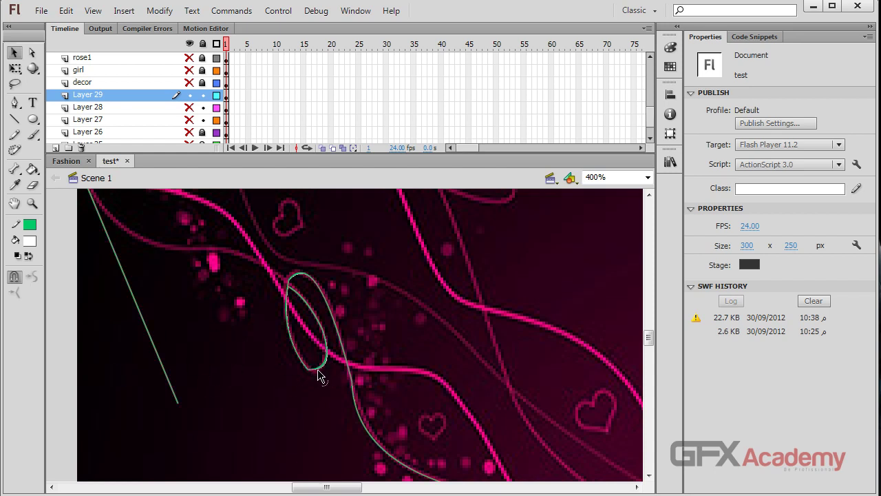
left_click_drag(319, 375, 318, 381)
- Join the remaining line to the second loop and bend it along the thin strand to the stage's left edge
left_click_drag(178, 410, 286, 287)
scroll(172, 320, "up", 2)
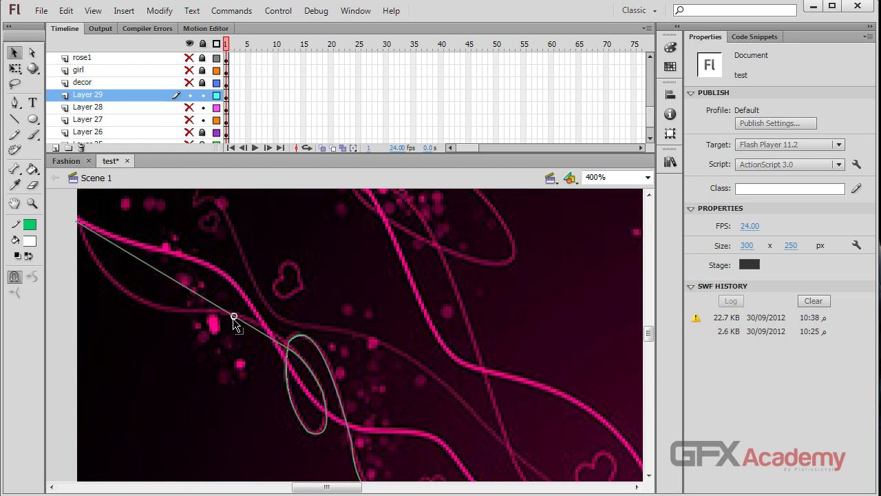
left_click_drag(239, 317, 193, 312)
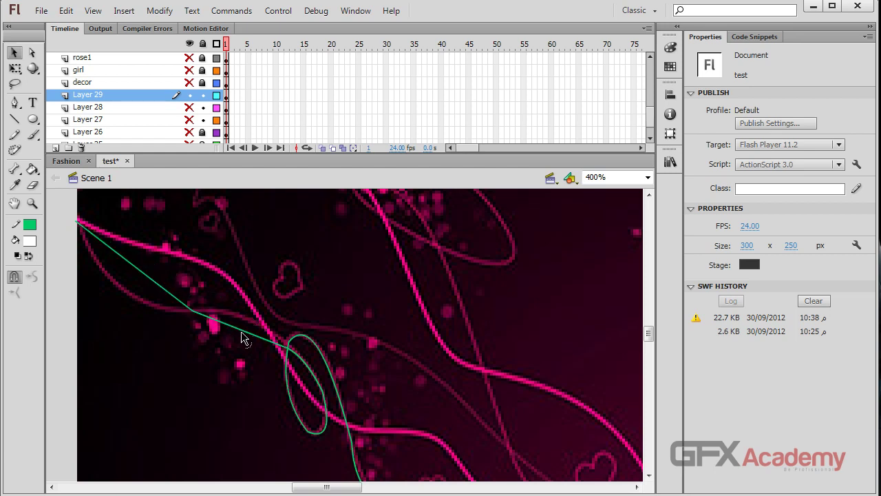
left_click_drag(242, 337, 243, 321)
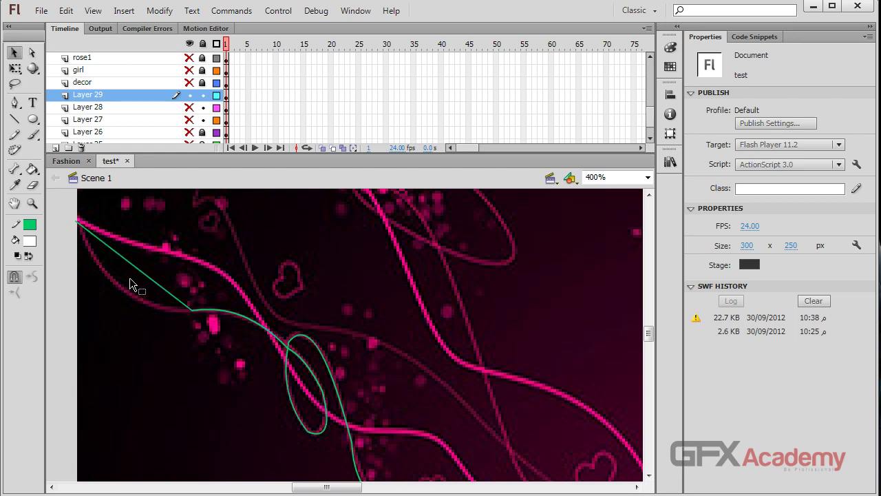
left_click_drag(150, 285, 128, 327)
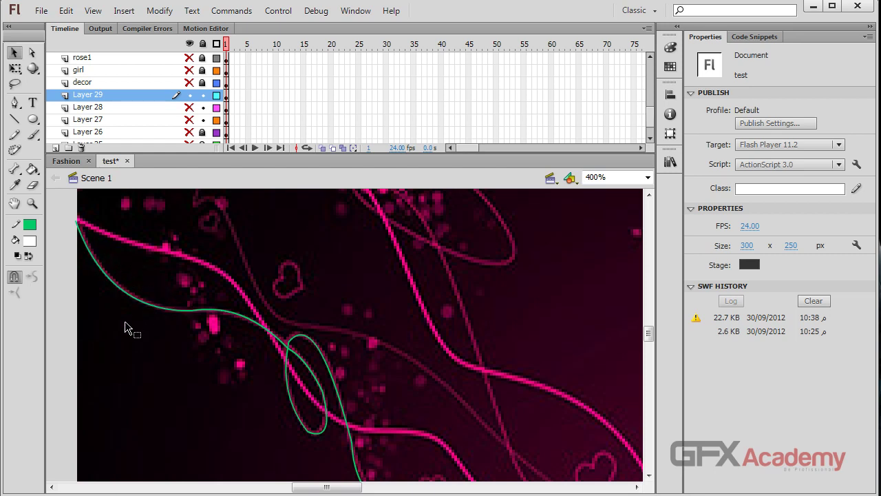
- Show Layers 26, 27 and 28 and hide the image layer
key("ctrl+minus")
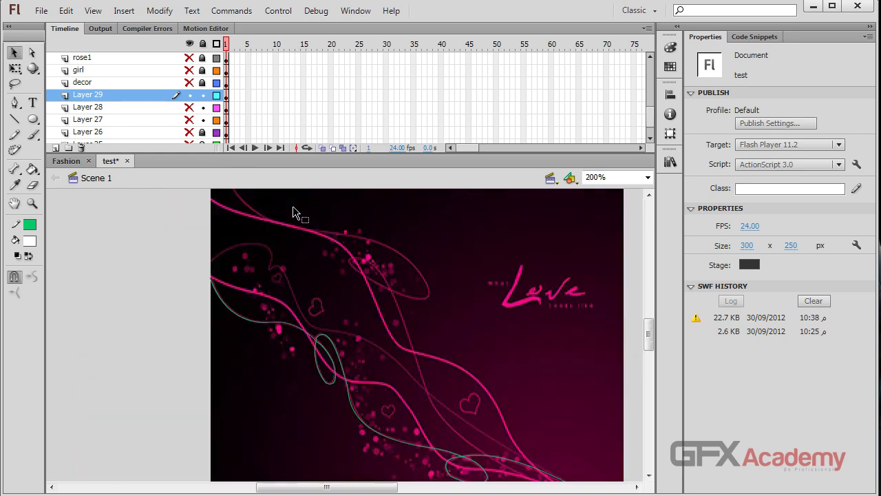
left_click_drag(204, 276, 119, 244)
left_click_drag(194, 108, 192, 134)
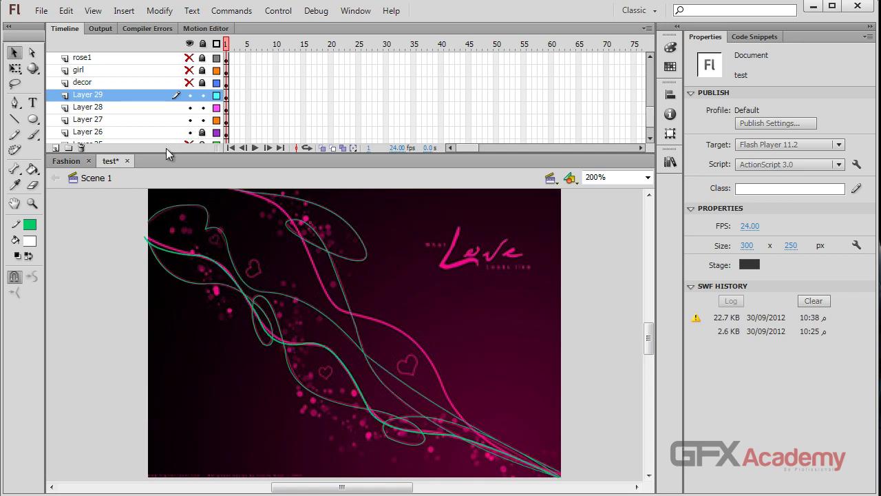
scroll(196, 121, "down", 2)
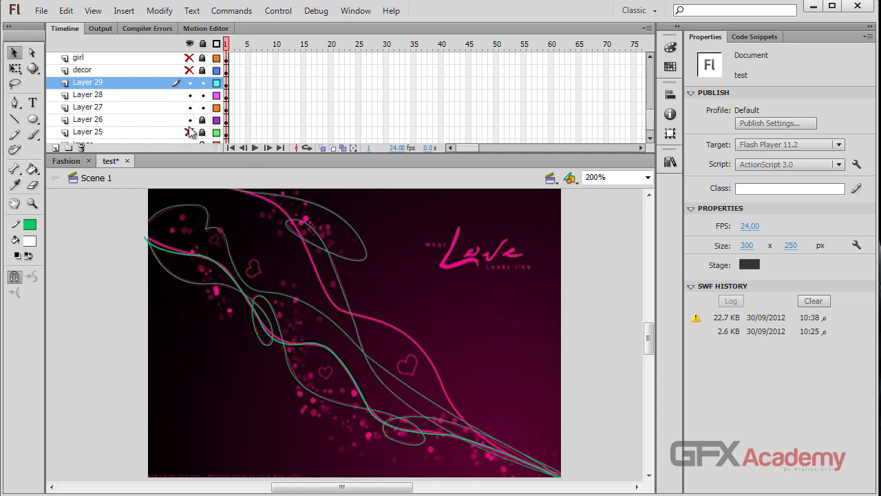
left_click(189, 131)
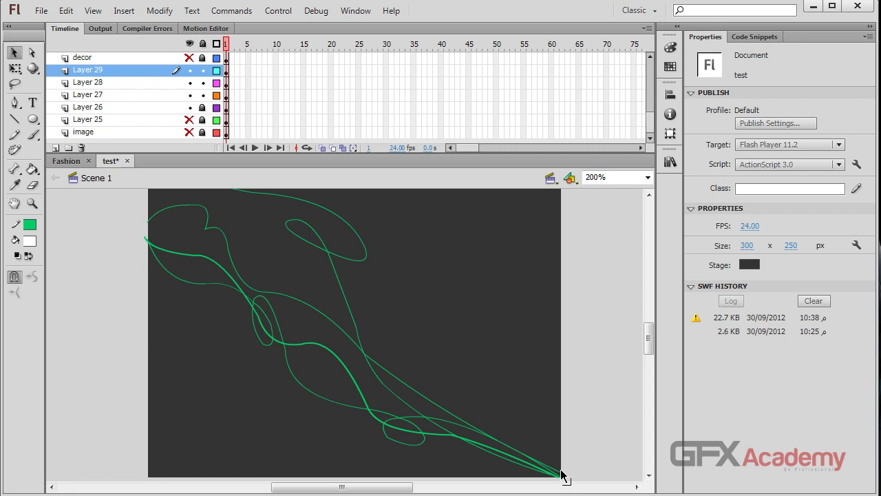
- Extend the traced line's end slightly past the stage's lower-right corner and show Layer 25
left_click_drag(561, 474, 570, 475)
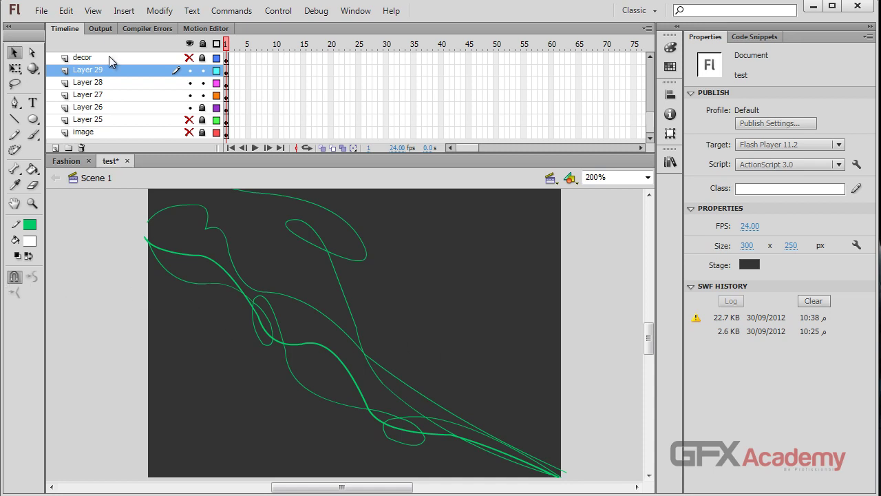
left_click(190, 107)
mouse_move(192, 109)
left_mouse_down()
mouse_move(196, 96)
mouse_move(194, 131)
mouse_move(193, 89)
left_mouse_up()
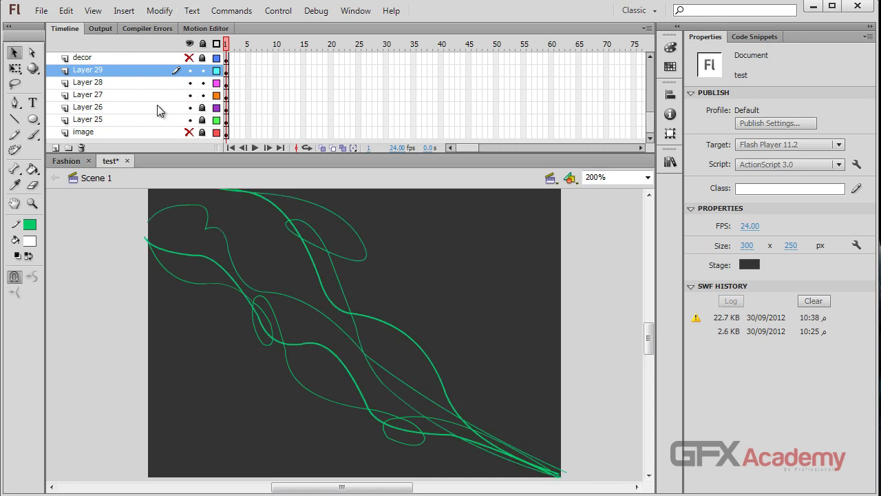
- Rename Layer 25 as line
double_click(113, 119)
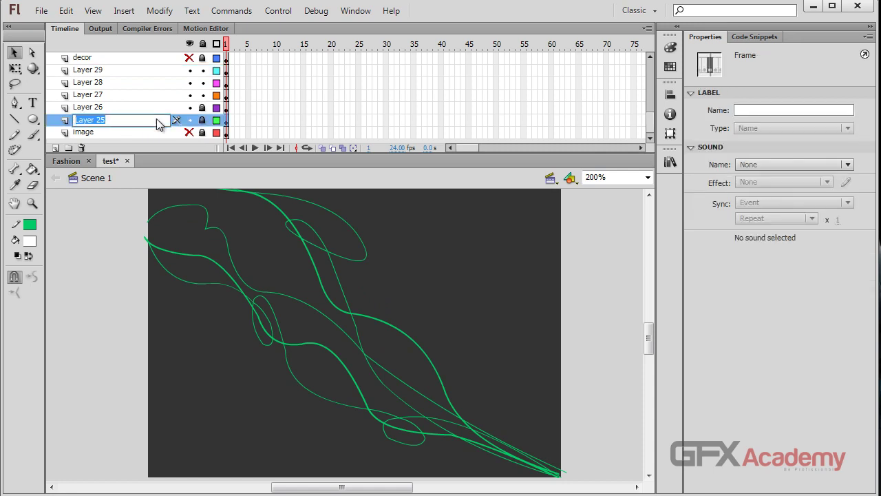
type("line")
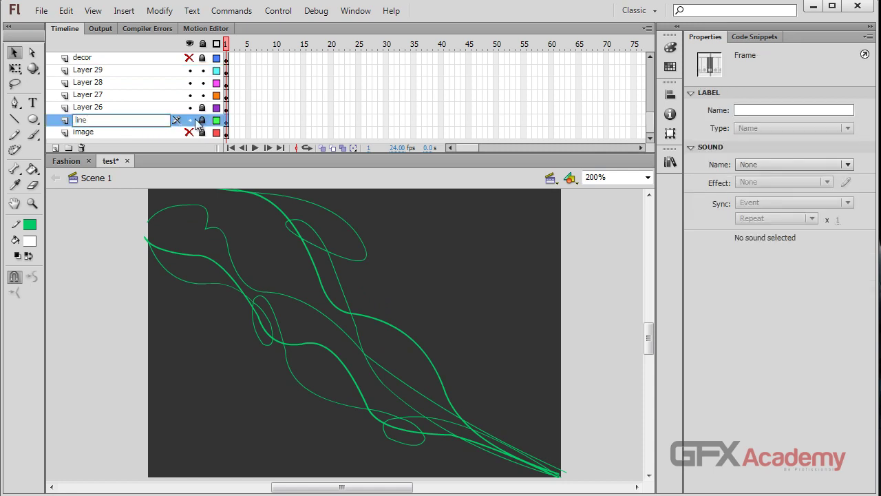
key("Return")
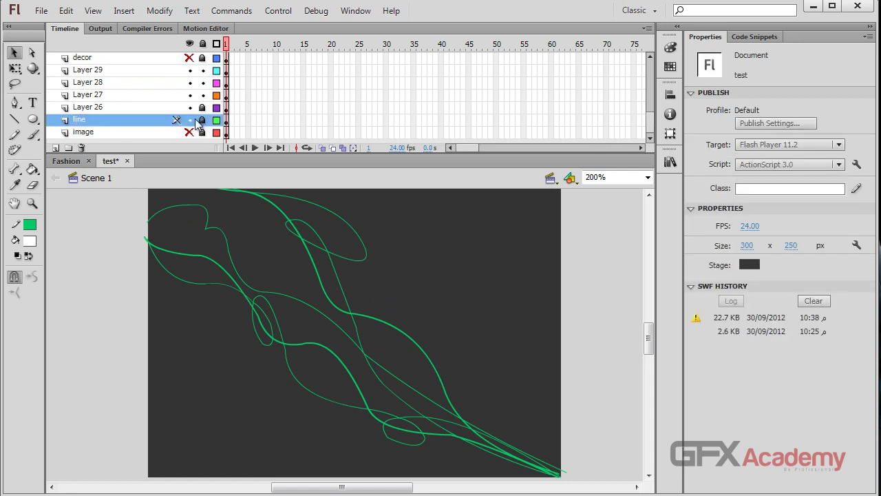
- Rename the layer named line, just above the image layer, as line 1
left_click(114, 108)
left_click(114, 124)
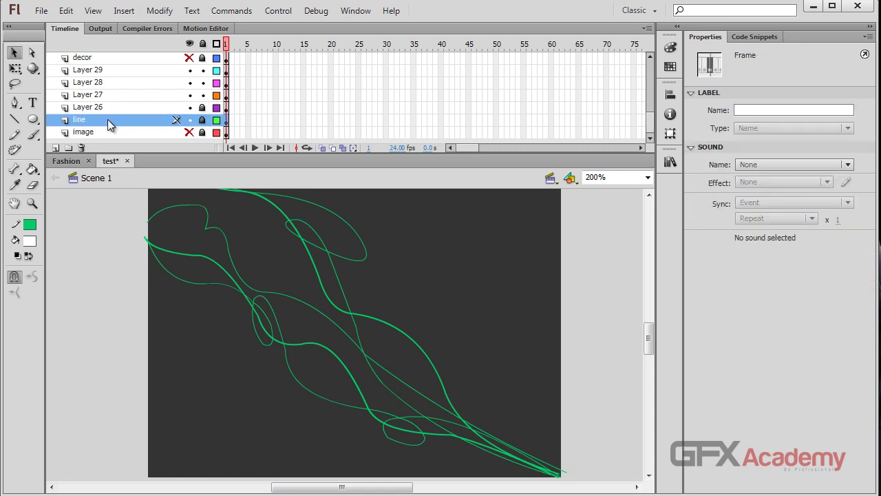
double_click(99, 120)
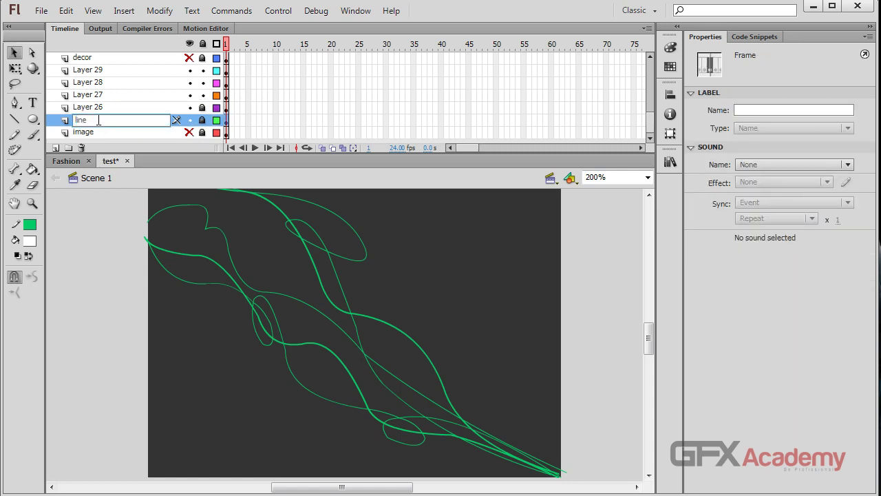
key("Return")
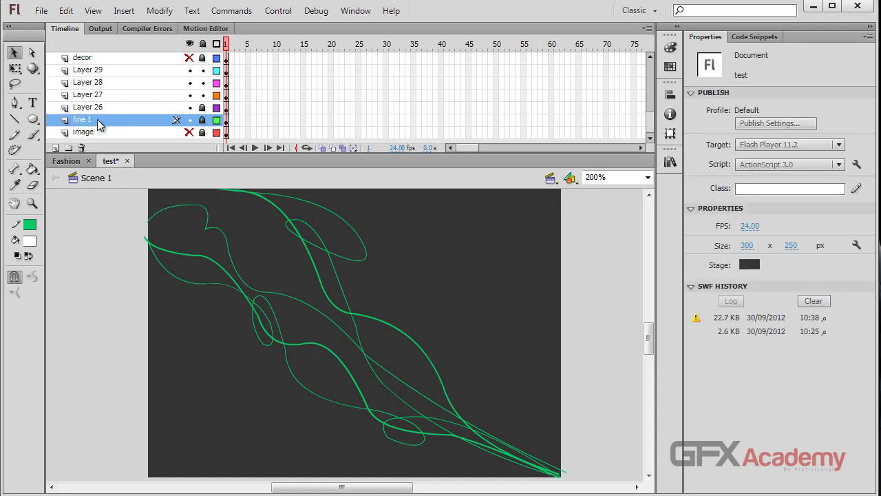
double_click(104, 119)
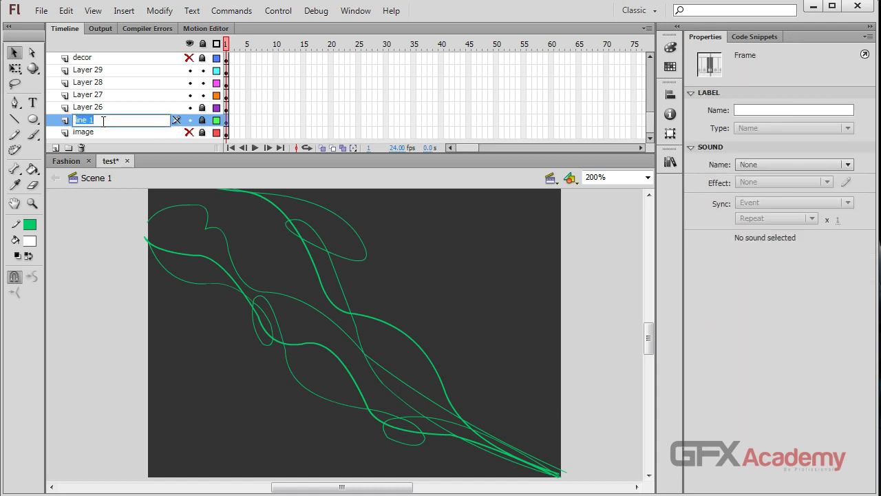
- Unlock Layer 26 and the line 1 layer, and select Layer 26
double_click(106, 107)
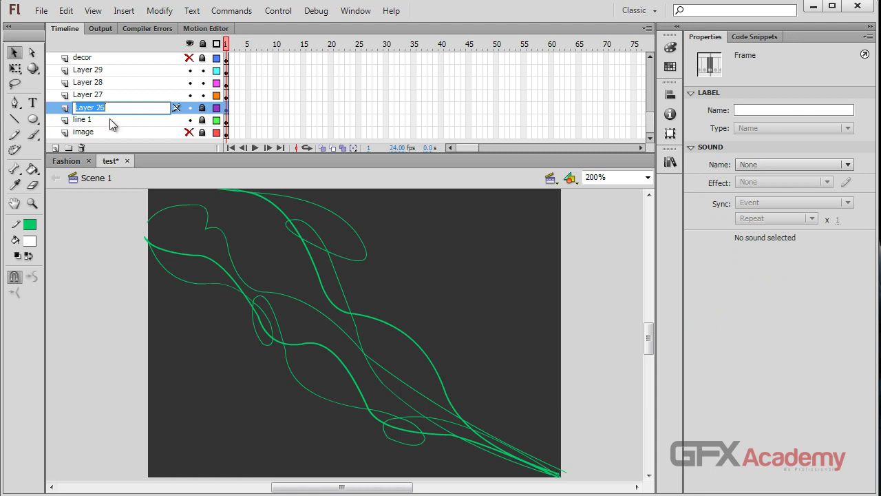
left_click(112, 118)
left_click(112, 107)
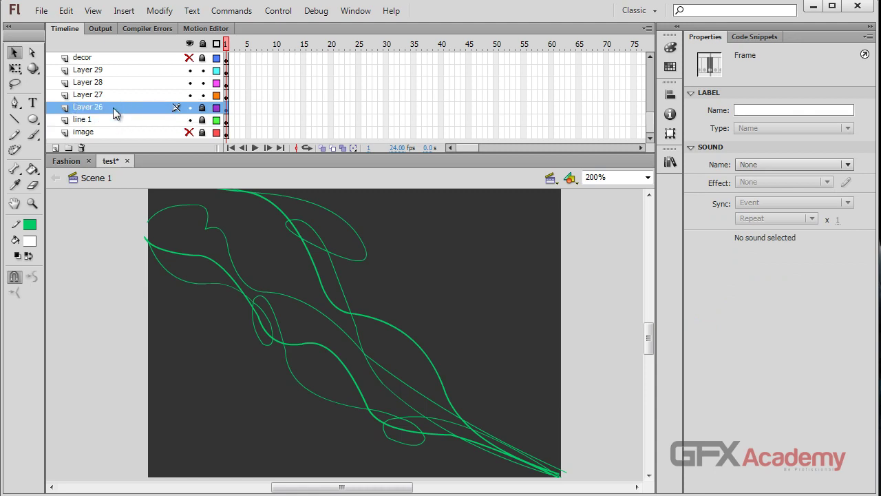
left_click(202, 107)
left_click(161, 118)
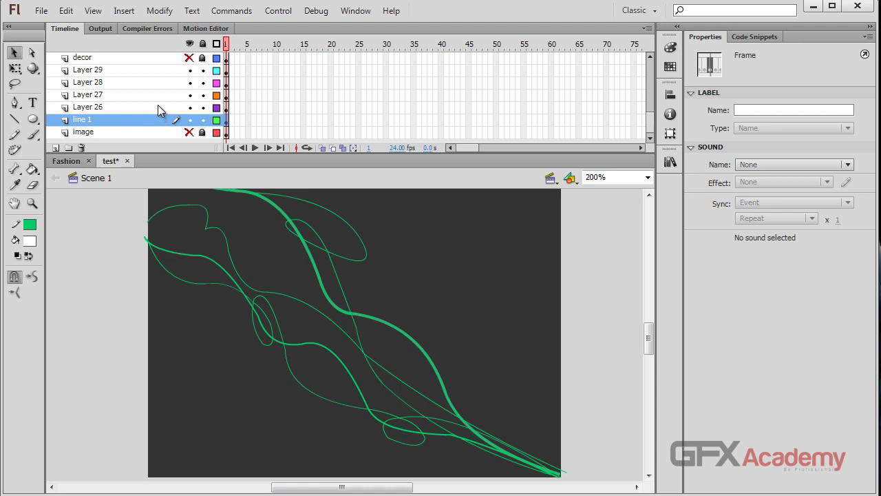
left_click(158, 109)
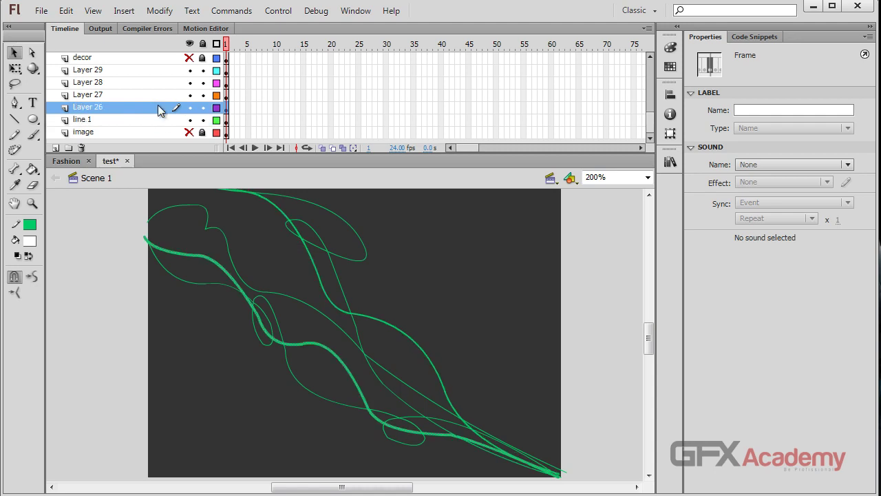
- Rename Layer 26 as line 2
double_click(102, 109)
type("line ")
type("1 2")
key("Return")
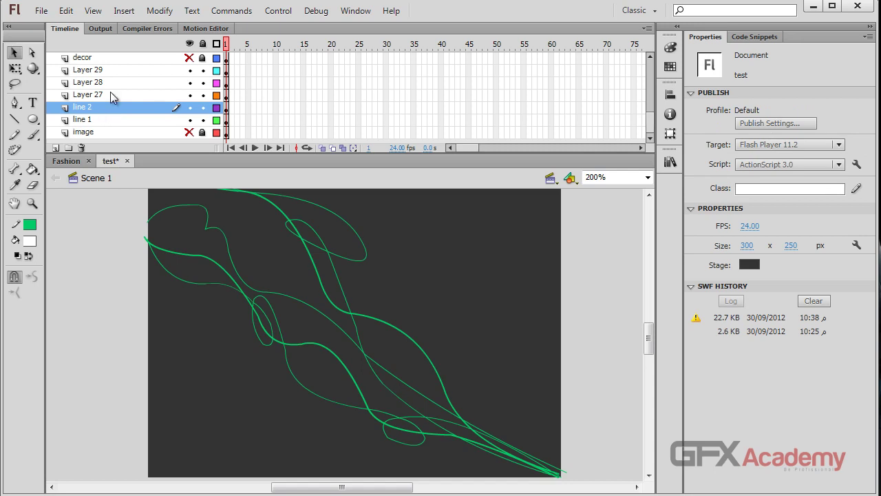
- Rename Layer 27 as line 3 and Layer 28 as line 4
double_click(110, 94)
type("line 1")
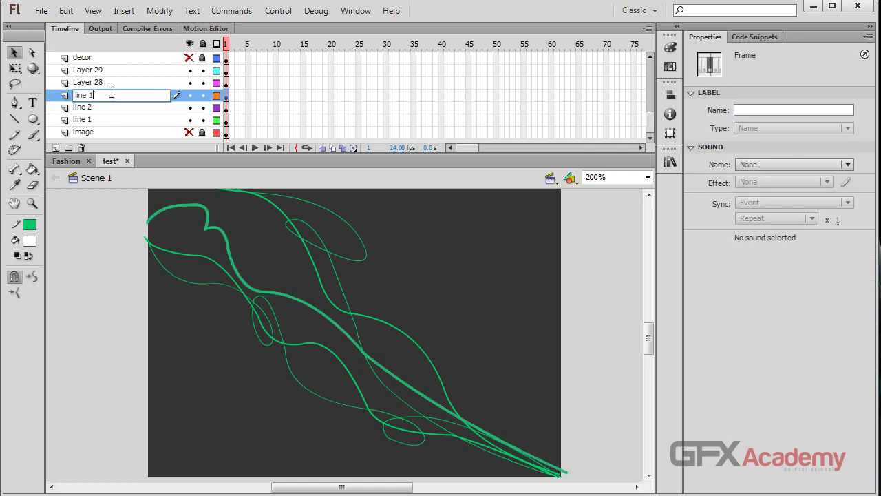
key("Return")
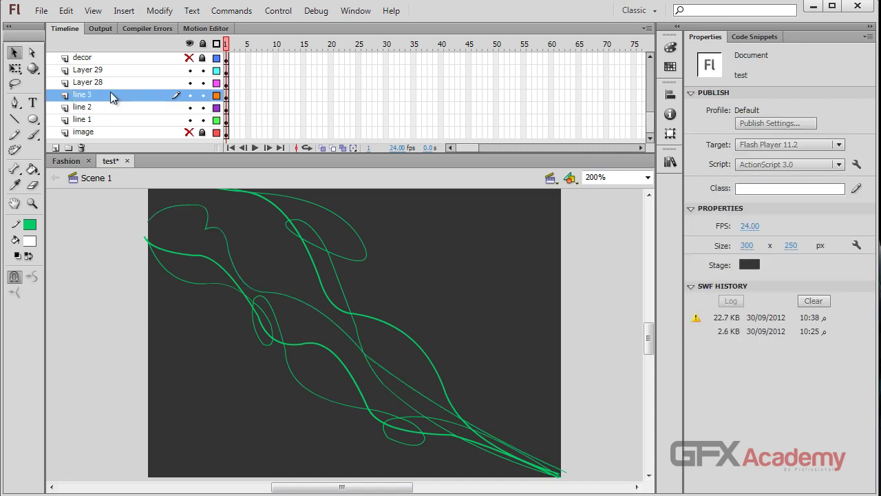
double_click(127, 80)
type("line 1")
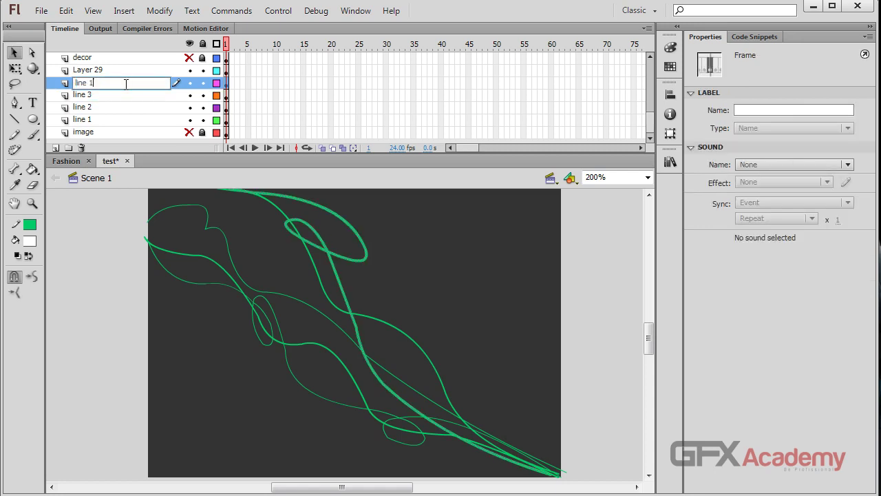
type("4")
key("Return")
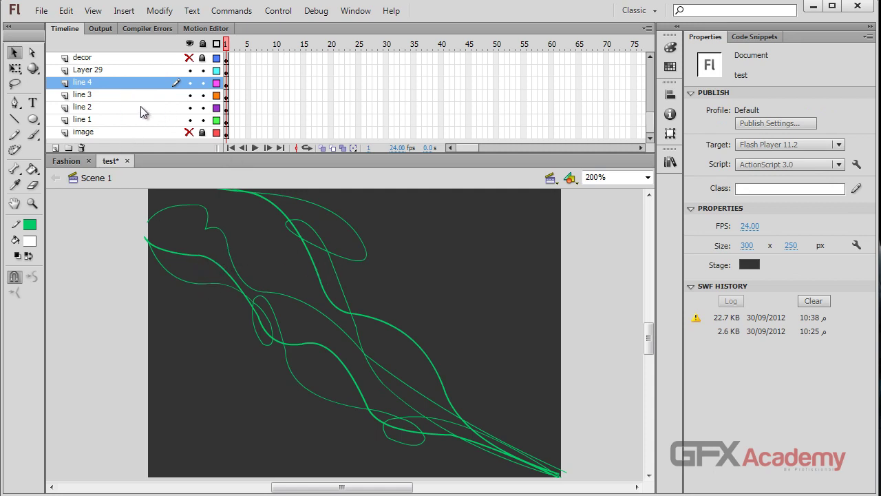
- Rename Layer 29 as line 5 and save the document
double_click(101, 70)
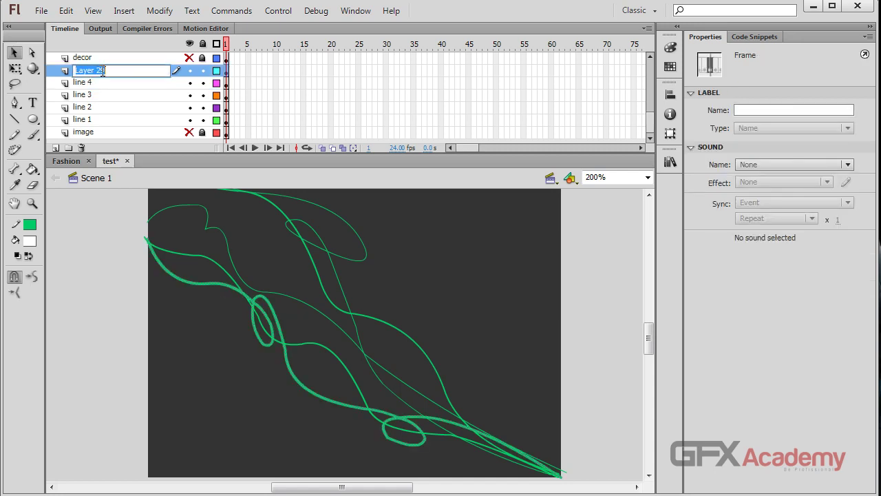
type("line 1")
key("ctrl+s")
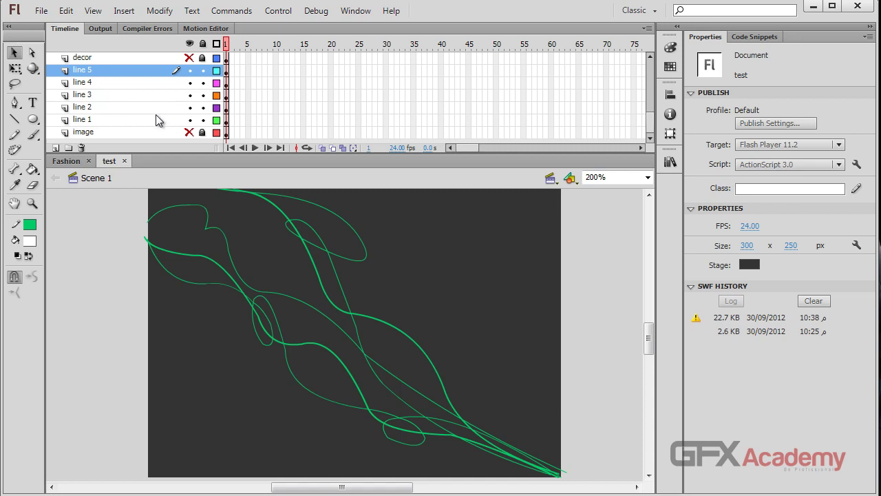
- Show the image layer and lock the layers line 1 through line 5
left_click(189, 132)
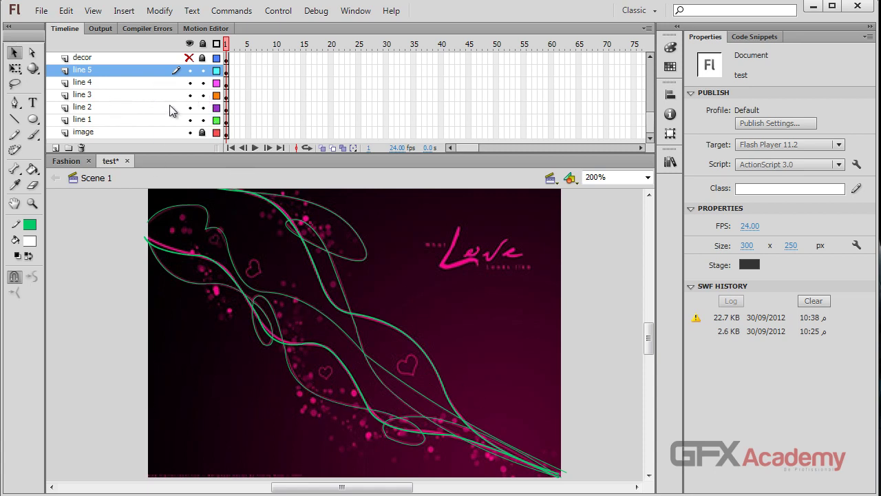
left_click(202, 83)
left_click_drag(202, 94, 203, 120)
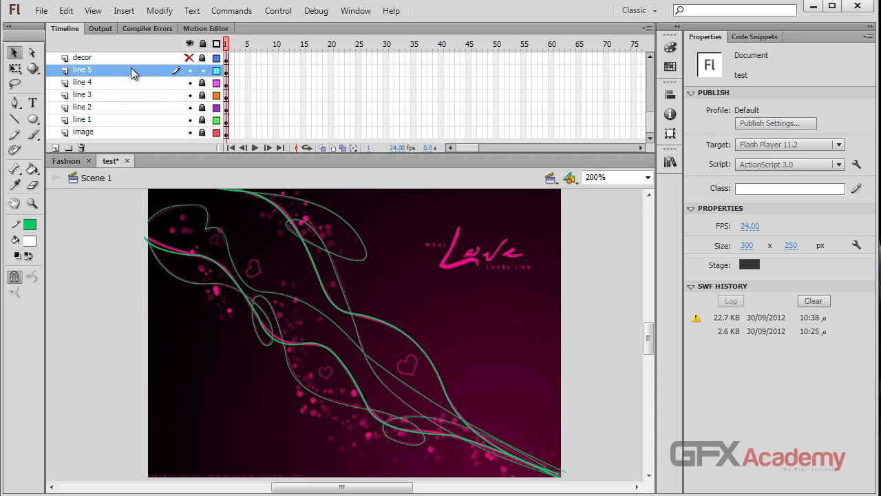
left_click(202, 71)
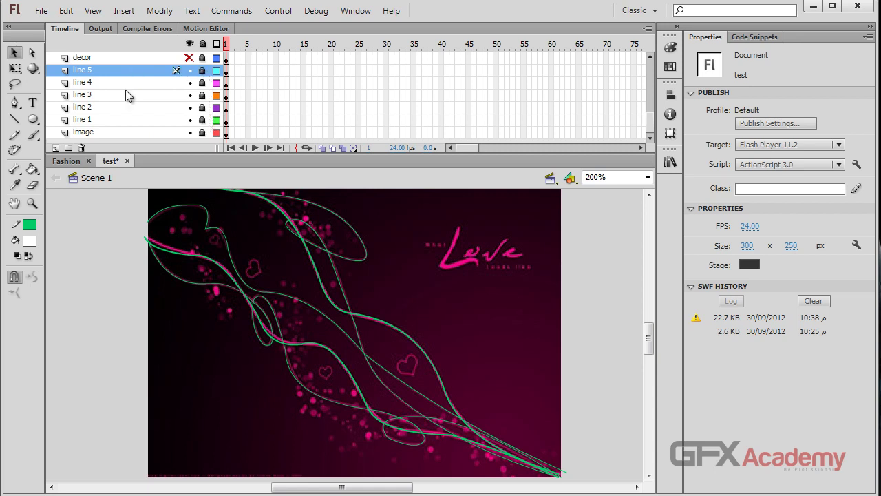
- Add a new layer above line 5 and name it heart 1
left_click(55, 147)
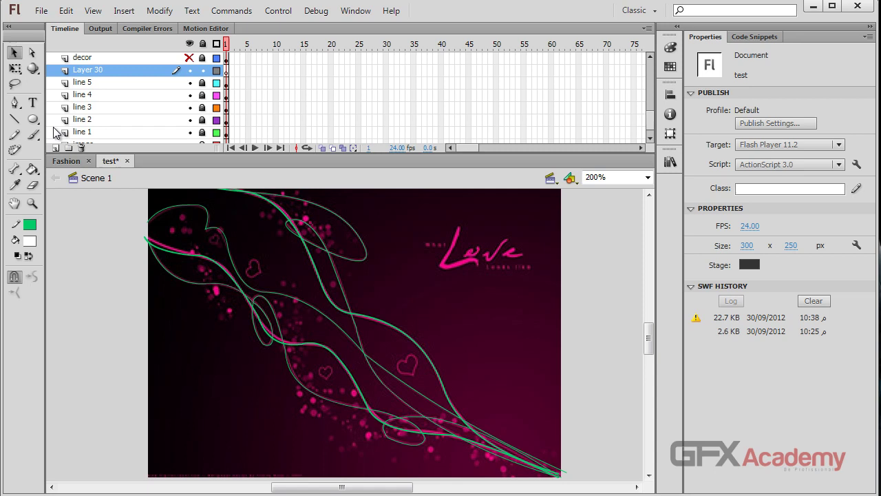
double_click(86, 71)
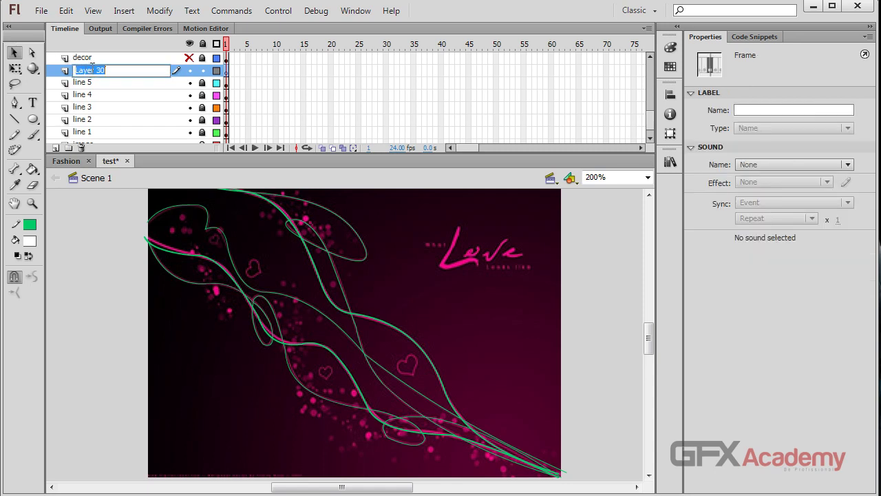
type("heart 1")
double_click(92, 70)
key("Return")
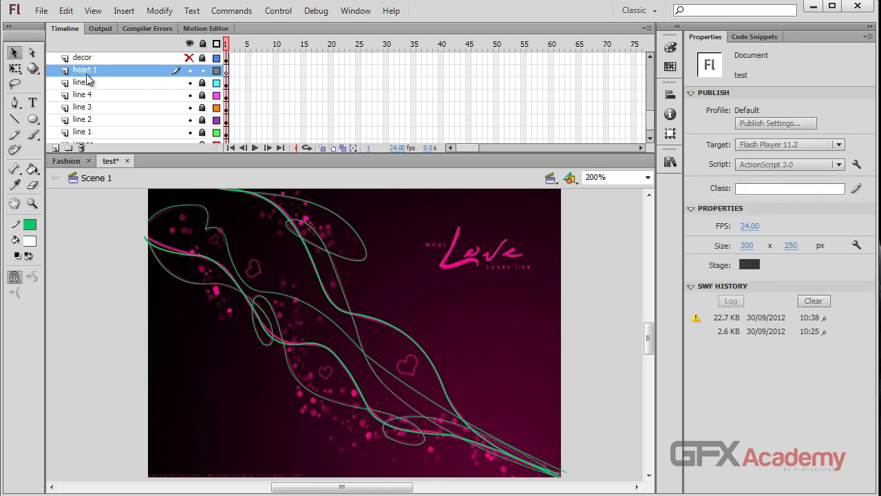
- Draw a 0.50 line from the large lower heart's tip and bend it along the heart's right side up to the top of the right lobe
left_click(15, 119)
key("ctrl+equal")
key("ctrl+equal")
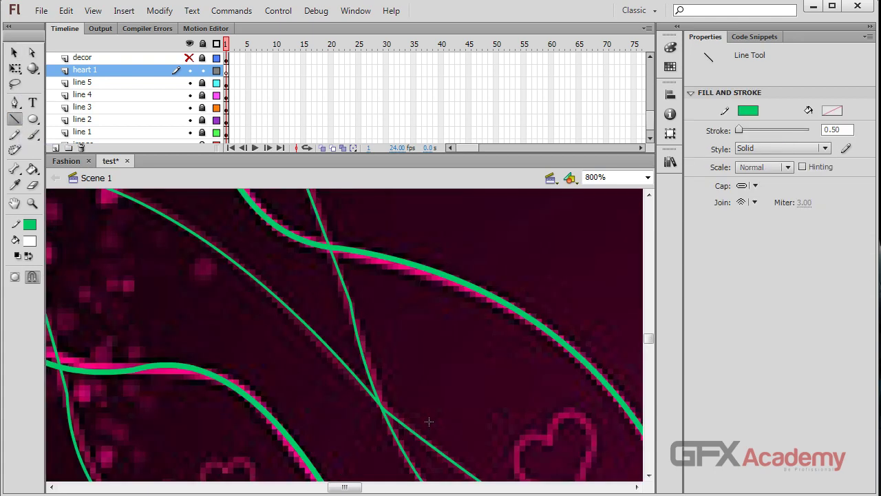
left_click_drag(580, 431, 309, 245)
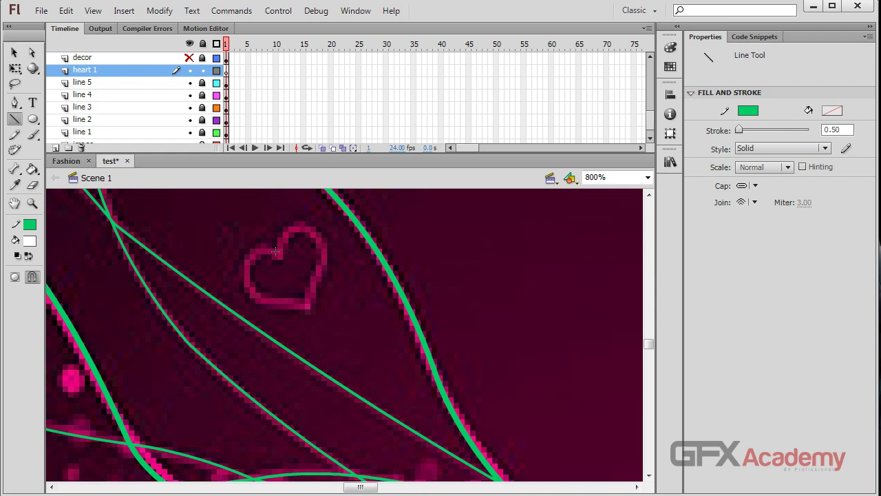
left_click_drag(306, 295, 308, 307)
key("v")
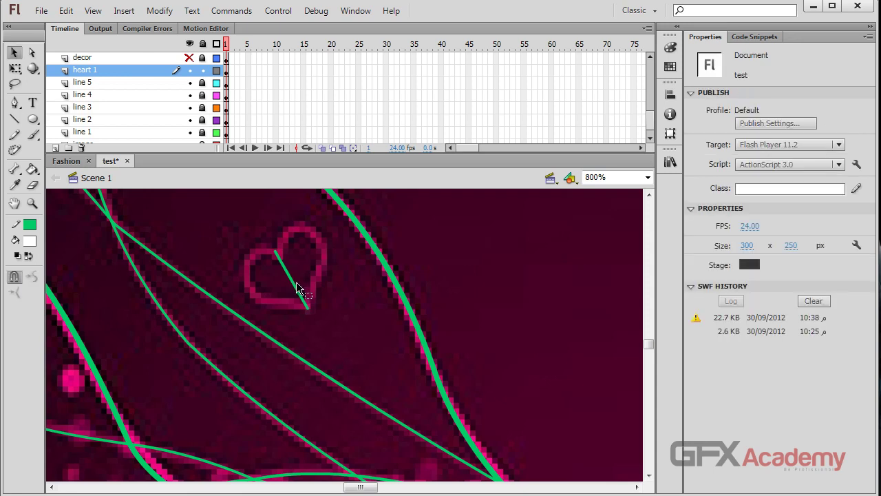
mouse_move(295, 287)
left_mouse_down()
mouse_move(309, 199)
mouse_move(314, 226)
mouse_move(305, 237)
mouse_move(325, 240)
mouse_move(306, 280)
left_mouse_up()
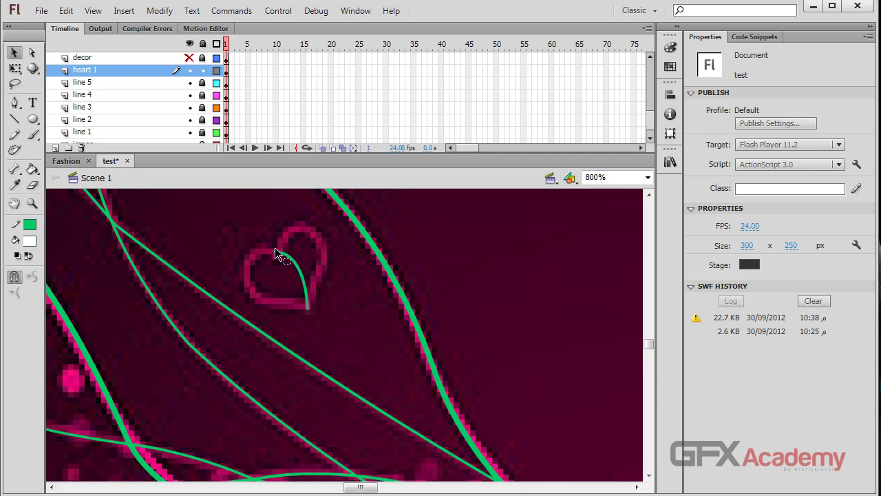
left_click_drag(274, 252, 313, 235)
left_click_drag(309, 269, 321, 250)
- Draw a line from the right lobe's top to the heart's notch and curve it, making the right half about 8 by 14 px
key("n")
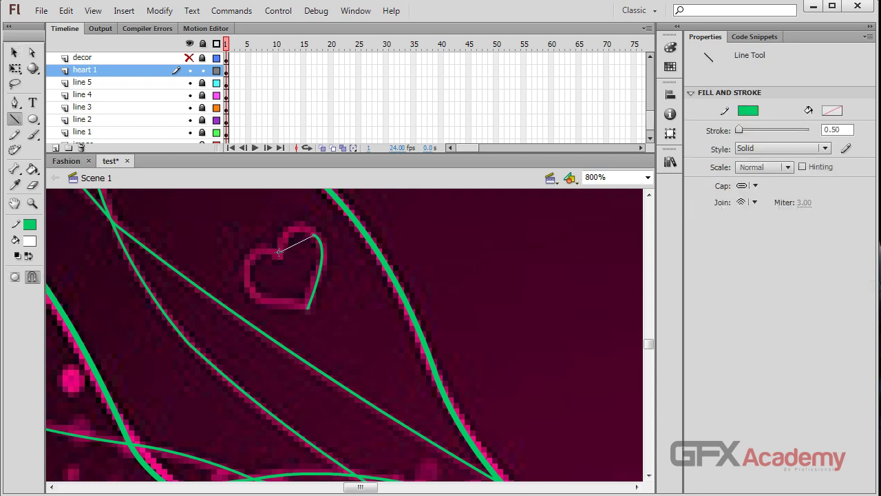
key("v")
left_click_drag(279, 252, 293, 232)
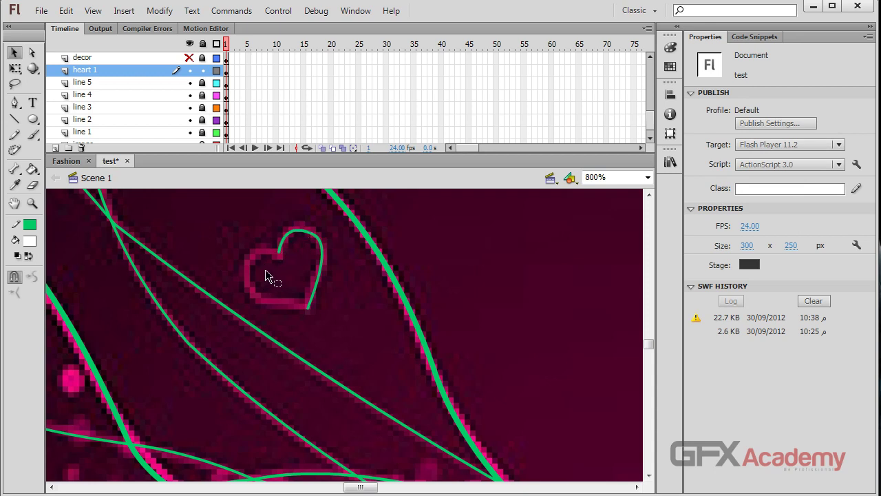
- Duplicate the traced right half of the heart to its left and flip the copy horizontally
left_click(316, 244)
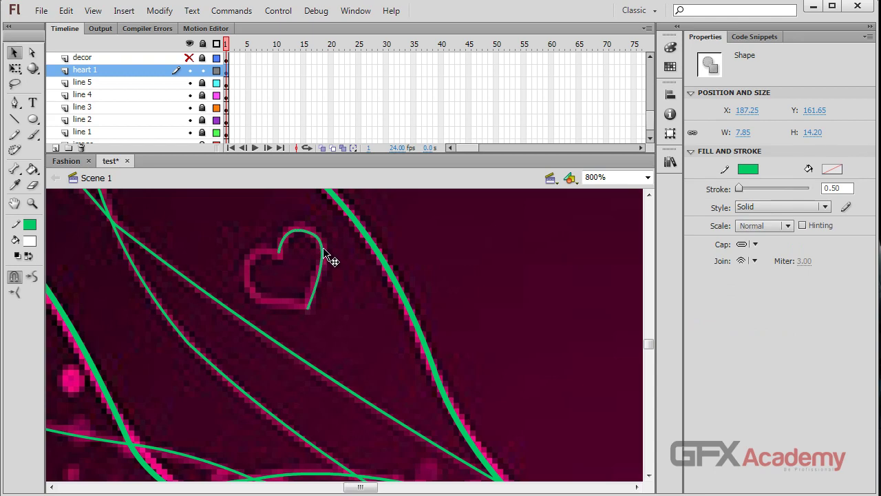
left_click_drag(320, 254, 263, 270)
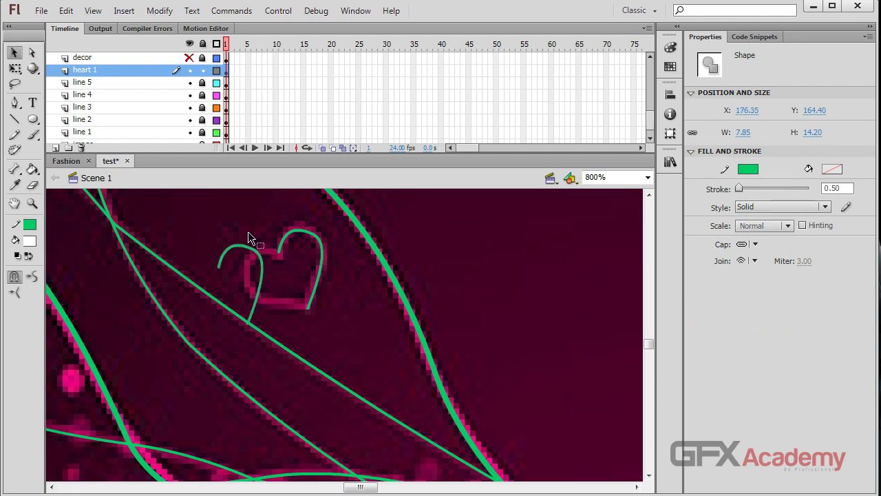
left_click(155, 13)
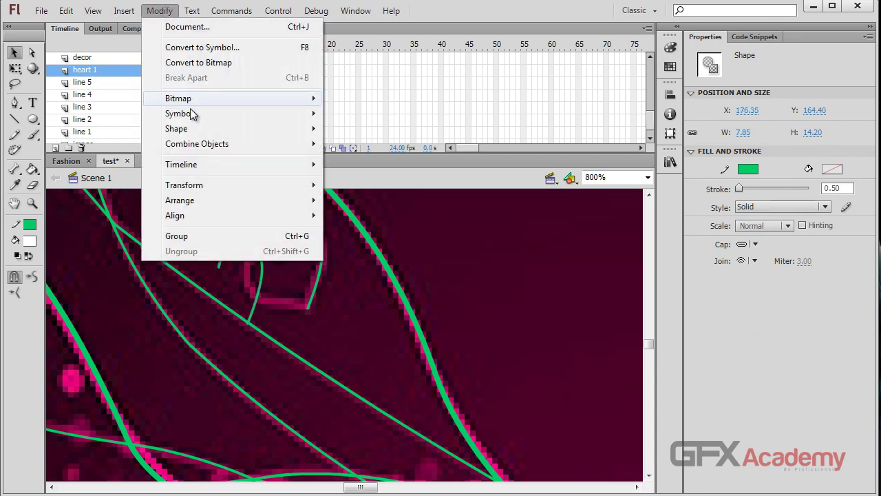
mouse_move(208, 192)
left_click(393, 334)
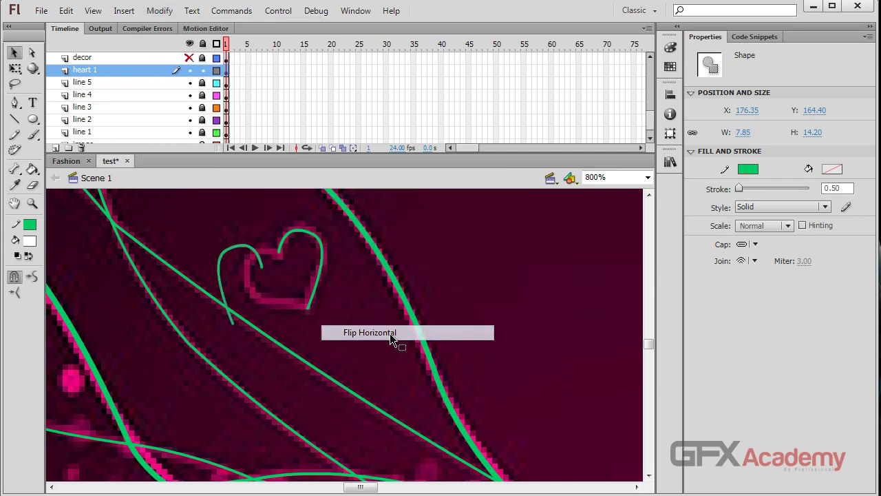
- Rotate the flipped copy with Free Transform and move it to meet the right half at the notch and tip, forming the heart's left side
key("q")
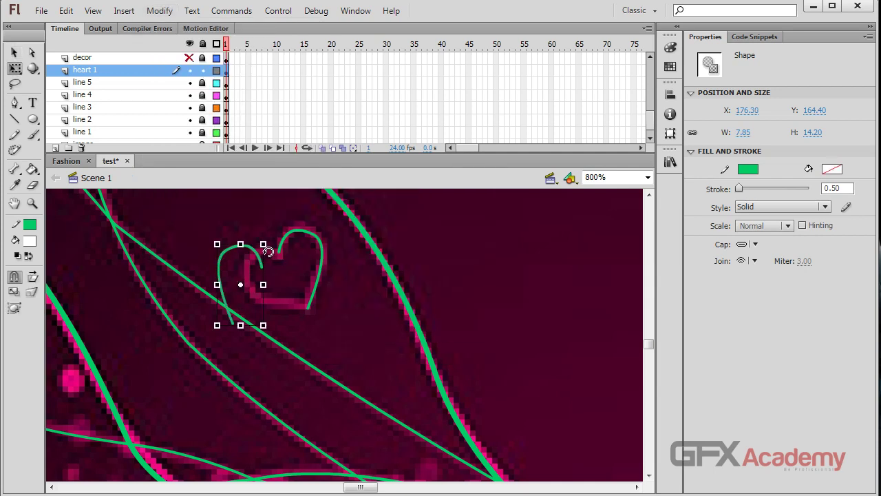
left_click_drag(274, 234, 230, 207)
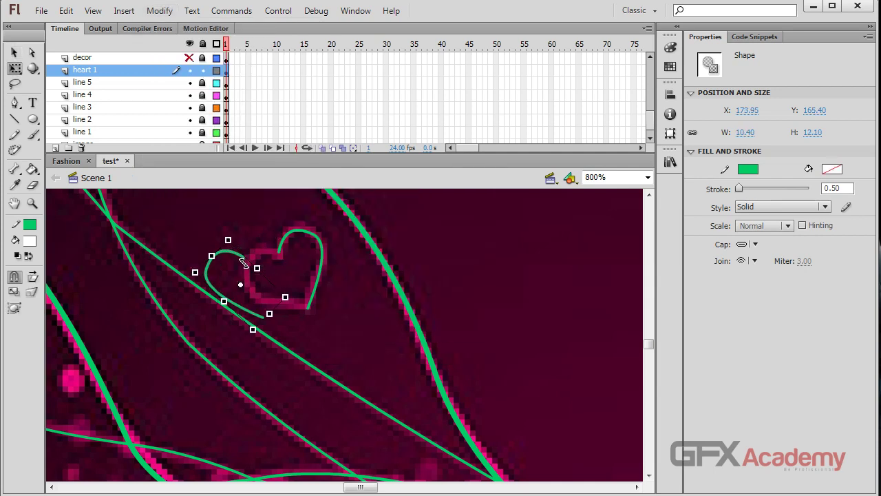
left_click_drag(259, 316, 288, 311)
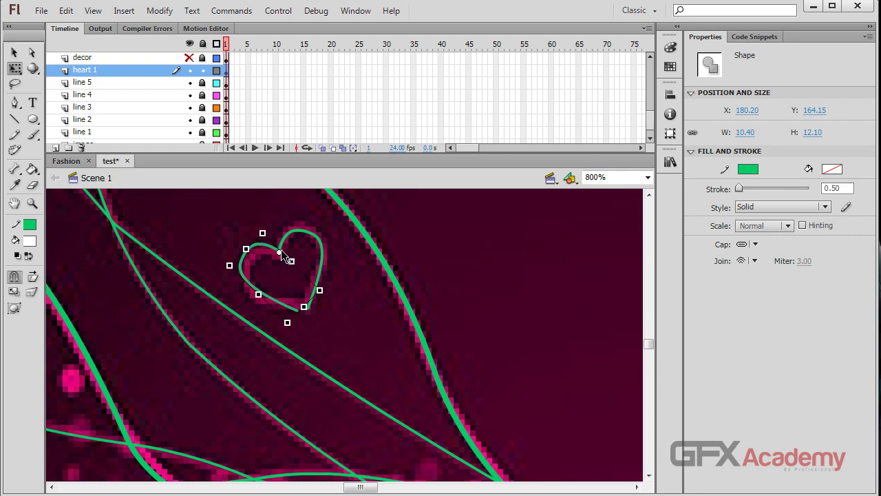
left_click_drag(299, 328, 305, 328)
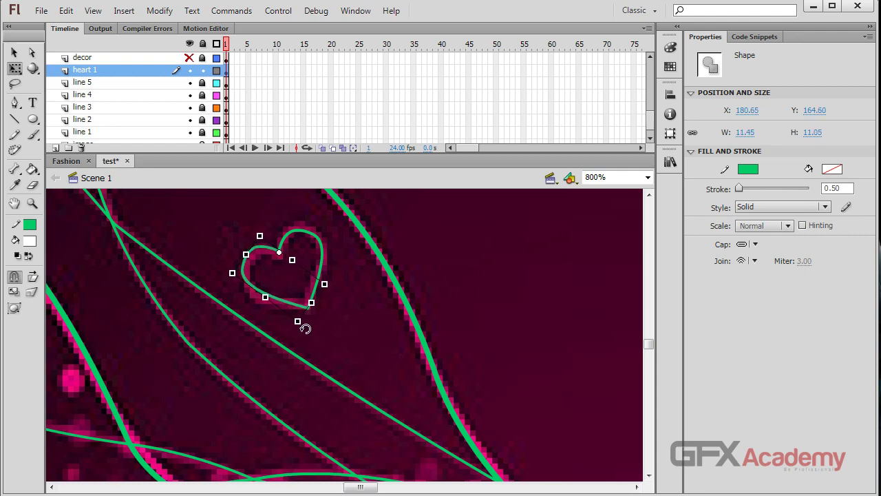
- Nudge the heart's left half slightly right and join the two halves' ends at the bottom tip
key("ctrl+equal")
key("ctrl+equal")
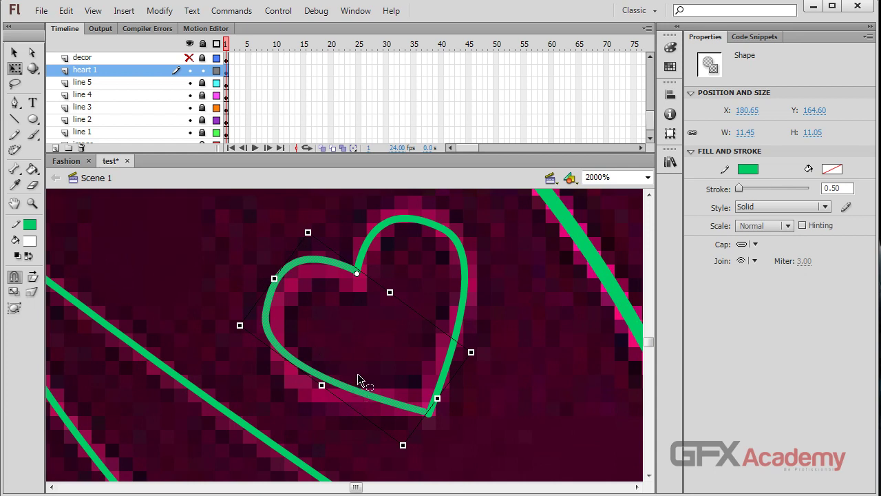
left_click_drag(358, 379, 360, 380)
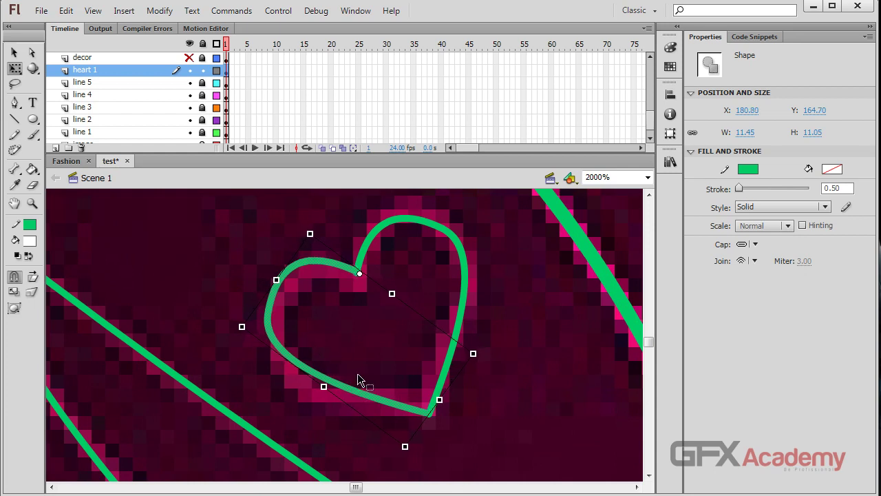
left_click(199, 239)
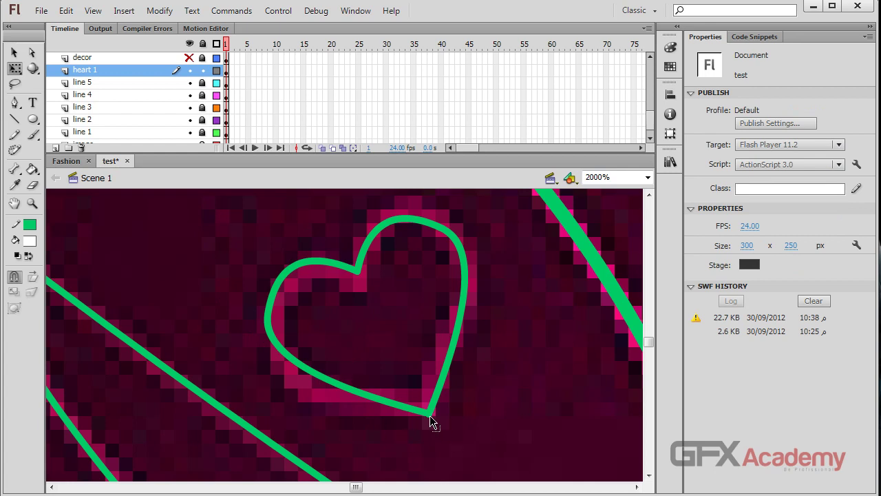
left_click_drag(429, 414, 430, 413)
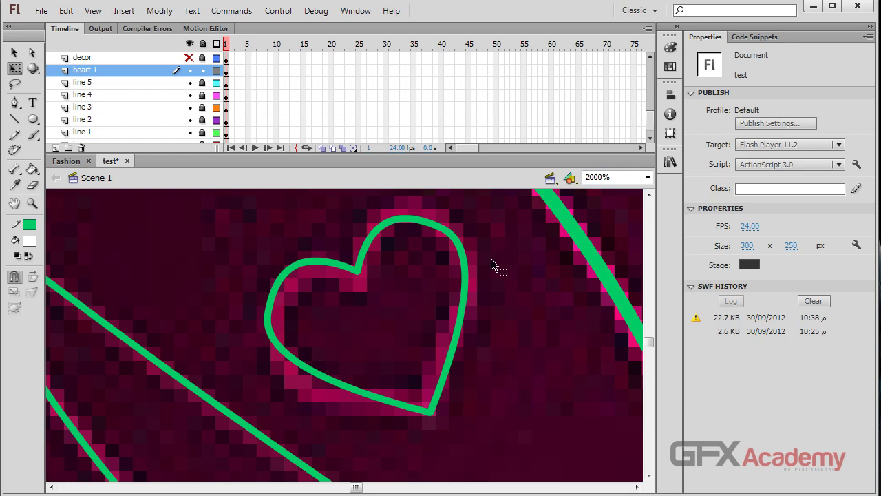
left_click(14, 54)
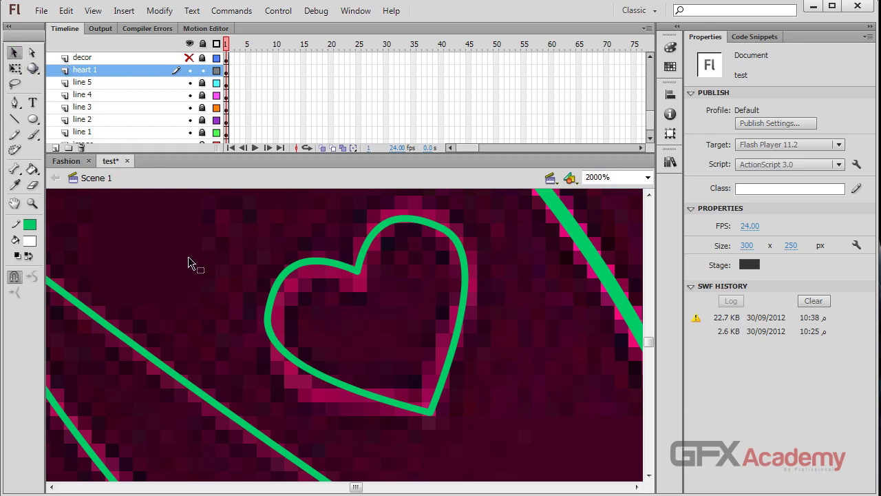
- Convert the complete heart outline to a Movie Clip symbol named heart 1
key("ctrl+minus")
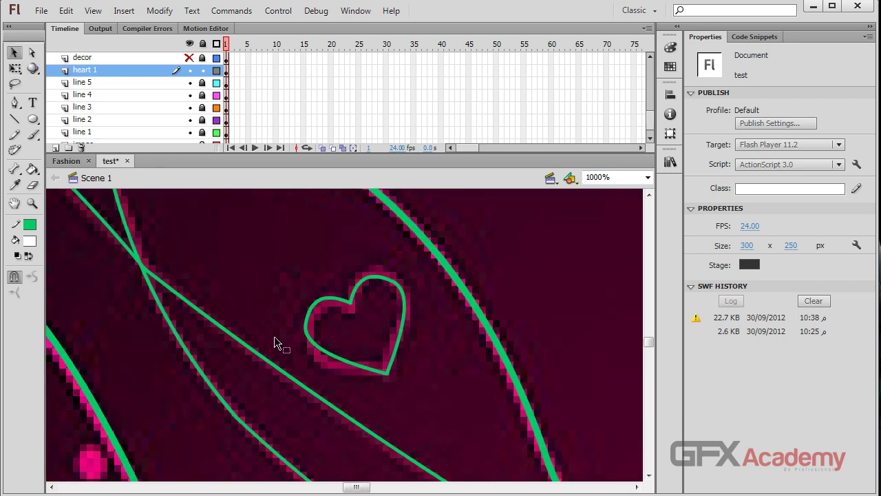
key("ctrl+minus")
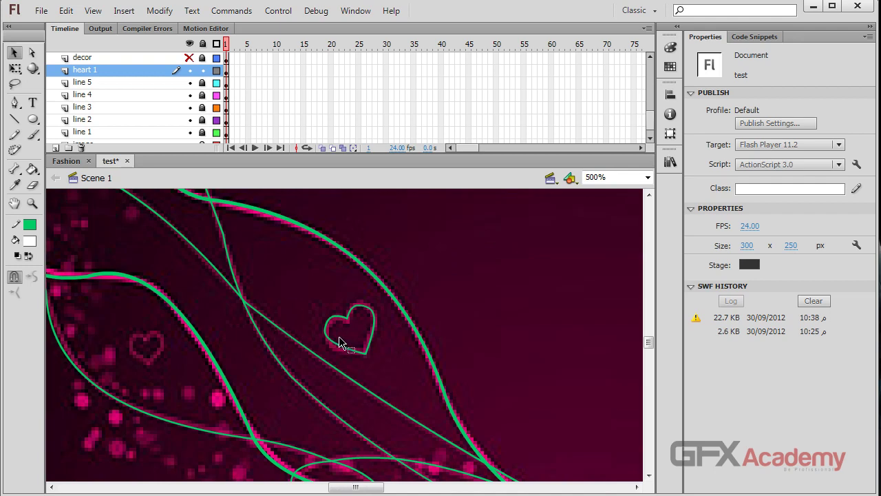
left_click(358, 355)
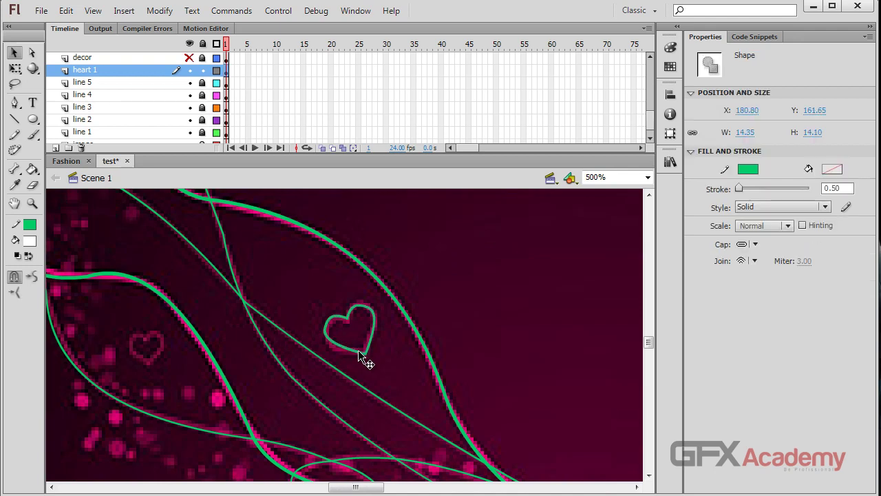
key("F8")
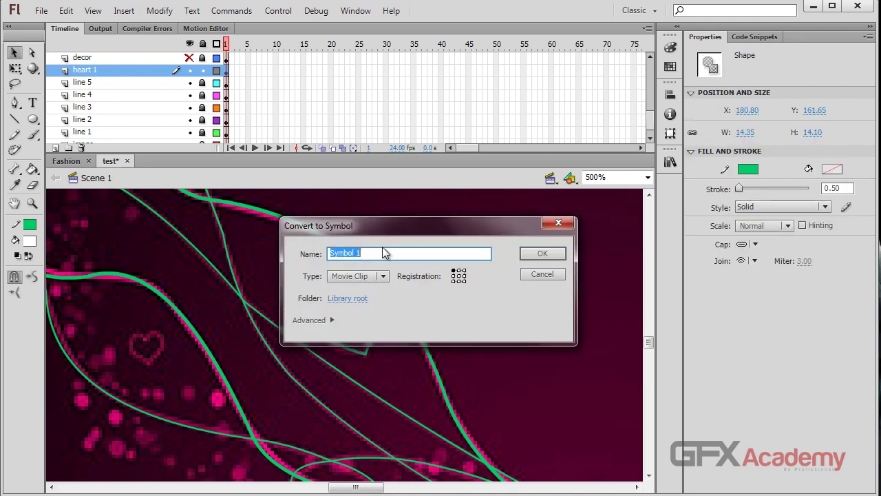
type("heart 1")
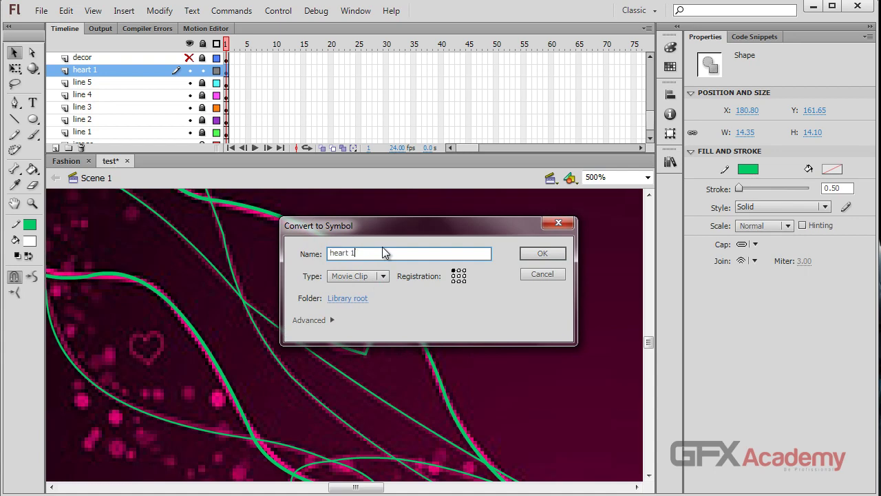
left_click(536, 254)
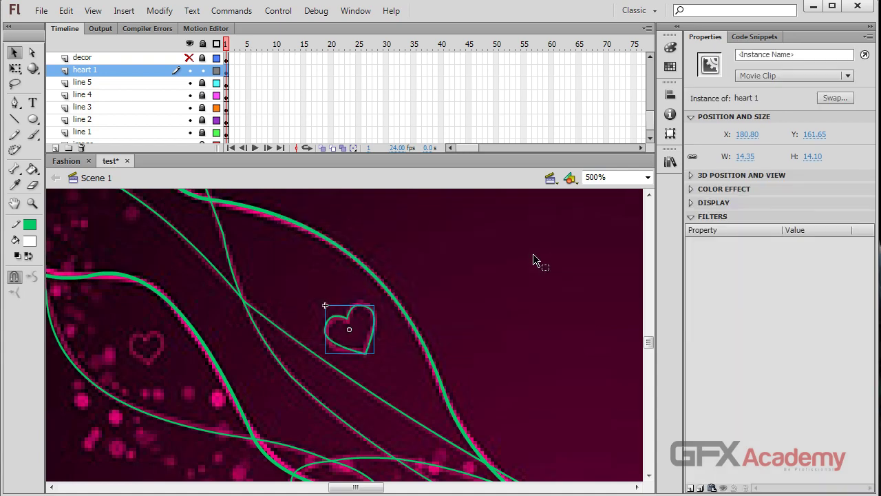
- Add a new layer above the heart 1 layer and paste a copy of the heart symbol on it
left_click(55, 148)
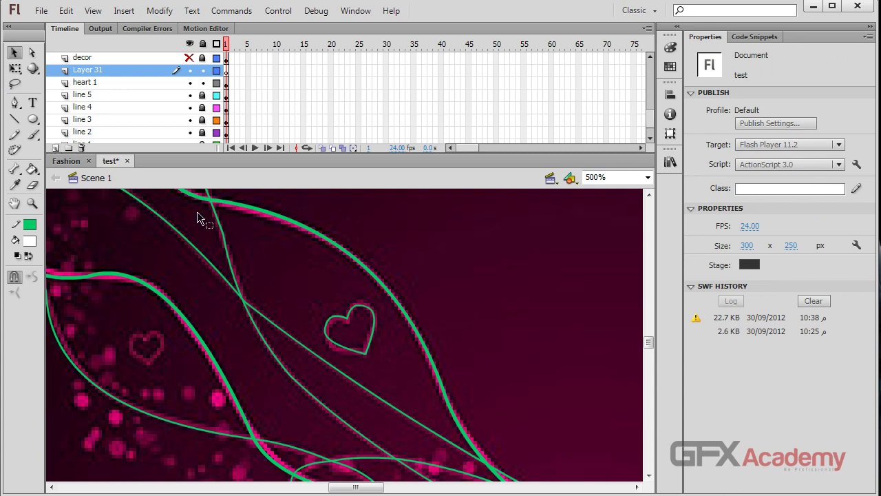
left_click(344, 318)
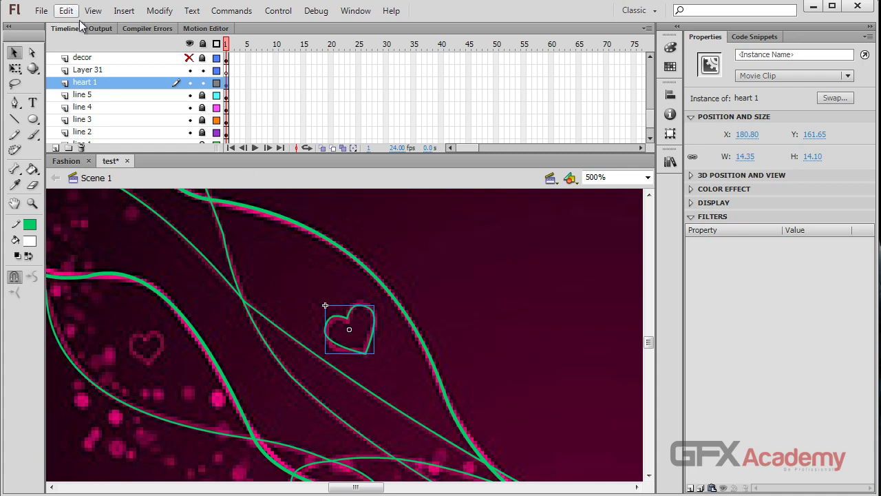
left_click(132, 72)
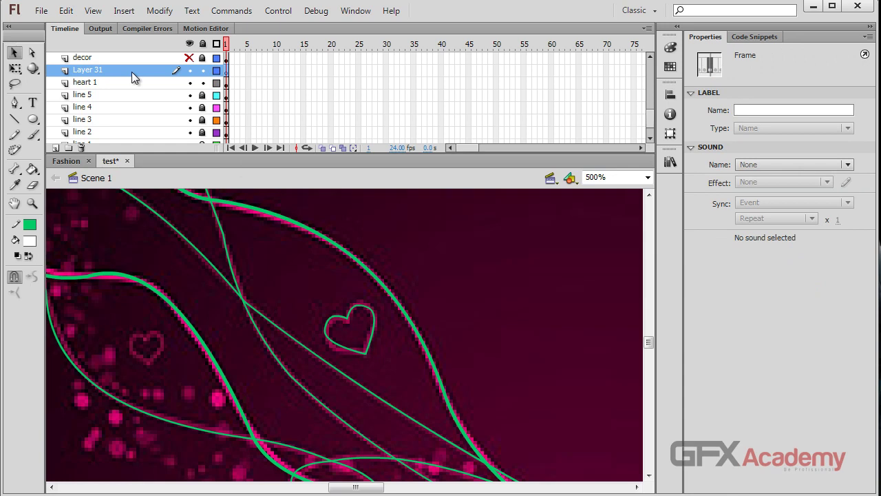
key("ctrl+v")
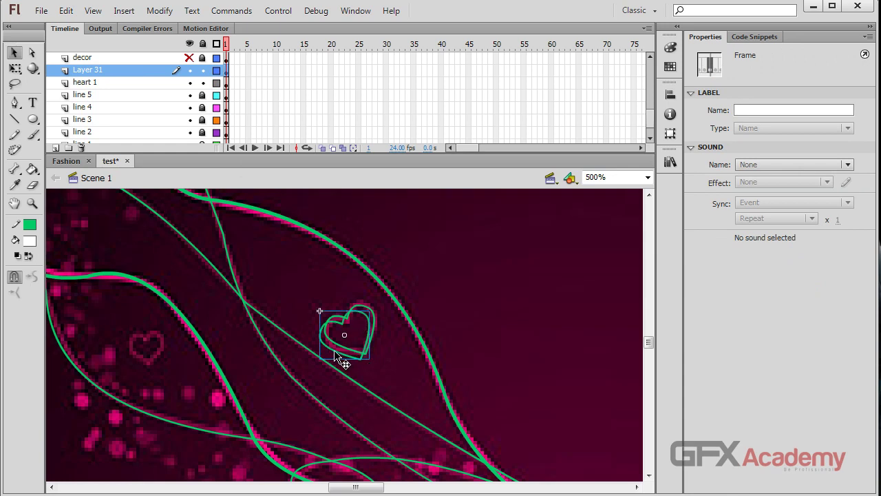
- Move the pasted heart horizontally left until it lies over the smaller background heart
key("Left")
key("Left")
key("Left")
key("Left")
key("Left")
key("Left")
key("Left")
key("Left")
key("Left")
key("Left")
key("Left")
key("Left")
key("Left")
key("Left")
key("Left")
key("Left")
key("Left")
key("Left")
key("Left")
key("Left")
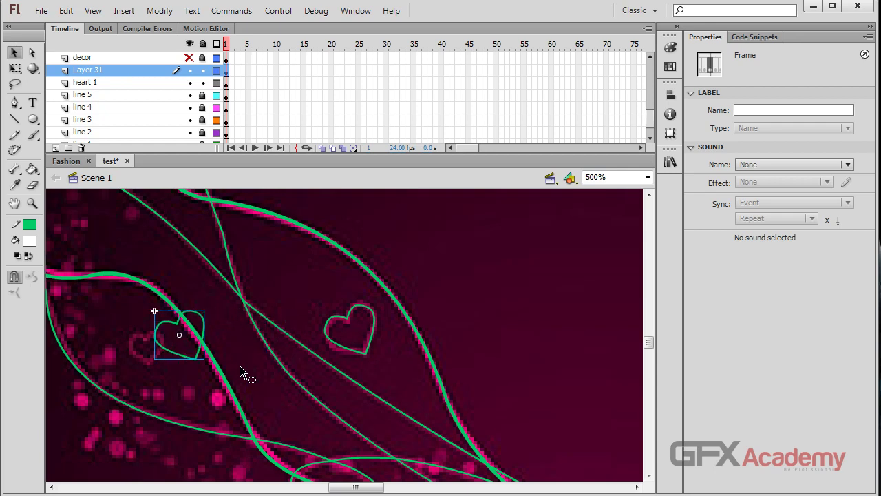
key("Left")
key("Left")
key("Left")
key("Left")
key("Left")
key("Left")
key("Left")
key("Left")
key("Left")
key("Left")
key("Left")
key("Left")
- Rotate the copied heart clockwise, scale it to about 12.8 by 12.7 px and align it with the smaller background heart
key("q")
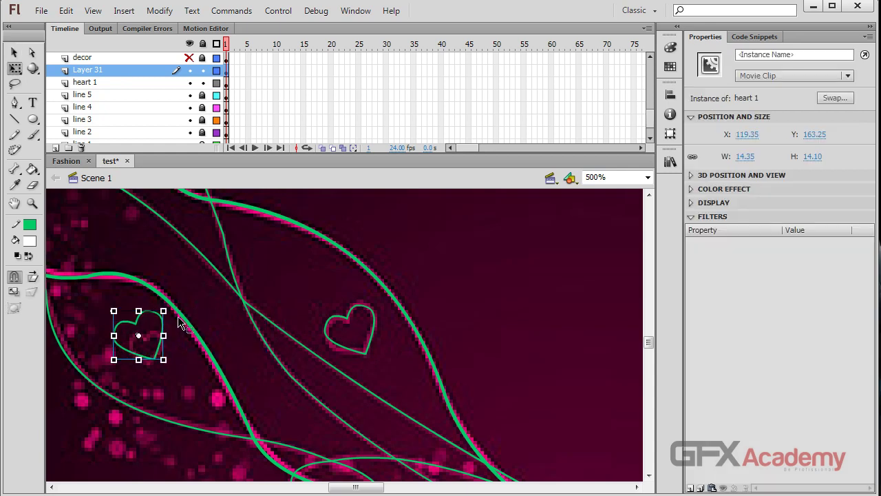
left_click_drag(177, 301, 191, 327)
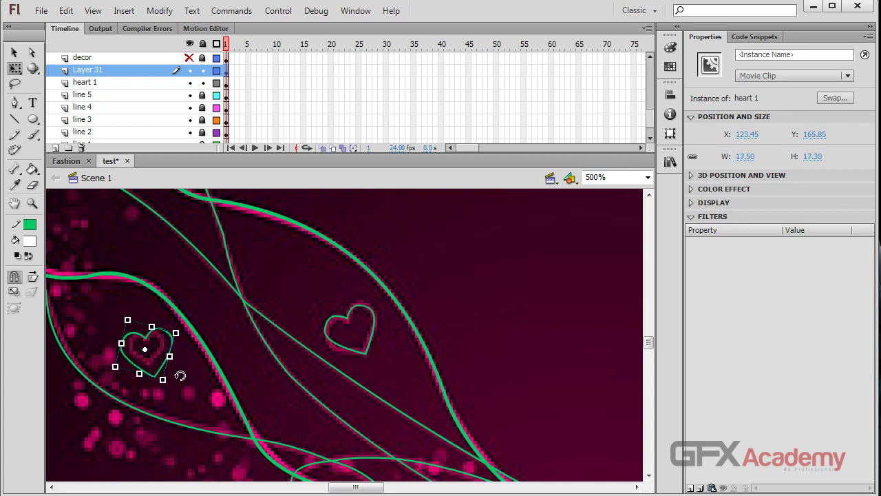
left_click_drag(163, 380, 160, 372)
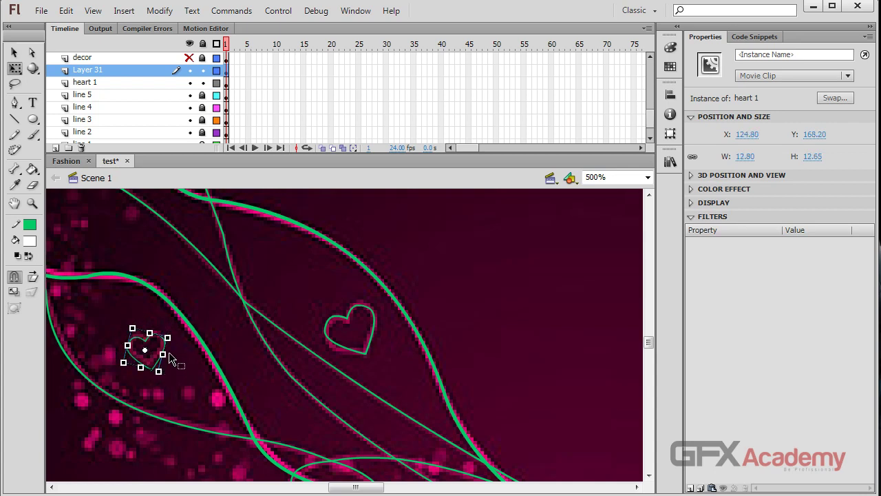
key("v")
key("Up")
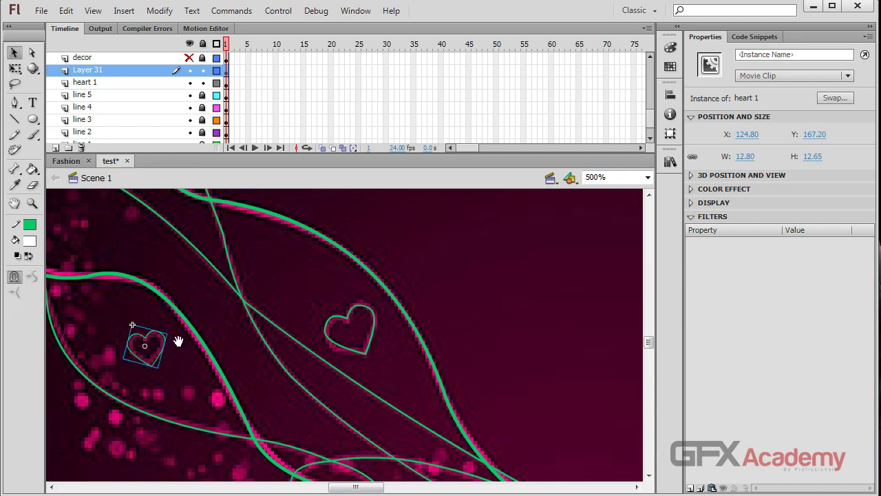
- Edit the heart symbol in place, set its outline stroke to 1.00 and return to Scene 1
left_click_drag(177, 340, 277, 369)
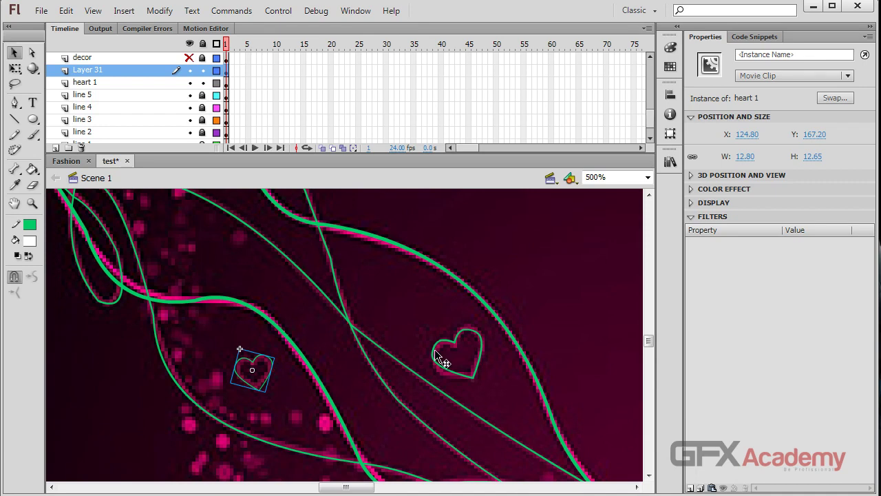
left_click(261, 375)
left_click(259, 392)
double_click(251, 380)
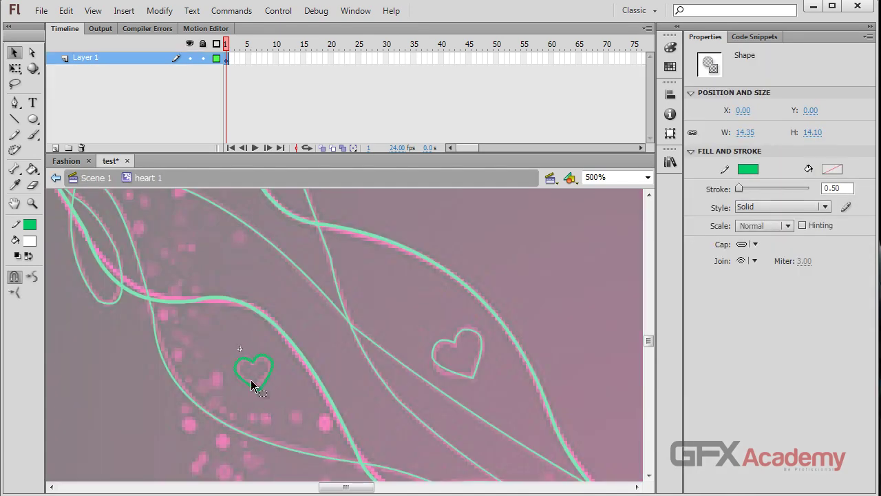
left_click(216, 344)
key("ctrl+a")
left_click_drag(850, 191, 762, 180)
type("1")
key("Return")
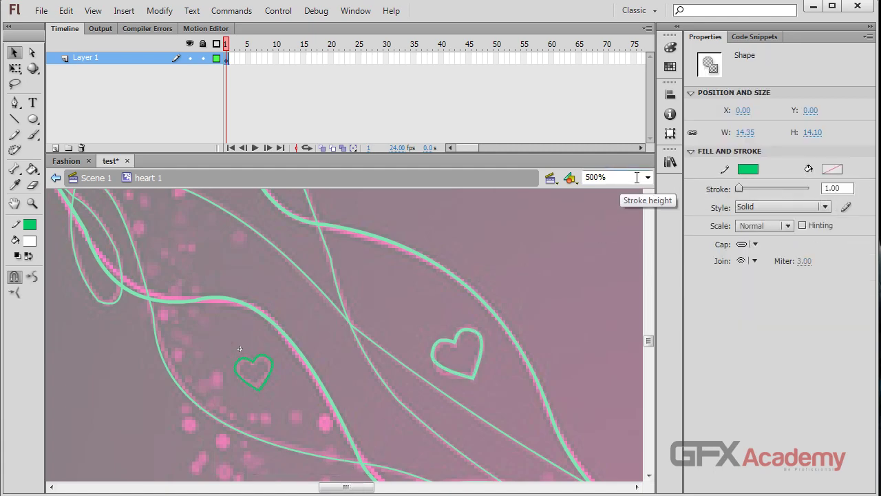
left_click(95, 177)
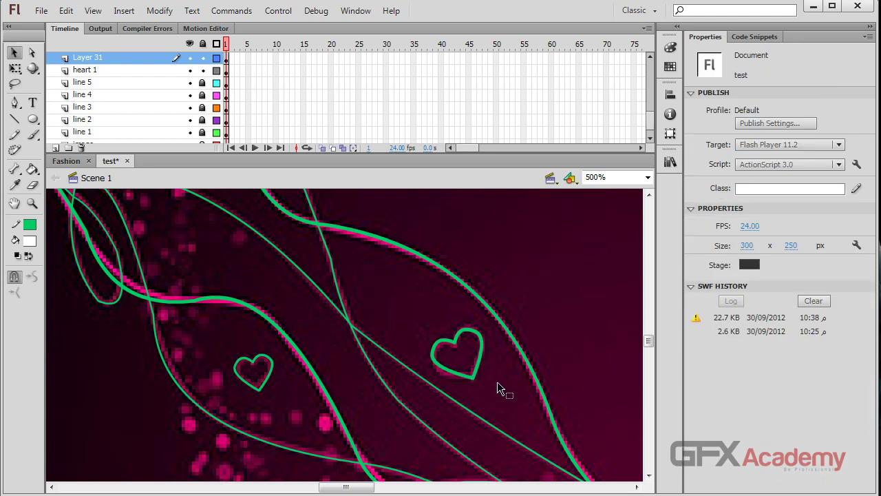
- Name the copied heart's layer "heart 2" and save the document
key("ctrl+minus")
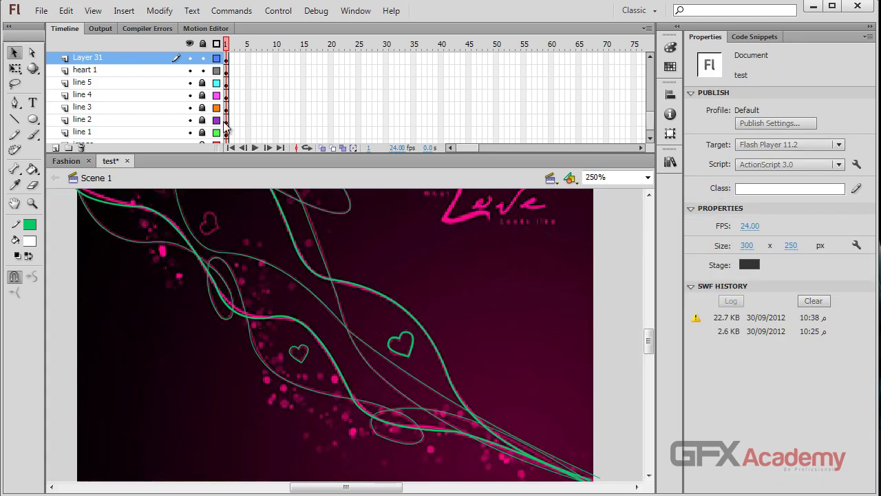
double_click(131, 57)
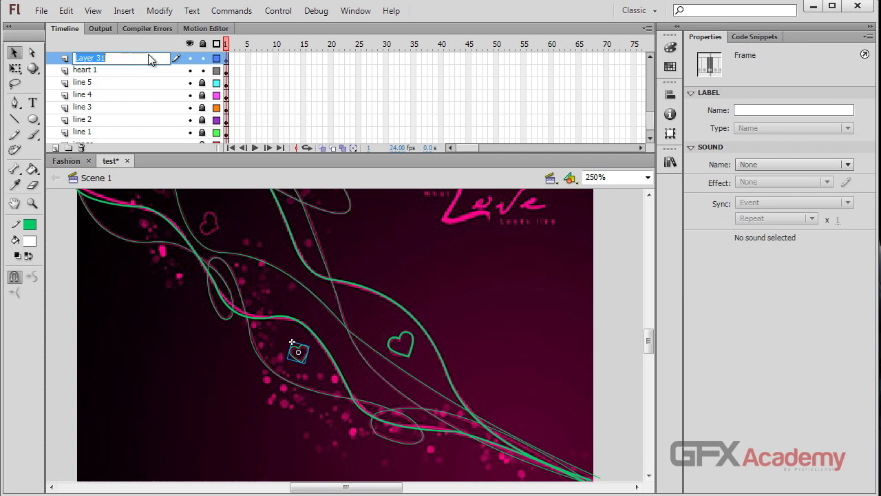
type("heart2")
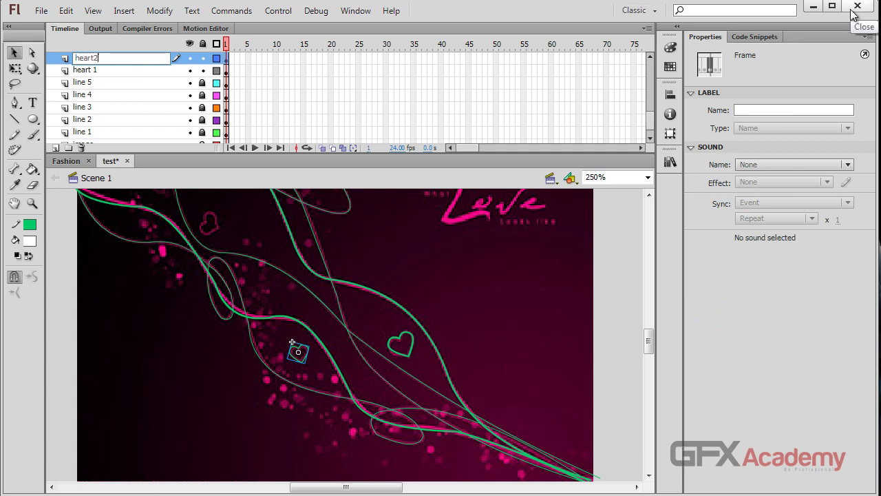
key("Return")
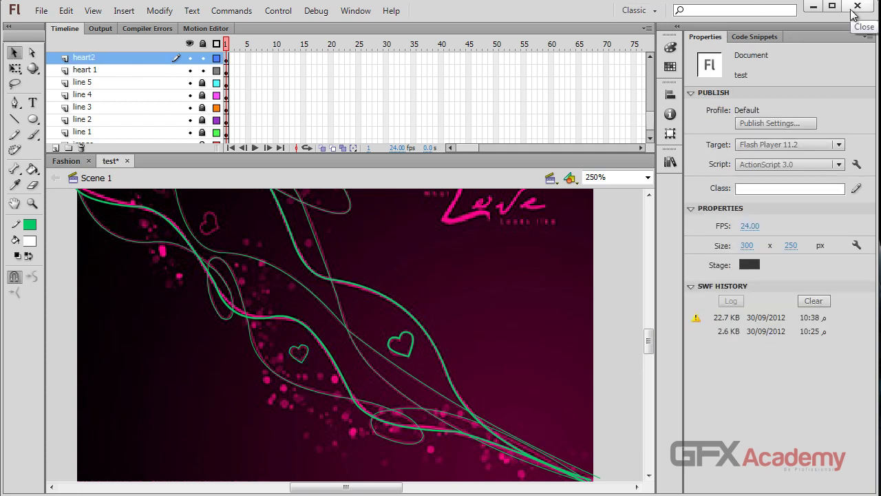
key("ctrl+s")
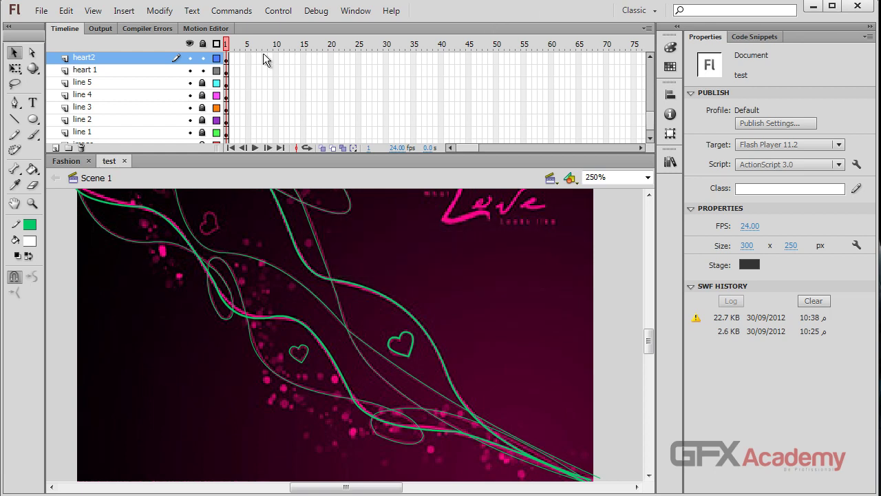
double_click(91, 58)
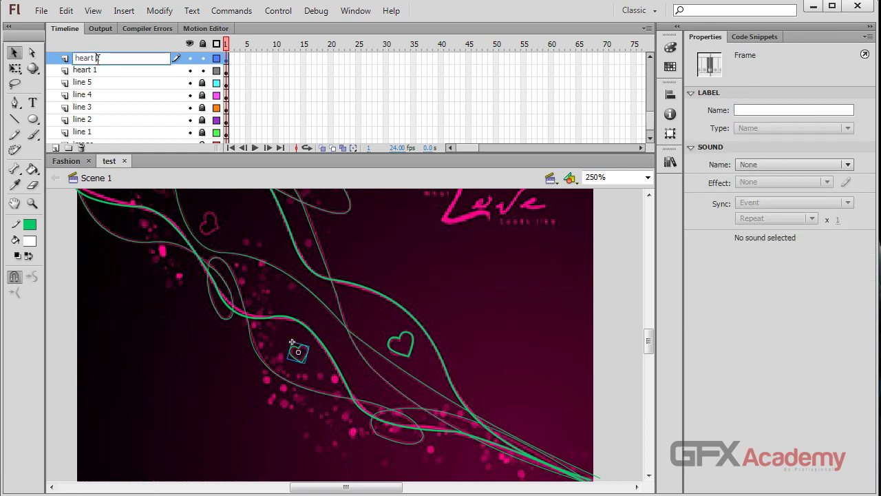
key("Return")
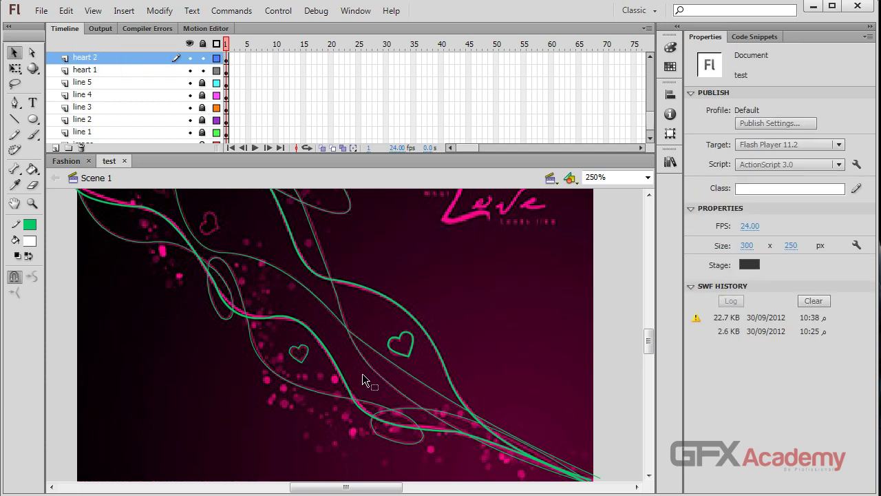
- Duplicate the smaller traced heart onto the next untraced background heart up and to its left, then rotate the copy counterclockwise
left_click(302, 356)
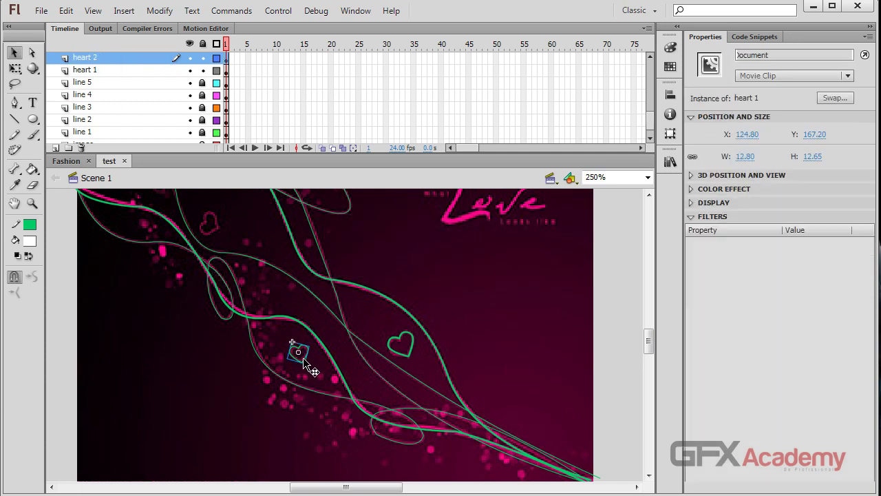
left_click_drag(305, 359, 232, 236)
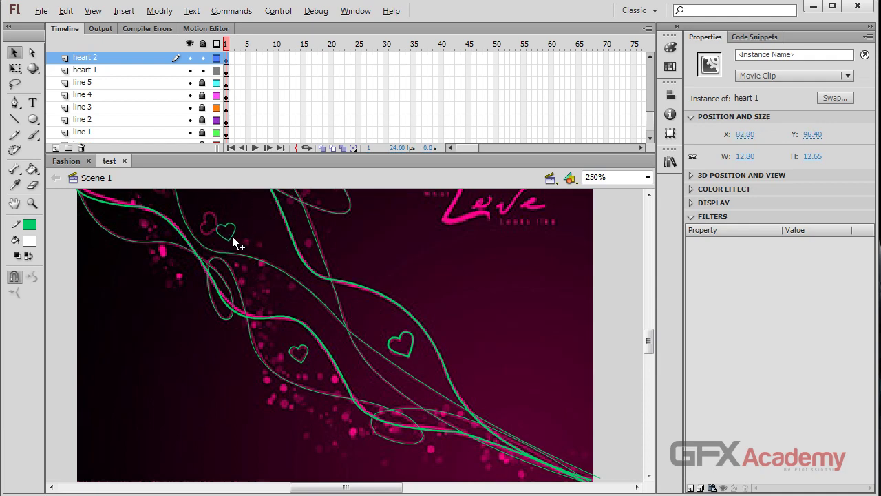
key("q")
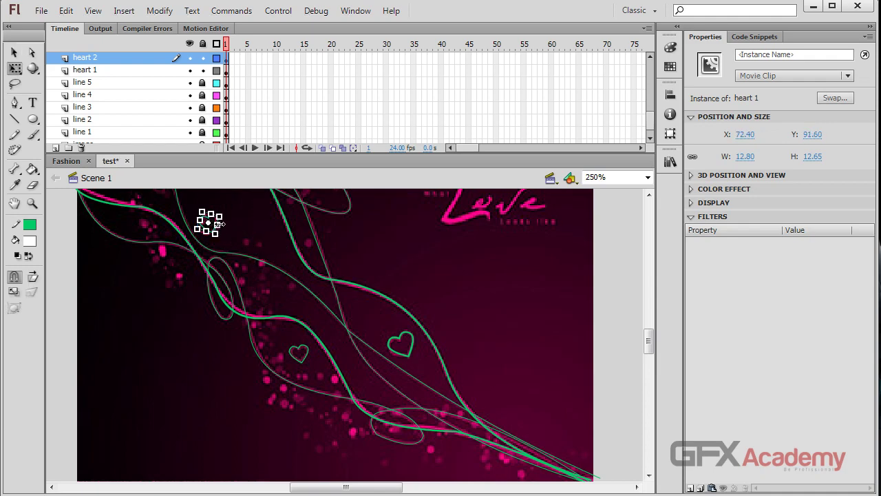
left_click_drag(230, 213, 224, 188)
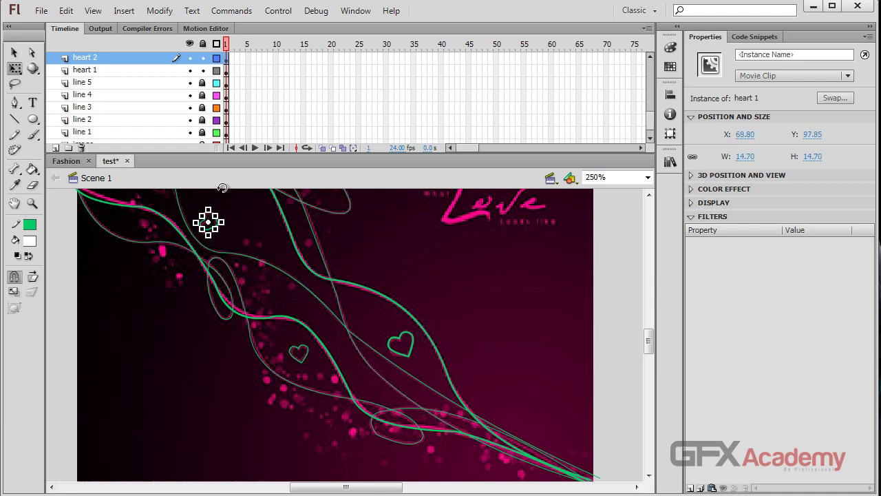
key("ctrl+equal")
key("ctrl+equal")
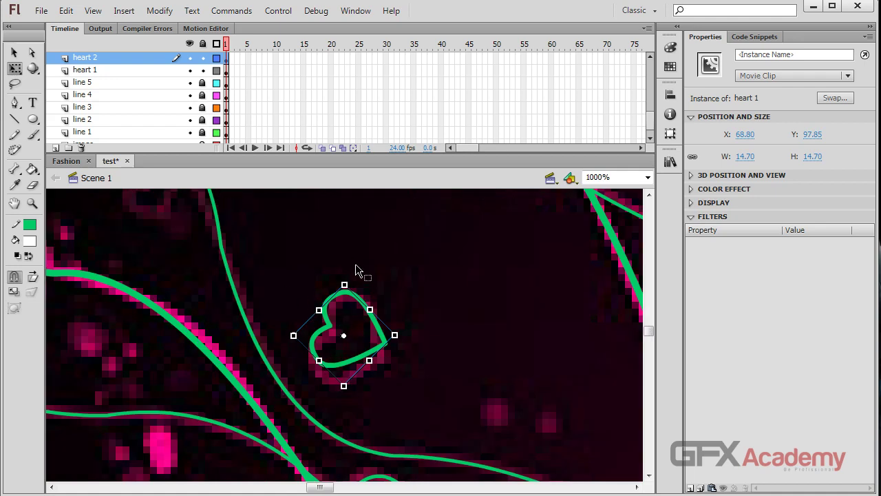
left_click_drag(355, 275, 336, 273)
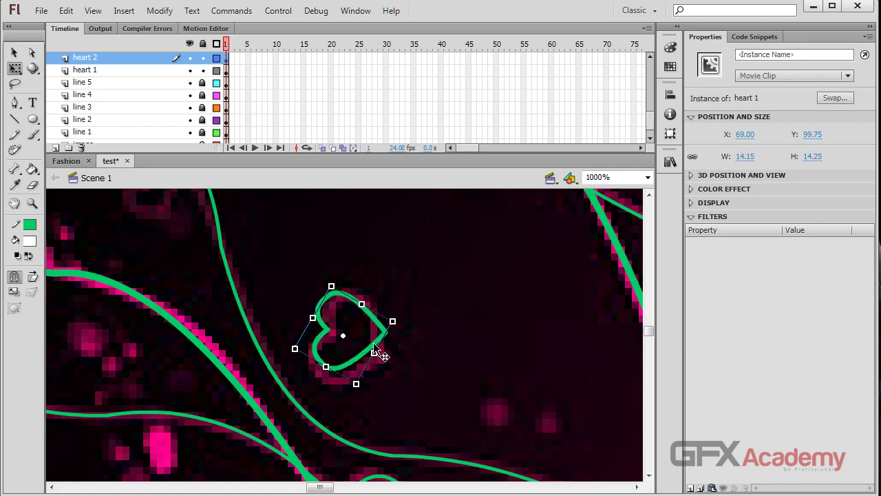
- Enlarge the new heart copy proportionally to a width of 18 px and reposition it over the background heart
left_click(746, 156)
type("18.1")
key("Return")
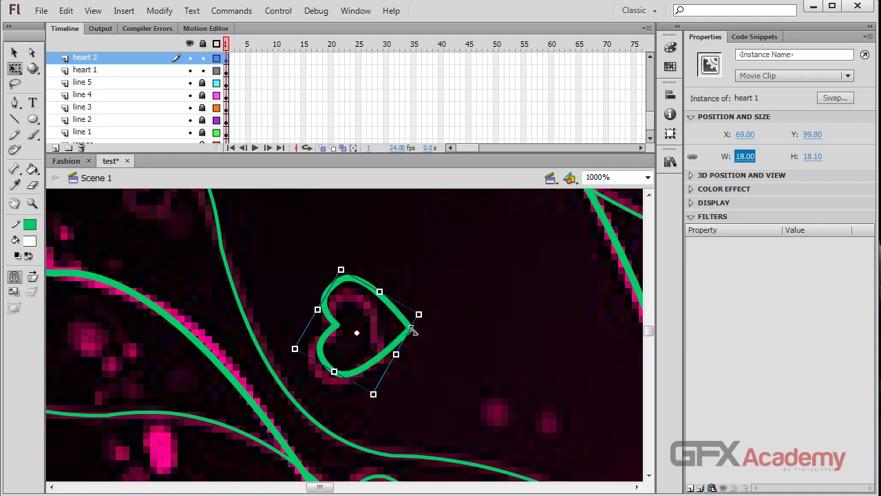
mouse_move(398, 339)
left_mouse_down()
mouse_move(393, 364)
mouse_move(391, 351)
left_mouse_up()
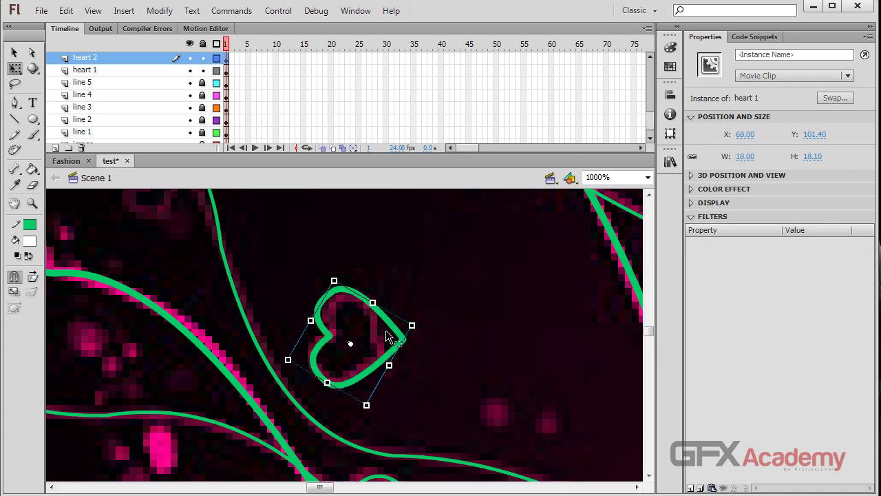
- Reduce the heart copy proportionally to about 16 px wide and rotate it slightly clockwise to match the background heart
left_click(746, 156)
type("16")
key("Return")
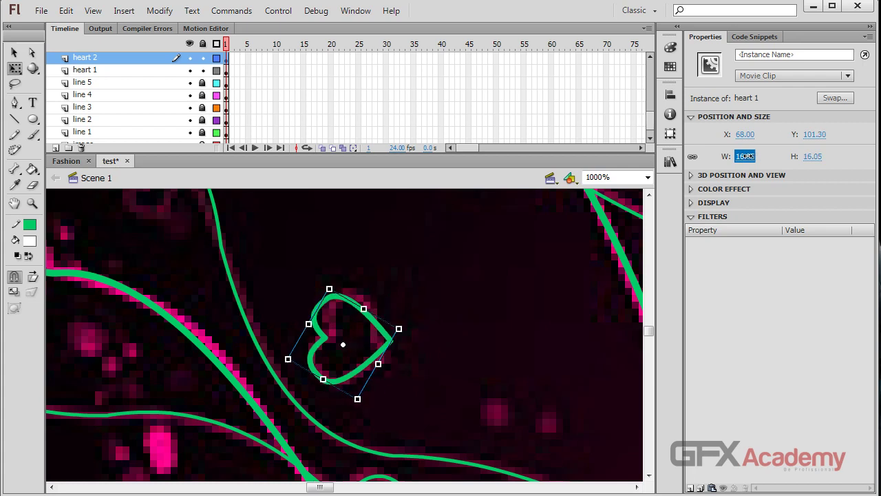
left_click_drag(340, 277, 352, 276)
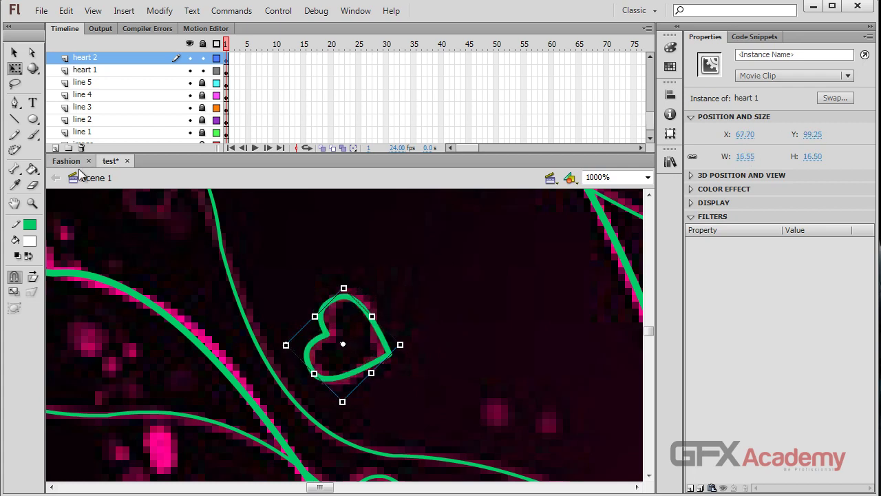
left_click(14, 53)
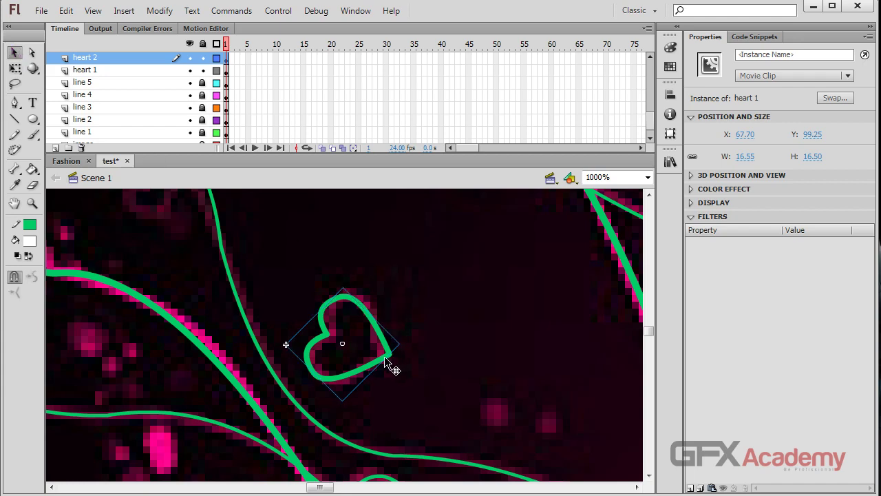
left_click(419, 295)
- Duplicate this heart onto the smallest background heart near the artwork's upper left and reduce the copy proportionally to 9 px wide
key("ctrl+minus")
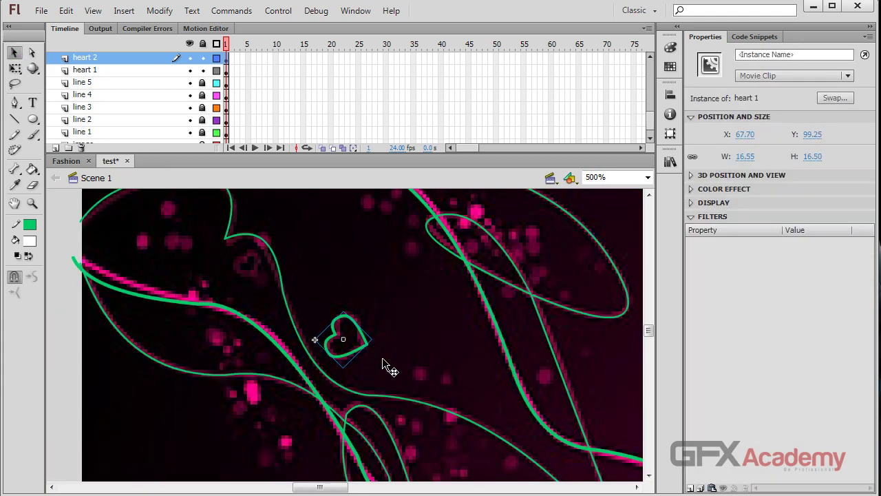
key("ctrl+minus")
scroll(406, 324, "down", 3)
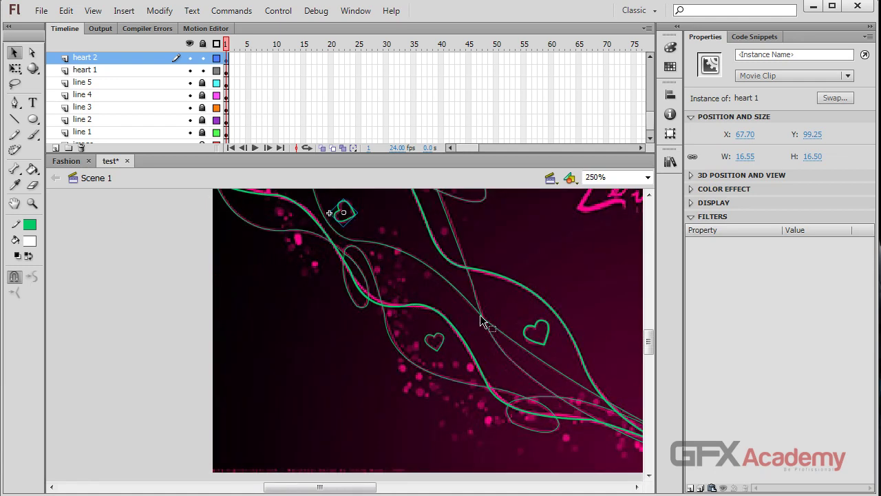
left_click_drag(481, 321, 547, 388)
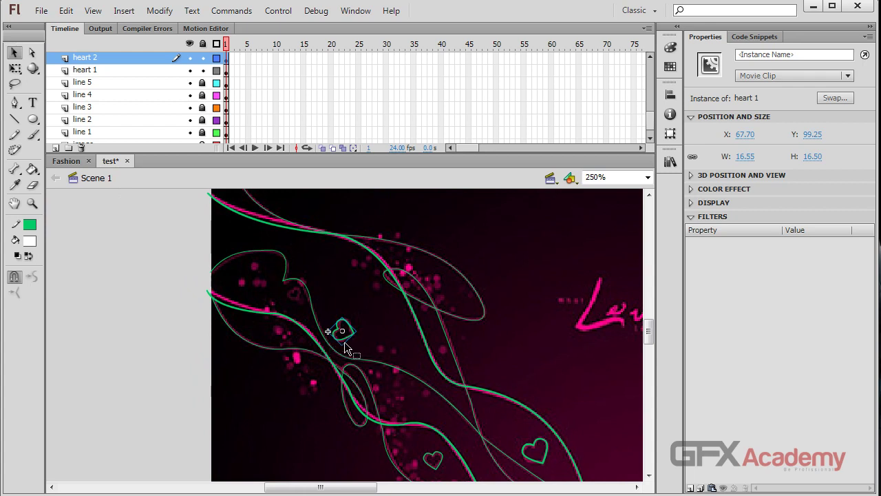
left_click_drag(343, 335, 294, 304)
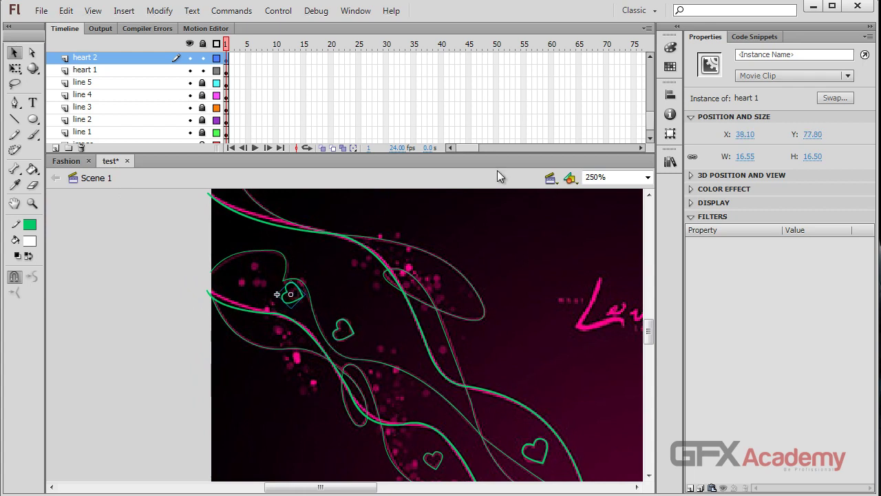
left_click(751, 157)
type("10")
key("Return")
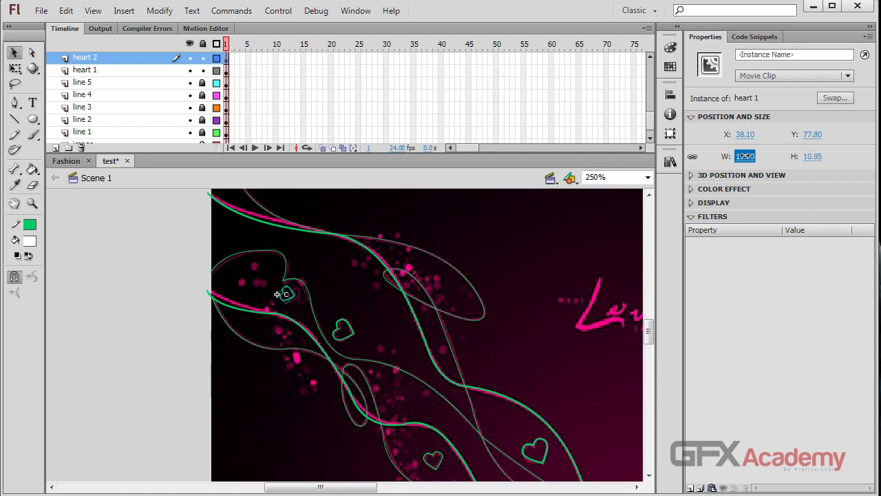
type("9")
key("Return")
- Align the smallest heart copy with its background heart by moving it and rotating it clockwise, and save the document
key("ctrl+equal")
key("ctrl+equal")
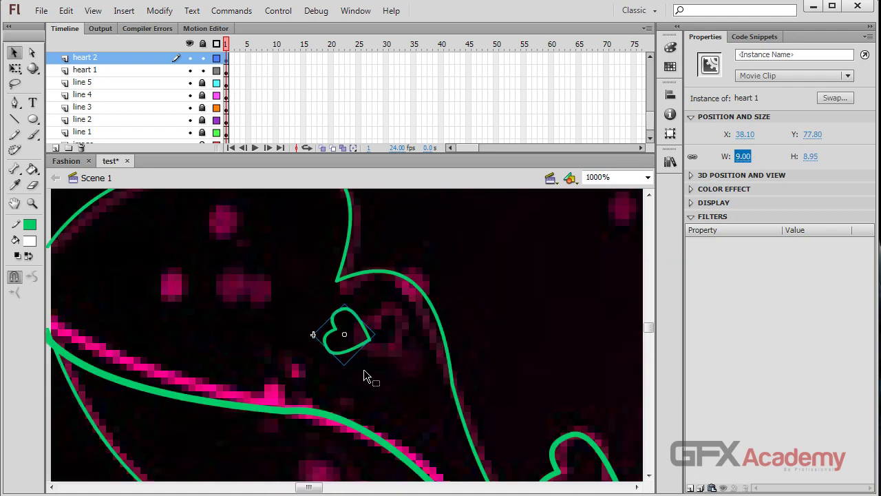
left_click_drag(356, 344, 399, 337)
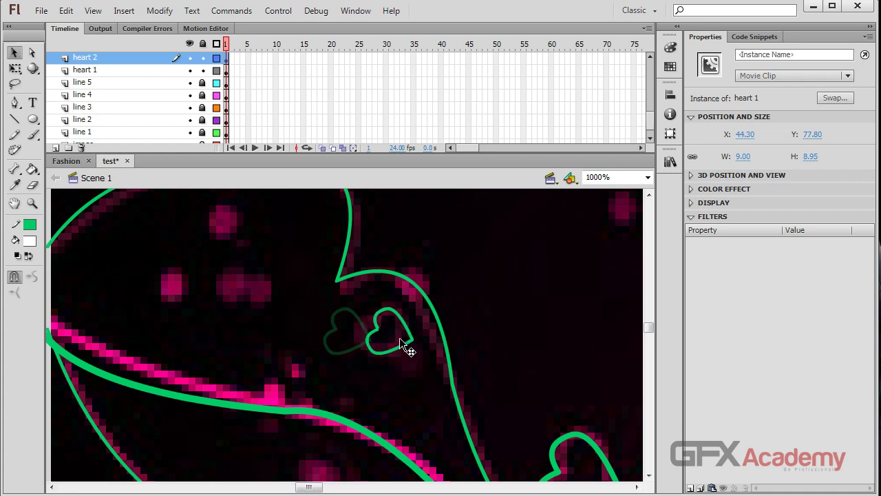
key("q")
left_click_drag(401, 292, 413, 295)
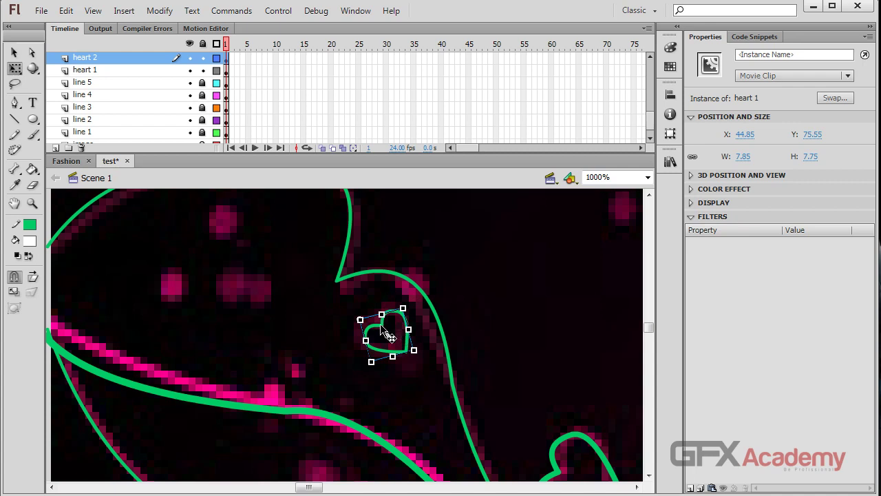
mouse_move(380, 323)
left_mouse_down()
mouse_move(325, 337)
mouse_move(350, 340)
mouse_move(378, 319)
left_mouse_up()
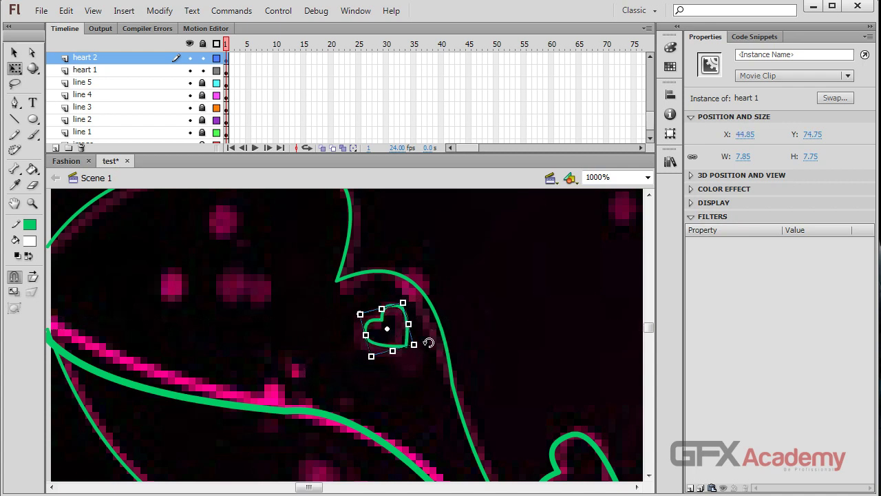
left_click_drag(428, 342, 419, 348)
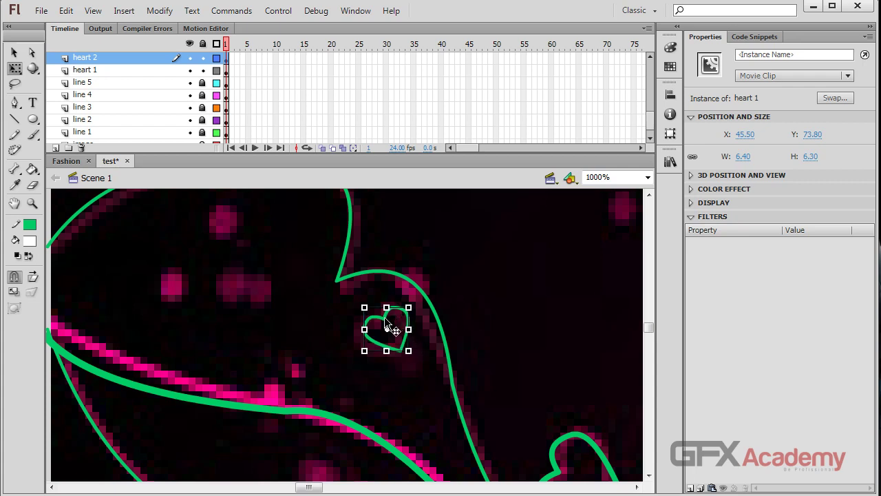
left_click_drag(384, 317, 382, 317)
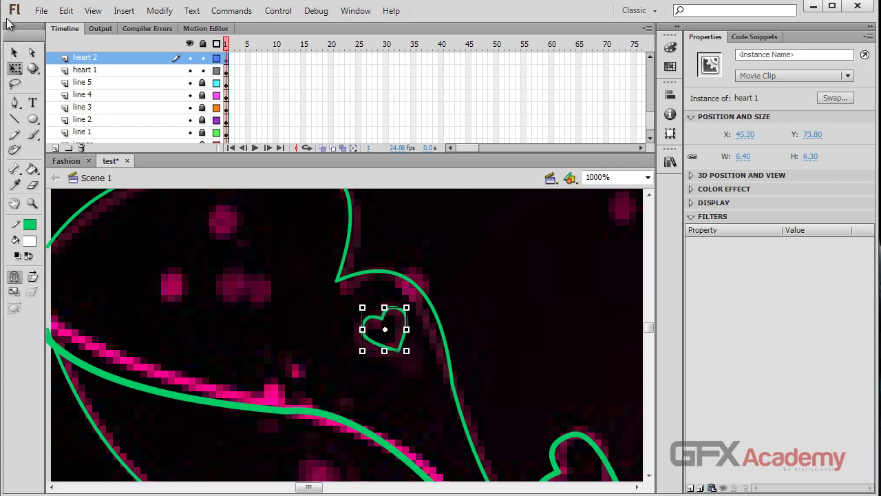
left_click(13, 53)
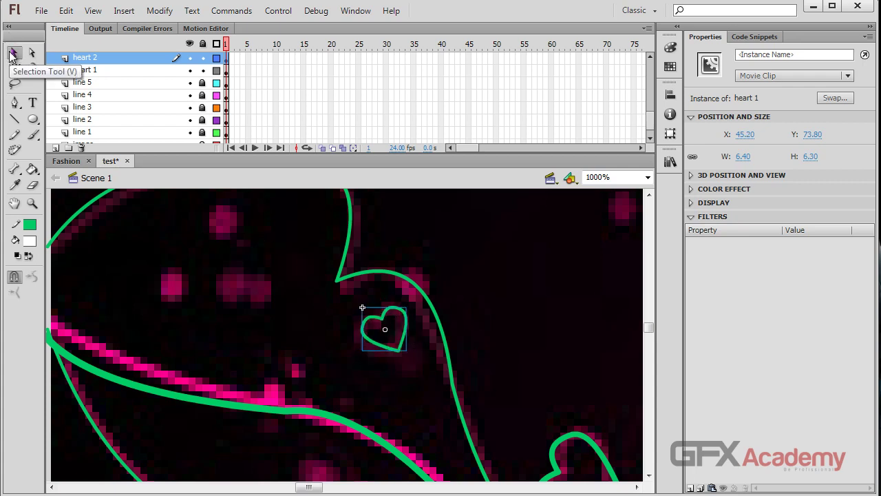
key("ctrl+s")
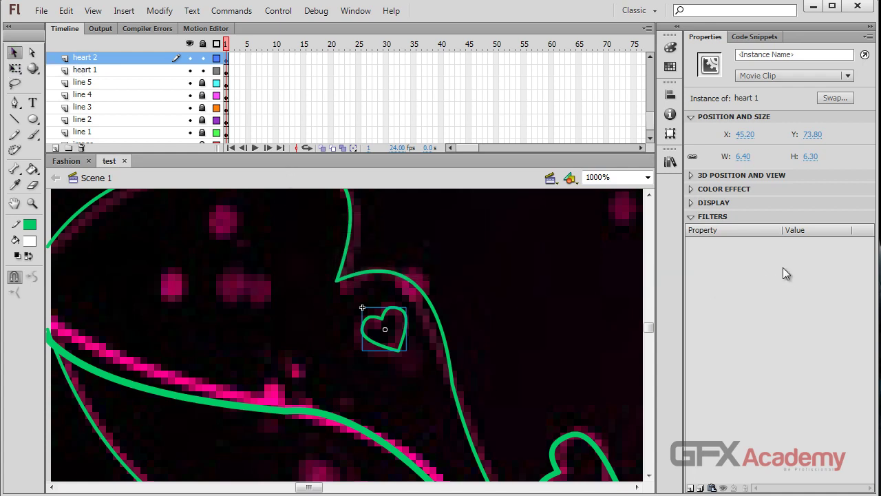
- Examine the placement of the traced heart copies across the artwork
key("ctrl+minus")
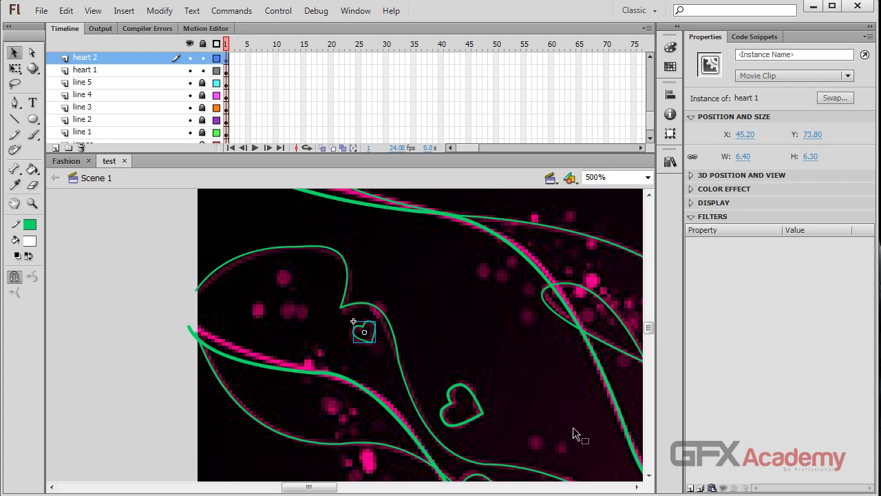
left_click_drag(558, 352, 503, 267)
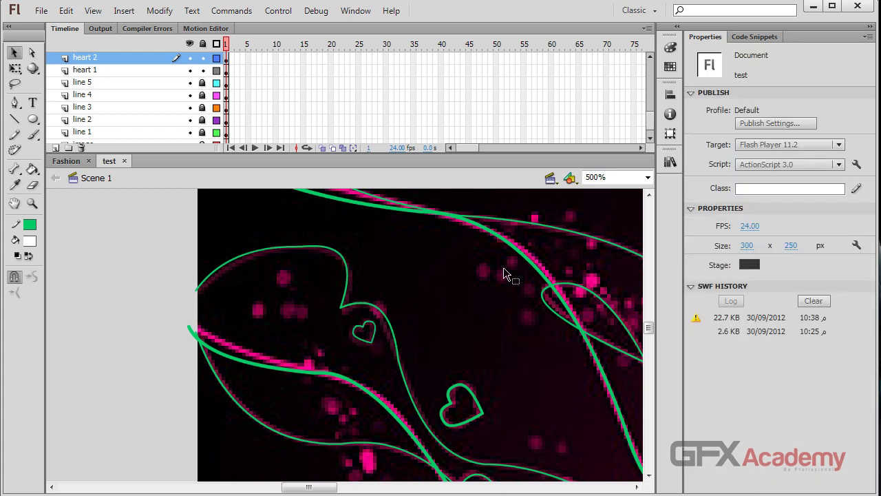
left_click(481, 413)
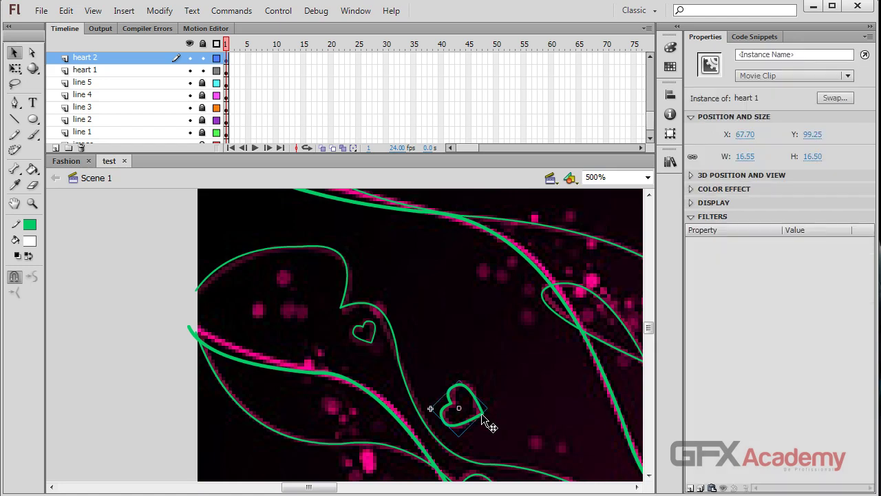
scroll(527, 413, "down", 4)
left_click_drag(568, 283, 186, 360)
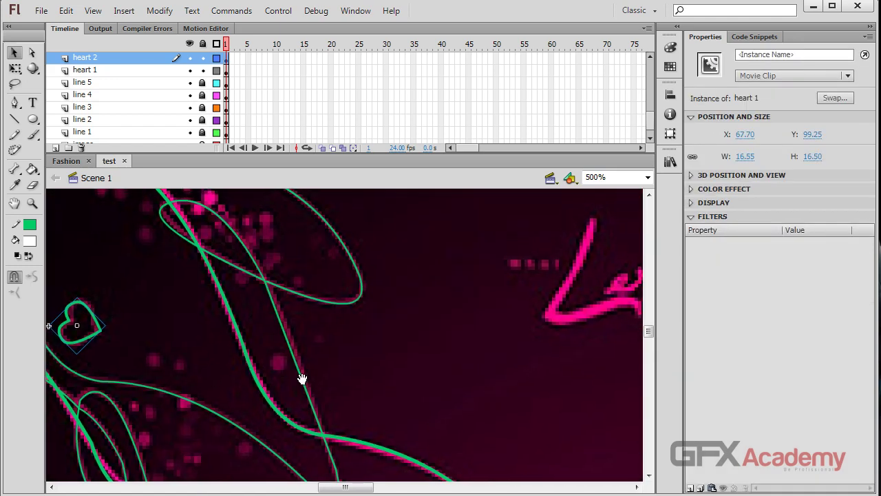
left_click_drag(301, 374, 583, 274)
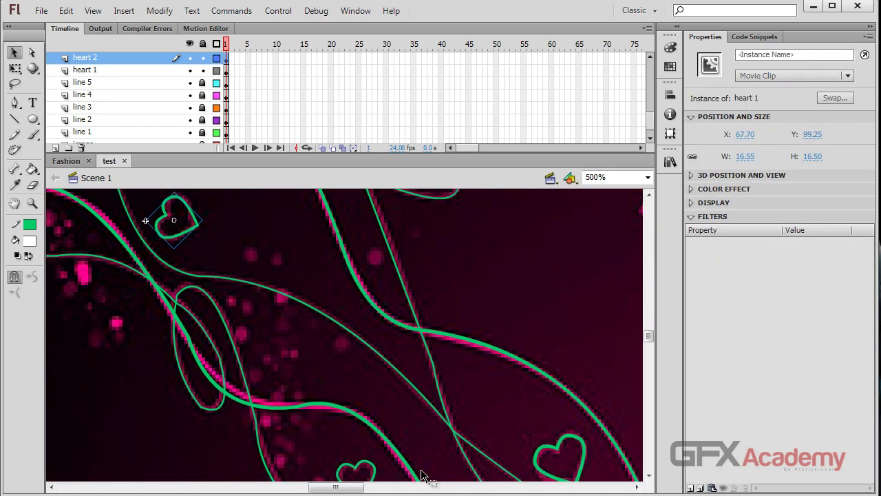
left_click(365, 469)
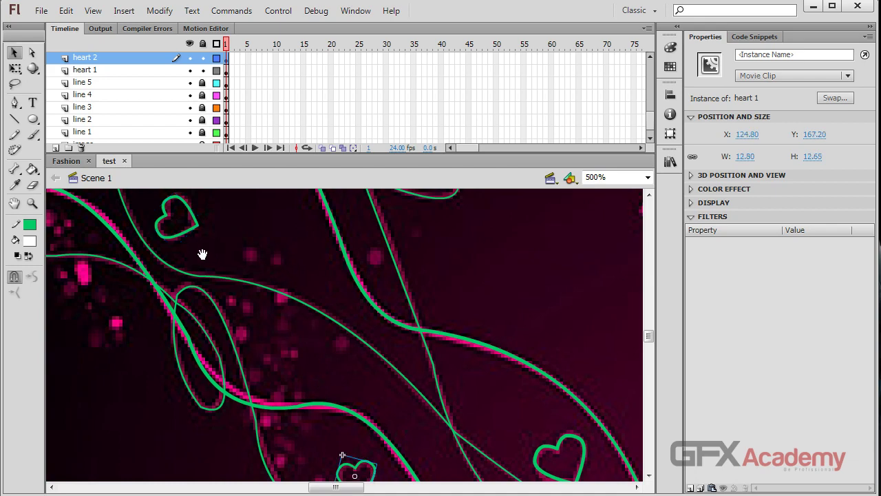
left_click(190, 232)
left_click_drag(196, 232, 515, 358)
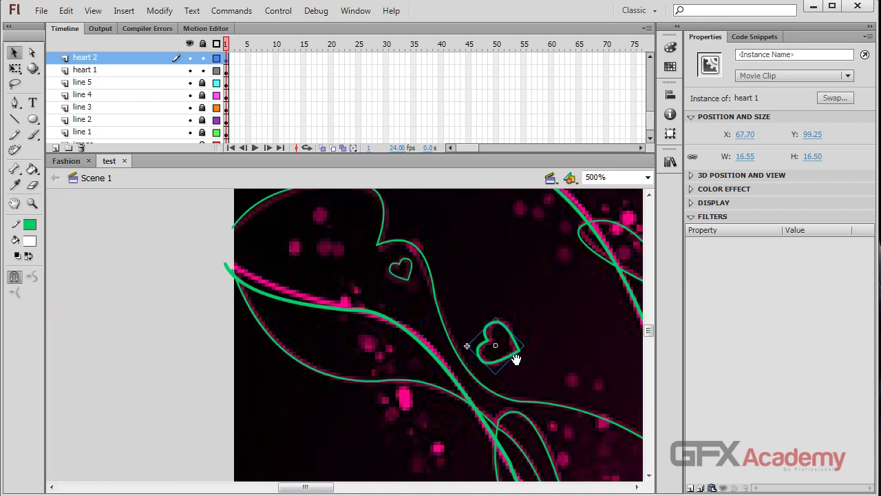
- Select the two newest heart copies together and distribute them to separate layers
left_click(404, 280)
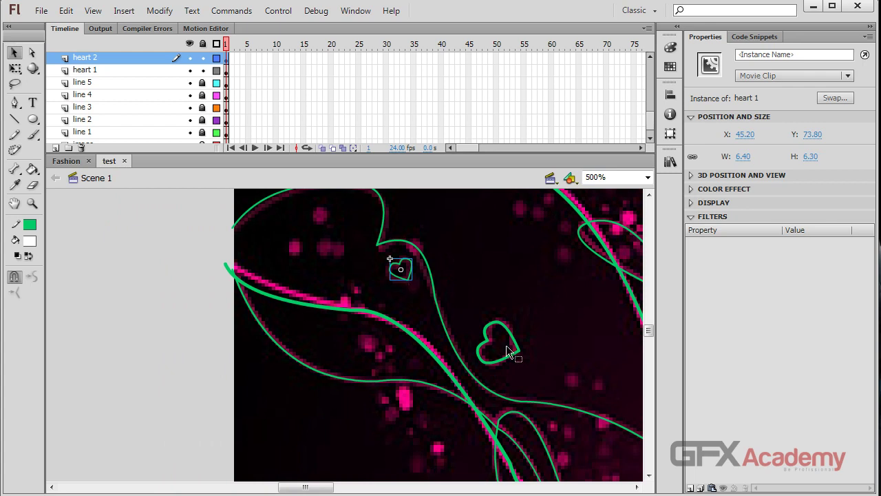
left_click(488, 342, "shift")
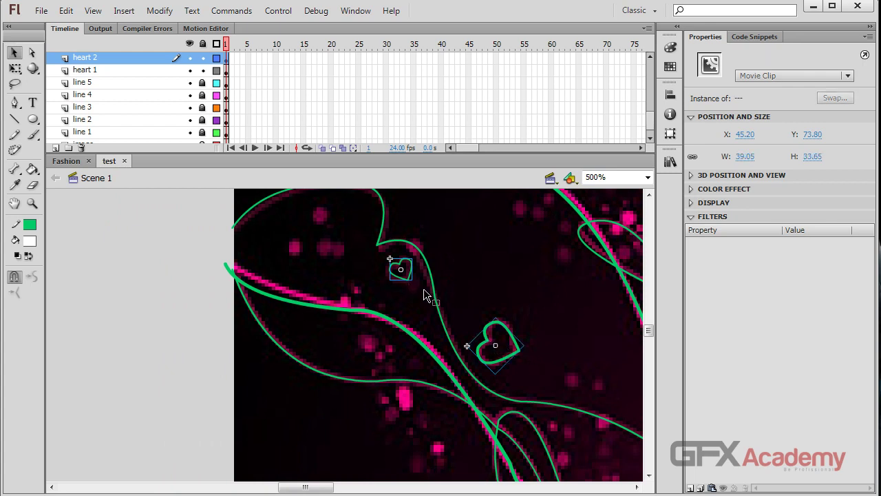
right_click(410, 272)
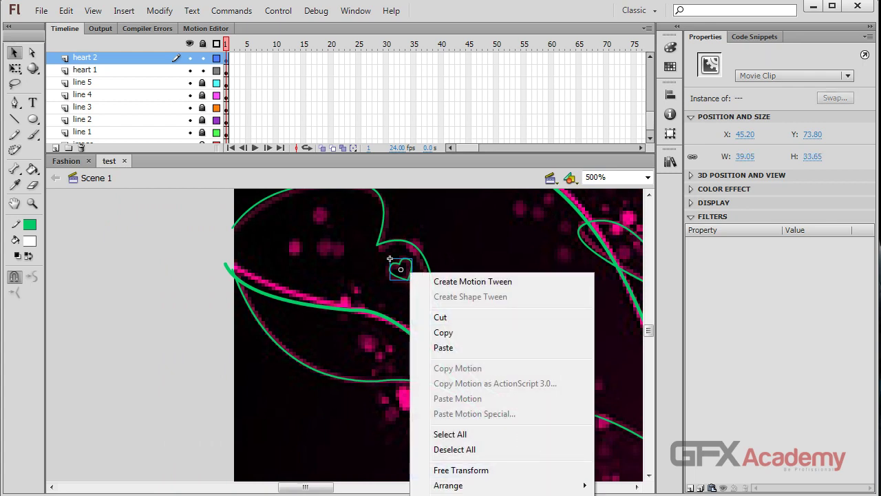
key("ctrl+shift+d")
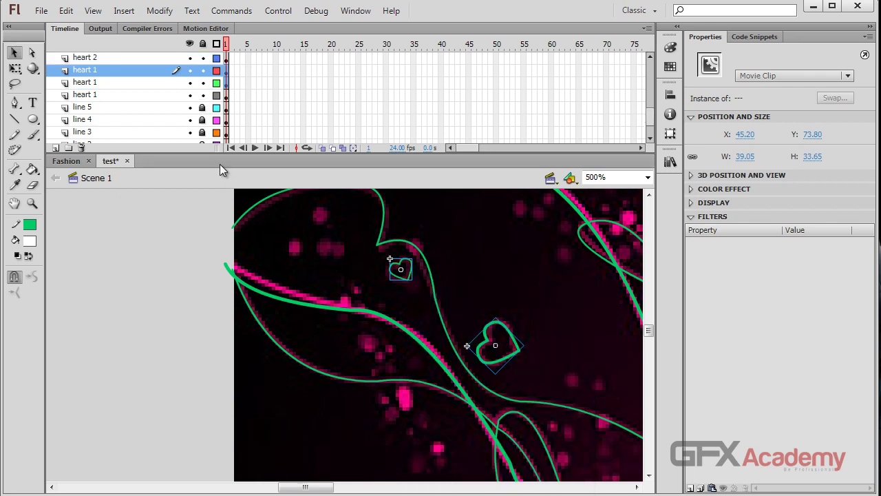
- Move the heart 2 layer down the layer stack so it sits directly above the lowest heart 1 layer
left_click(105, 82)
left_click(105, 58)
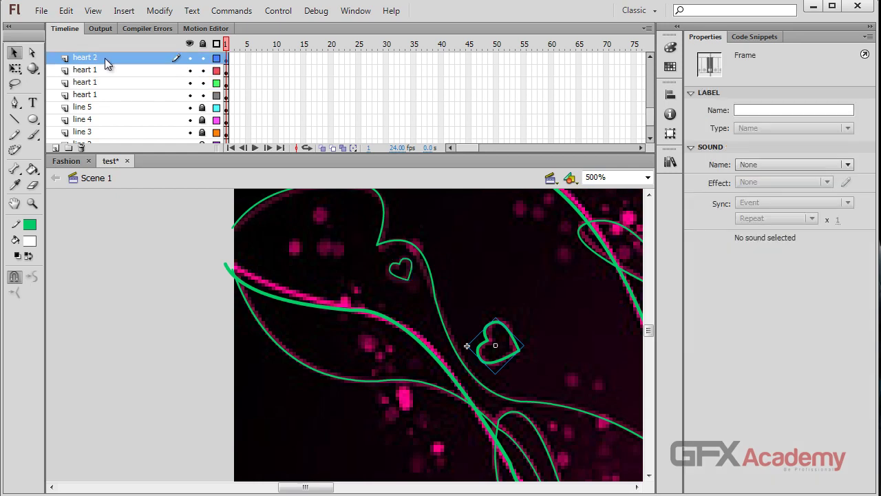
left_click_drag(108, 58, 109, 76)
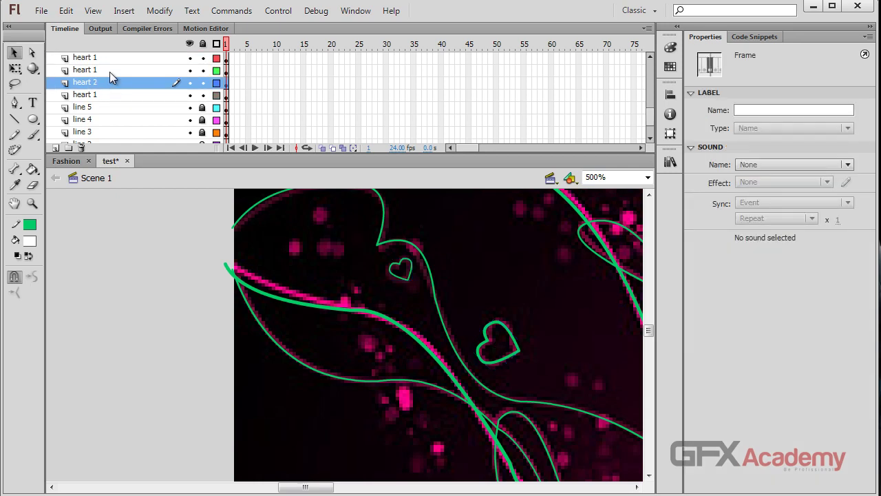
- Rename the duplicate heart 1 layer directly above heart 2 as heart 3 and the topmost one as heart 4
double_click(110, 70)
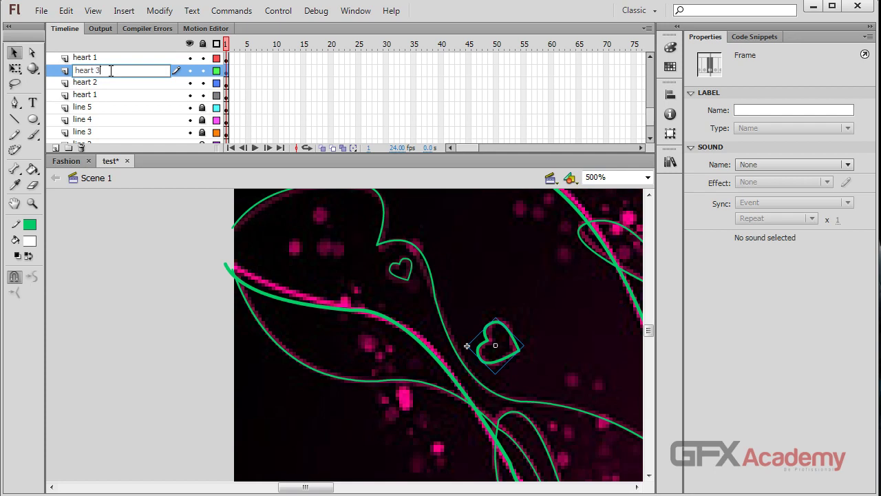
key("Return")
double_click(109, 58)
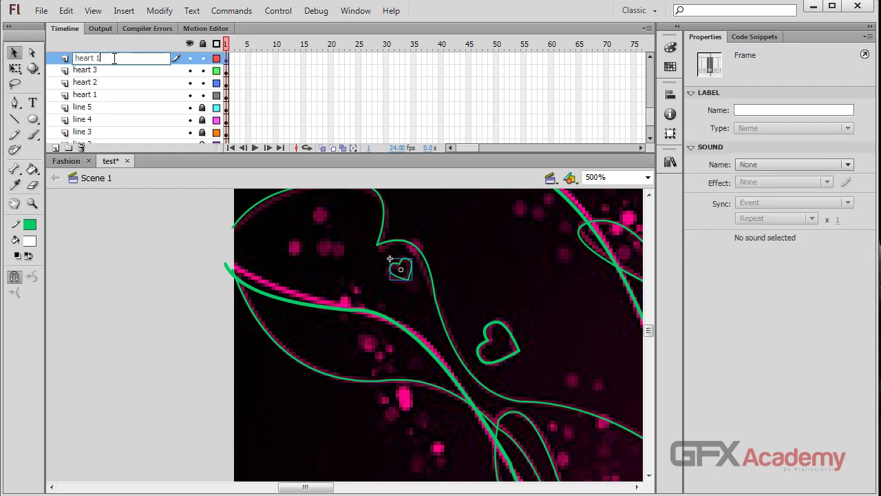
type("heart 4")
key("Return")
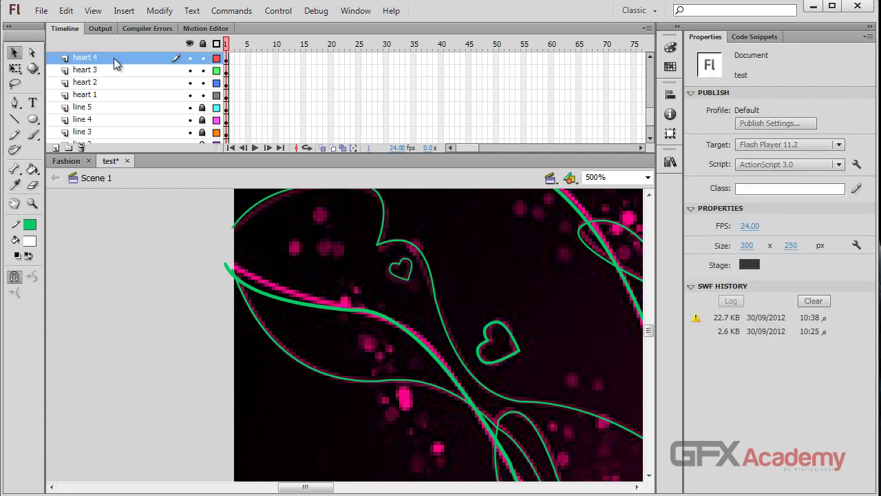
- Save the document and lock the four layers heart 1 to heart 4
scroll(117, 79, "up", 1)
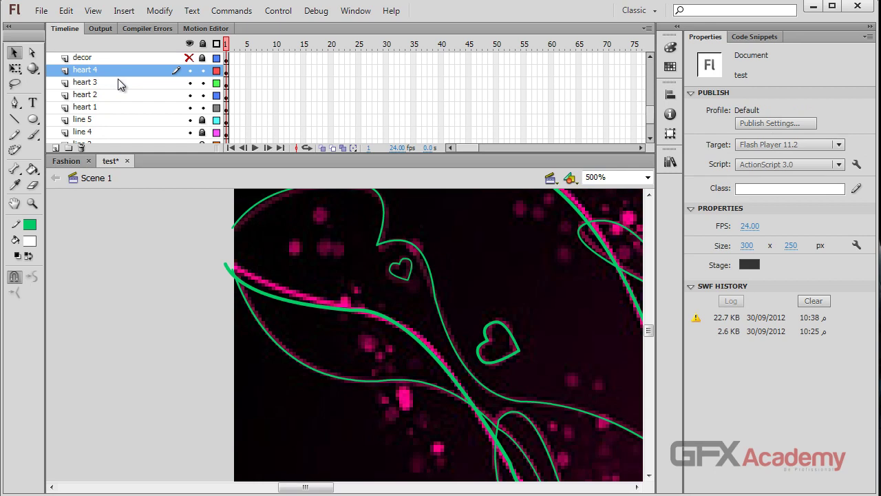
key("ctrl+s")
left_click_drag(203, 71, 207, 138)
scroll(207, 137, "up", 2)
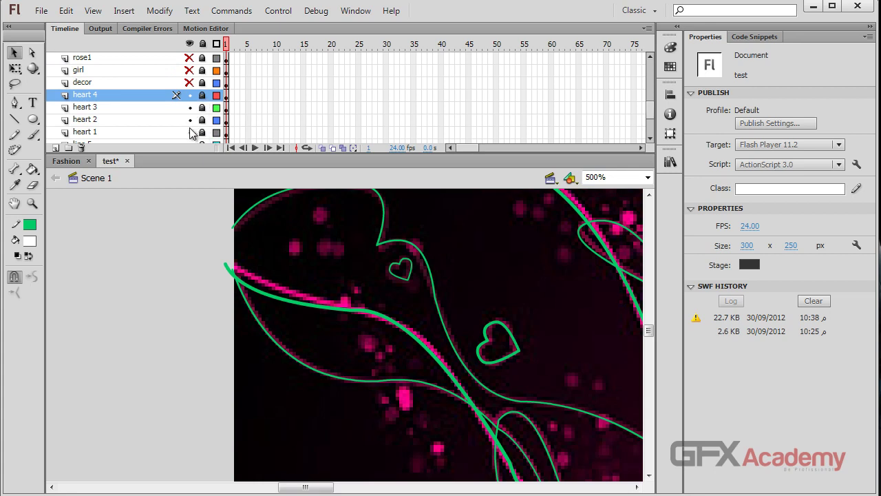
scroll(190, 135, "down", 4)
left_click_drag(463, 384, 252, 250)
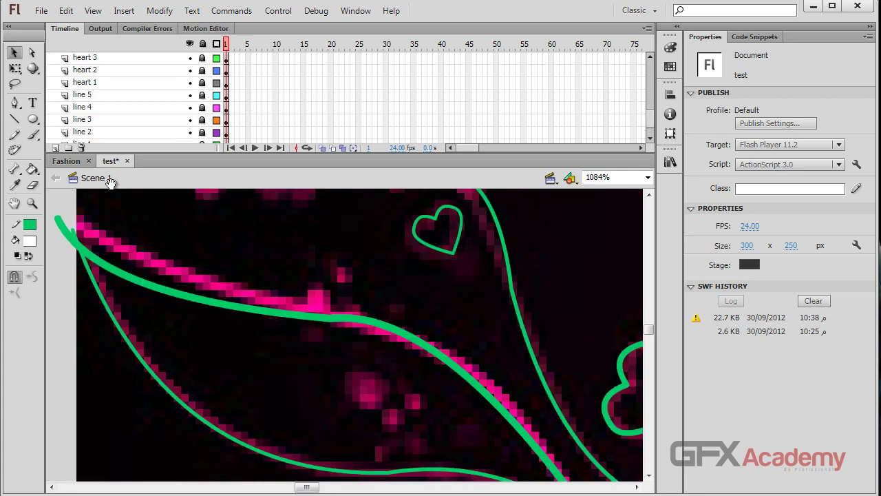
- Add a layer named "lens" directly above the heart 4 layer and save the document
key("ctrl+minus")
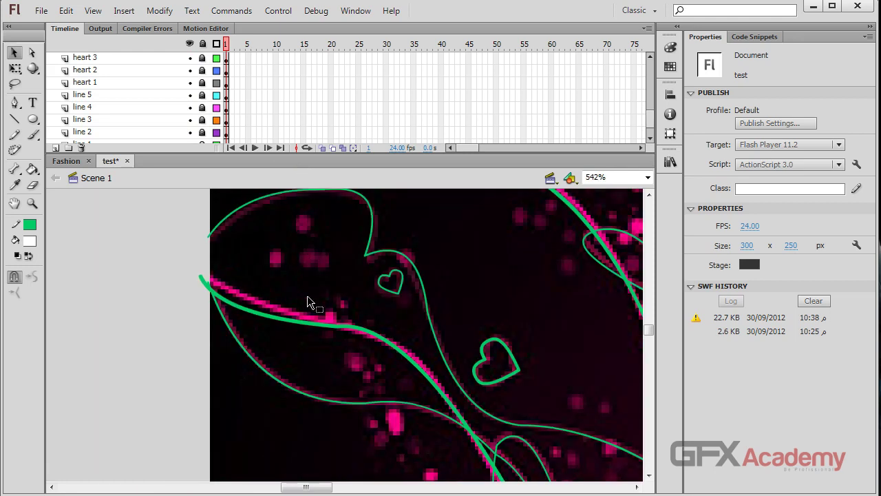
key("ctrl+minus")
scroll(370, 358, "right", 5)
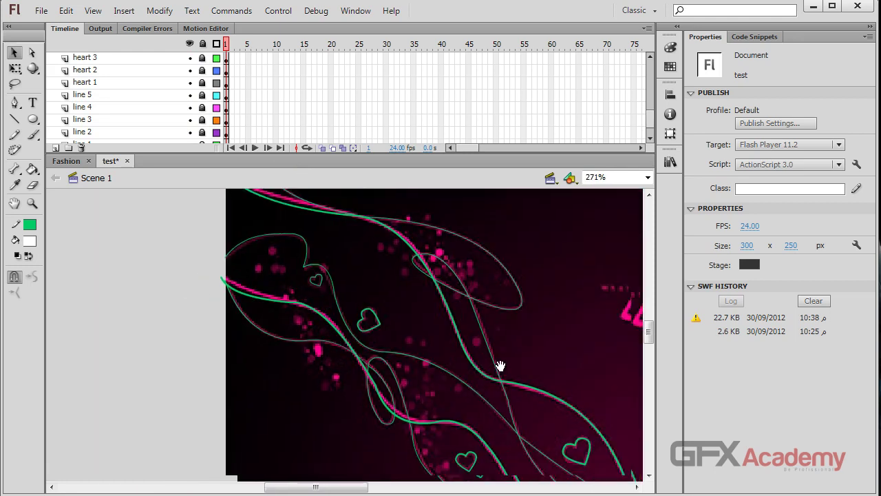
scroll(499, 364, "down", 3)
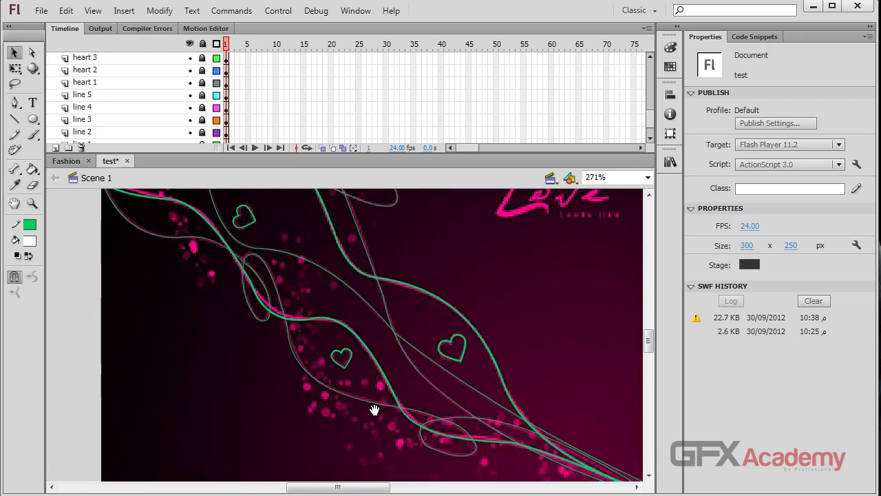
left_click_drag(374, 414, 406, 353)
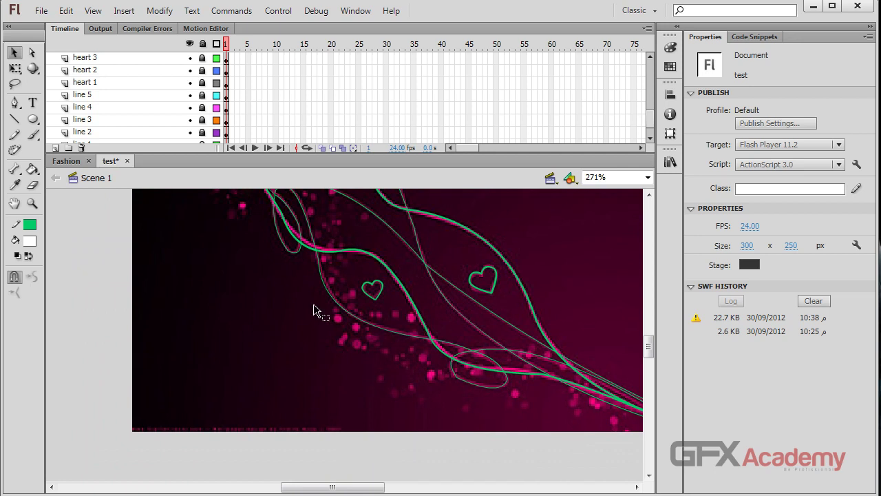
scroll(152, 110, "down", 2)
scroll(89, 108, "up", 6)
left_click(89, 96)
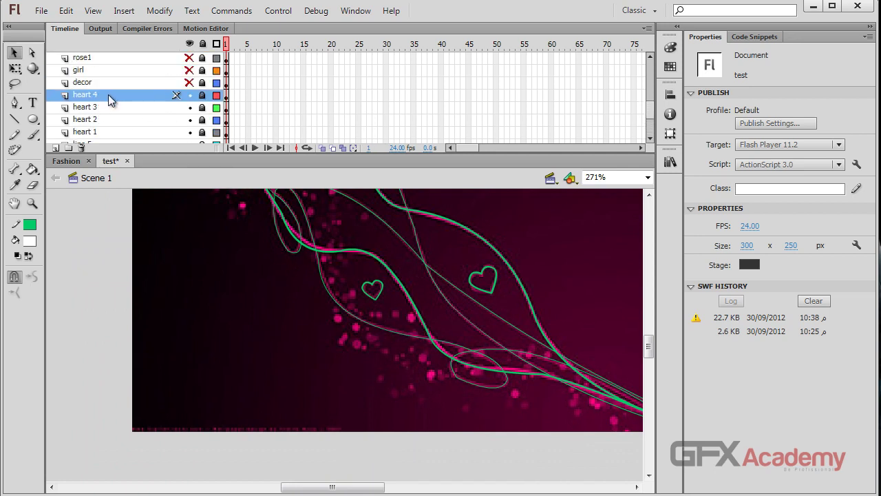
left_click(55, 147)
double_click(87, 96)
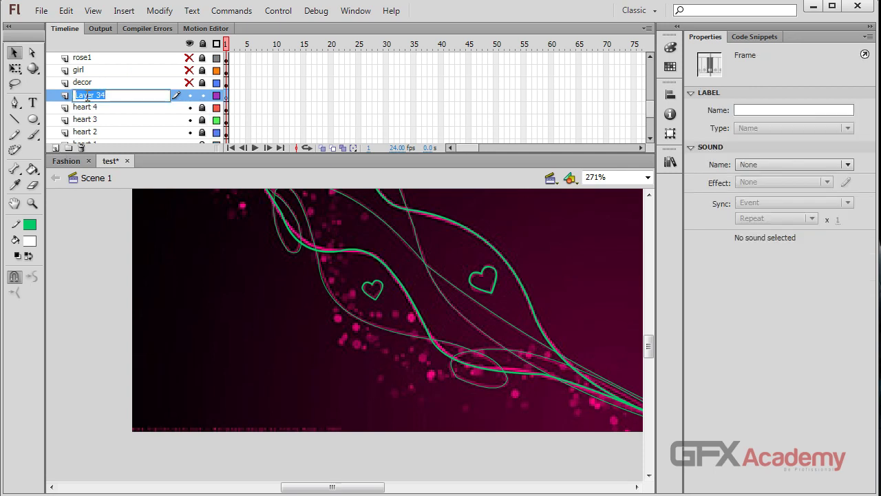
type("lens")
key("Return")
key("ctrl+s")
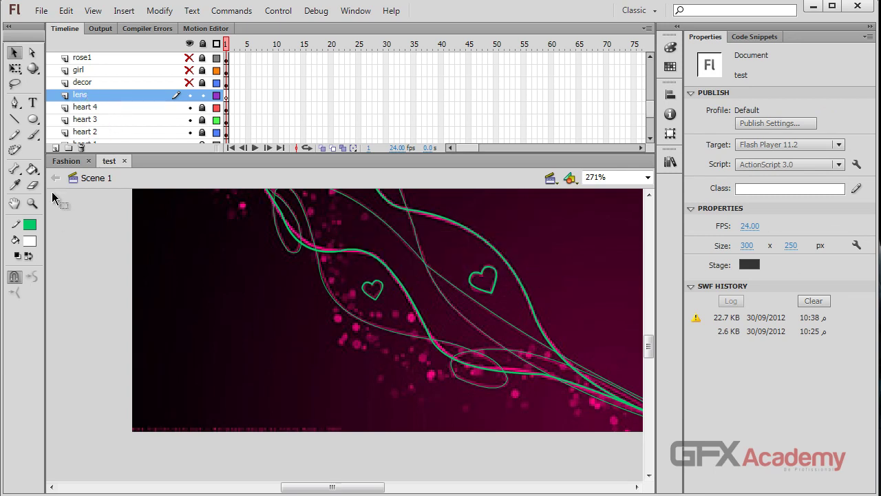
- Draw a circle about 4 px wide beside the lines, with no stroke and a pink #E4077B fill sampled from the image
left_click(34, 120)
left_click(31, 224)
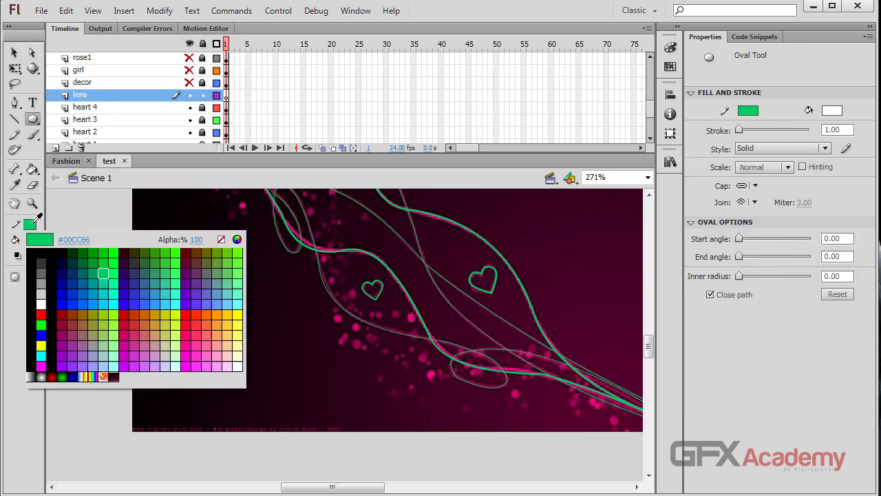
left_click(220, 239)
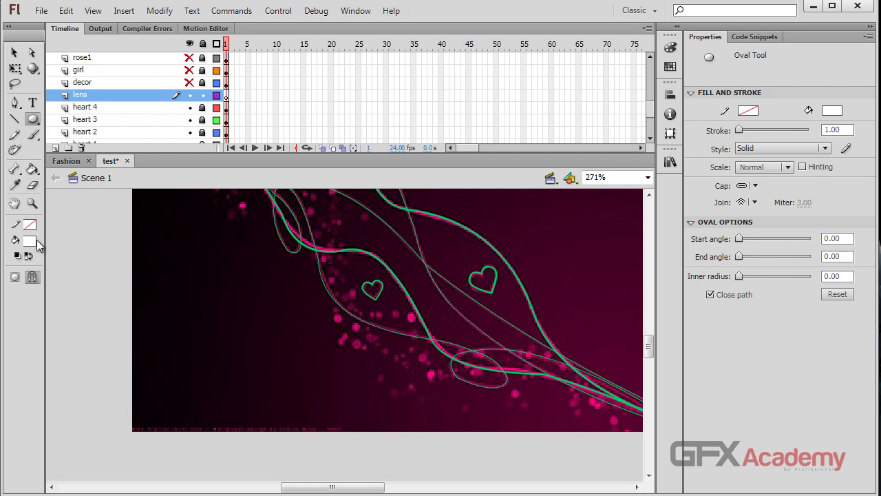
left_click(33, 240)
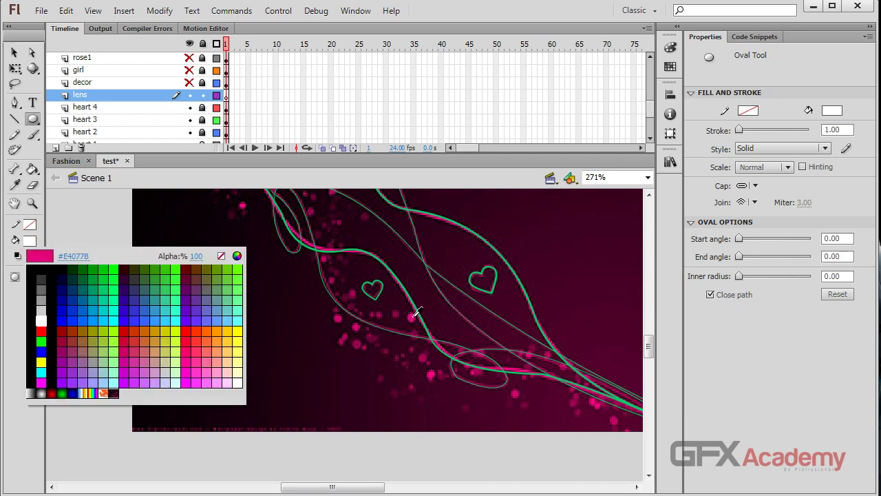
left_click(417, 311)
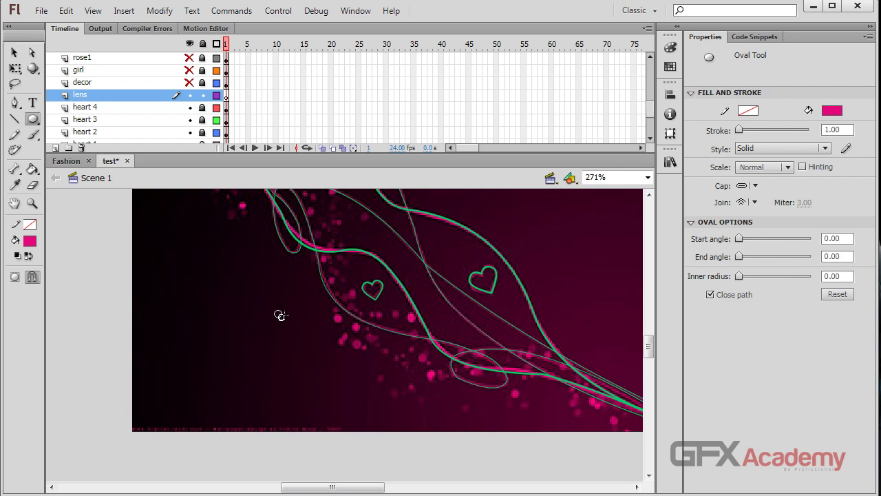
- Turn off object snapping and move the pink circle onto the bright dot beside the thick line, near the small heart
key("v")
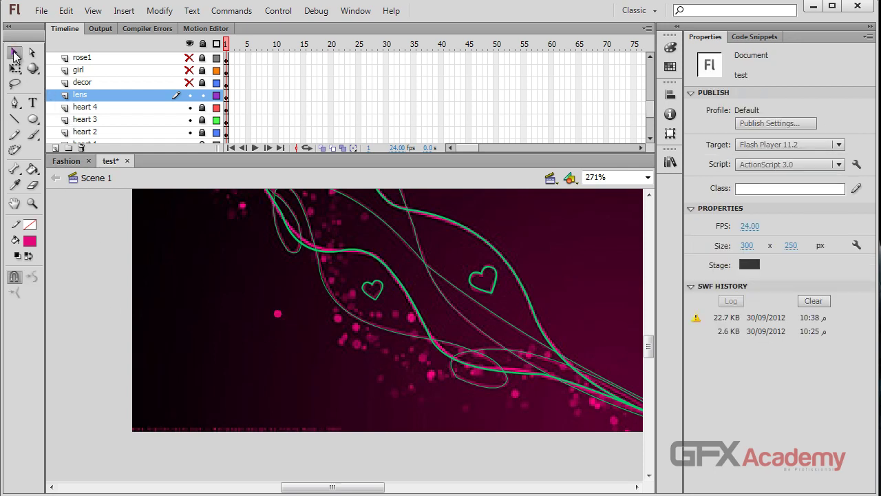
left_click(278, 314)
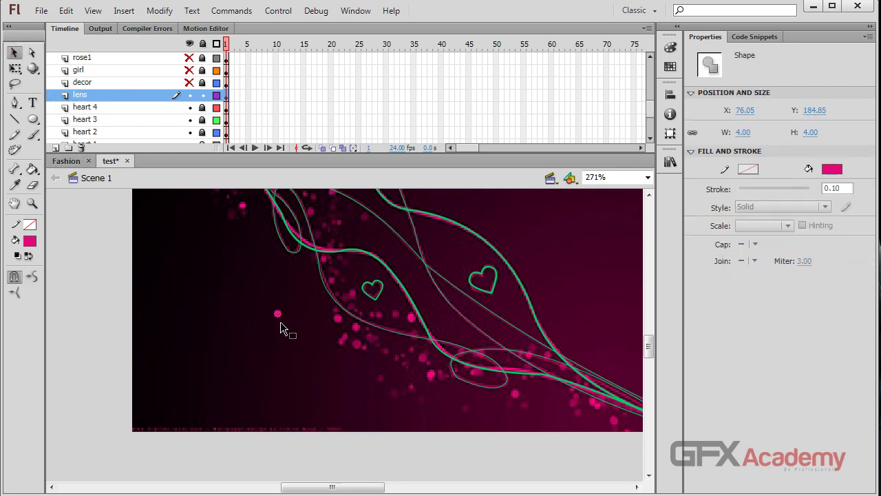
left_click_drag(280, 317, 411, 329)
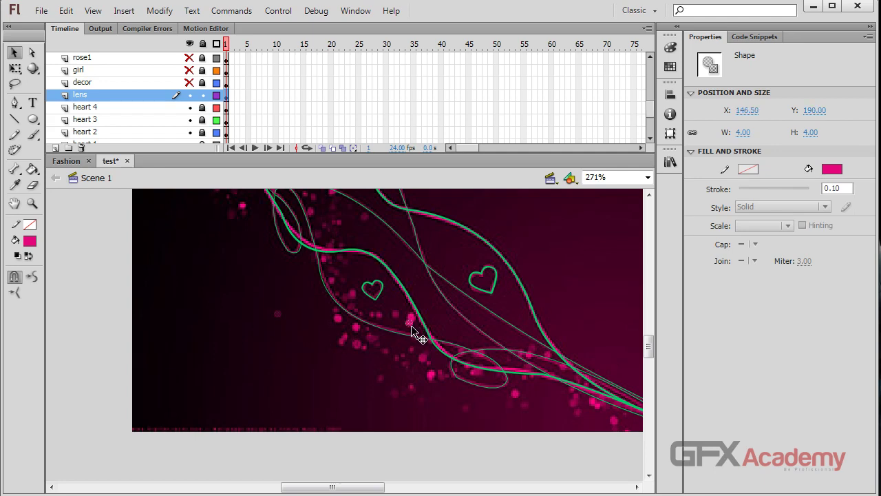
left_click(14, 276)
key("ctrl+equal")
key("ctrl+equal")
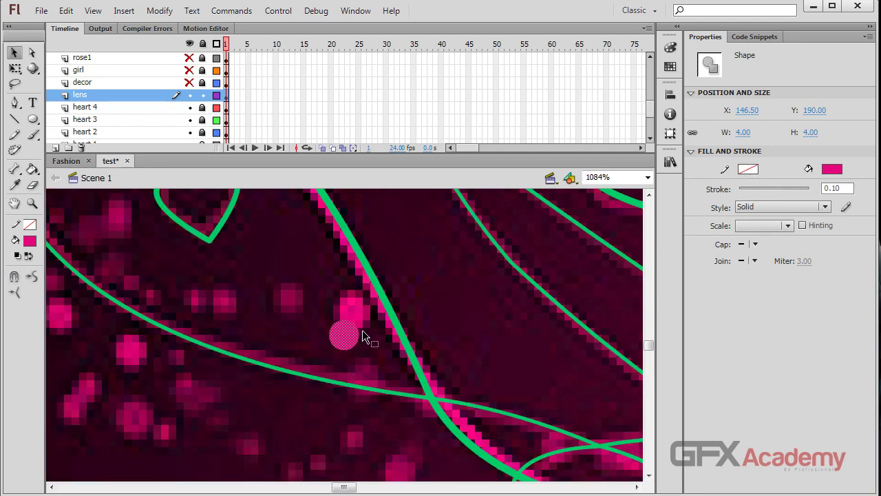
left_click_drag(361, 334, 362, 318)
- Set the circle's width and height to 5 px and recentre it over the bright dot
left_click(748, 132)
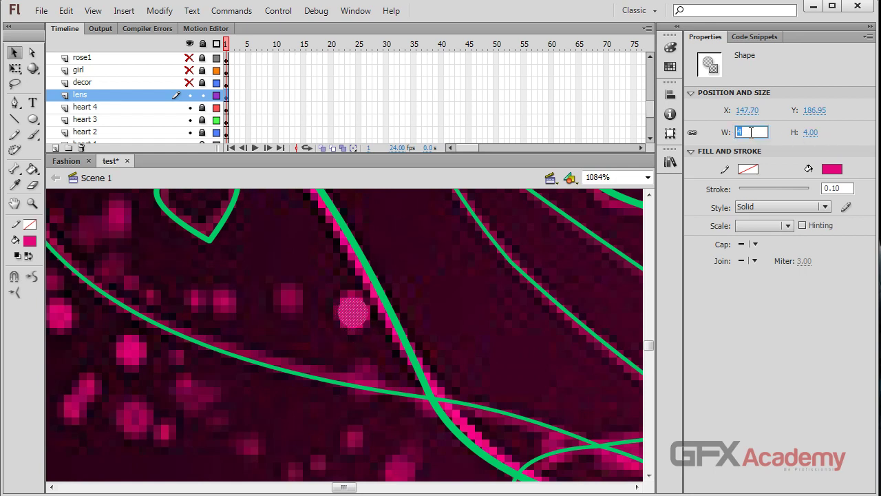
type("5")
key("Return")
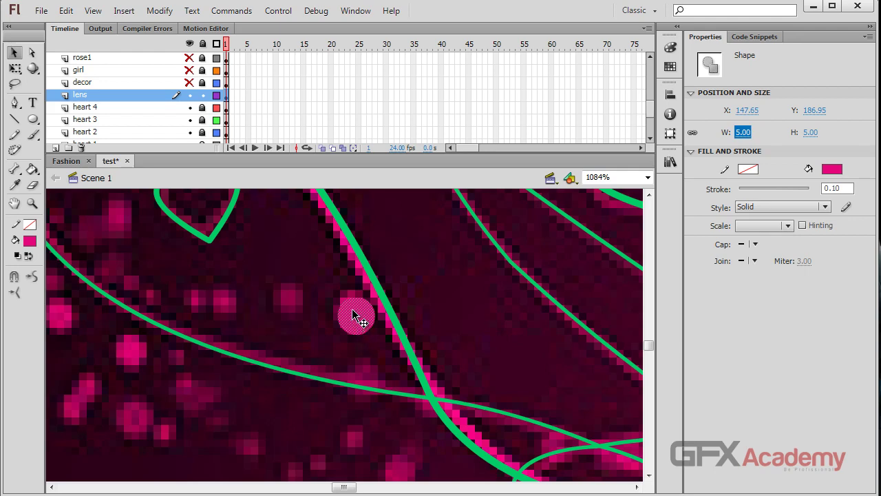
left_click_drag(353, 315, 349, 314)
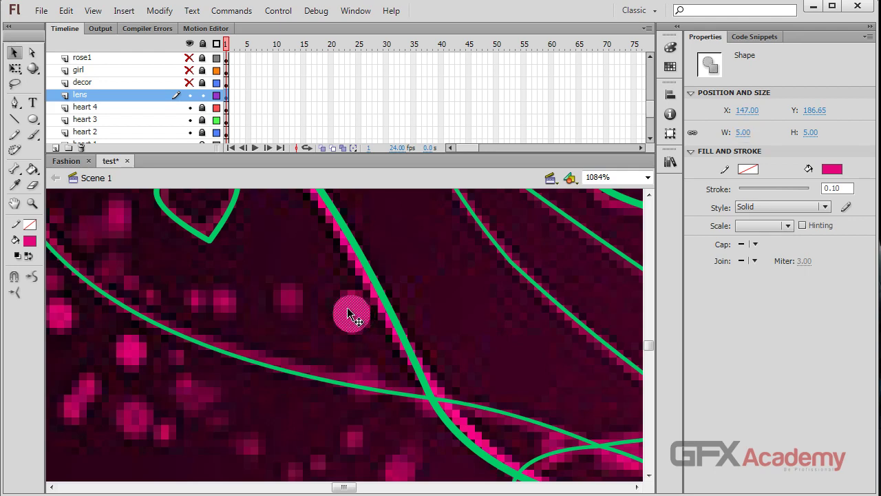
- Place copies of the circle on the image's pink dots at about X 133, Y 107; X 108, Y 187; and X 47, Y 114
key("ctrl+minus")
key("ctrl+minus")
scroll(245, 380, "up", 3)
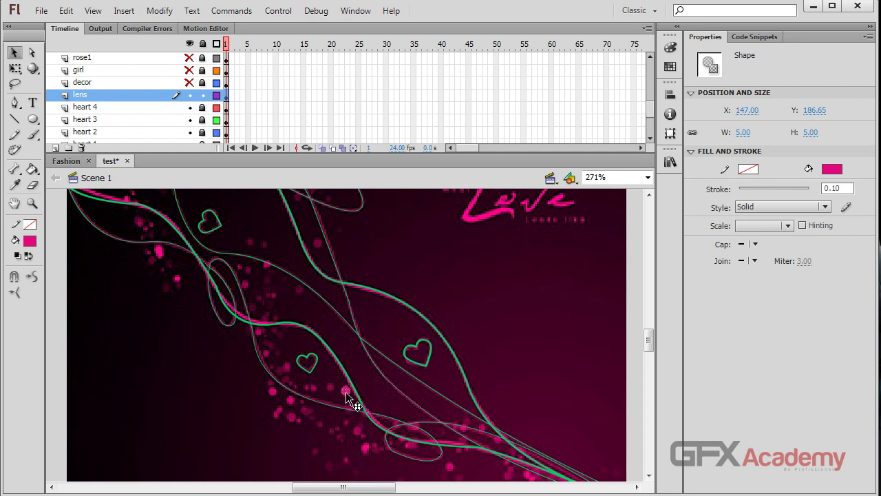
left_click_drag(347, 392, 322, 243)
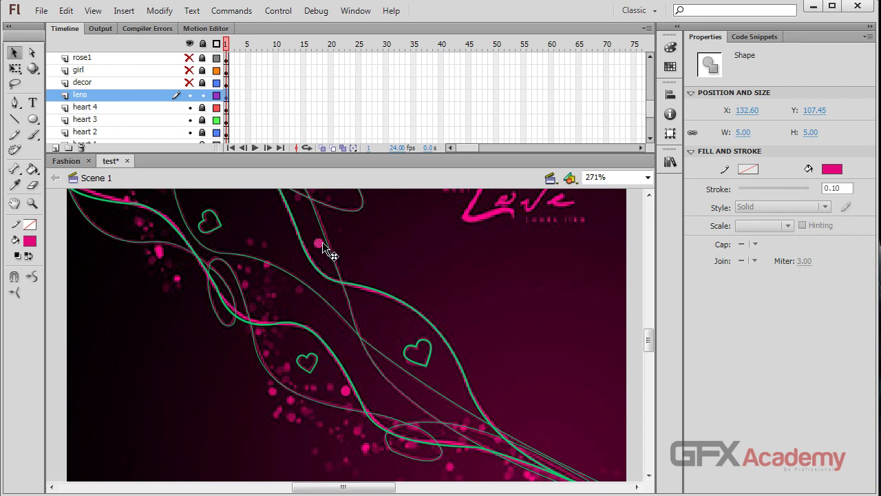
left_click_drag(319, 242, 161, 256)
- Copy the circle onto the pink dot near the artwork's lower-right corner, at about X 257, Y 242, and deselect it
scroll(207, 358, "up", 3)
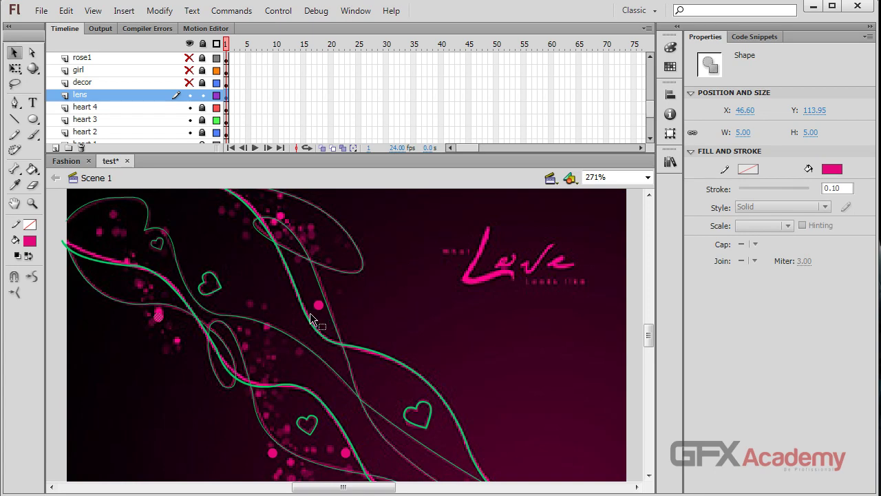
scroll(203, 324, "up", 3)
scroll(176, 368, "down", 5)
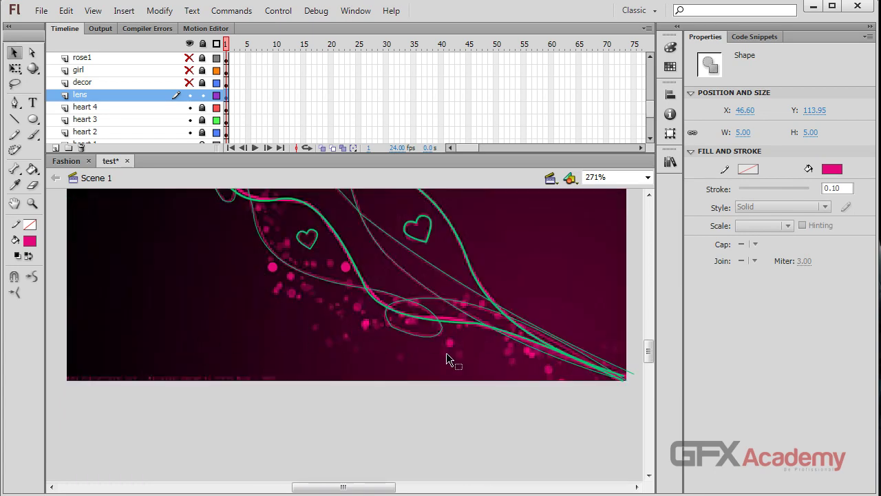
left_click(272, 266)
left_click_drag(274, 267, 473, 337)
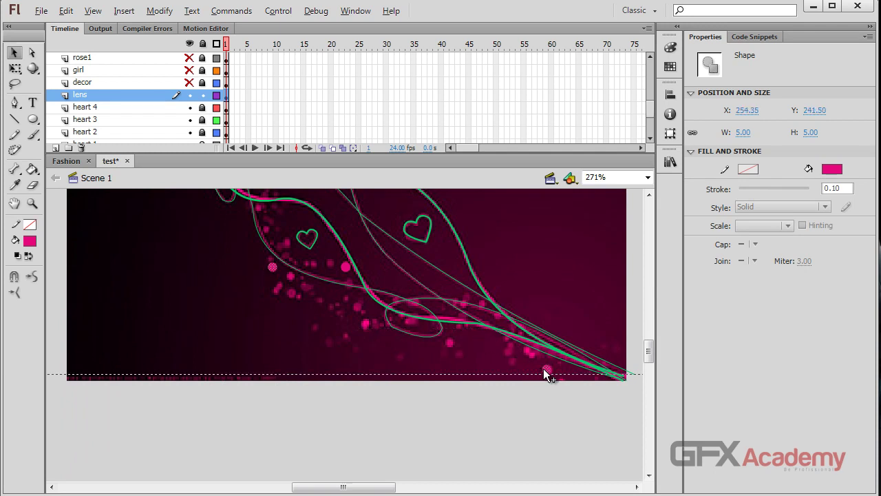
left_click_drag(547, 368, 549, 370)
scroll(302, 296, "up", 4)
scroll(406, 306, "down", 3)
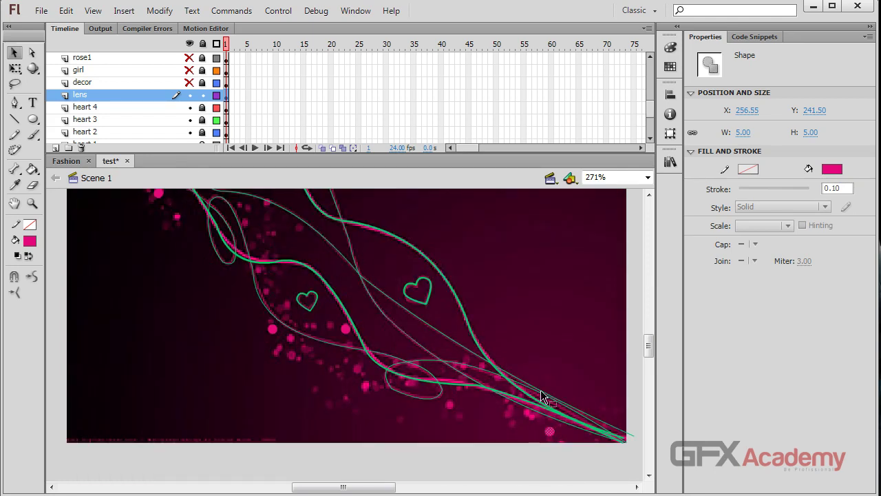
scroll(248, 270, "up", 3)
scroll(367, 306, "down", 5)
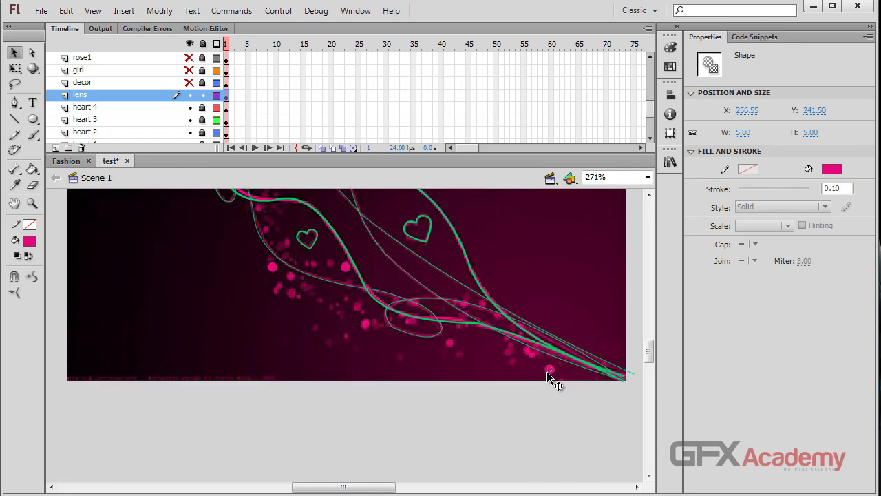
left_click(487, 378)
left_click(551, 370)
left_click(369, 327)
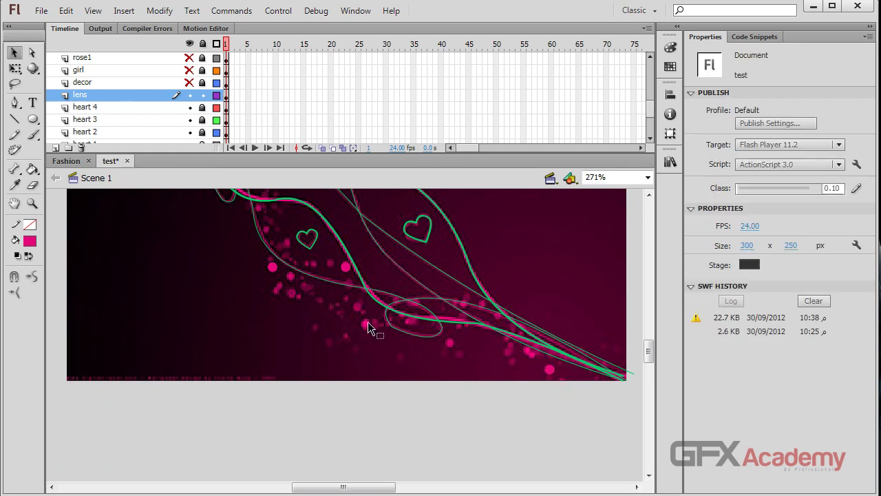
- Make the fill of the circle at X 107.85, Y 186.65 semi-transparent
left_click(274, 267)
left_click(831, 170)
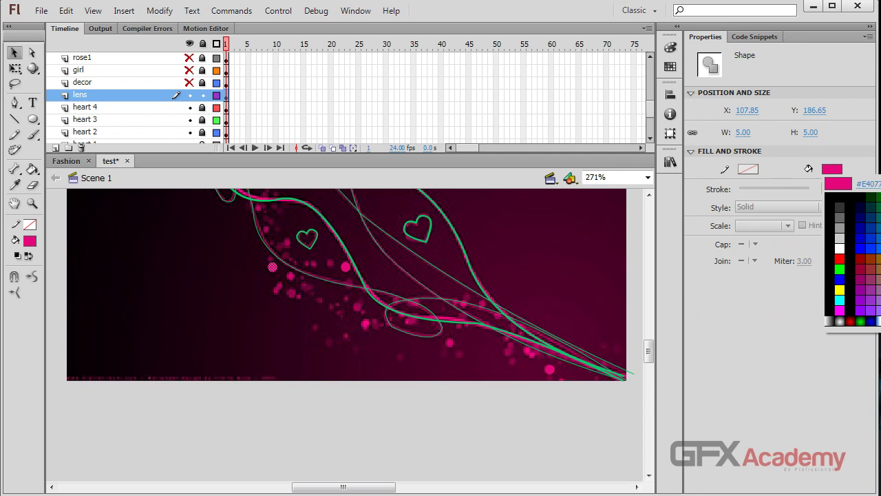
left_click(875, 289)
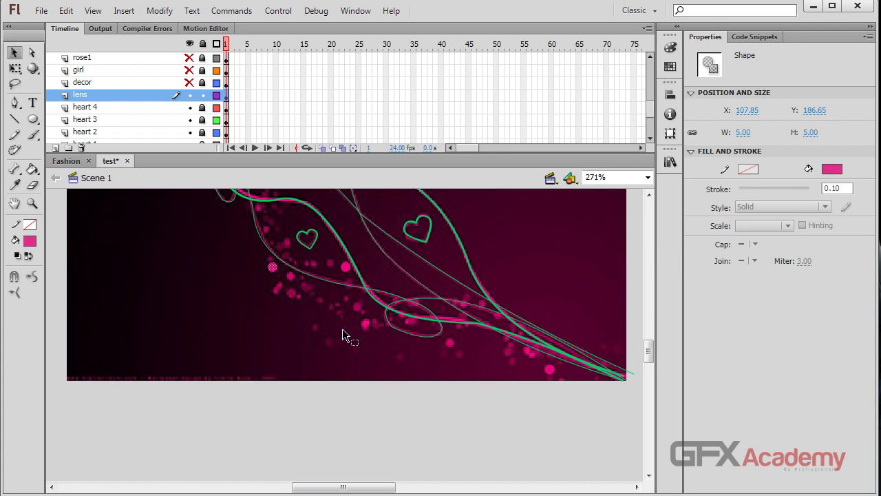
left_click(338, 270)
- Reduce the fill opacity of the circle beside the thick line, at X 147, Y 186.65, and deselect it
left_click(345, 267)
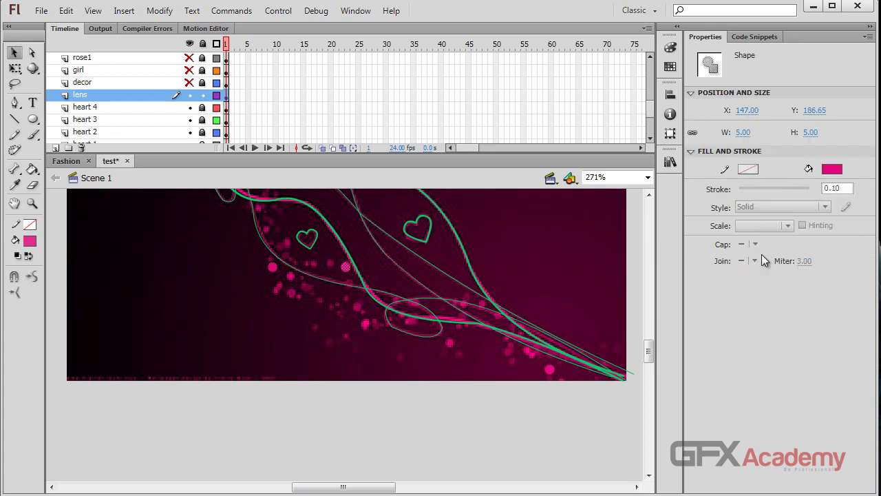
left_click(832, 171)
key("Escape")
left_click(831, 170)
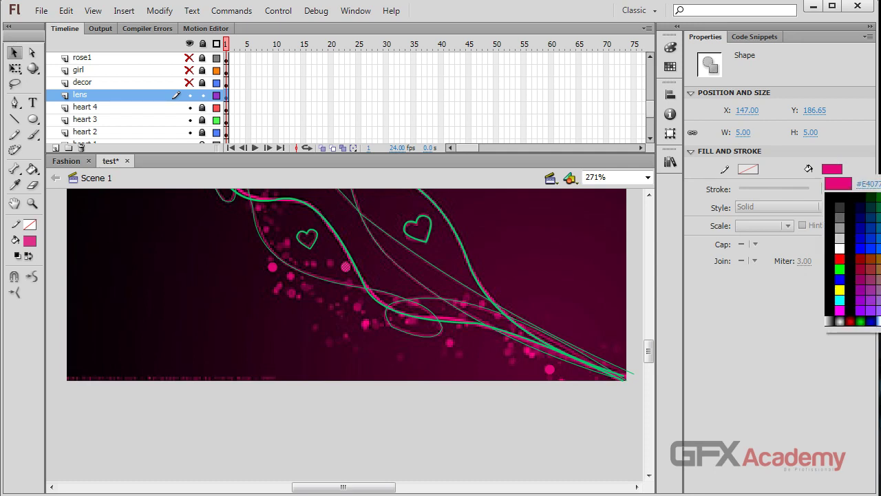
key("Escape")
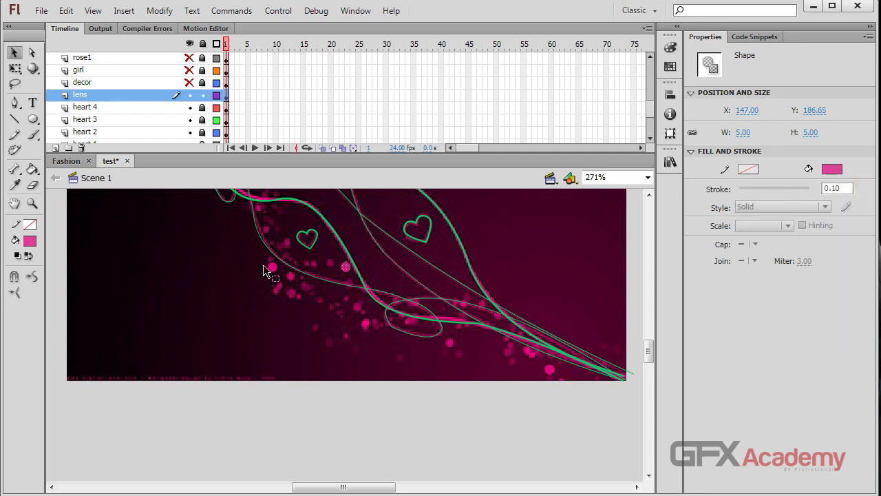
left_click(268, 316)
- Hide the image layer and check the transparency of the pink circles against the plain stage
scroll(255, 323, "up", 3)
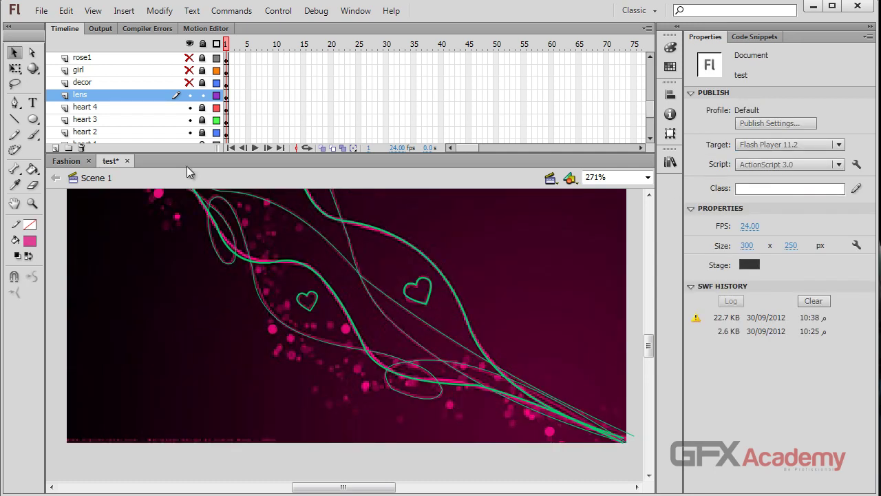
scroll(175, 117, "down", 3)
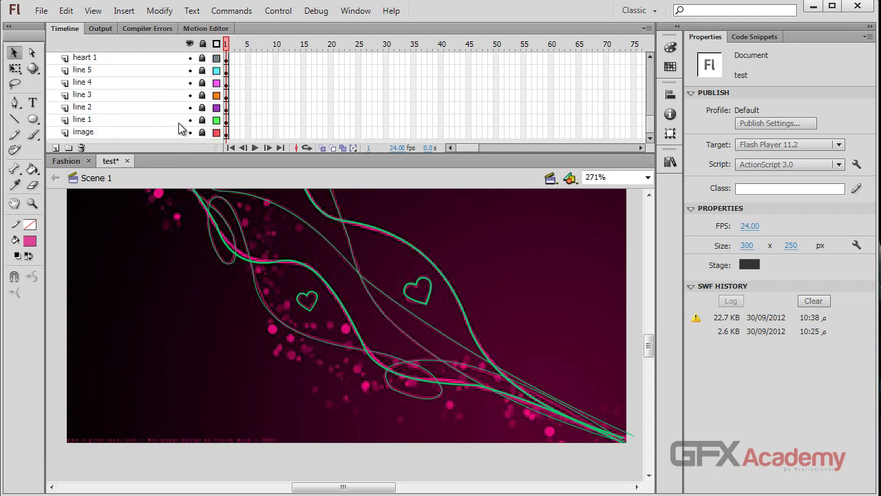
left_click(190, 132)
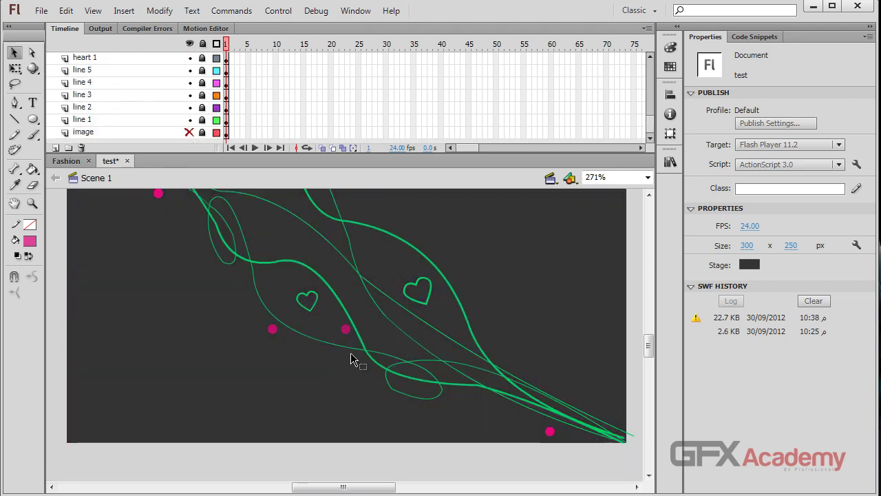
left_click(346, 329)
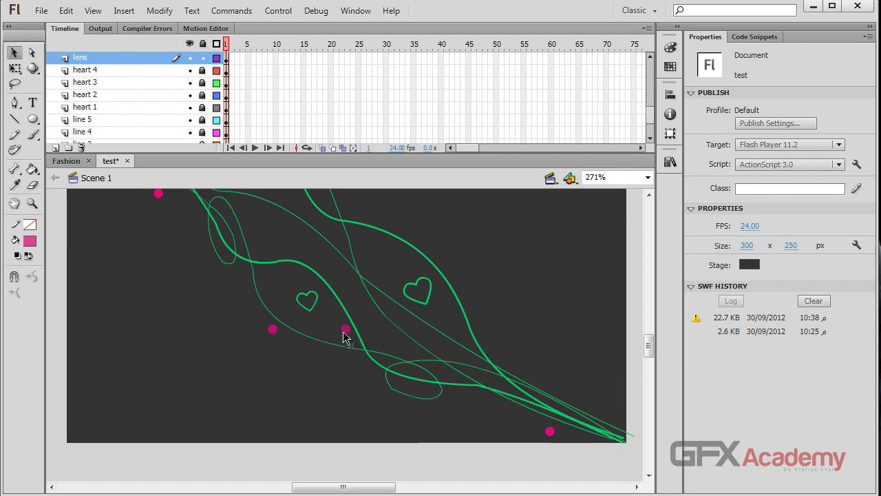
- Make the fill of the circle at X 46.60, Y 113.95 a semi-transparent pink and deselect it
scroll(278, 349, "up", 3)
left_click(159, 257)
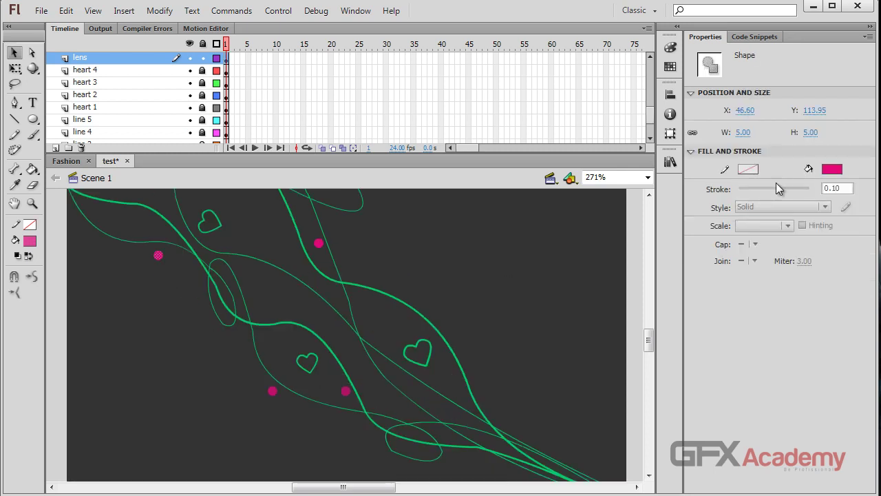
left_click(831, 169)
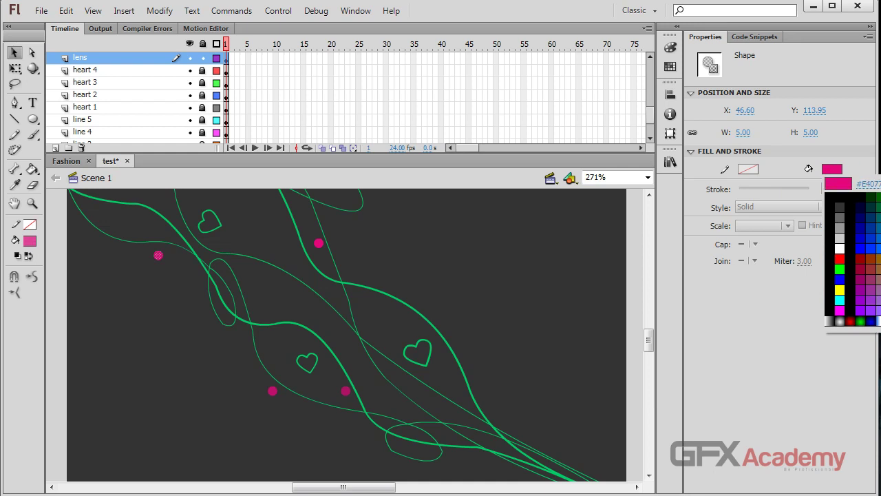
left_click(733, 218)
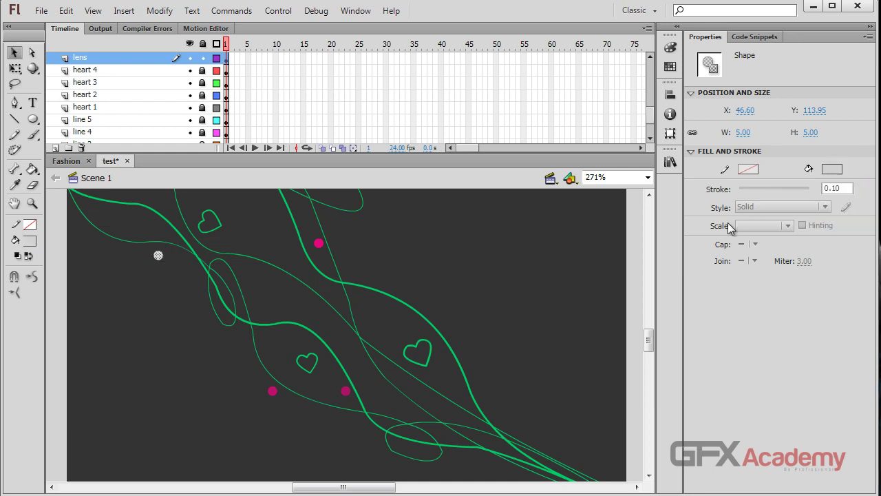
left_click(834, 170)
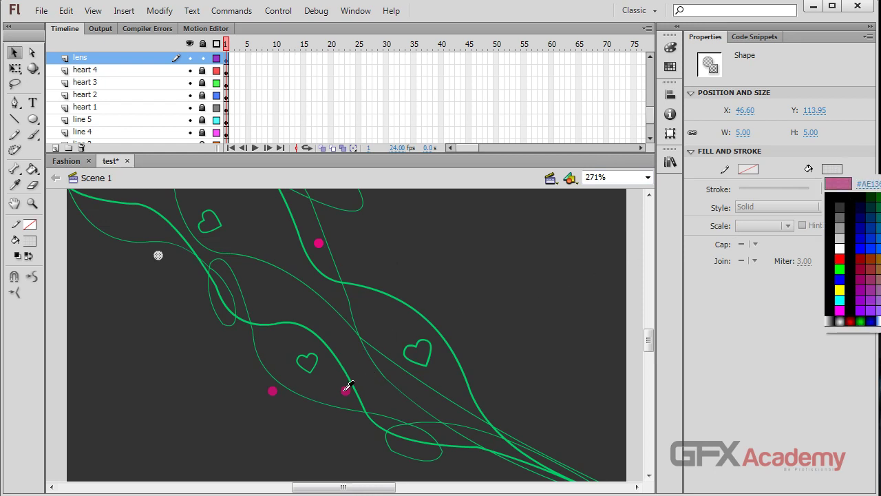
left_click(318, 242)
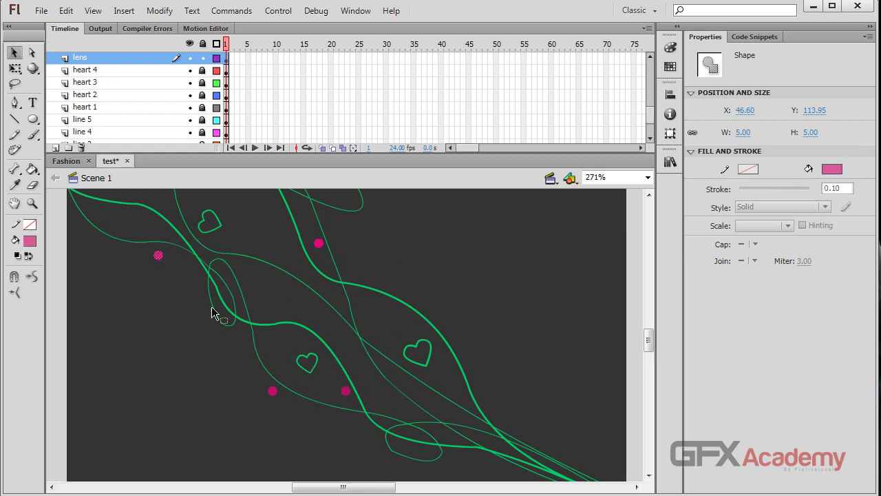
left_click(179, 305)
left_click(161, 259)
left_click(183, 283)
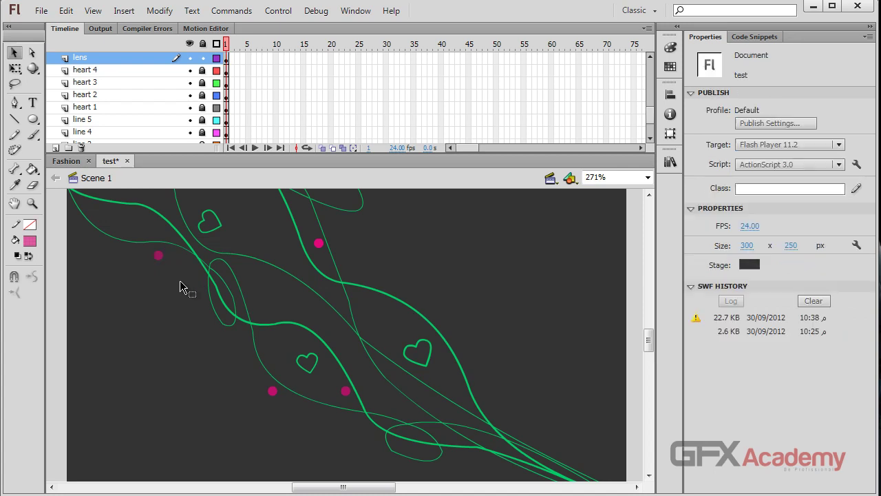
- Reduce the fill opacity of the circle at X 132.60, Y 107.45, save the document and deselect the circle
scroll(190, 297, "up", 3)
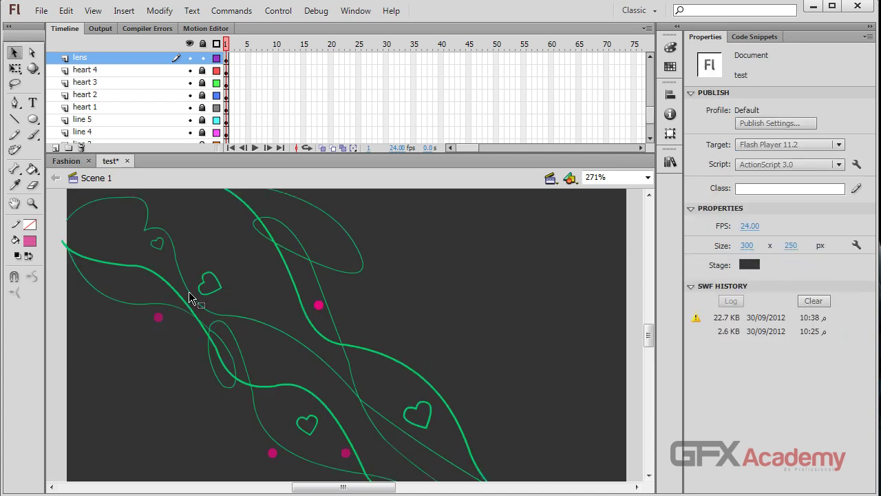
left_click(320, 306)
left_click(832, 169)
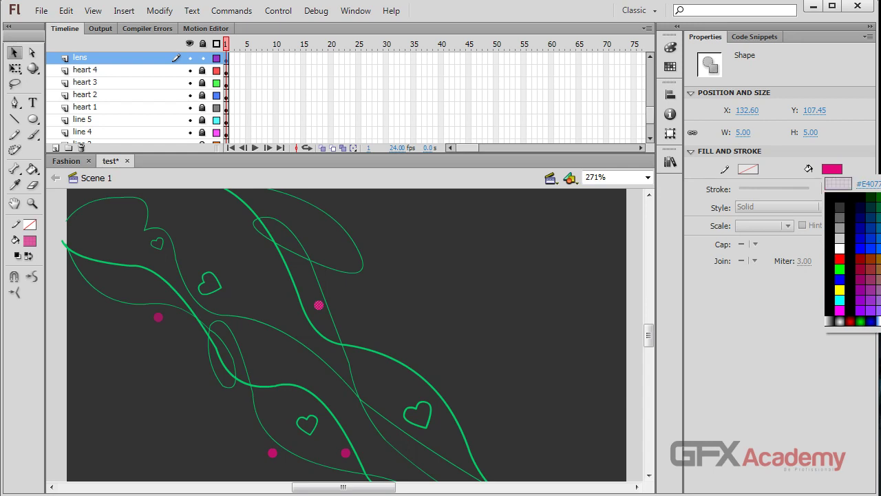
key("Return")
key("ctrl+s")
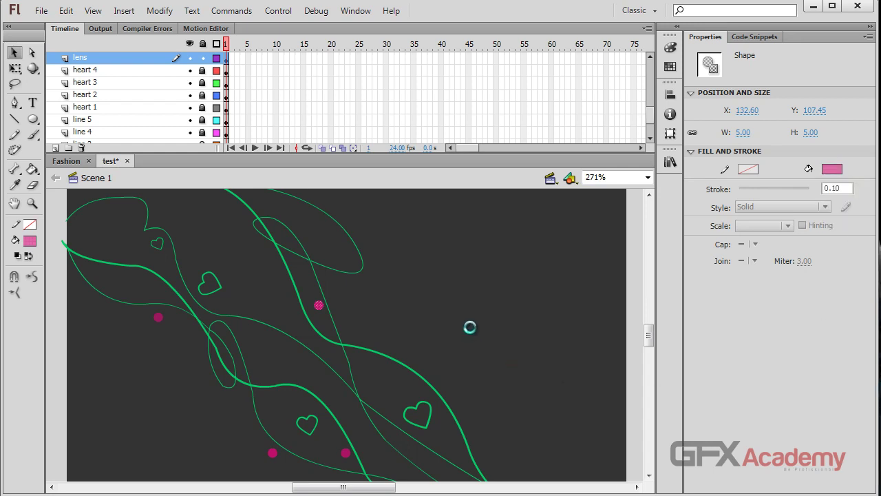
left_click(412, 275)
- Select all the pink circles of the lens layer and distribute them to separate layers
scroll(446, 282, "down", 3)
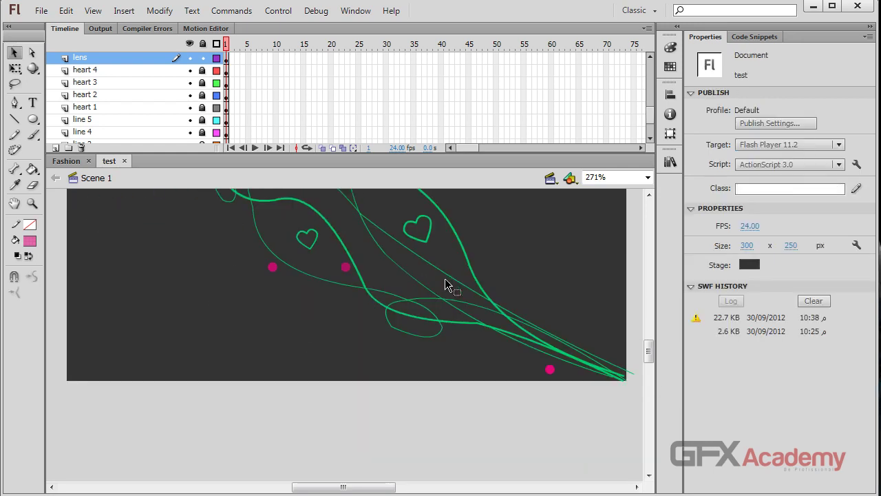
scroll(385, 296, "up", 2)
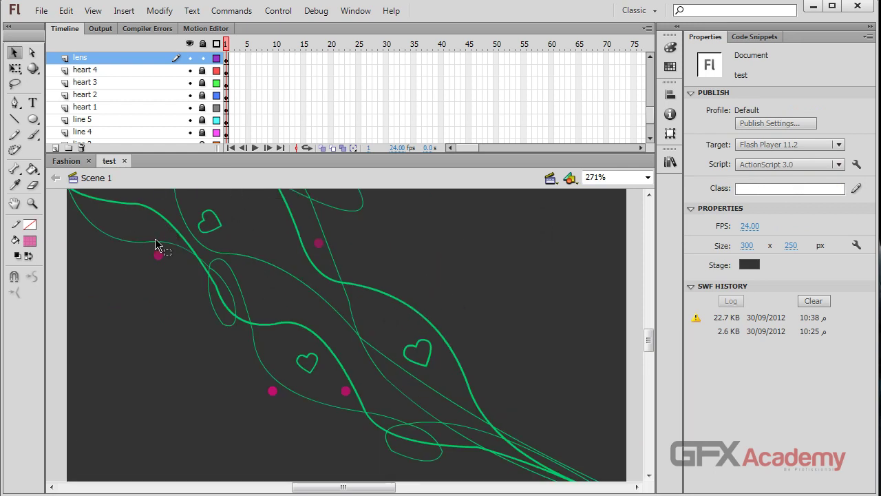
key("ctrl+a")
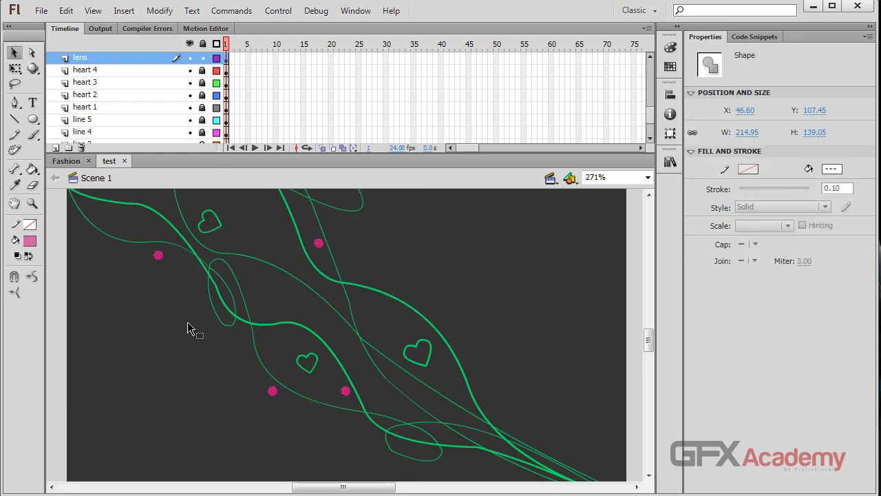
right_click(318, 244)
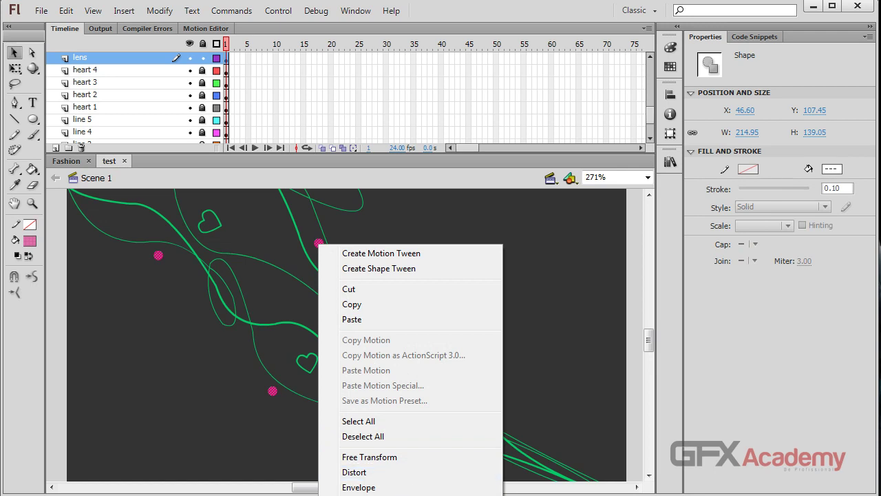
key("ctrl+shift+d")
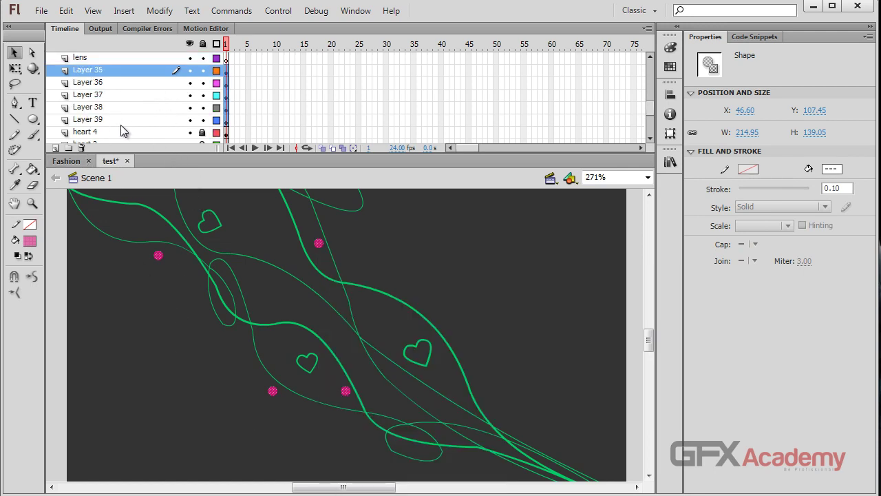
- Delete the emptied lens layer above the new circle layers
scroll(121, 129, "up", 1)
left_click(123, 70)
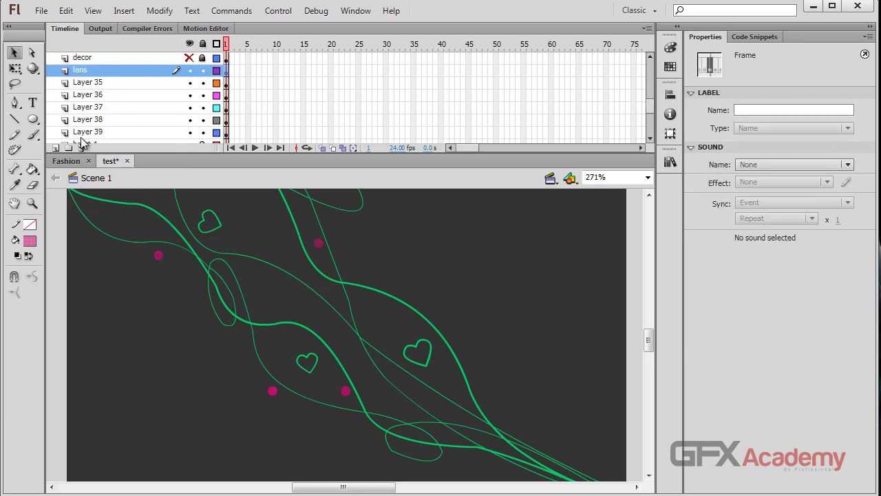
double_click(100, 70)
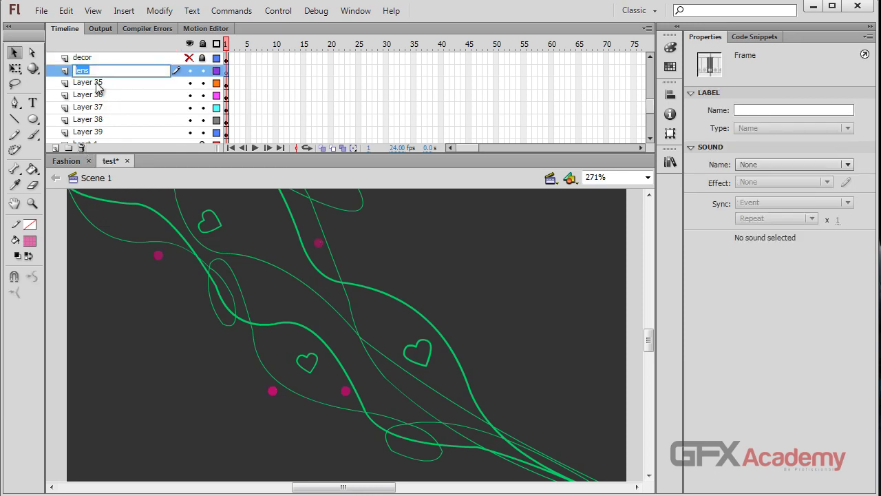
key("Return")
left_click(84, 148)
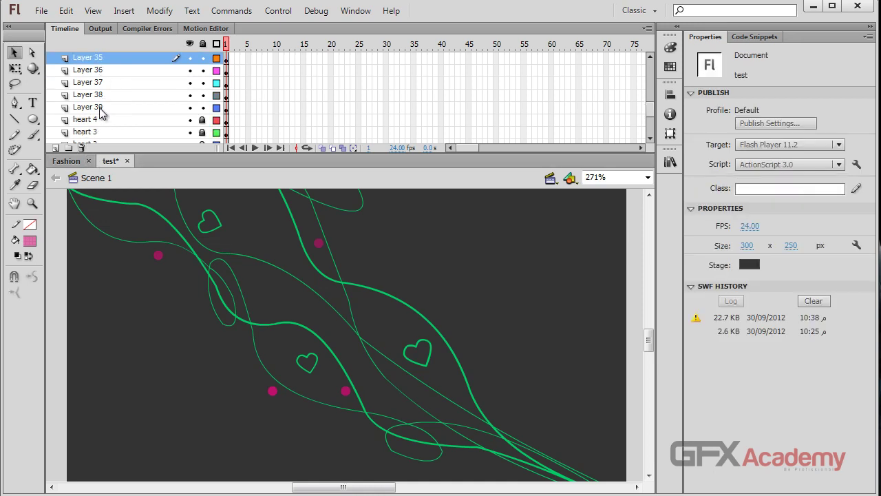
- Identify the circle held by Layer 39 and rename that layer as lens 1
left_click(105, 113)
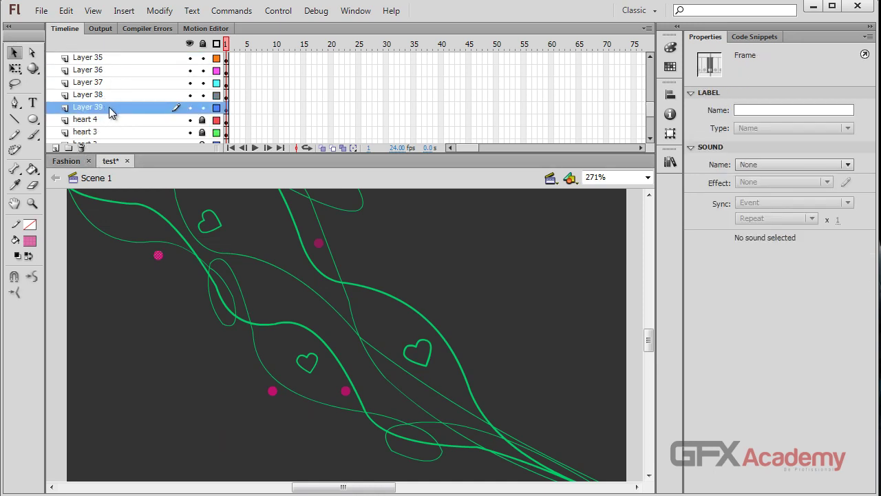
scroll(111, 113, "down", 1)
scroll(305, 252, "down", 5)
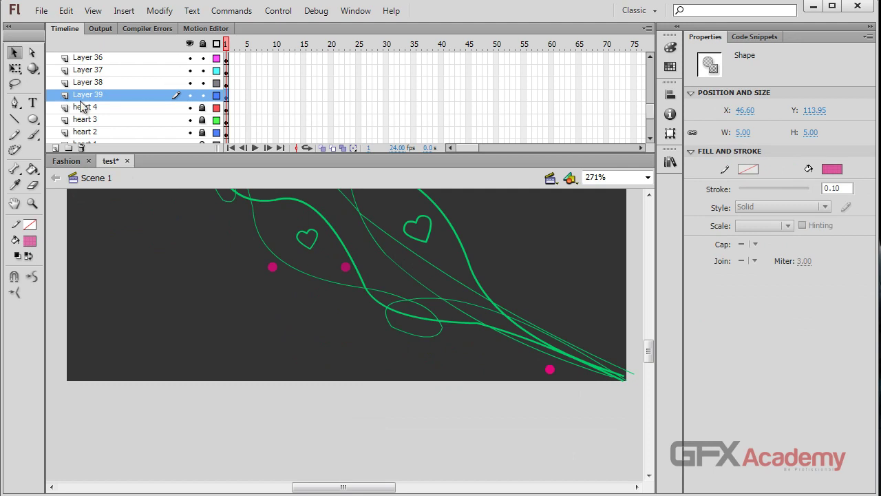
left_click(129, 97)
scroll(337, 367, "up", 3)
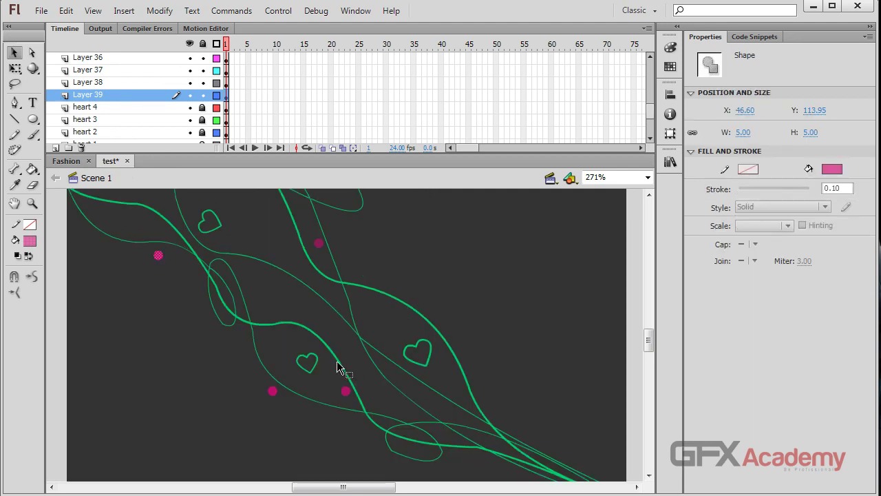
scroll(337, 367, "up", 2)
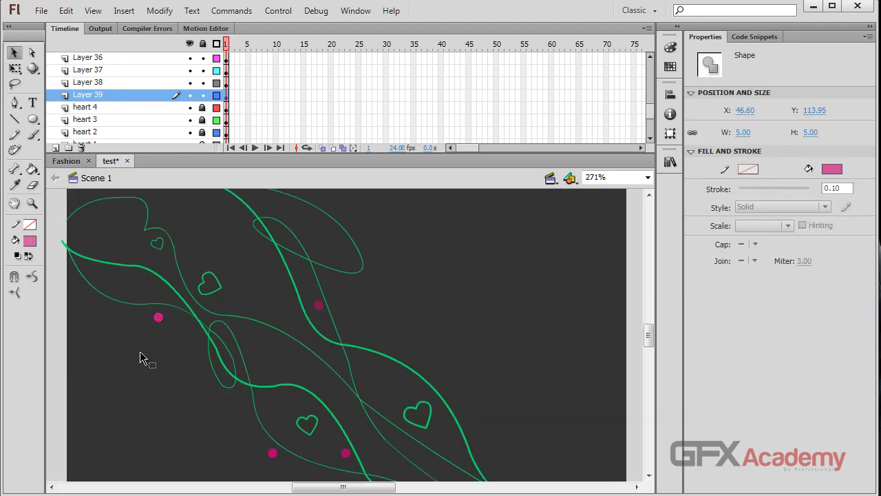
double_click(109, 95)
type("lens")
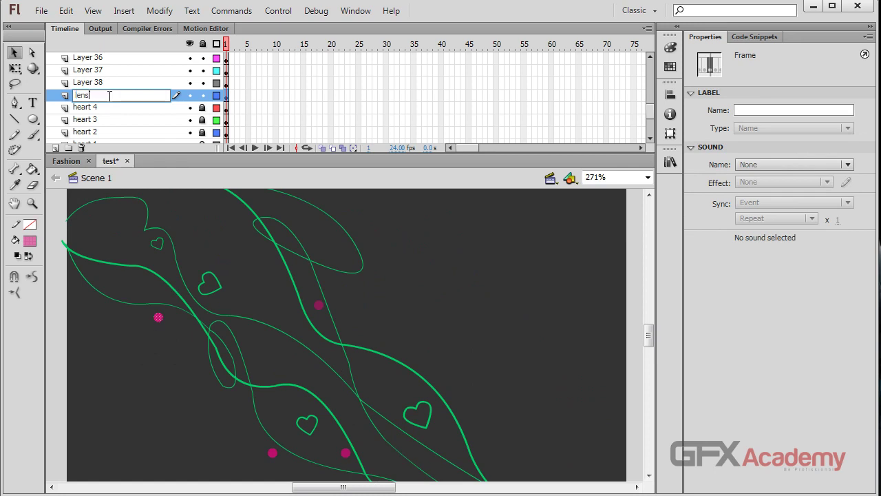
type(" 1")
key("Return")
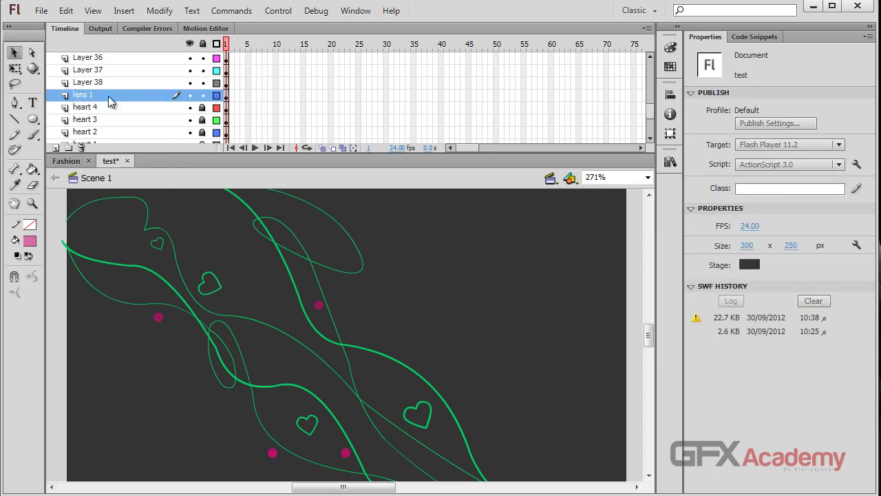
- Rename Layer 38 as lens 2 and Layer 37 as lens 3
double_click(118, 83)
type("lens ")
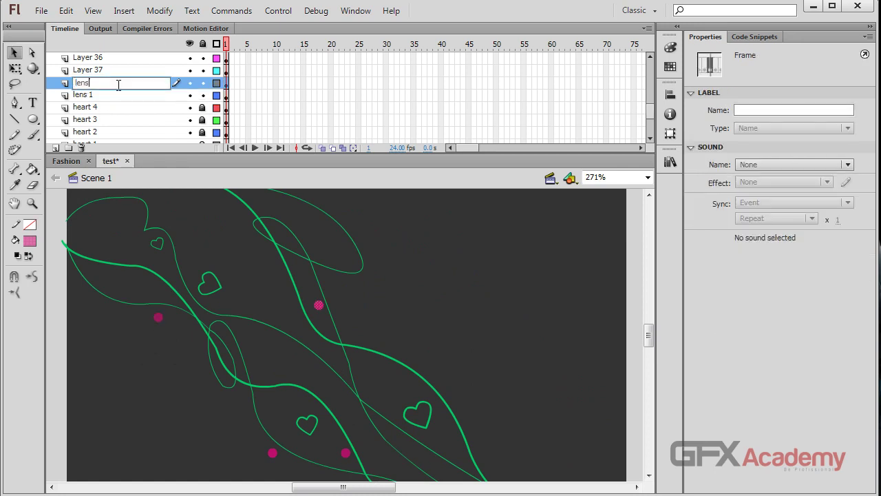
type("2")
key("Return")
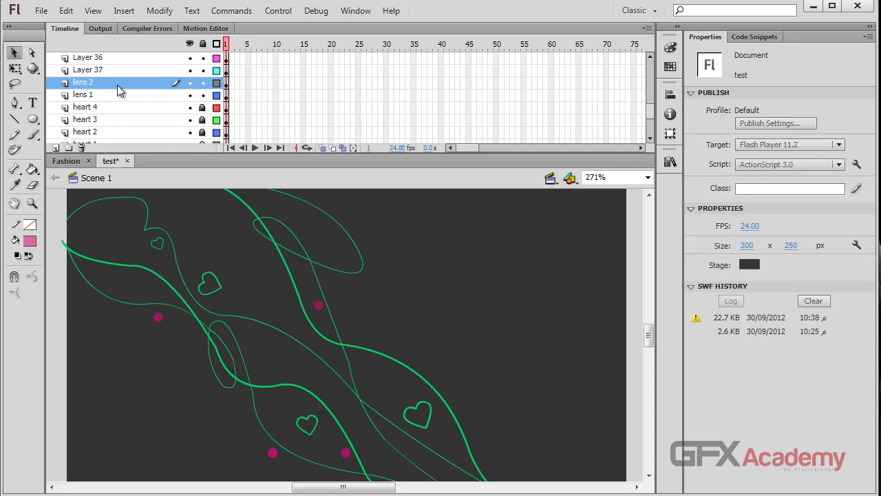
double_click(165, 70)
type("lens")
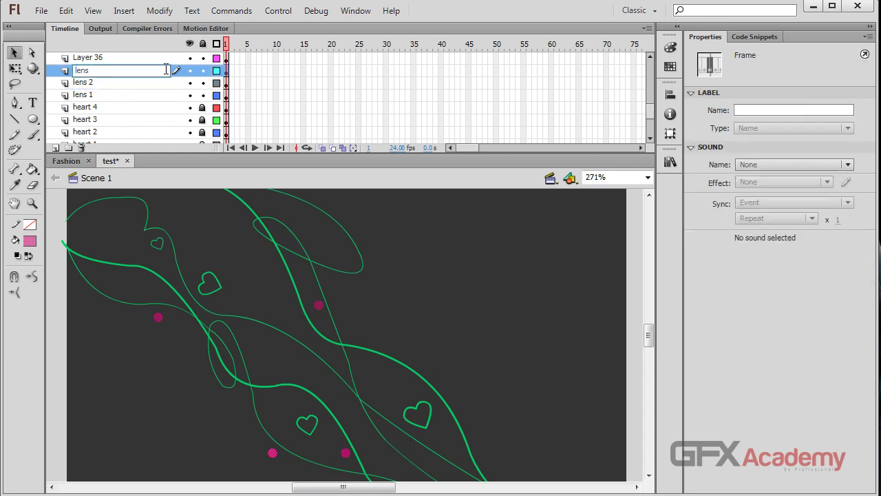
type(" 3")
key("Return")
- Rename Layer 36 as lens 4 and save the document
double_click(165, 60)
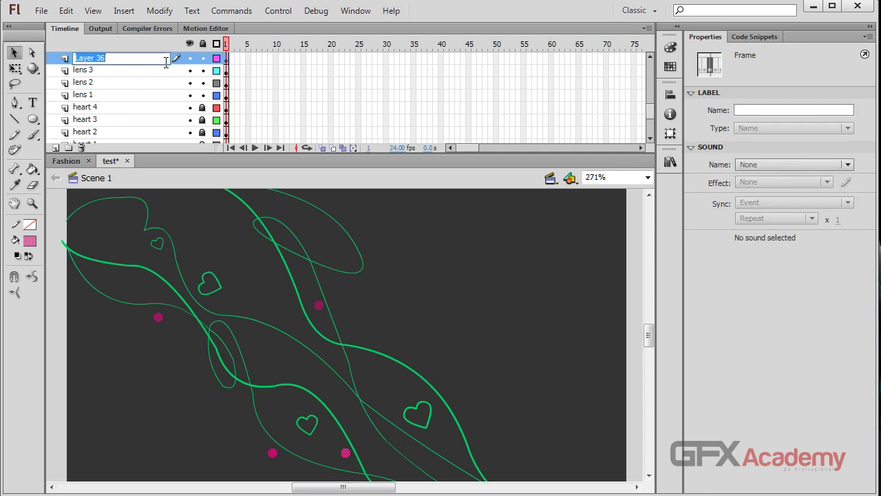
type("lens 4")
key("Return")
key("ctrl+s")
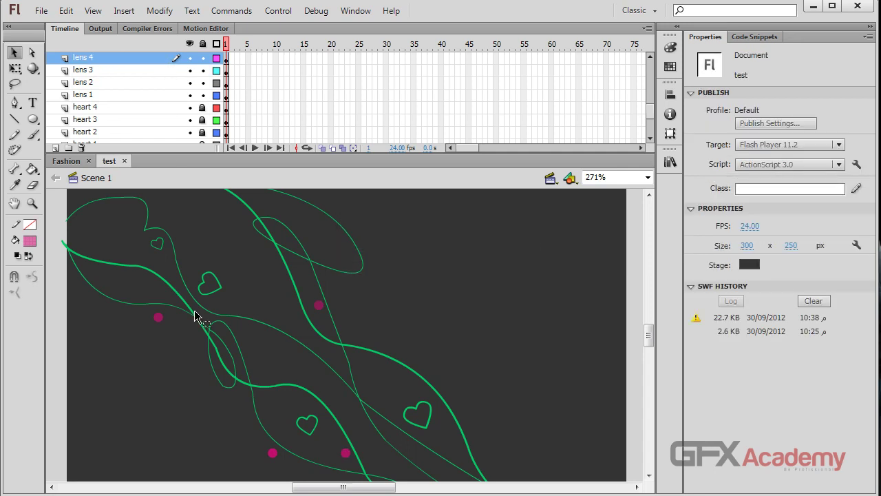
- Identify the circle held by Layer 35, rename that layer as lens 5 and save the document
scroll(153, 70, "up", 2)
left_click(153, 70)
left_click(125, 72)
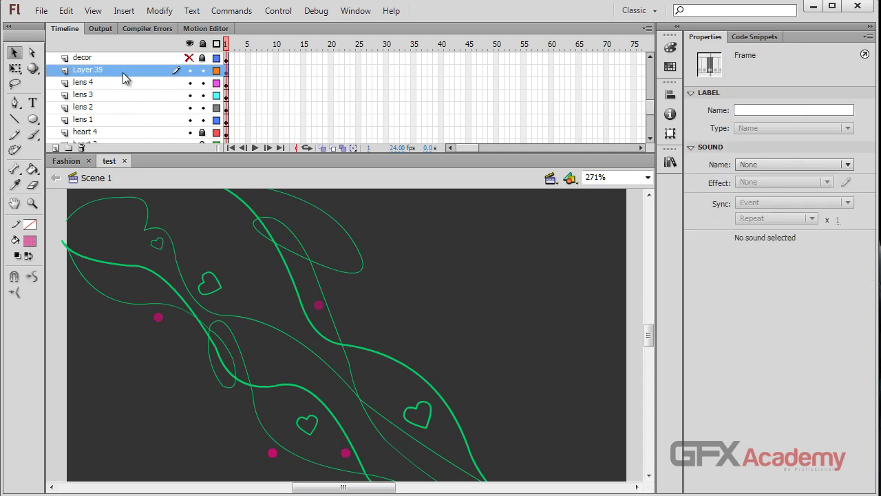
scroll(222, 240, "down", 2)
scroll(365, 291, "down", 1)
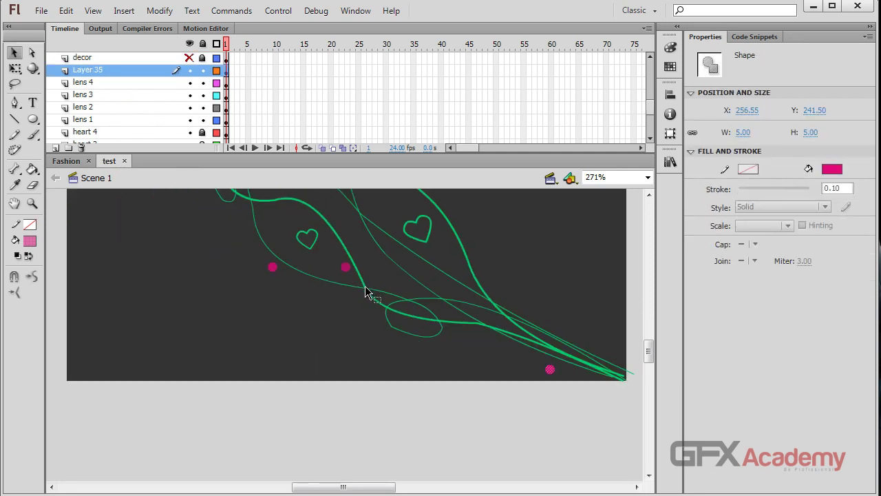
scroll(156, 277, "up", 1)
double_click(135, 71)
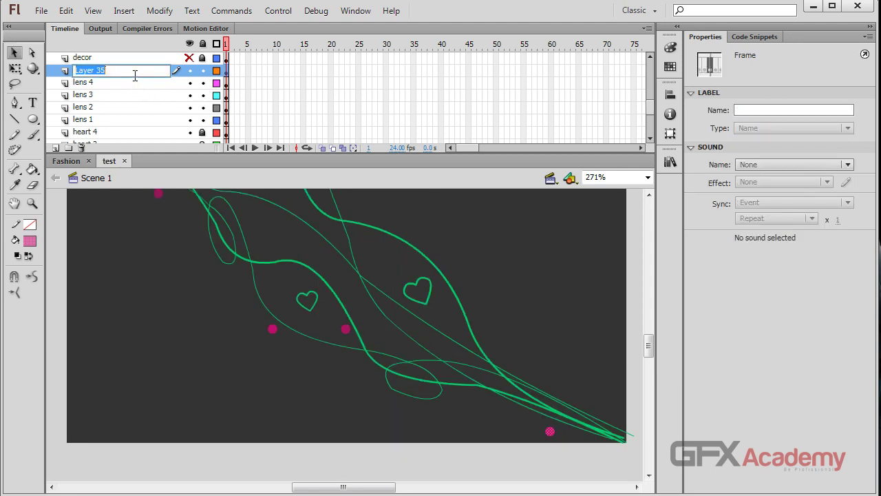
type("lens 5")
key("Return")
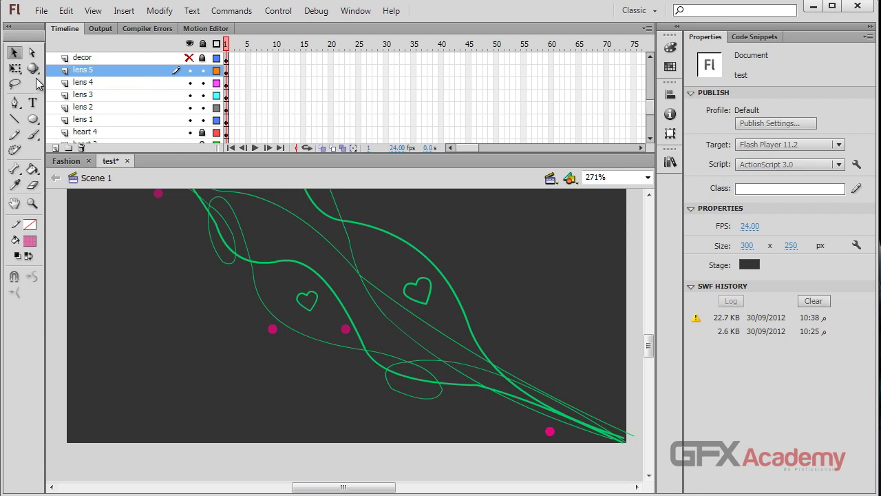
key("ctrl+s")
- Examine the circles on the stage and look through the layer stack down to the image layer
scroll(186, 273, "down", 2)
scroll(190, 242, "up", 4)
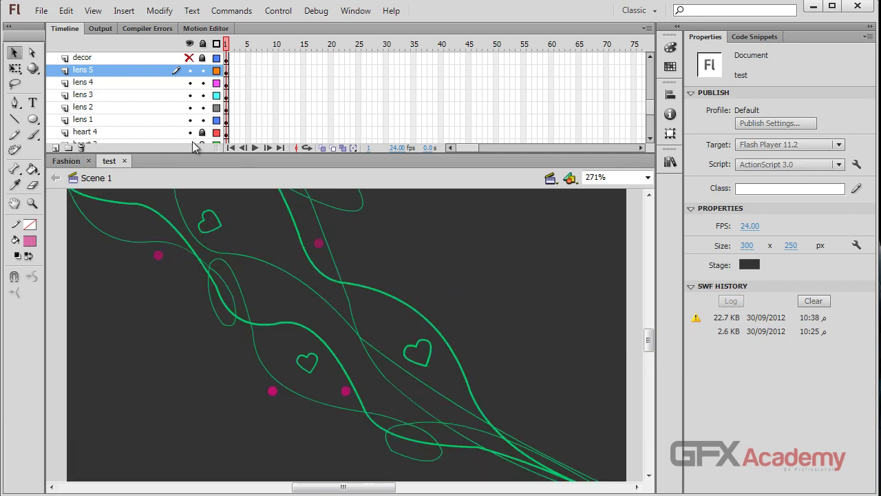
scroll(143, 128, "down", 3)
scroll(142, 126, "down", 3)
scroll(167, 105, "up", 2)
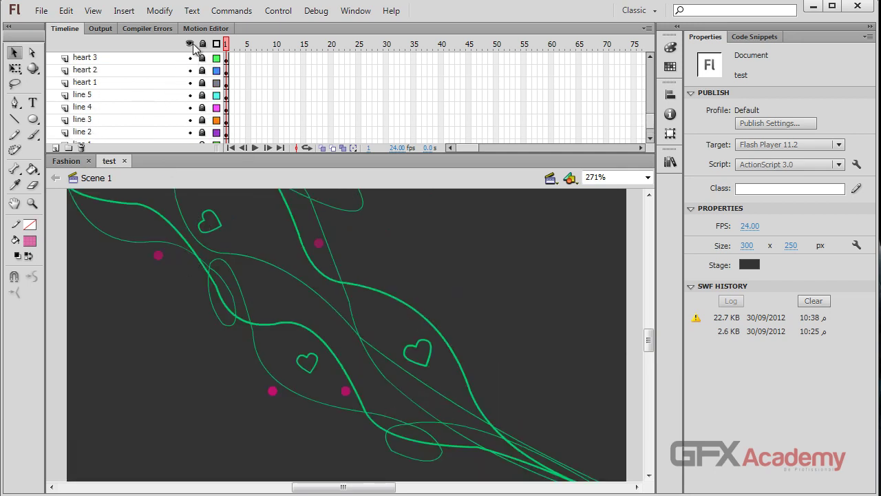
scroll(147, 108, "down", 2)
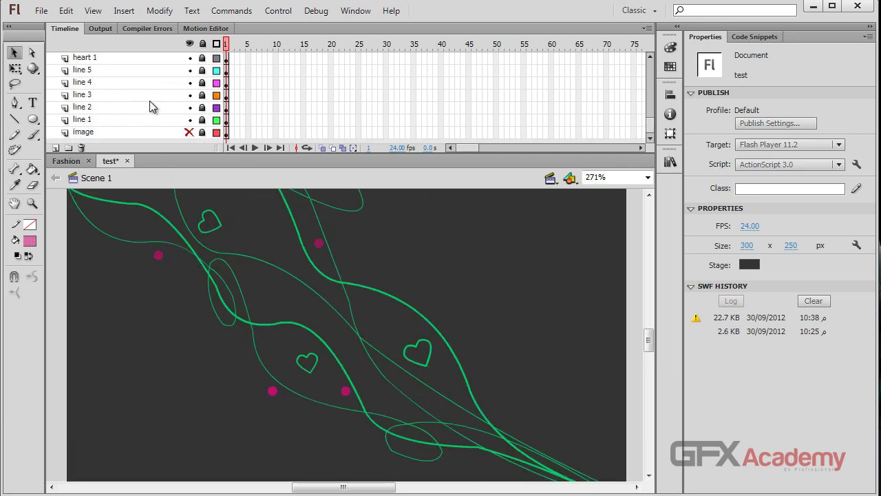
- Make the hidden image layer visible and add a new layer directly above it
left_click(189, 131)
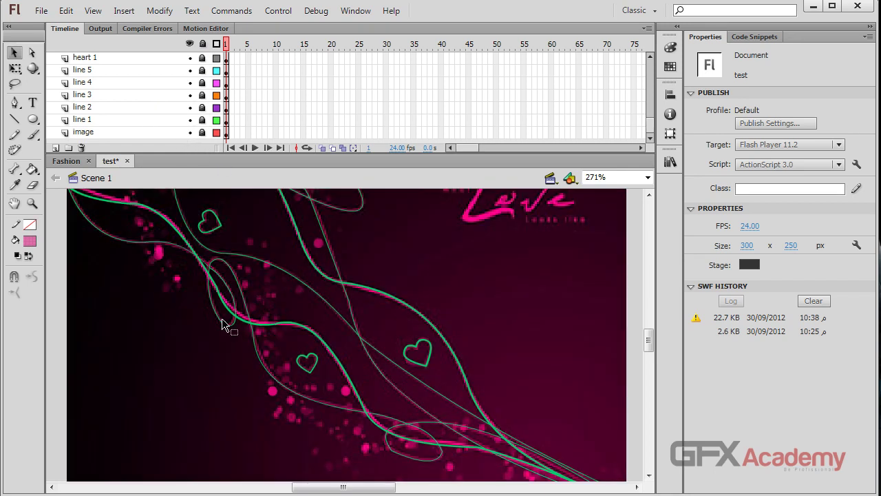
key("ctrl+minus")
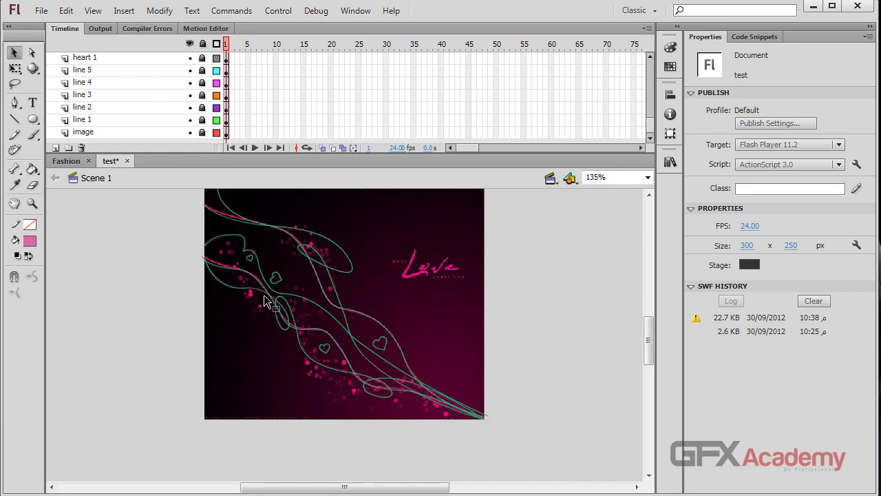
left_click_drag(403, 266, 389, 290)
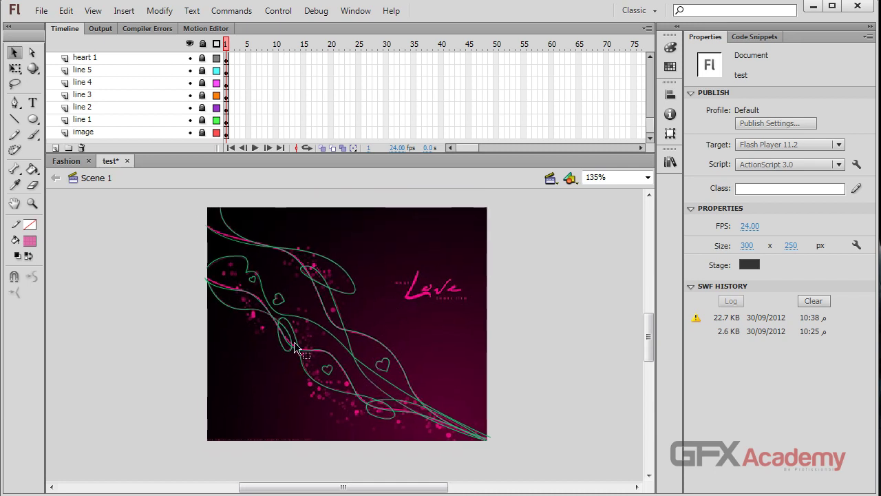
left_click(130, 132)
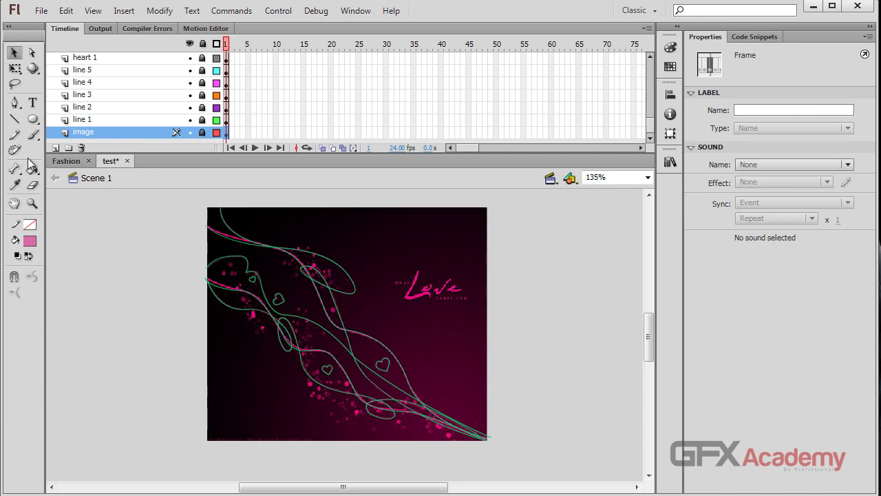
- Draw a rectangle about 307 by 257 px over the whole stage, with no stroke and a white-to-black radial gradient fill
left_click(32, 118)
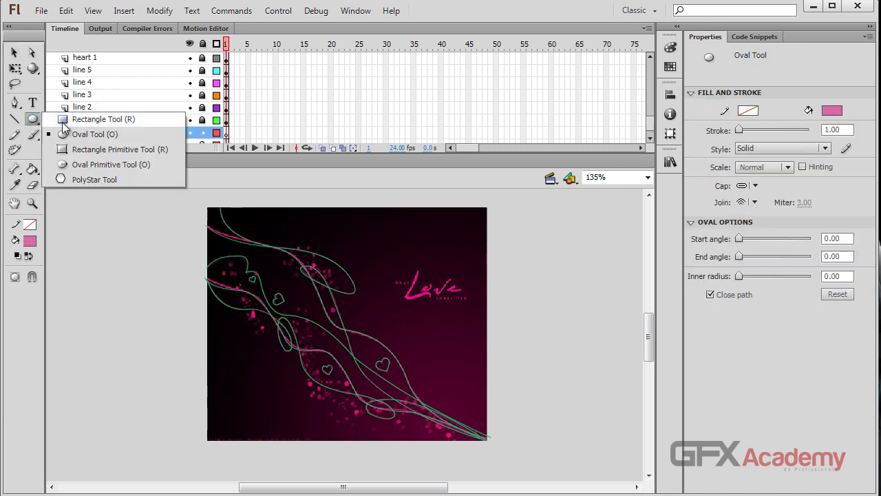
left_click(110, 120)
left_click(31, 225)
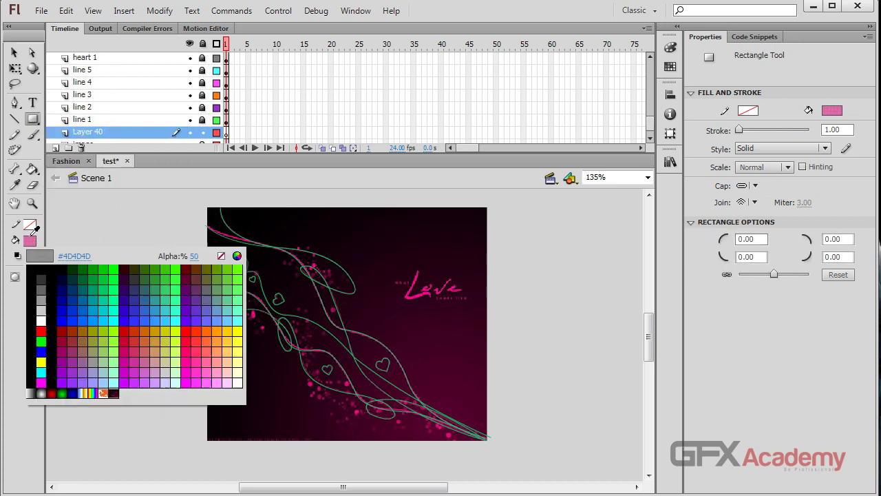
left_click_drag(195, 256, 338, 252)
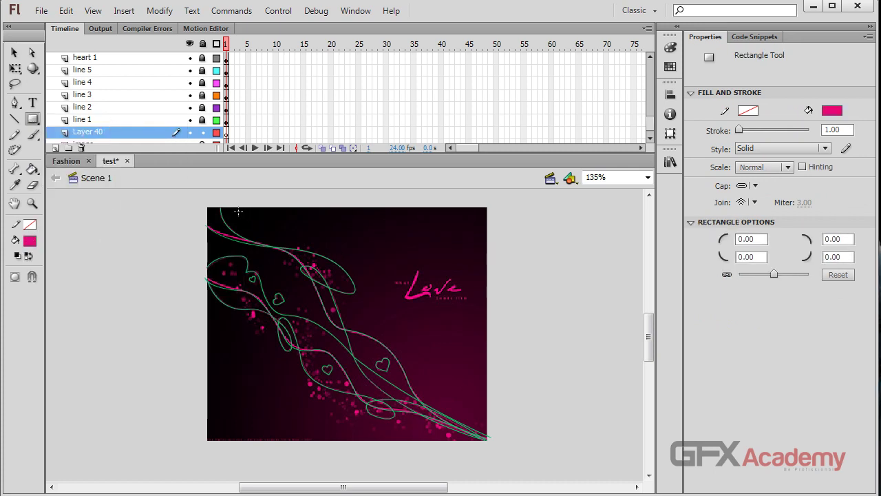
left_click(30, 240)
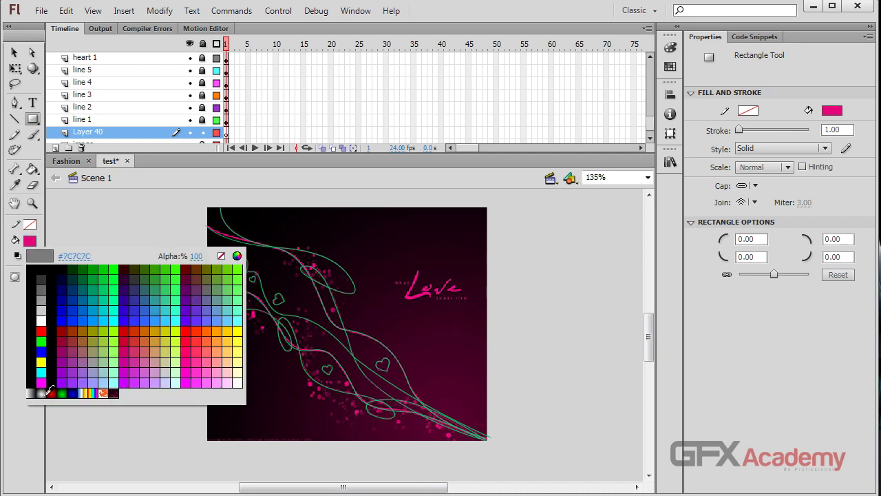
left_click(46, 393)
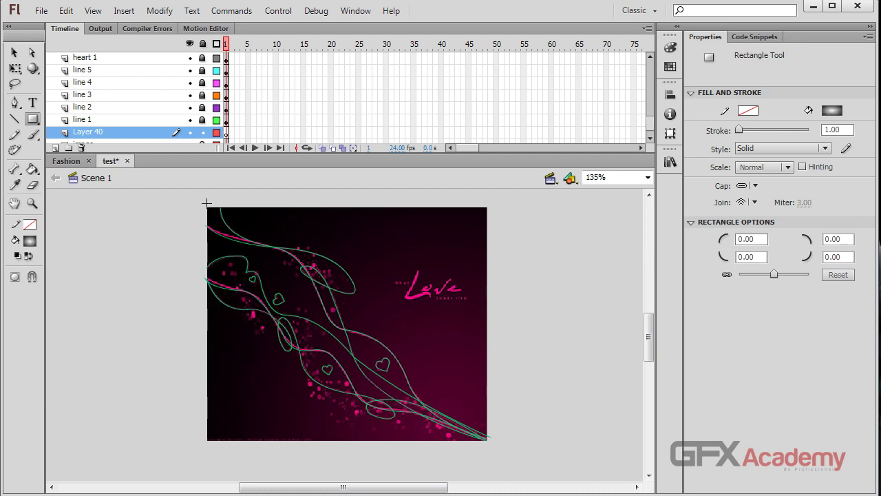
left_click_drag(204, 205, 492, 447)
- Move the gradient rectangle off the stage to the left of the banner, so the reference image is uncovered
left_click(16, 53)
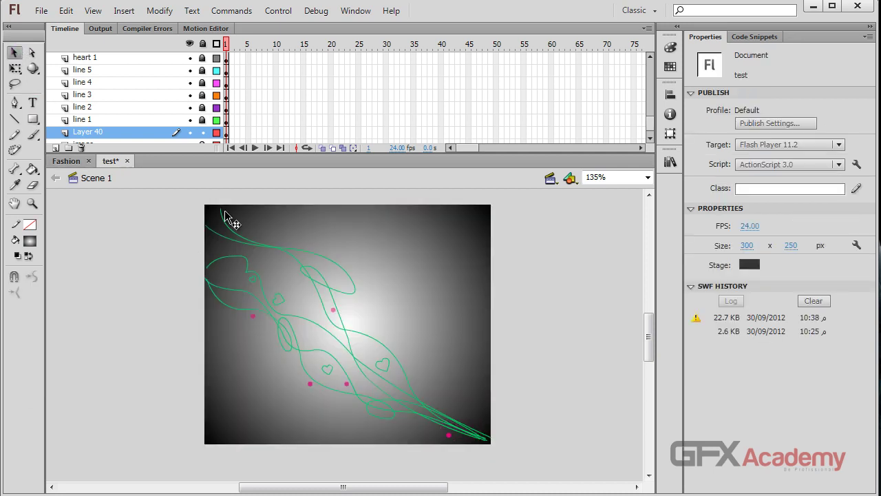
left_click(395, 254)
left_click_drag(331, 242, 525, 291)
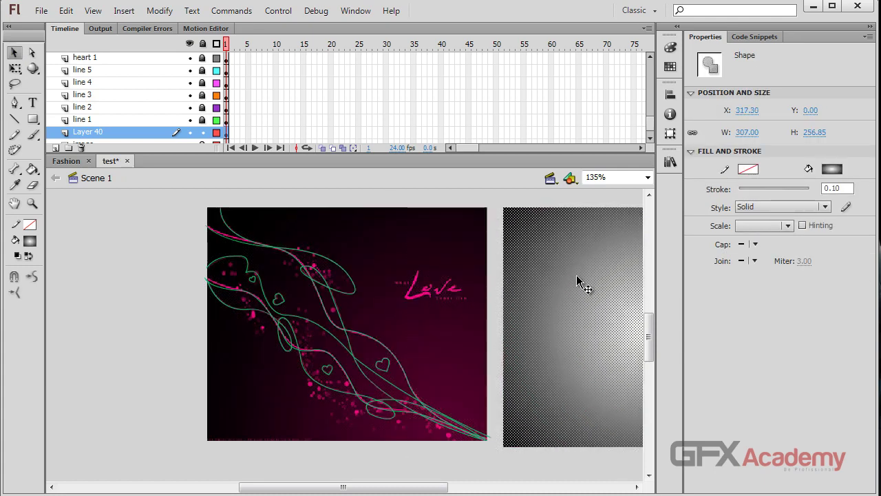
left_click(670, 47)
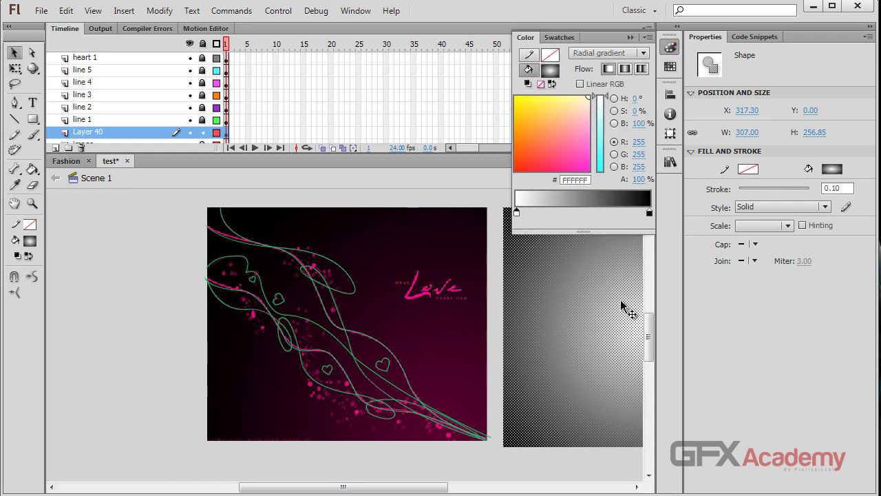
left_click_drag(615, 311, 148, 402)
left_click_drag(376, 340, 458, 300)
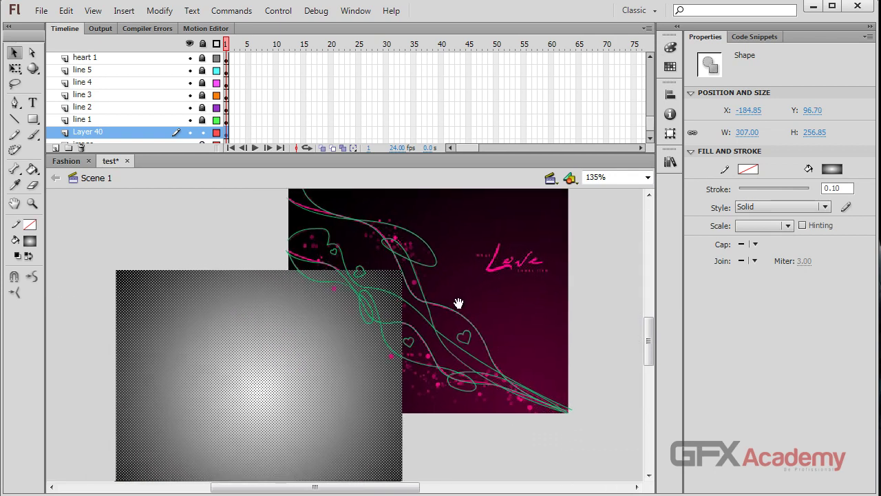
left_click_drag(338, 379, 173, 342)
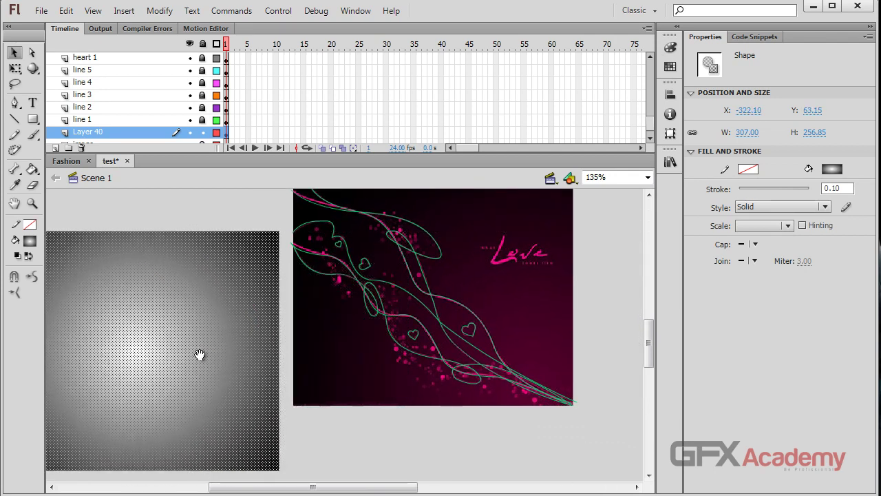
left_click_drag(309, 326, 353, 350)
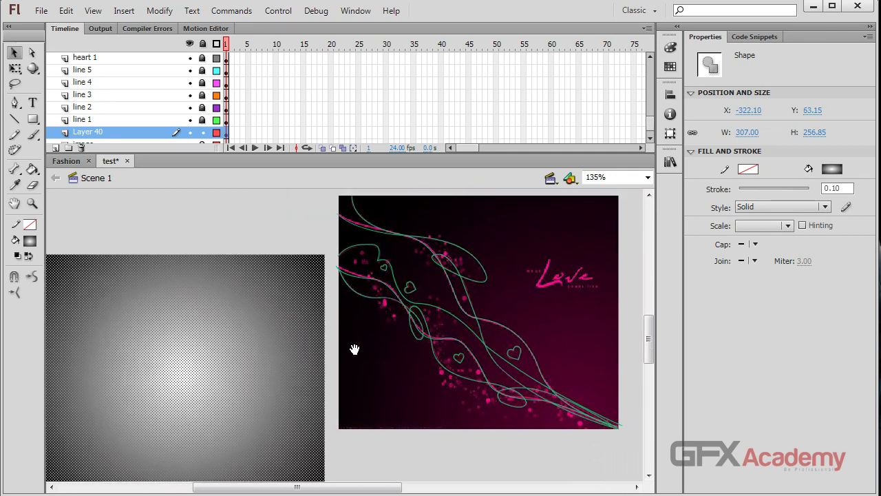
- Move the centre of the rectangle's radial gradient toward its lower-right corner with the Gradient Transform tool
left_click(194, 233)
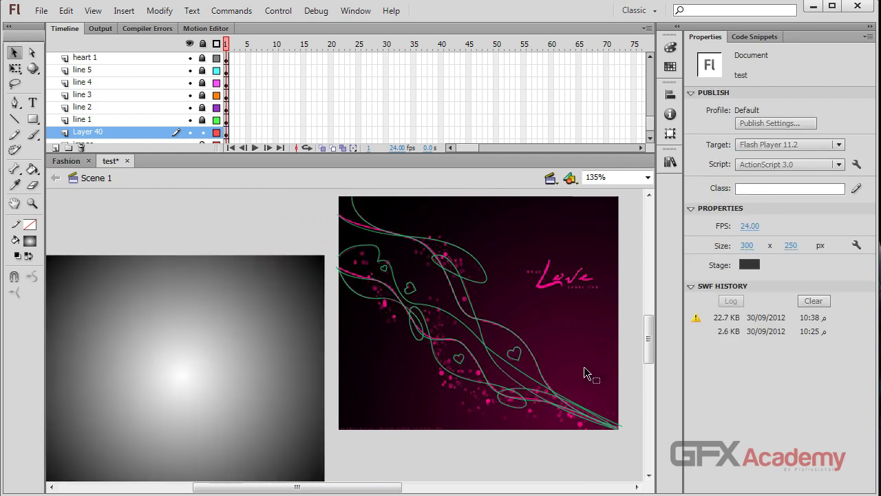
left_click(226, 372)
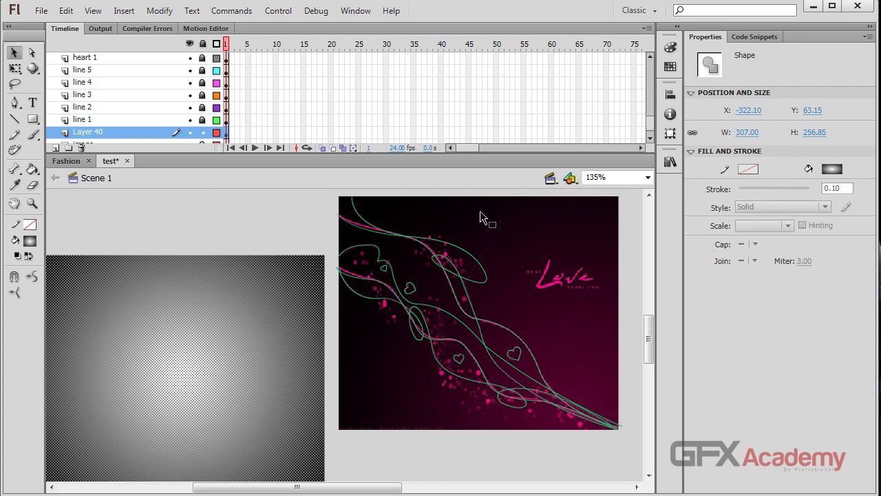
key("f")
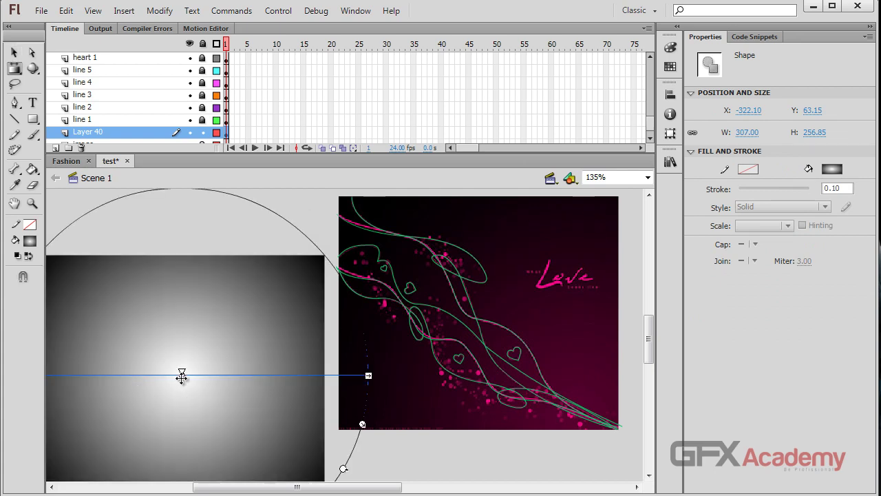
left_click_drag(182, 376, 254, 471)
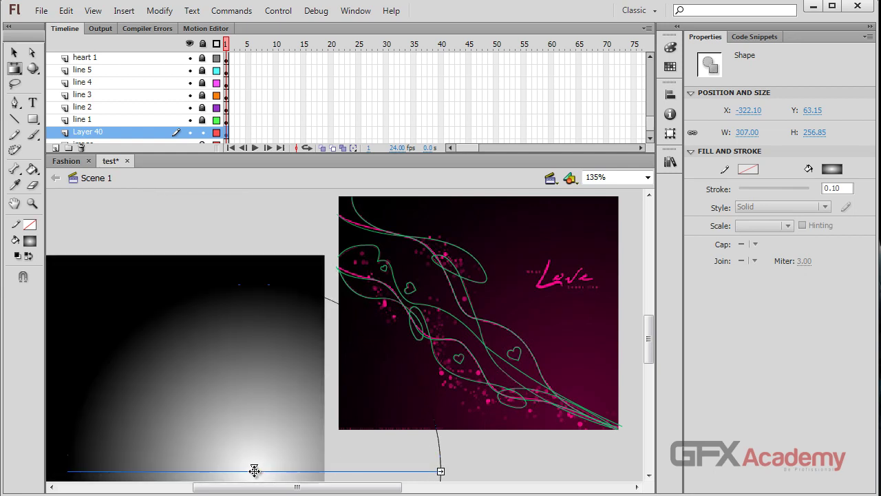
left_click(165, 232)
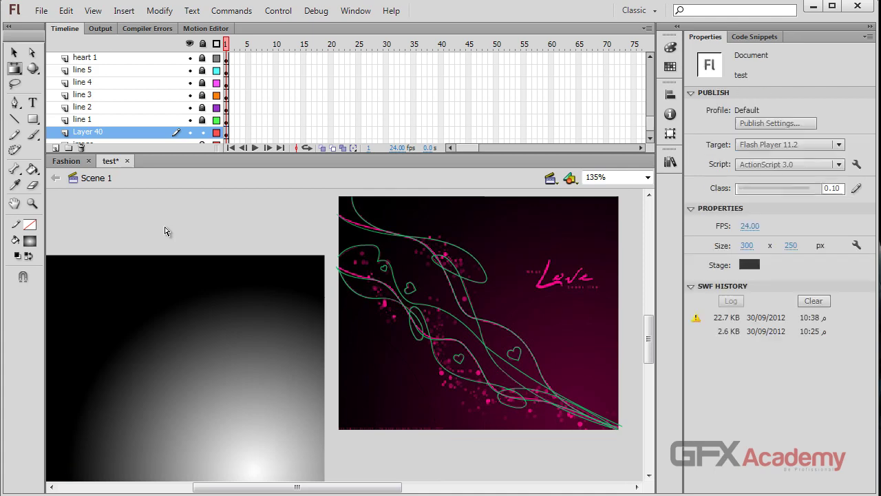
- Sample the rectangle's gradient colours from the image: dark magenta #4E0028 for the inner stop and black #000000 for the outer stop
left_click(14, 54)
left_click(276, 386)
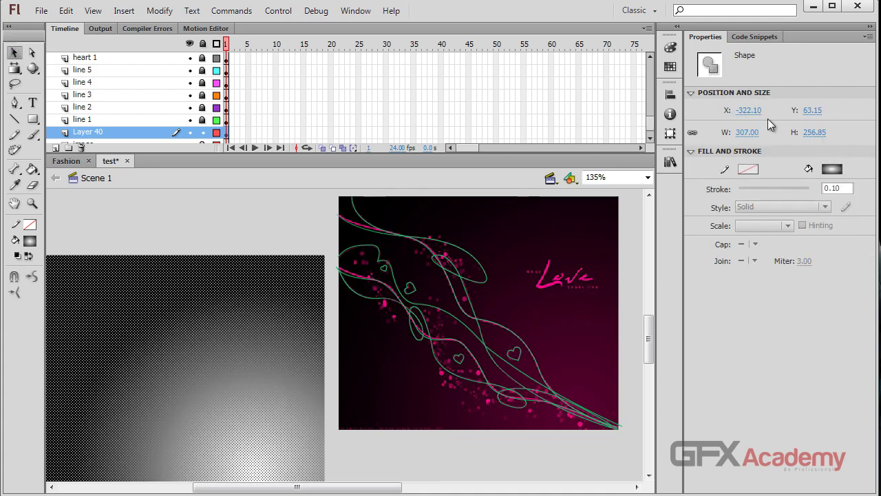
left_click(670, 48)
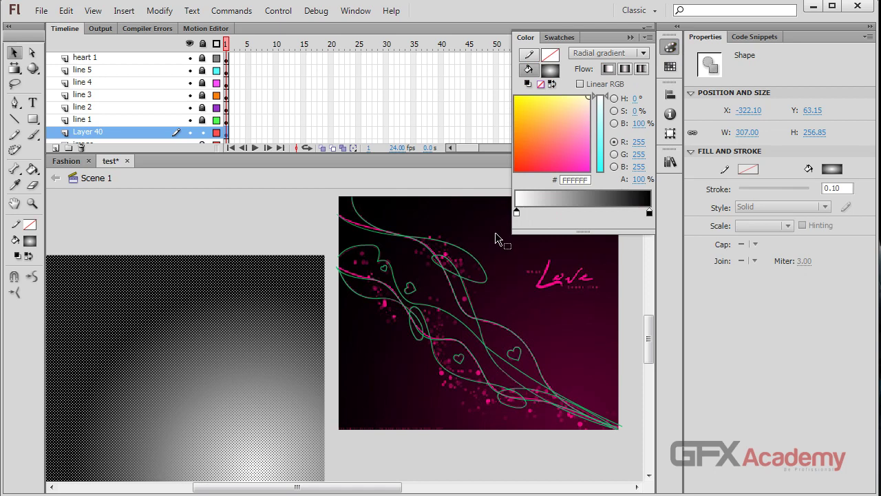
left_click(517, 213)
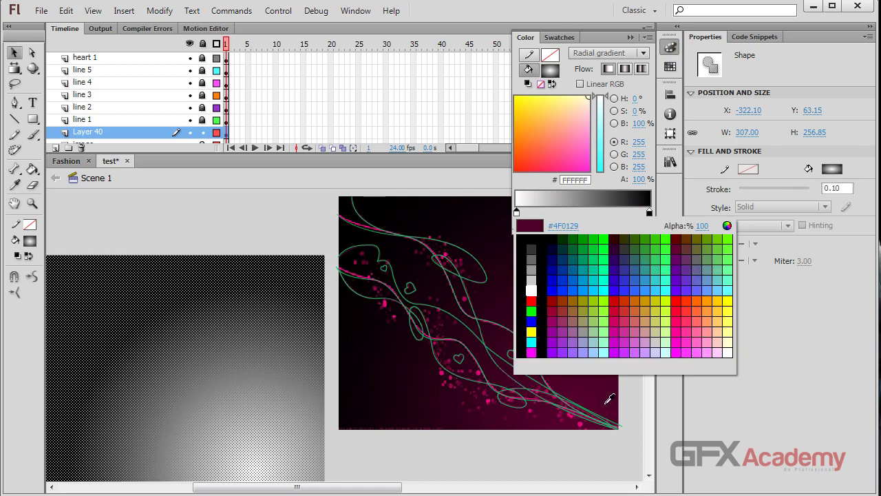
left_click(608, 395)
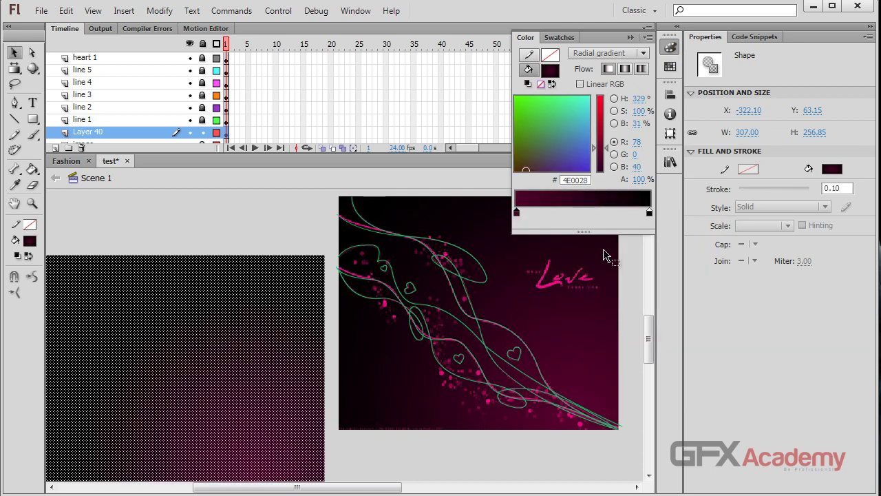
left_click(649, 213)
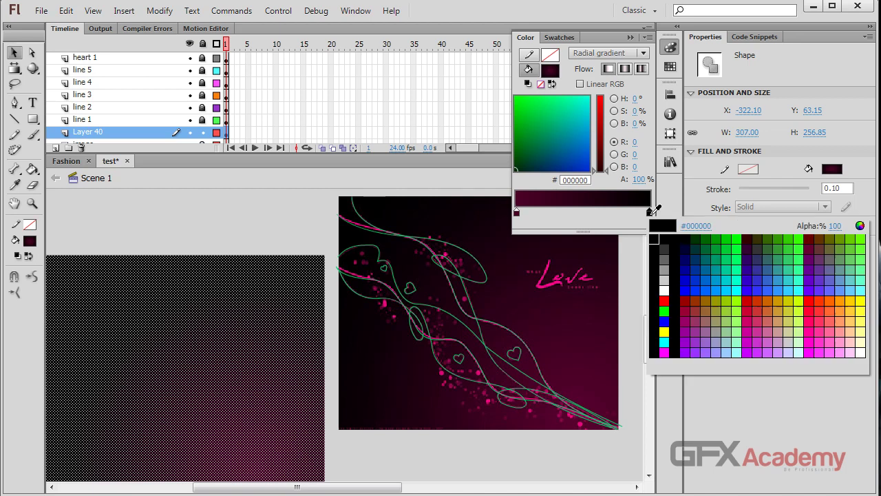
left_click(371, 198)
left_click(206, 226)
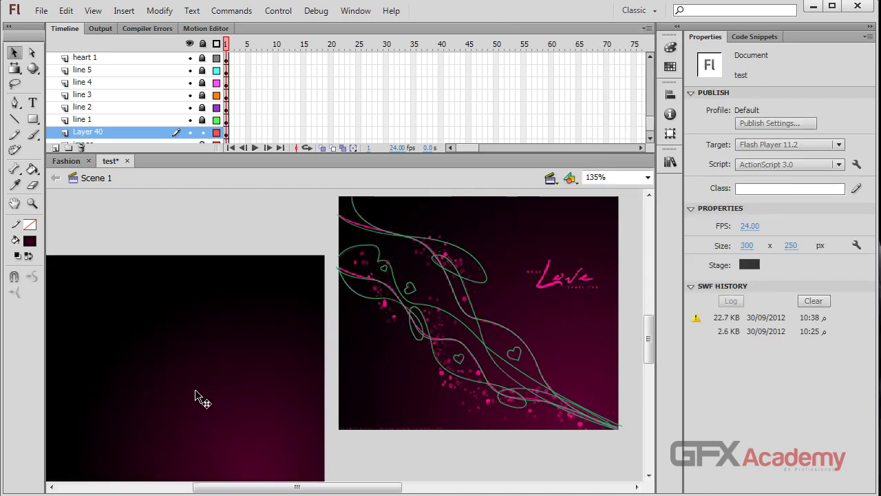
- Add a third stop between the gradient's two ends and colour it #17010E, sampled from the dark part of the image
left_click_drag(192, 391, 197, 368)
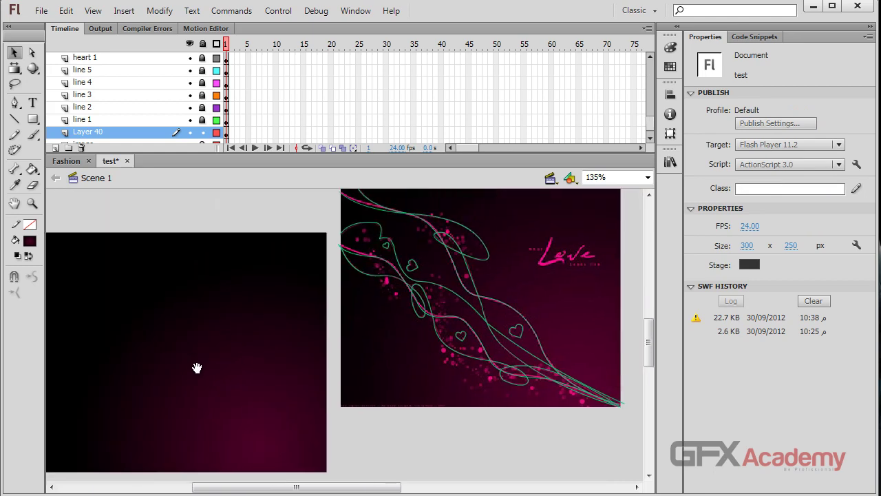
left_click(238, 355)
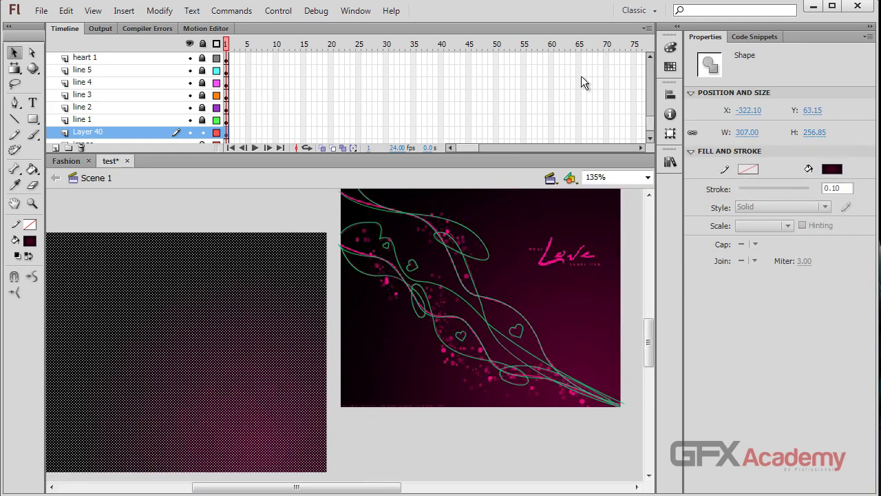
left_click(203, 227)
left_click(230, 298)
left_click(669, 46)
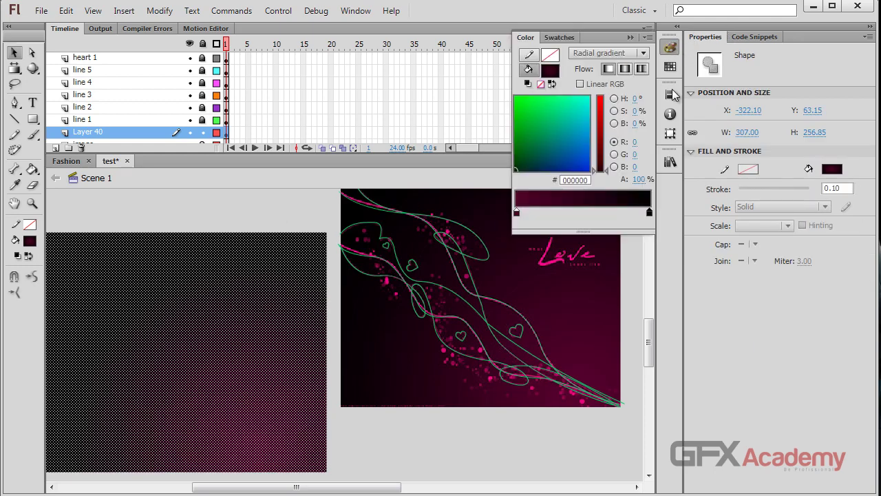
left_click(601, 213)
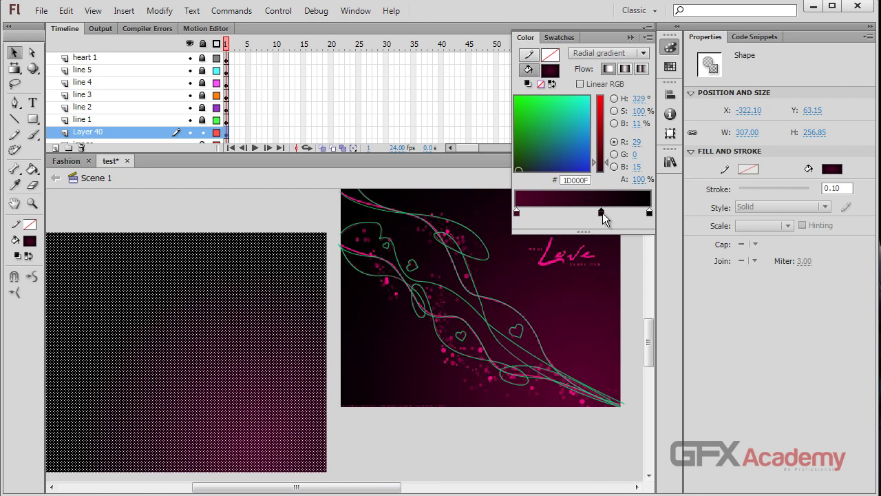
double_click(602, 212)
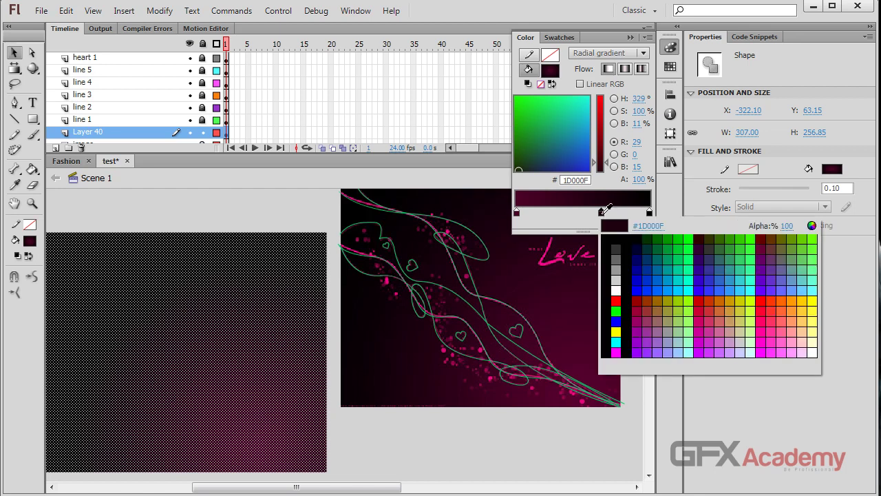
left_click(497, 214)
left_click(250, 210)
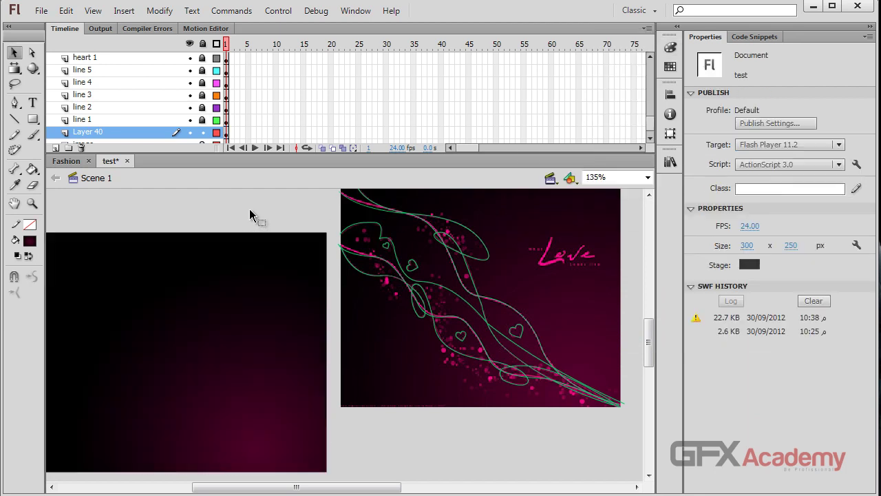
- Lighten the middle stop of the rectangle's radial gradient to #3F0327
left_click(249, 351)
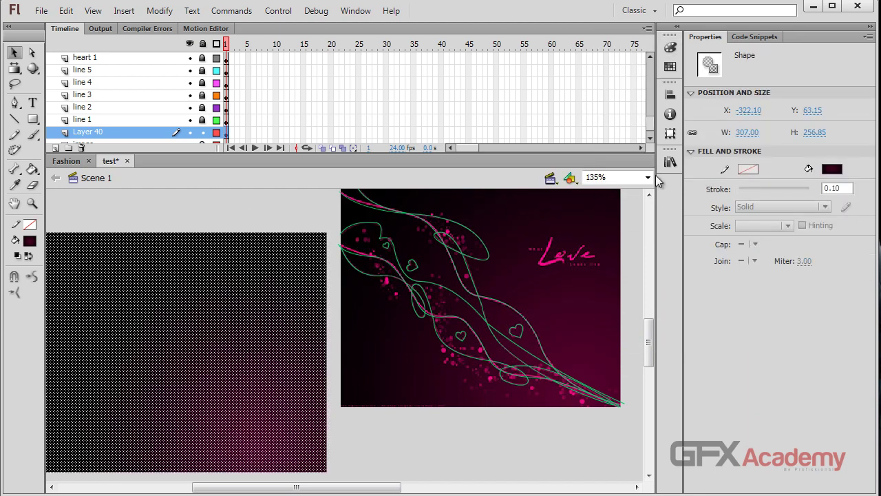
left_click(669, 47)
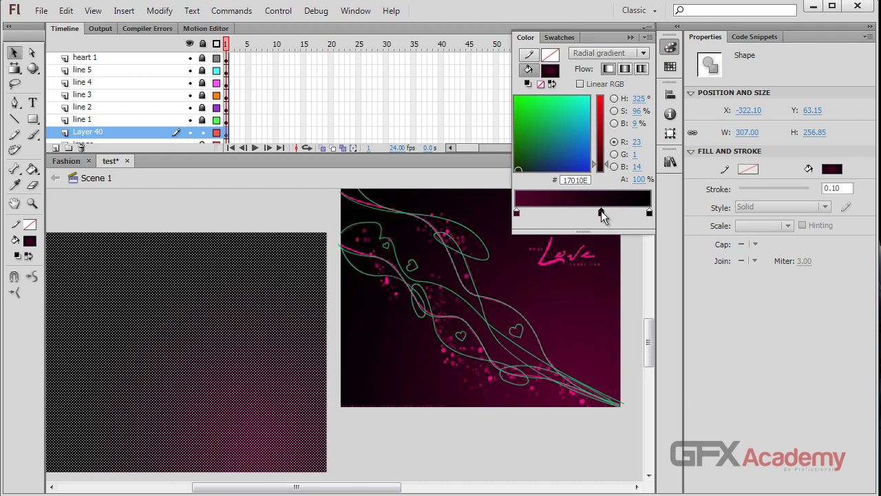
left_click(601, 214)
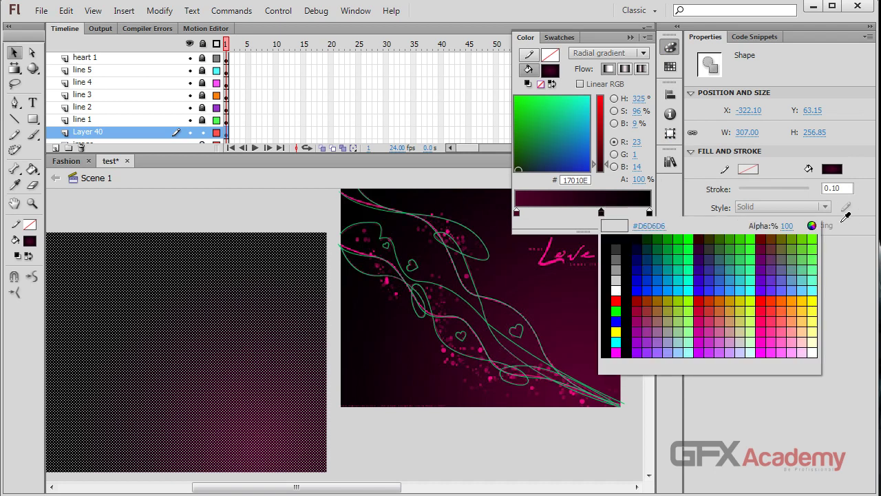
left_click(814, 227)
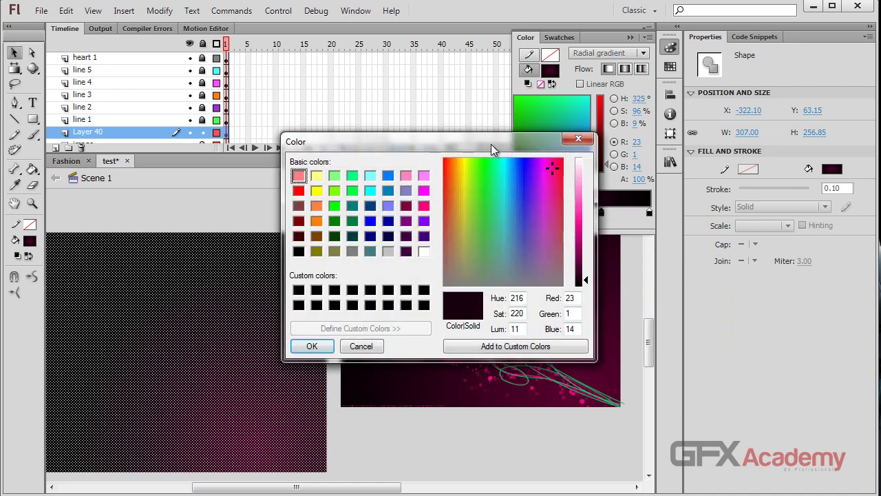
left_click_drag(490, 144, 402, 57)
left_click_drag(500, 200, 500, 189)
left_click(225, 261)
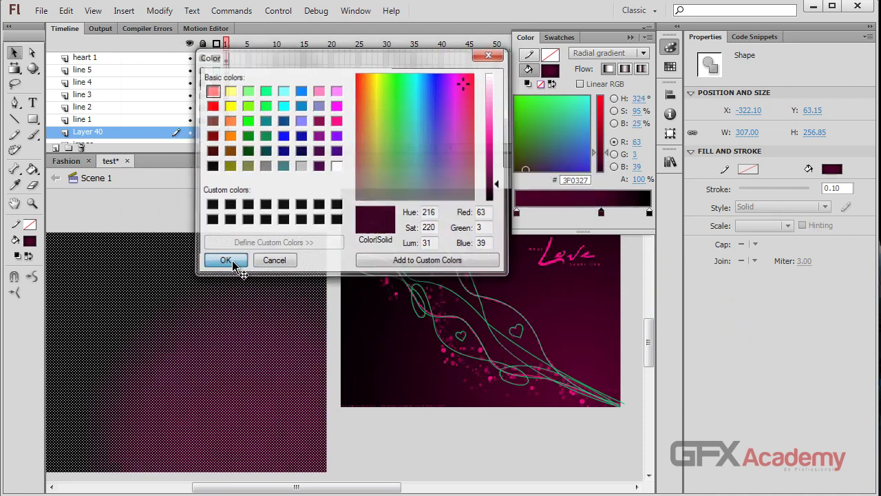
left_click(216, 216)
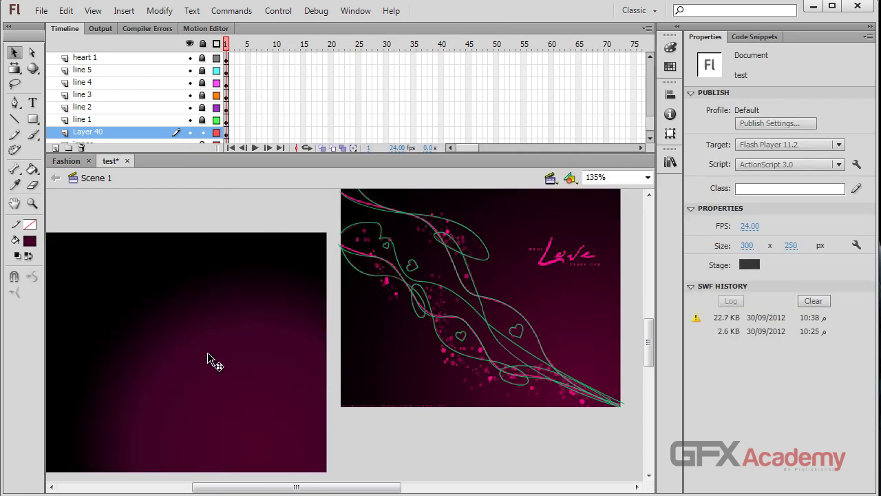
- Move the gradient's middle stop close to the outer black stop and darken it to #2B021B
left_click(228, 327)
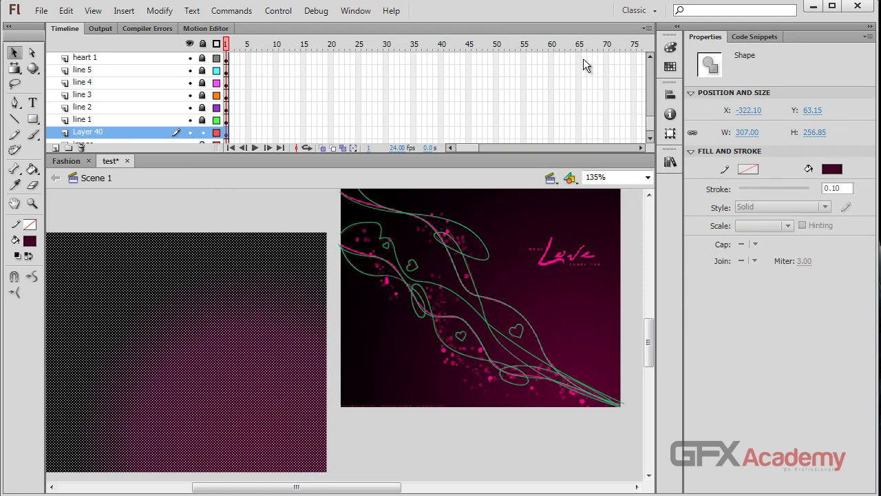
left_click(671, 48)
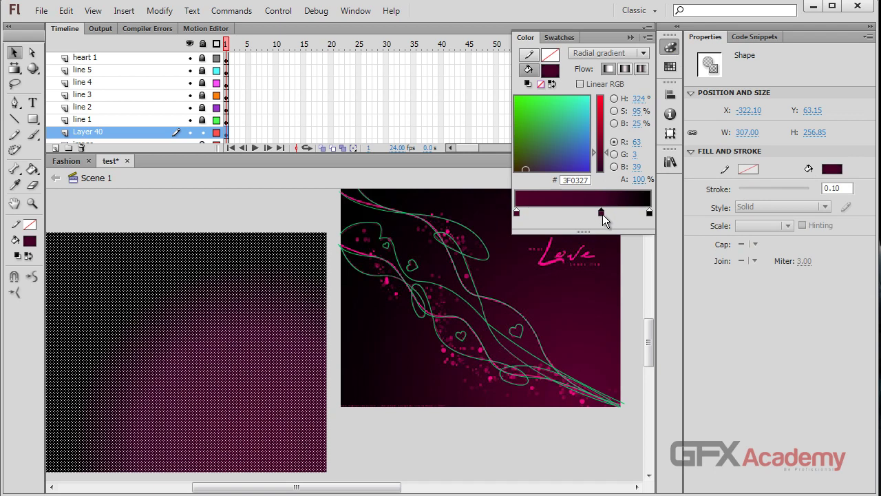
left_click_drag(599, 214, 559, 213)
left_click_drag(567, 212, 639, 219)
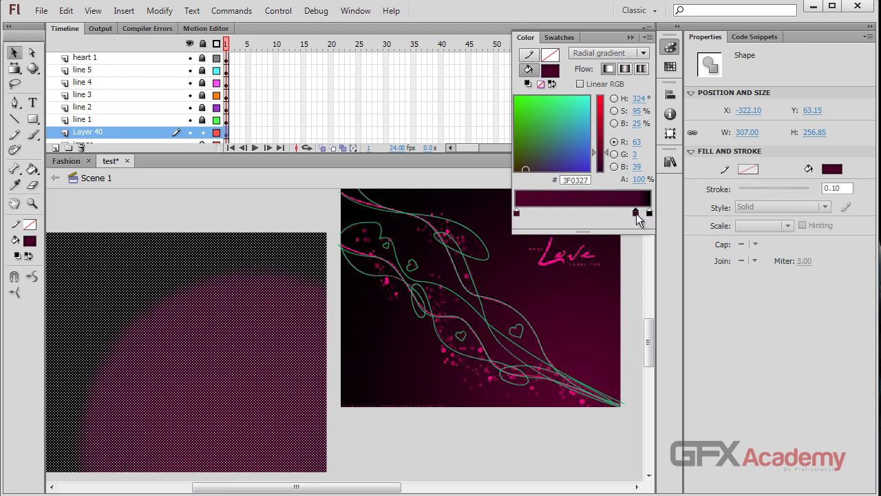
double_click(636, 214)
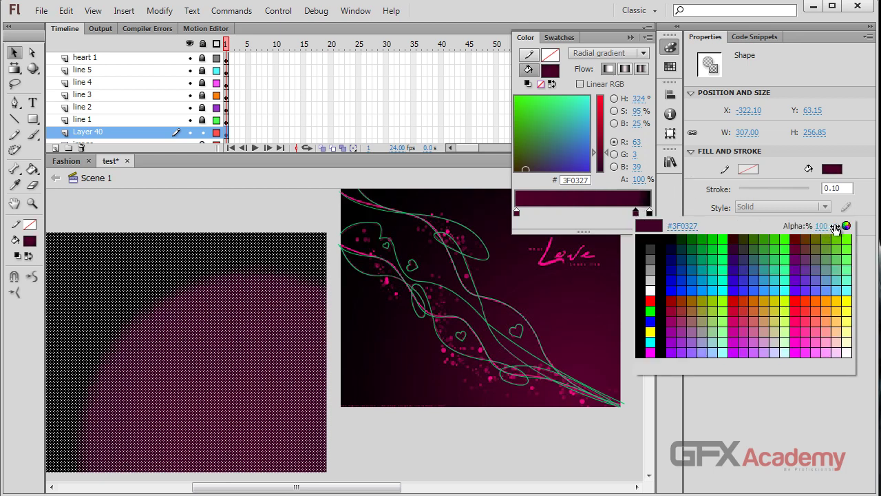
left_click(848, 227)
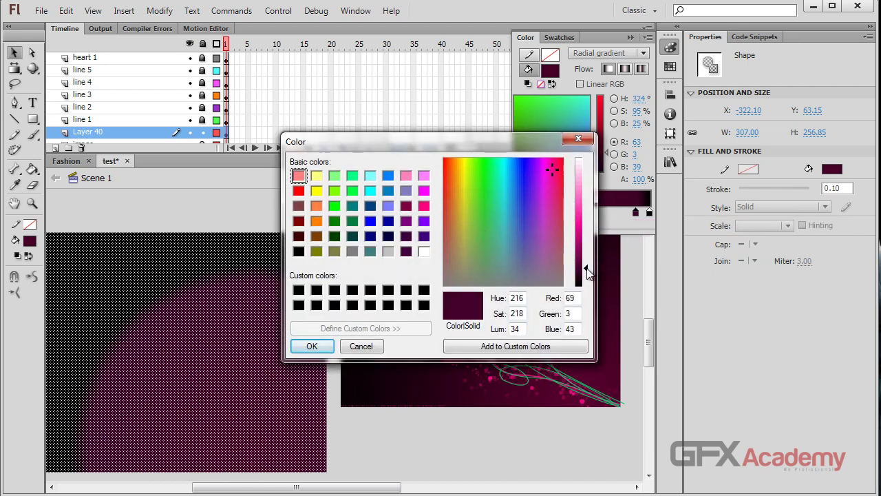
left_click_drag(587, 268, 587, 274)
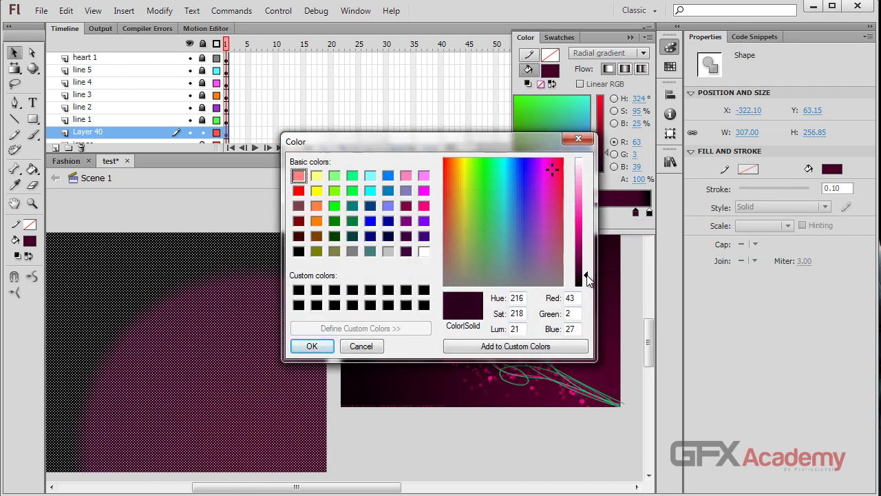
left_click(324, 349)
left_click(273, 205)
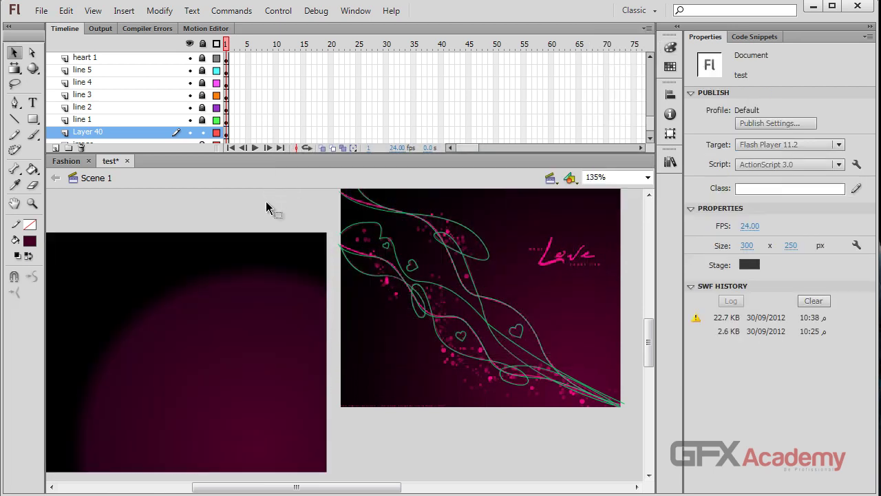
- Lower the alpha of the gradient's middle stop to 42%
left_click(241, 320)
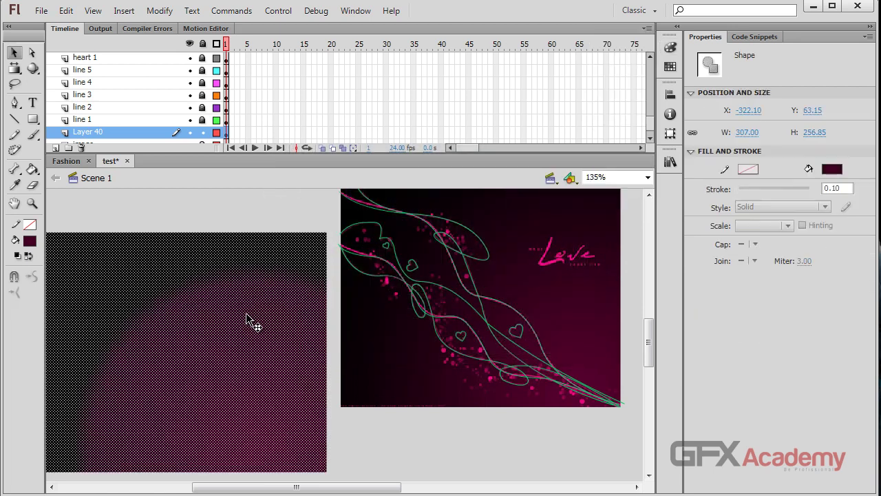
left_click(670, 47)
left_click(646, 211)
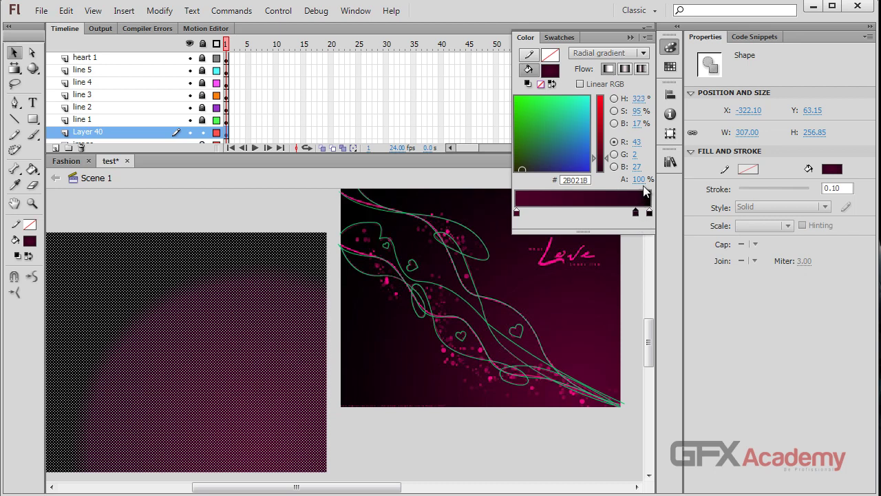
left_click_drag(638, 180, 603, 178)
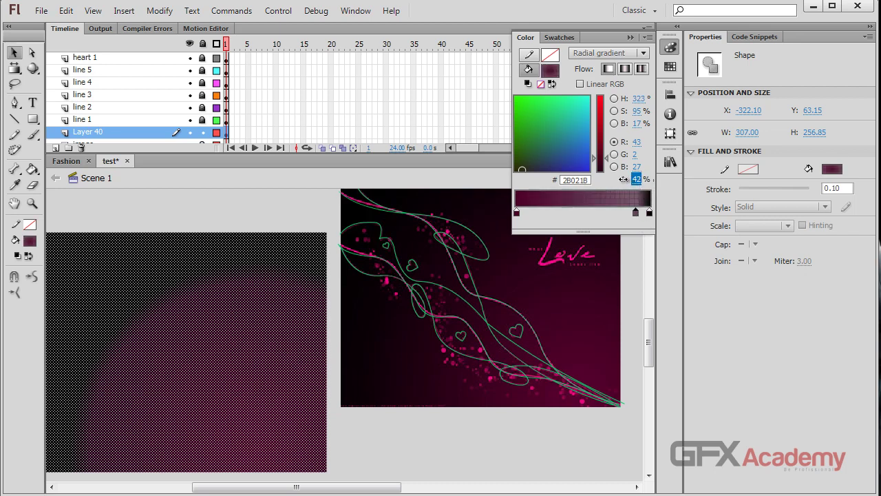
left_click(220, 199)
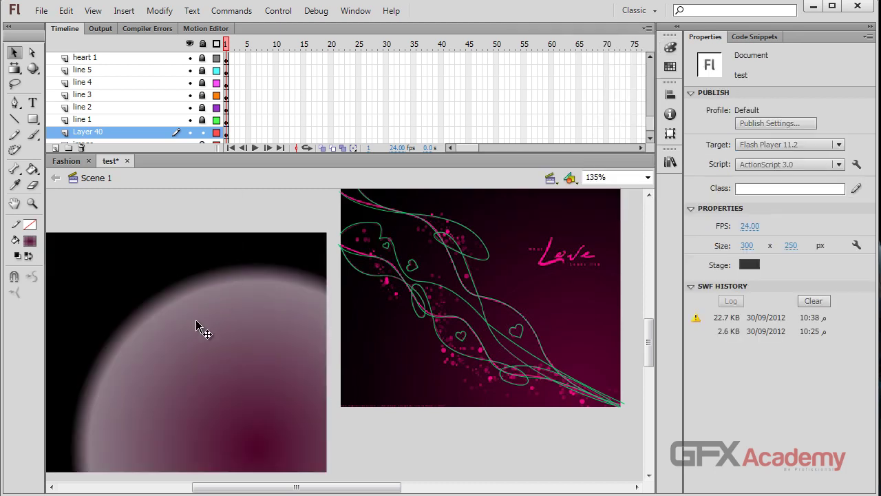
- Remove the middle stop from the rectangle's gradient, leaving only the dark magenta and black stops
left_click(195, 319)
left_click(670, 47)
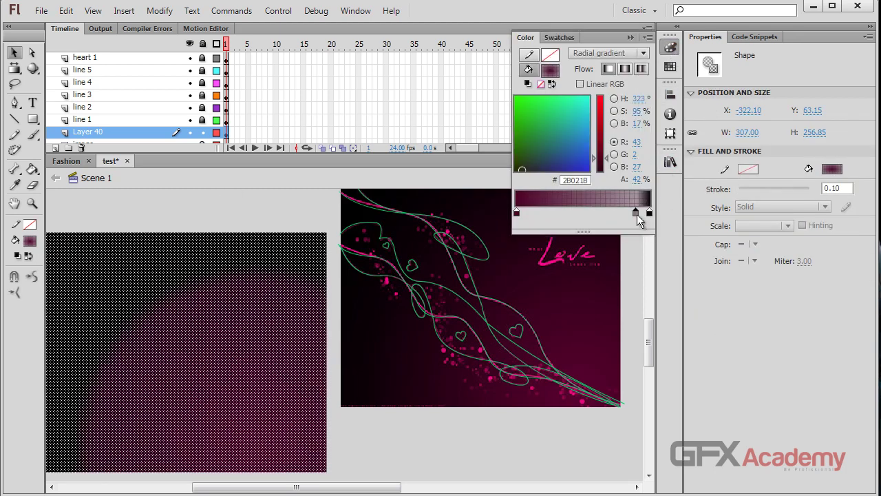
left_click_drag(634, 212, 616, 256)
left_click(234, 285)
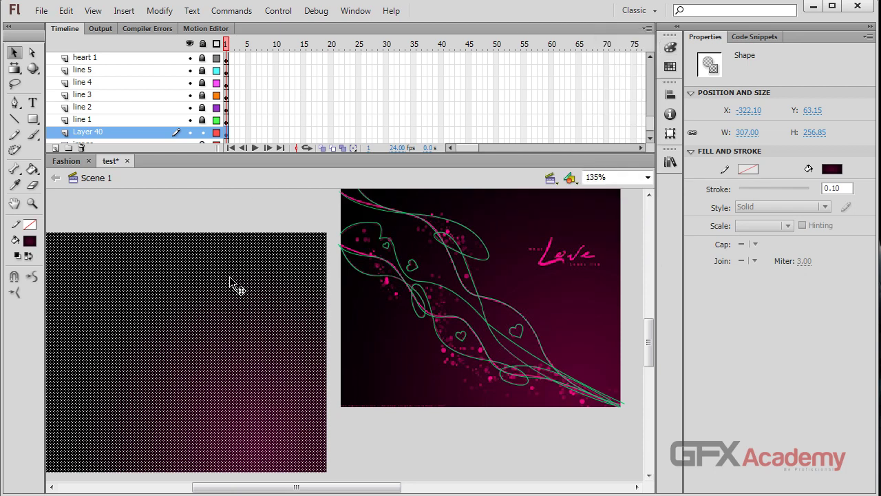
left_click(264, 214)
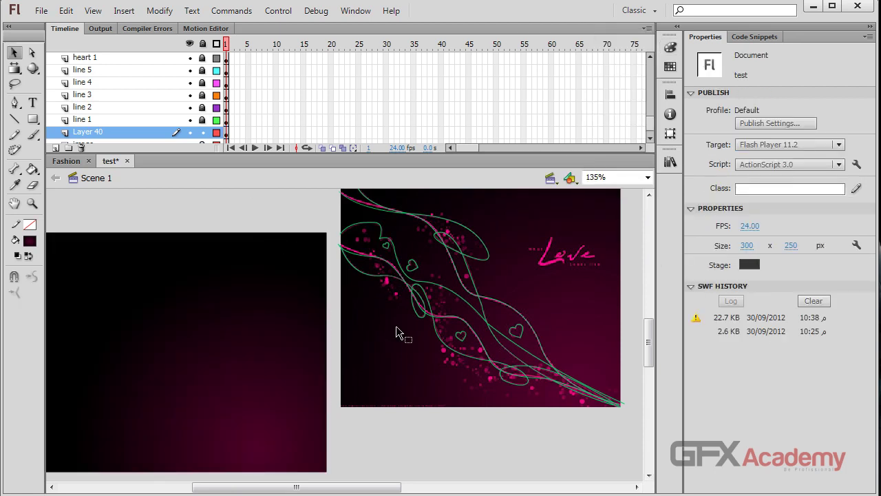
left_click(216, 339)
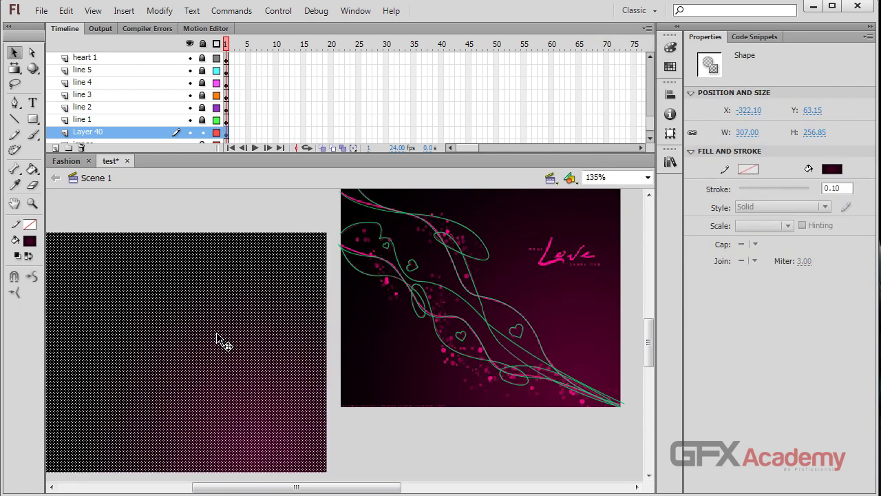
left_click(222, 230)
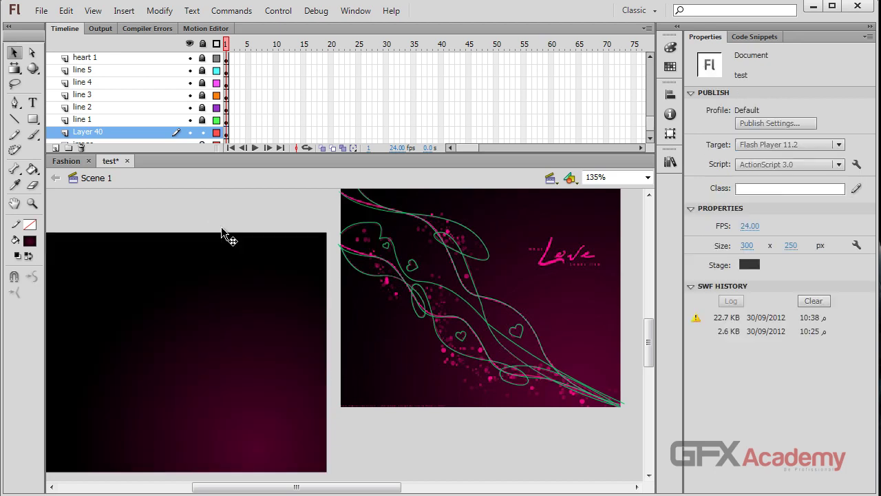
- Enlarge the radius of the rectangle's radial gradient slightly with the Gradient Transform tool
left_click(186, 364)
key("f")
scroll(391, 414, "down", 3)
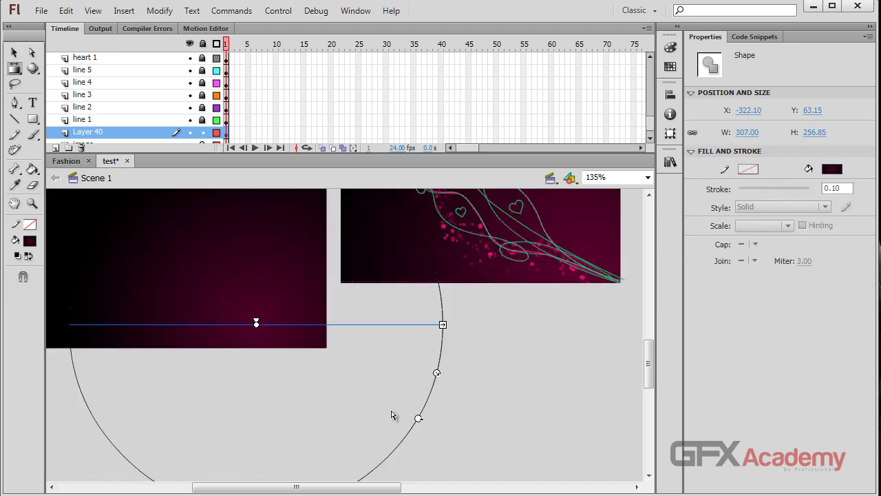
left_click_drag(437, 373, 460, 383)
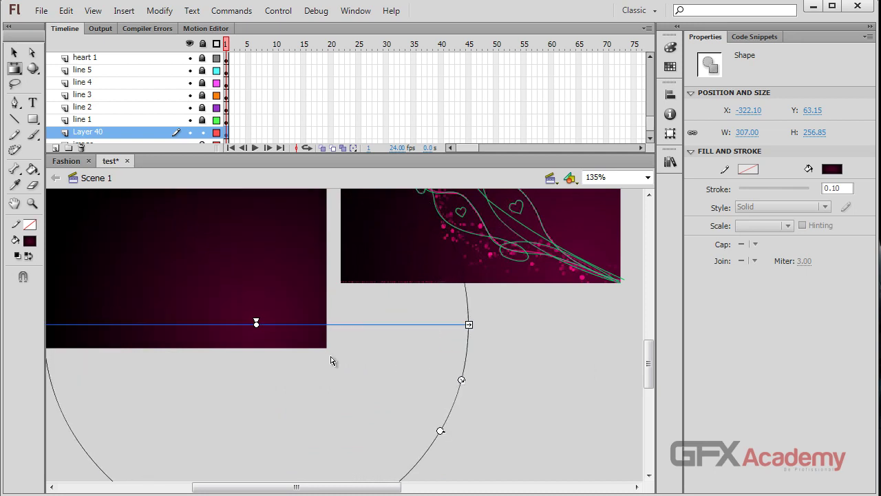
scroll(330, 360, "up", 3)
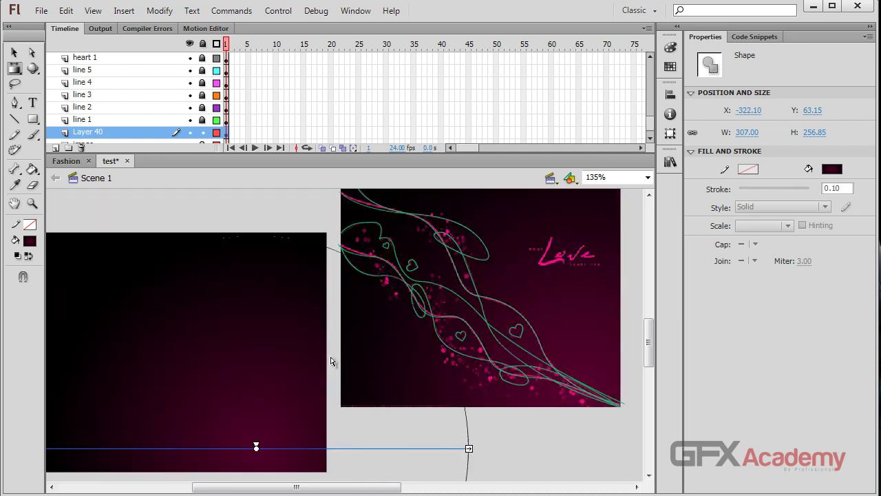
left_click(14, 53)
left_click(106, 130)
left_click(130, 207)
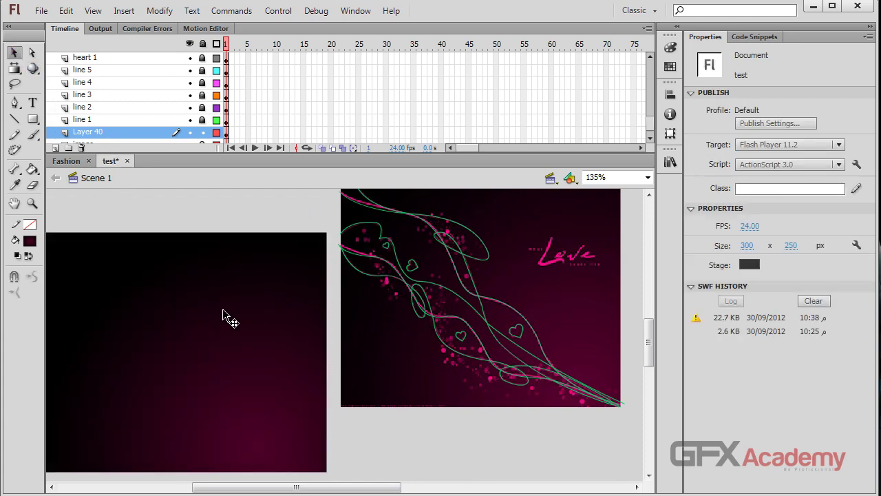
- Save the document and rename Layer 40, which holds the gradient rectangle, as bg
key("ctrl+s")
double_click(133, 132)
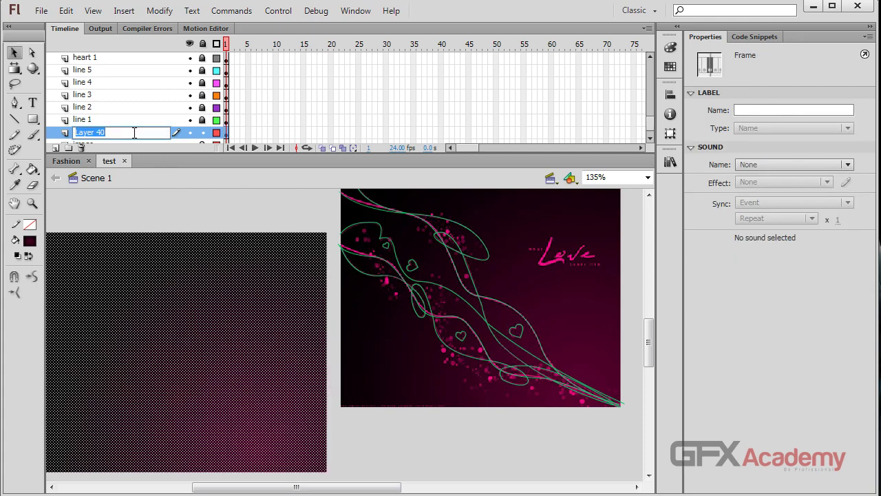
type("bg")
key("Return")
- Delete the layer that holds the traced reference image
scroll(133, 132, "down", 1)
left_click(160, 133)
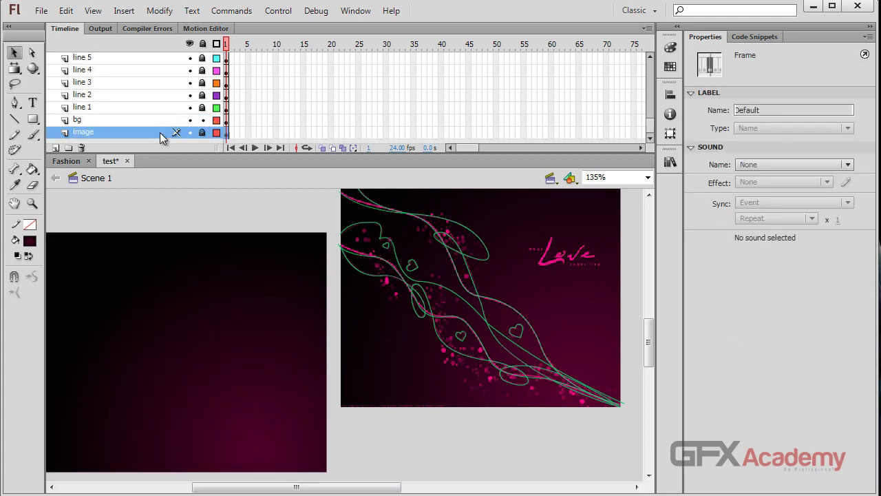
left_click(81, 148)
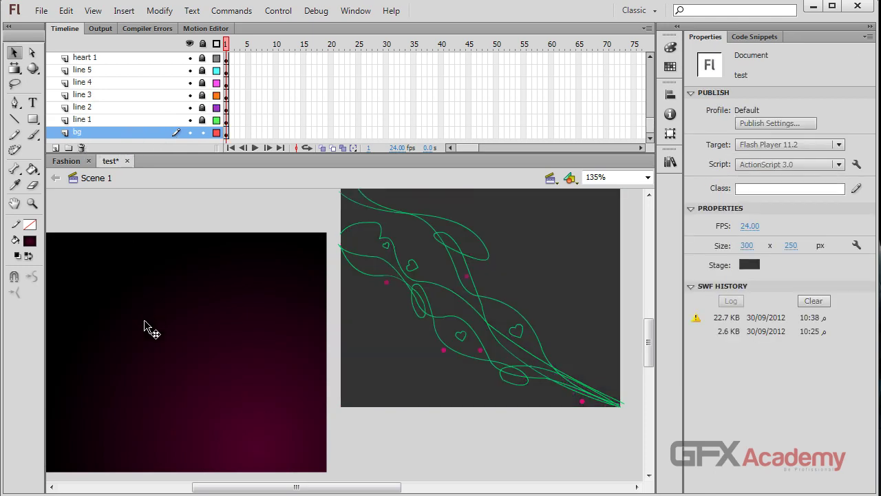
- Move the gradient rectangle back over the banner and centre it horizontally and vertically on the stage
left_click(118, 349)
left_click_drag(118, 349, 406, 308)
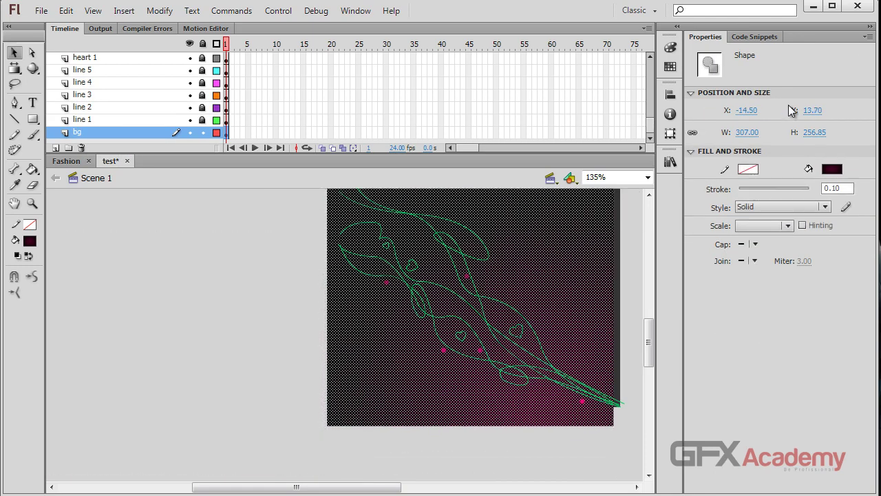
left_click(669, 94)
left_click(557, 118)
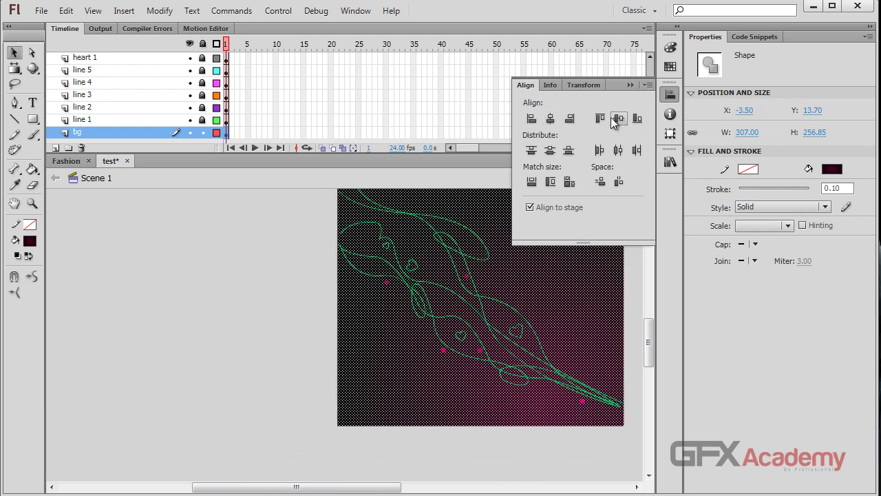
left_click(618, 118)
left_click(210, 245)
scroll(208, 287, "up", 2)
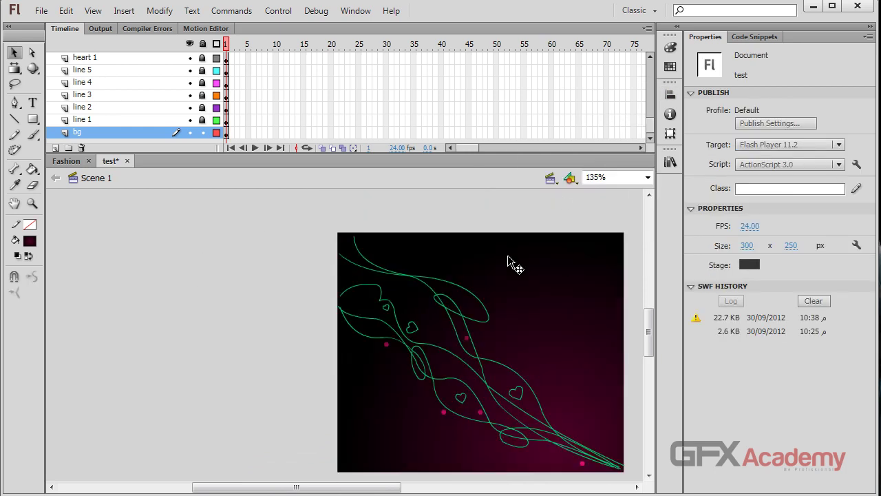
- Unlock layers line 1 to line 5, lock bg, and recolour all five lines with the bright pink sampled from the lowest dot
left_click_drag(203, 119, 203, 71)
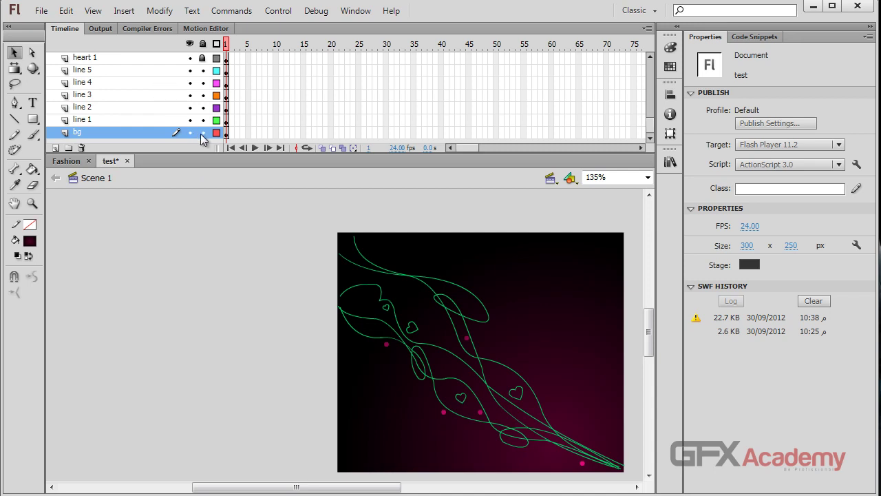
key("ctrl+a")
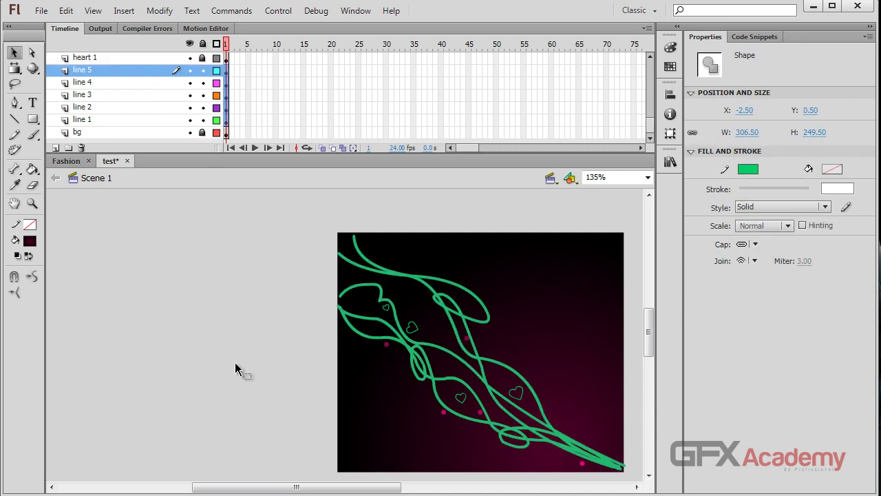
left_click(747, 169)
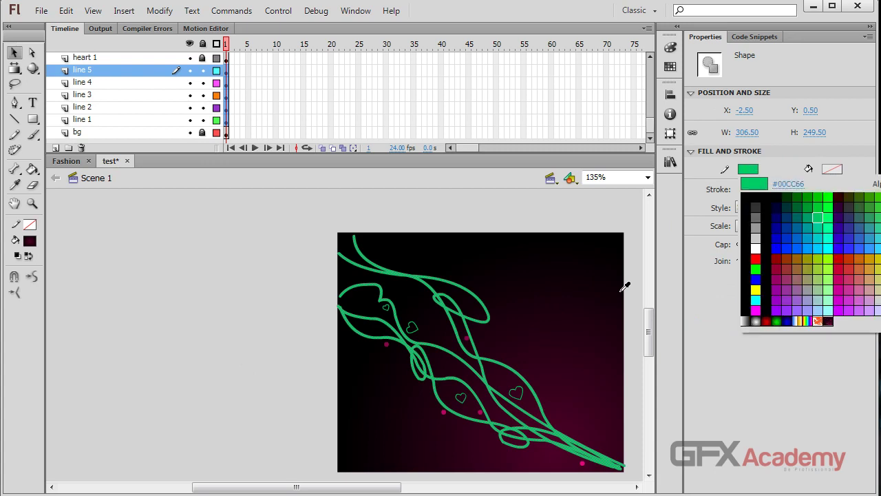
left_click(583, 461)
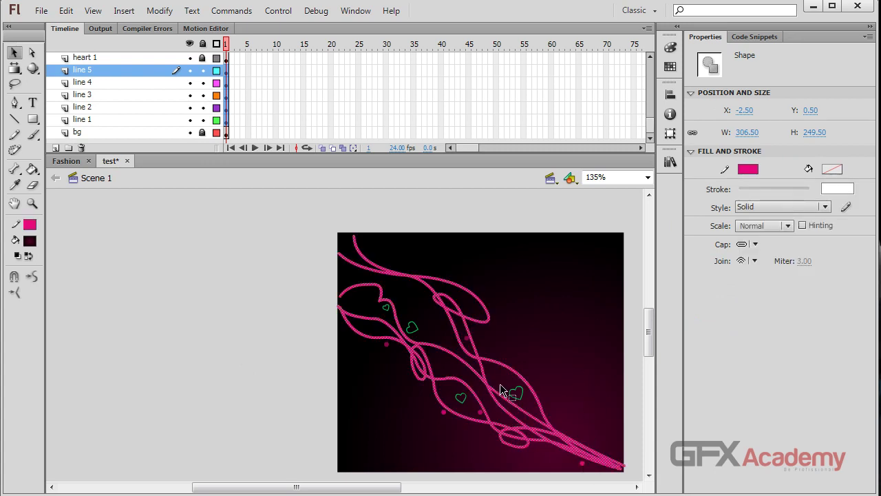
left_click(279, 331)
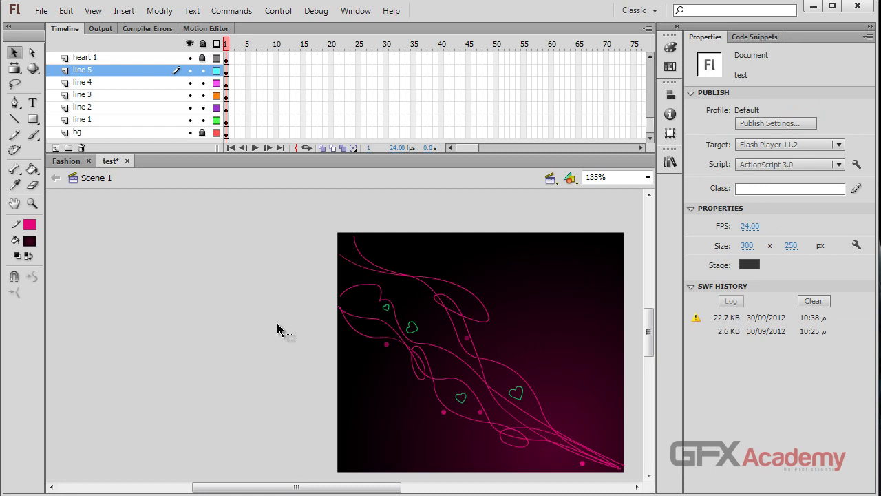
- Lock the five line layers, unlock the four heart layers, and look inside the heart 3 instance's symbol before returning to Scene 1
mouse_move(202, 71)
left_mouse_down()
mouse_move(199, 127)
mouse_move(202, 71)
left_mouse_up()
scroll(199, 129, "up", 2)
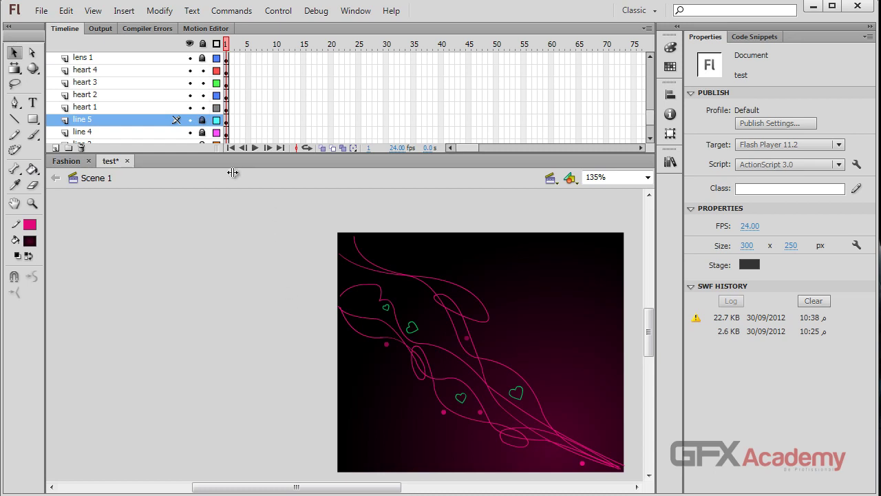
left_click(165, 69)
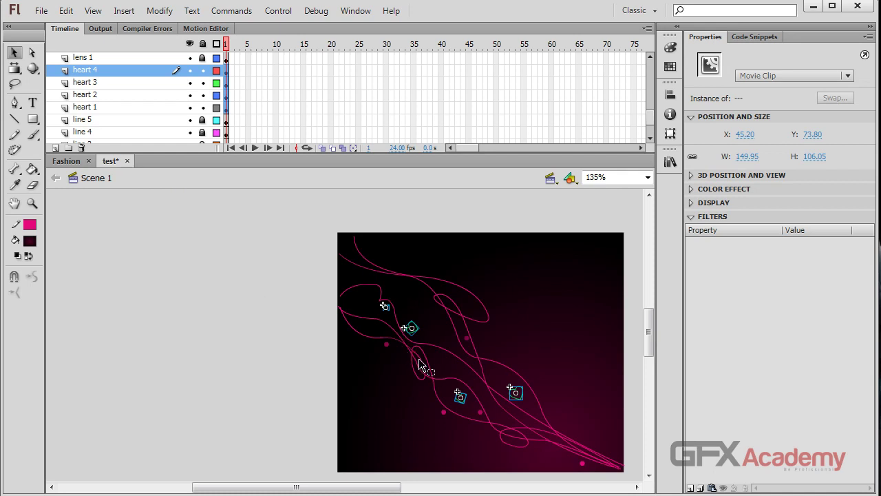
left_click(226, 299)
left_click(417, 330)
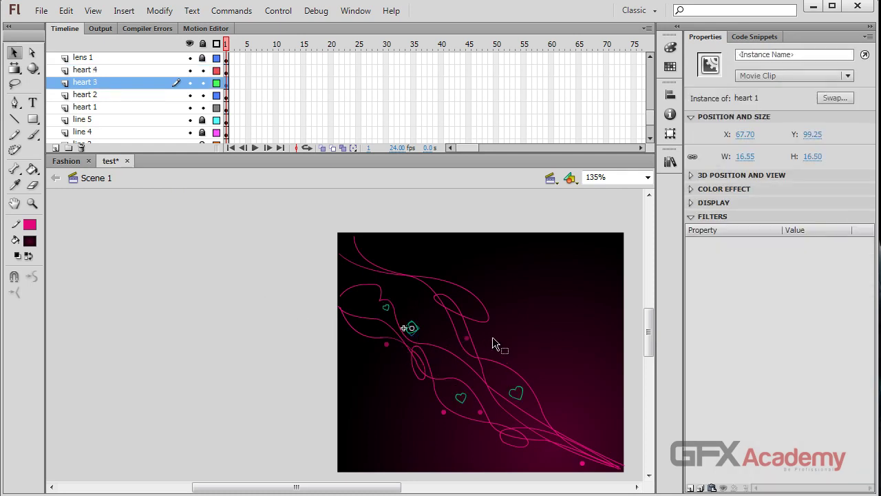
double_click(411, 328)
left_click(100, 181)
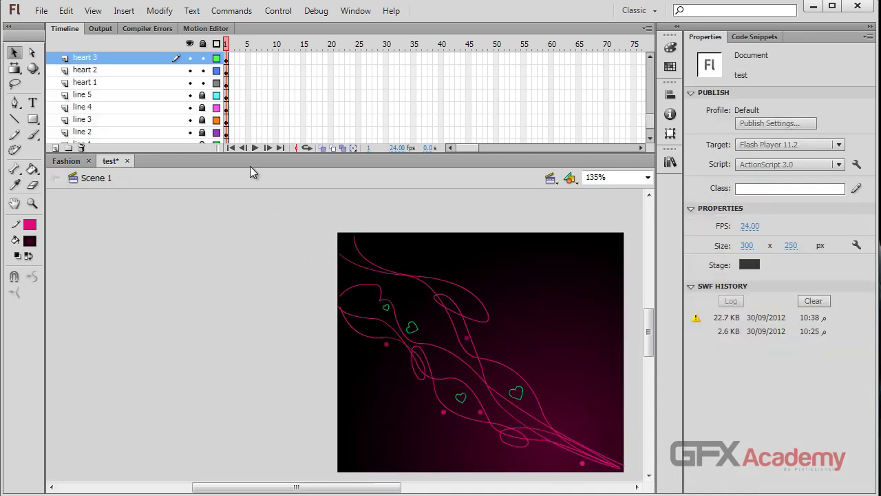
- Unlock line 5, copy its stroke colour code #E4077B, and lock the layer again
left_click(202, 95)
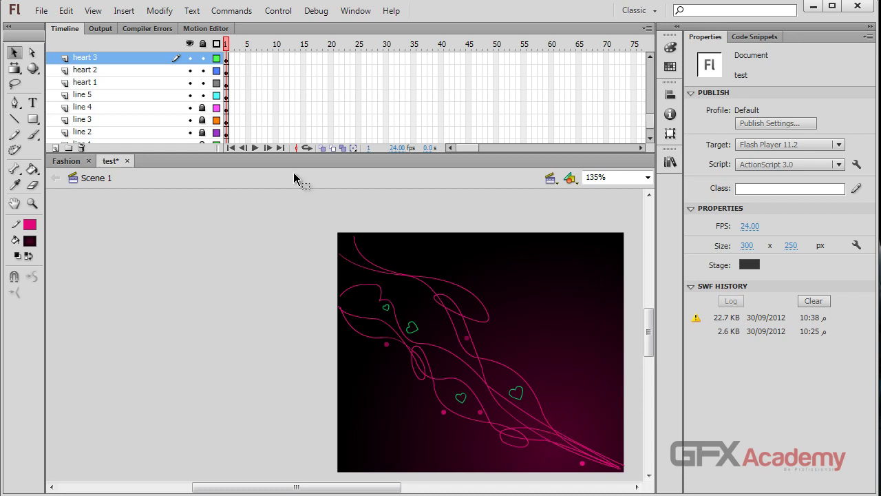
left_click(146, 94)
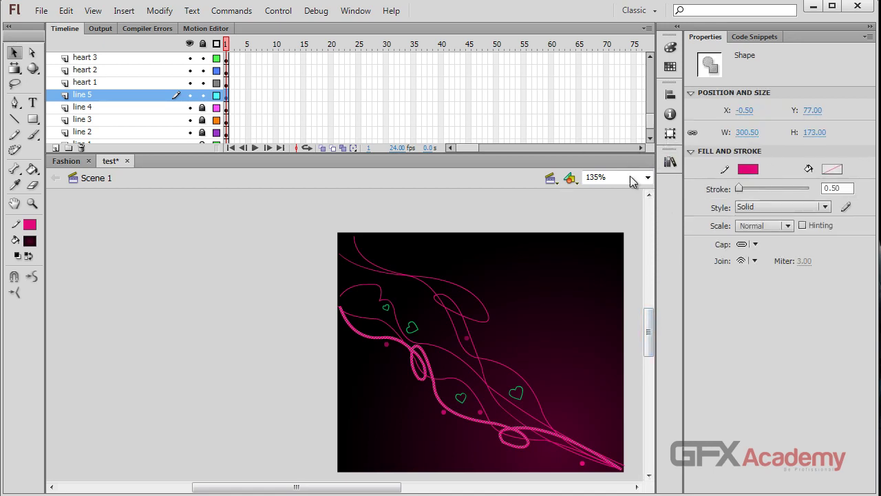
left_click(754, 171)
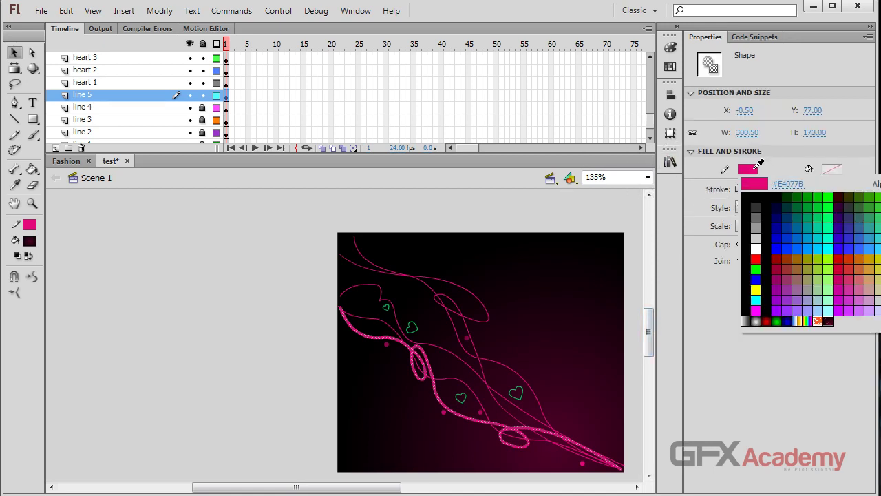
left_click(803, 184)
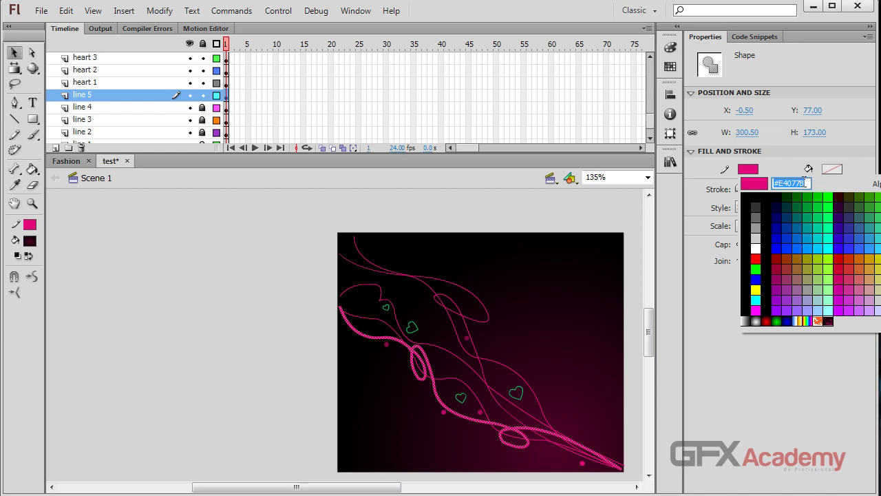
key("Return")
left_click(320, 283)
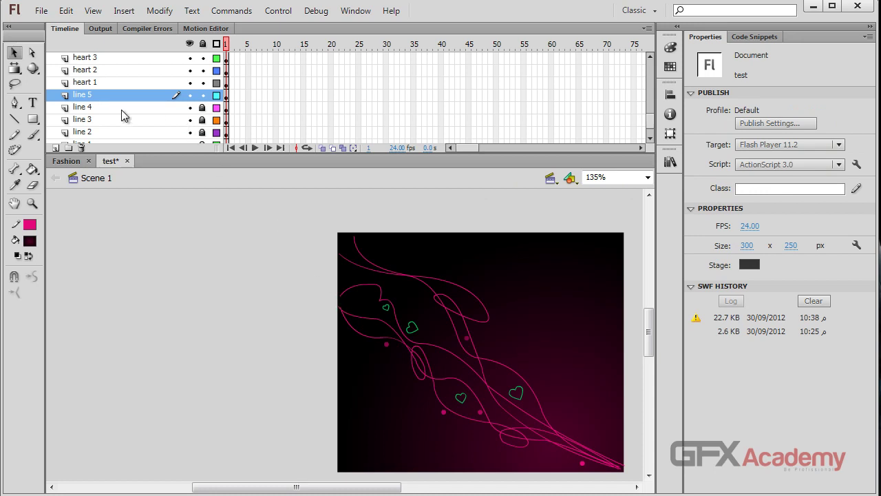
left_click(202, 94)
- Apply a 100% Tint colour effect in the lines' pink (228, 7, 123) to the heart on layer heart 1
left_click(151, 84)
left_click(518, 400)
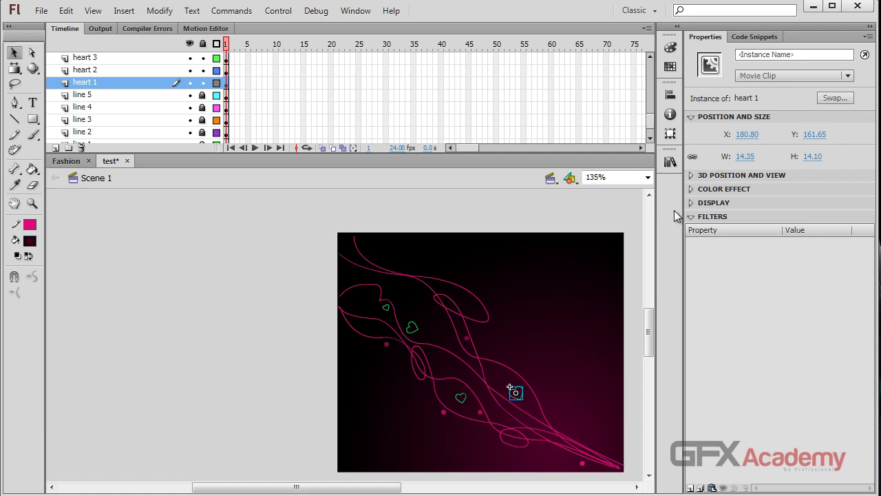
left_click(696, 190)
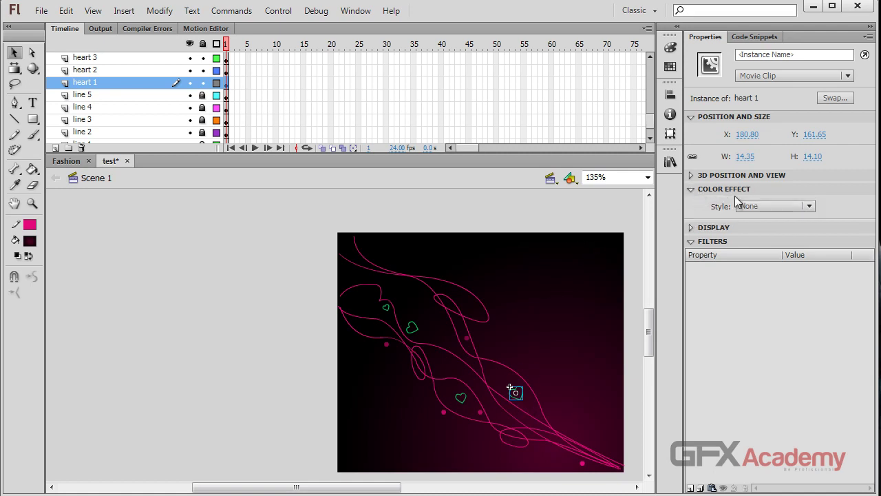
left_click(771, 206)
left_click(778, 253)
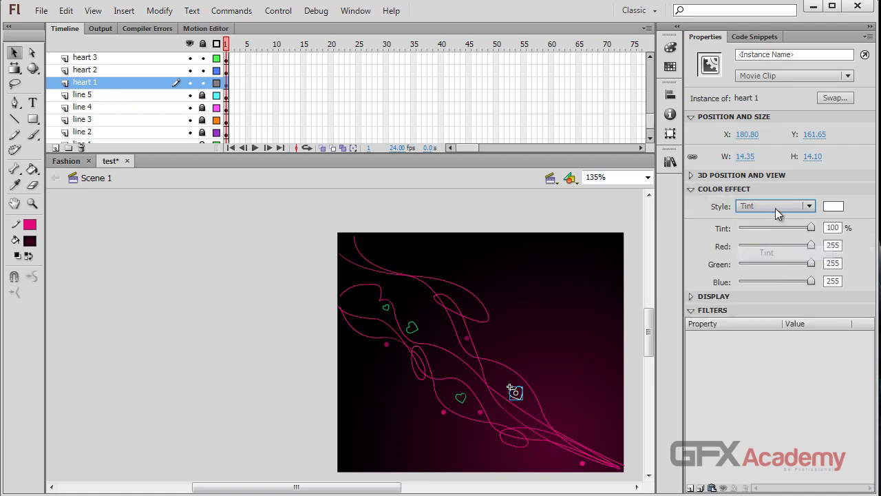
left_click(833, 206)
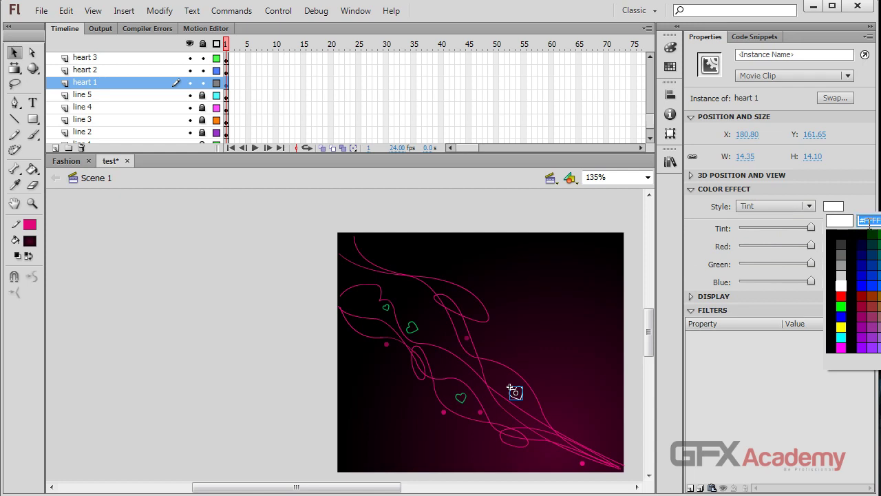
left_click(487, 315)
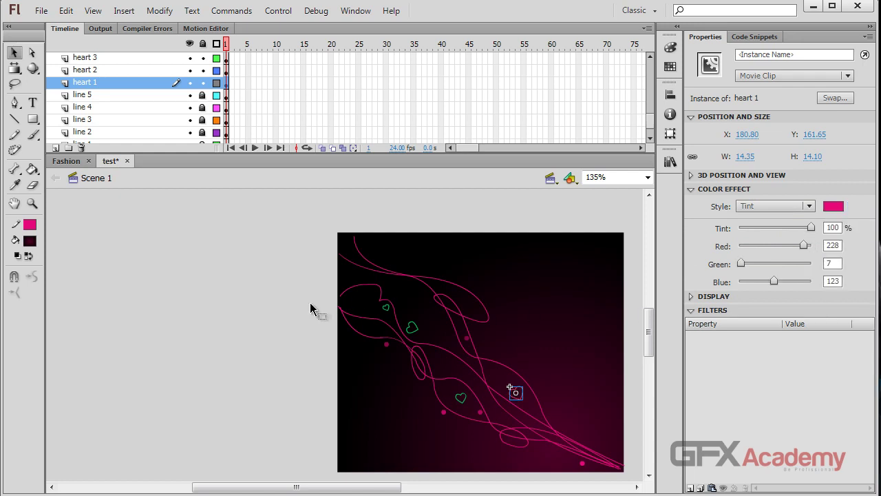
left_click(267, 303)
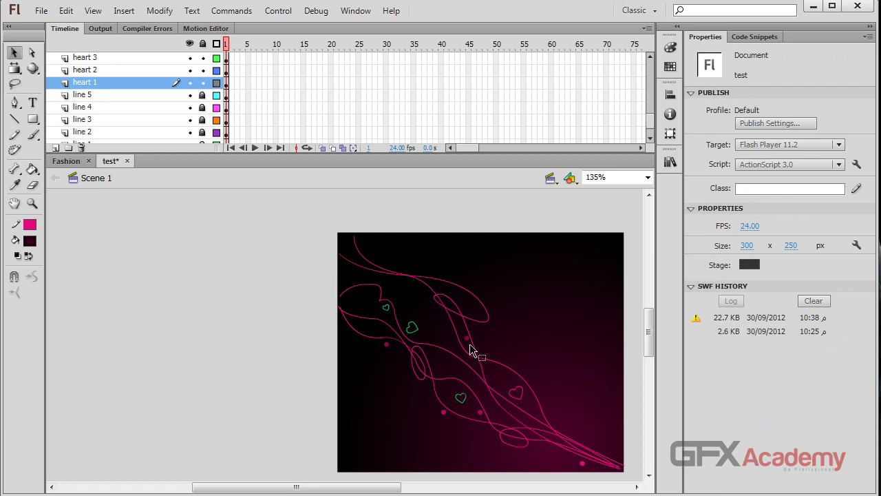
- Edit the heart 1 symbol so its outline stroke uses the copied pink of the lines, and return to Scene 1
left_click(465, 404)
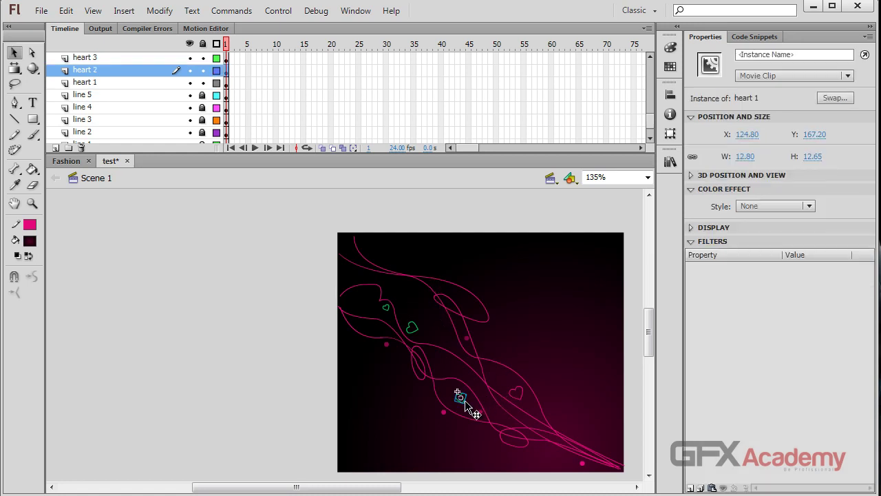
double_click(465, 404)
left_click(305, 346)
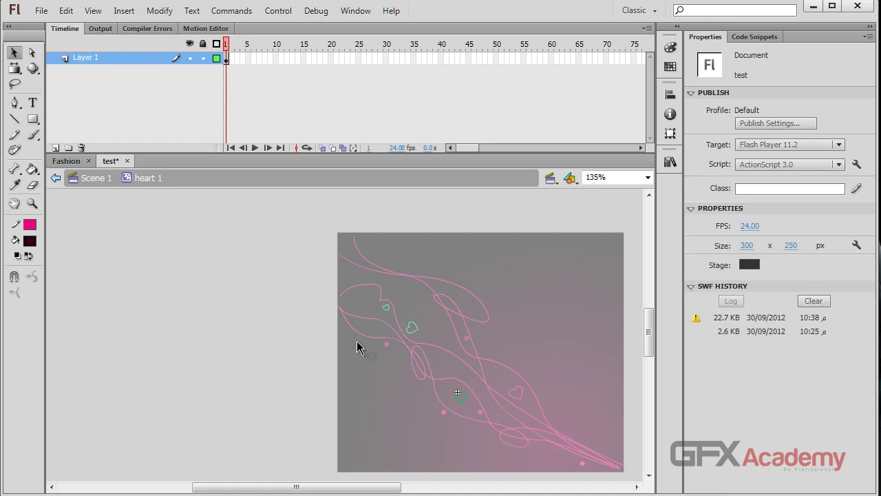
left_click(460, 397)
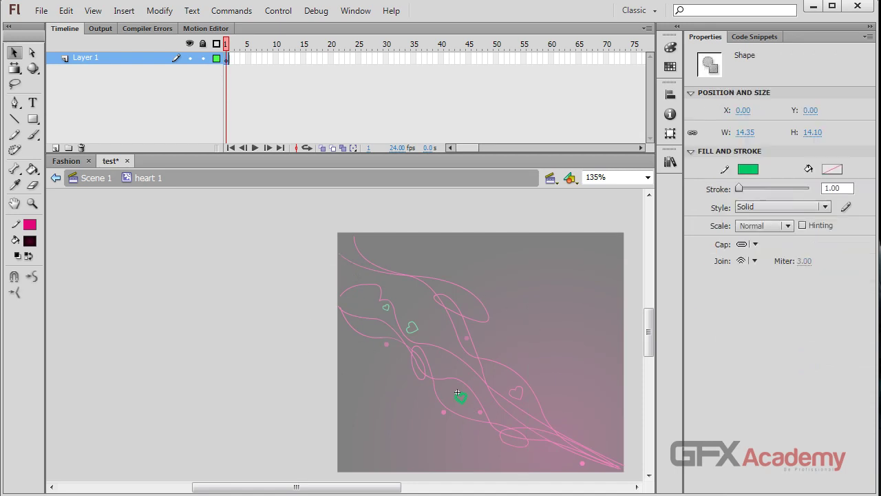
left_click(751, 169)
left_click(788, 183)
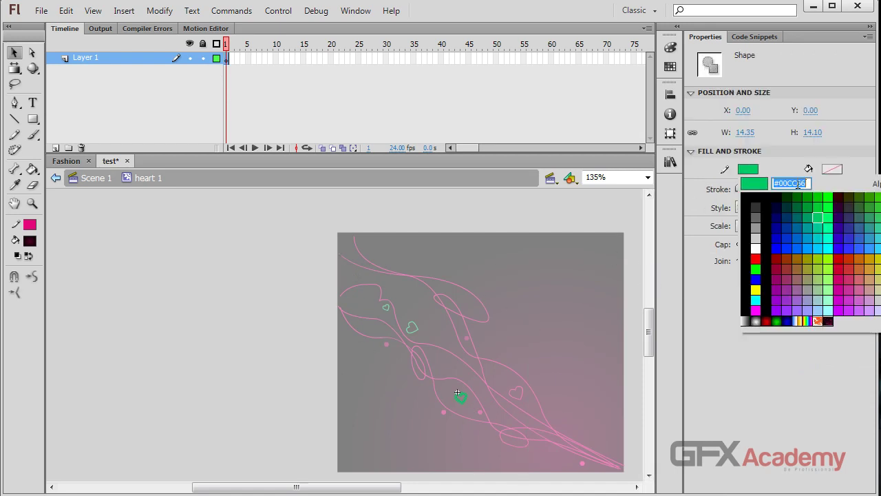
type("#E6007E")
key("Return")
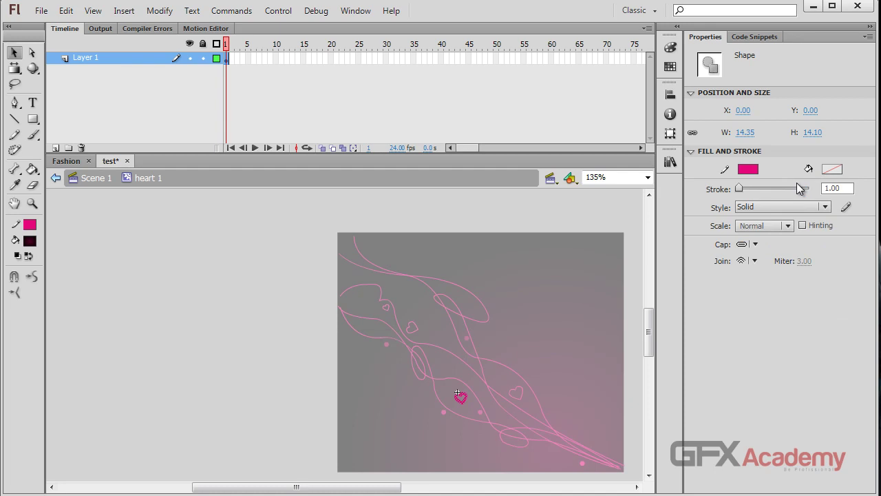
left_click(314, 253)
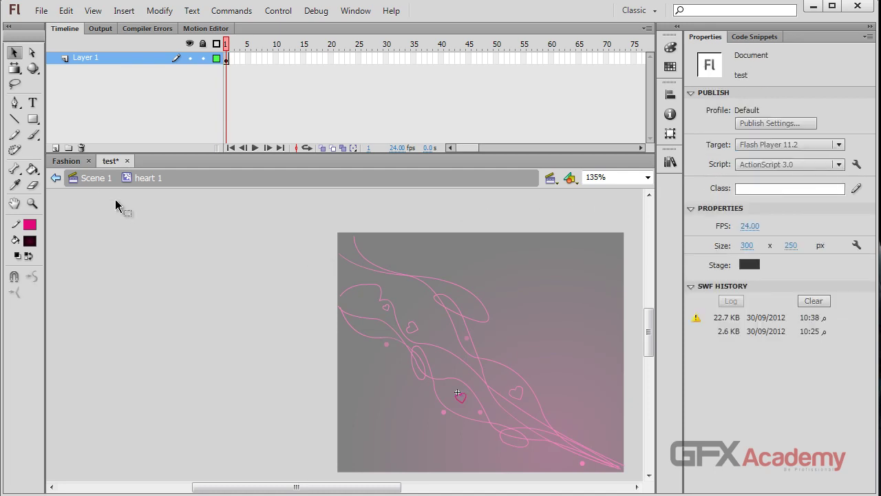
left_click(96, 179)
left_click(157, 285)
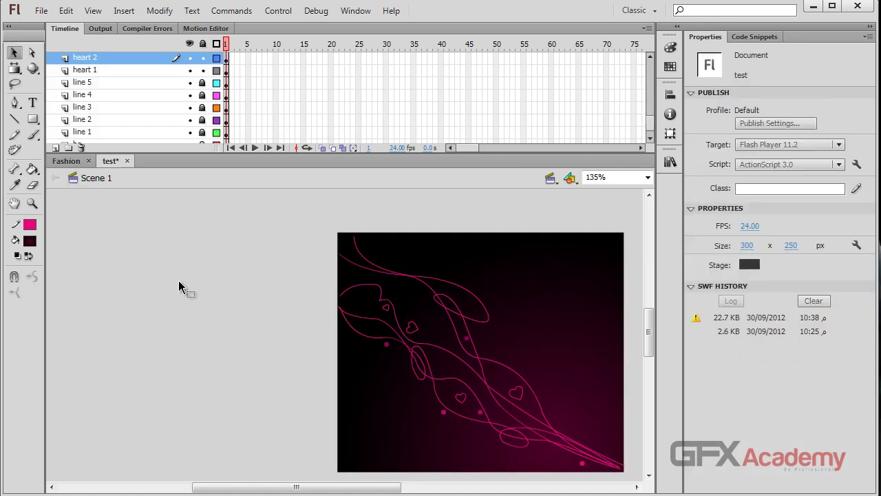
- Set the colour effect of the heart on layer heart 1 to None and save the document
left_click(518, 394)
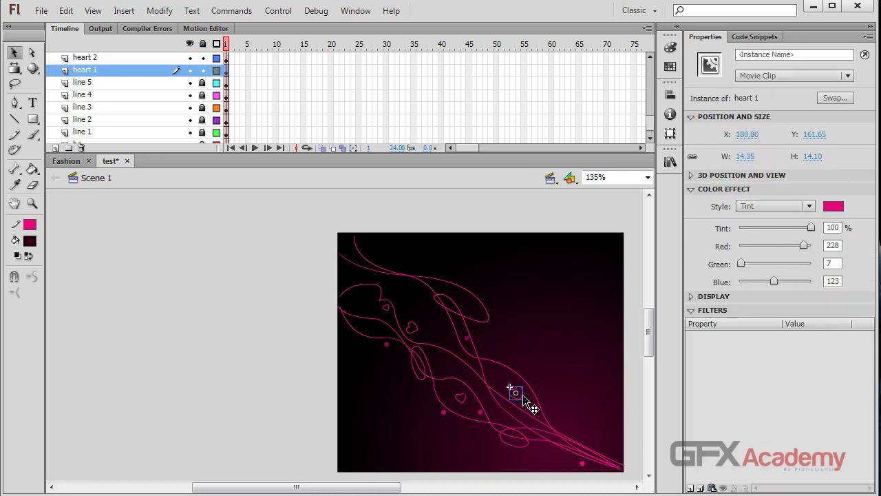
left_click(808, 206)
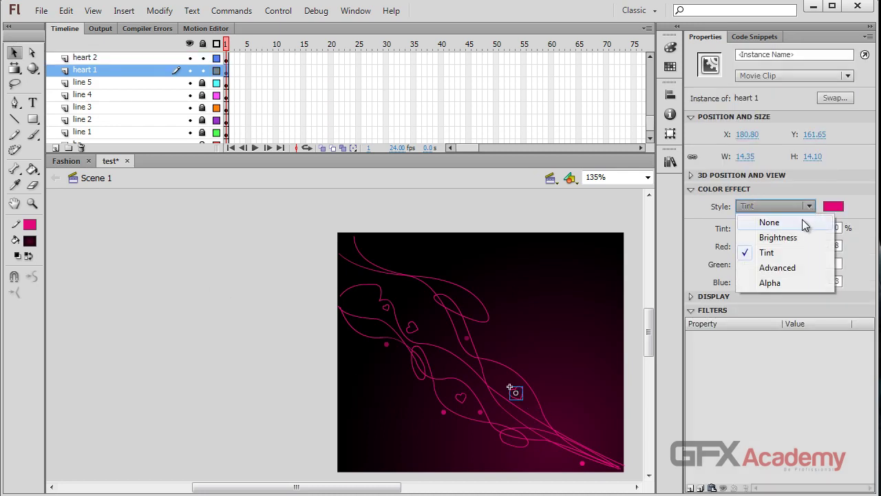
left_click(804, 224)
left_click(287, 342)
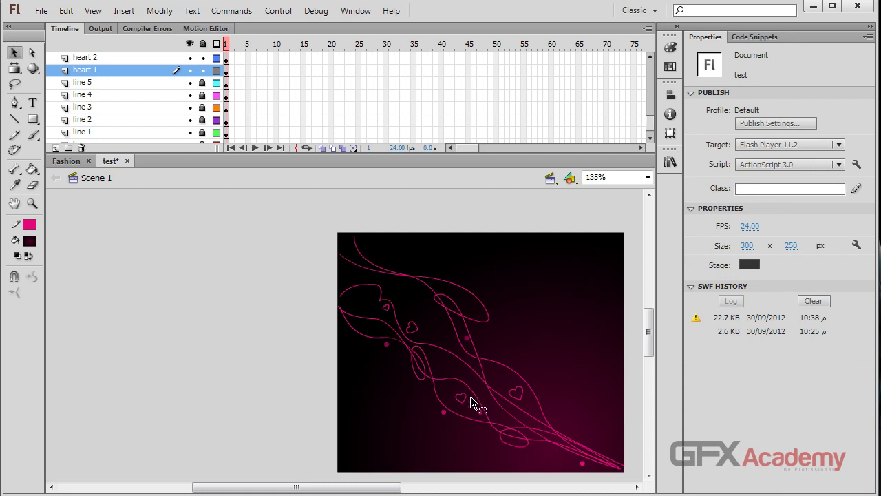
key("ctrl+s")
- Unlock all layers and make all hidden layers visible again
left_click(202, 44)
left_click(203, 44)
left_click(181, 85)
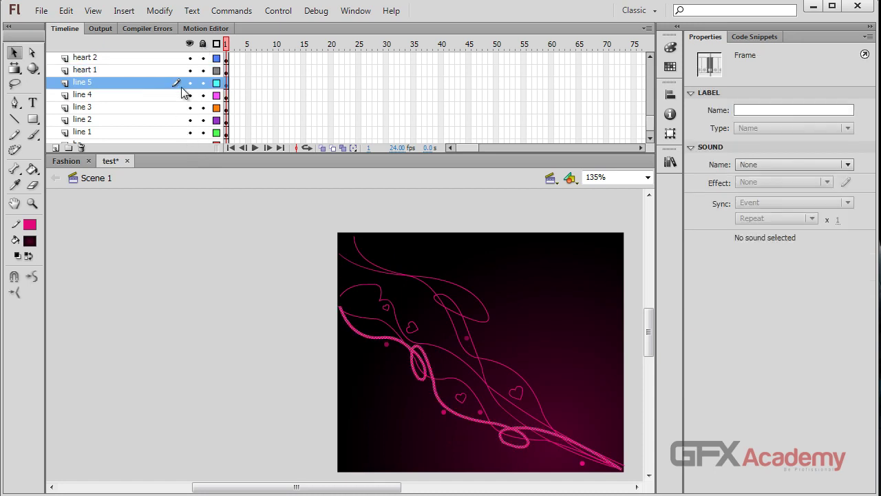
scroll(184, 100, "down", 5)
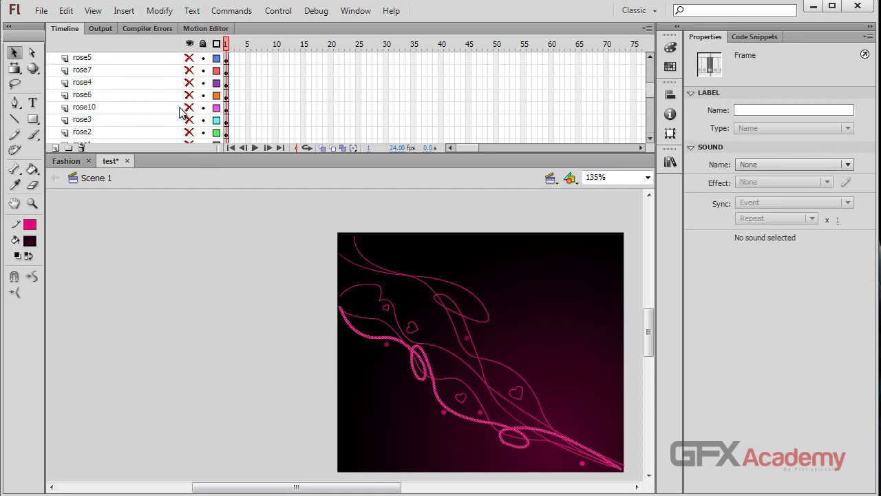
left_click(189, 44)
left_click(189, 44)
left_click(201, 278)
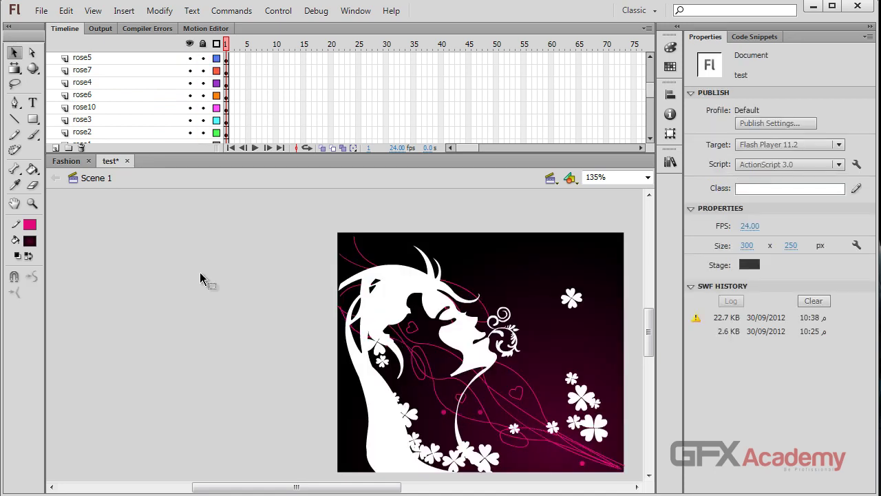
- Test the movie and move the preview window beside the artwork to inspect the banner
key("ctrl+Return")
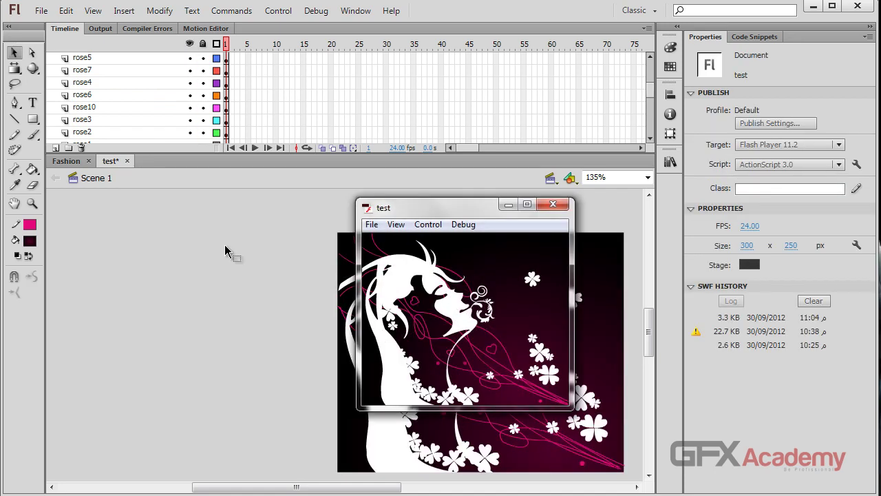
left_click_drag(452, 217, 242, 229)
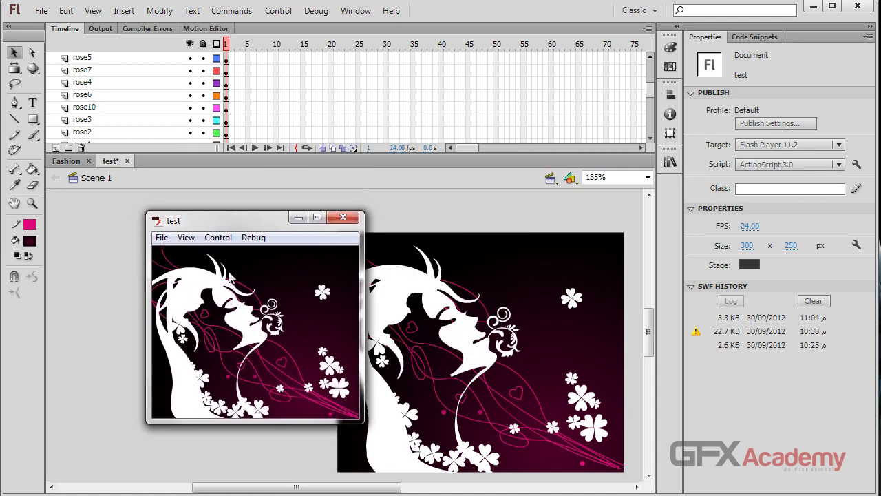
- Close the movie preview and return to the banner artwork with nothing selected
left_click(343, 219)
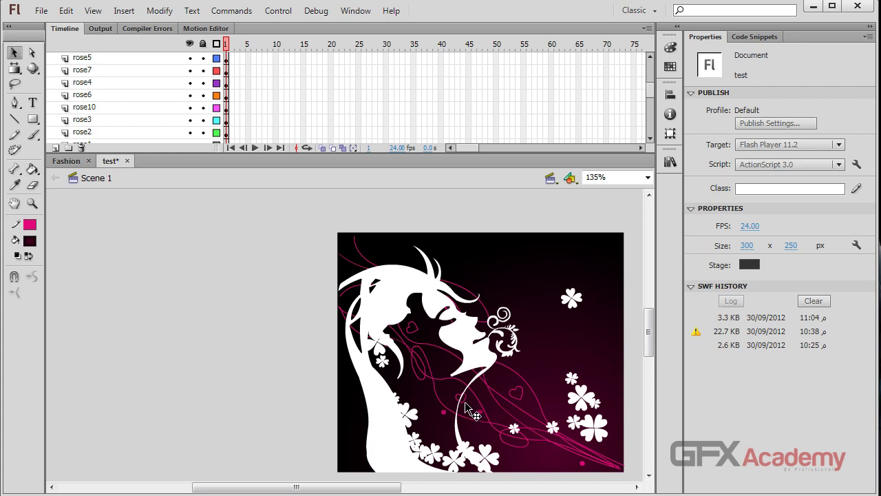
left_click(465, 407)
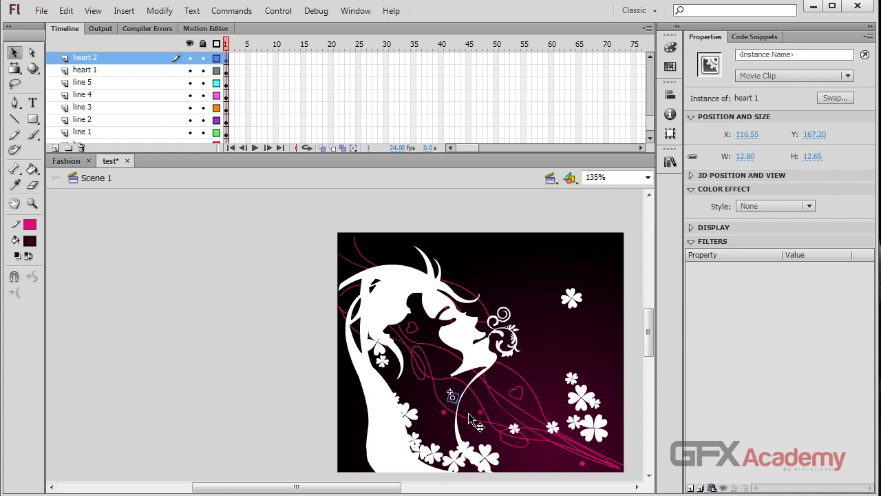
left_click(264, 346)
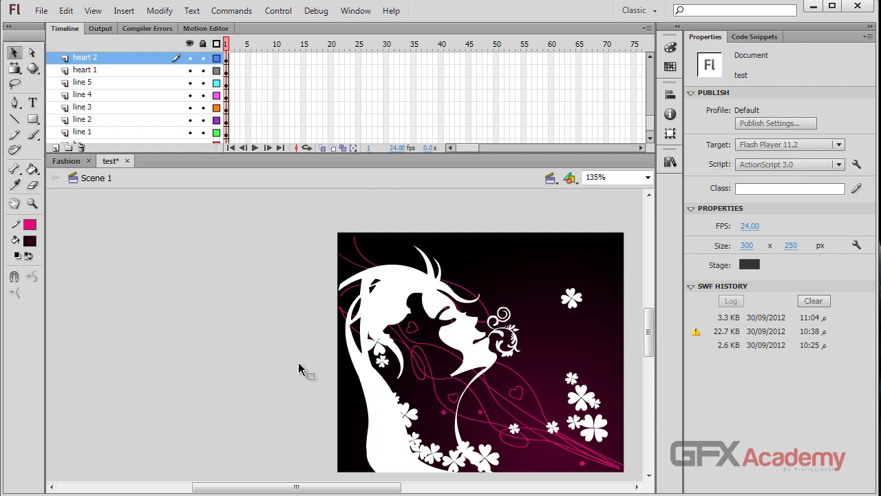
key("space")
left_click_drag(285, 337, 203, 307)
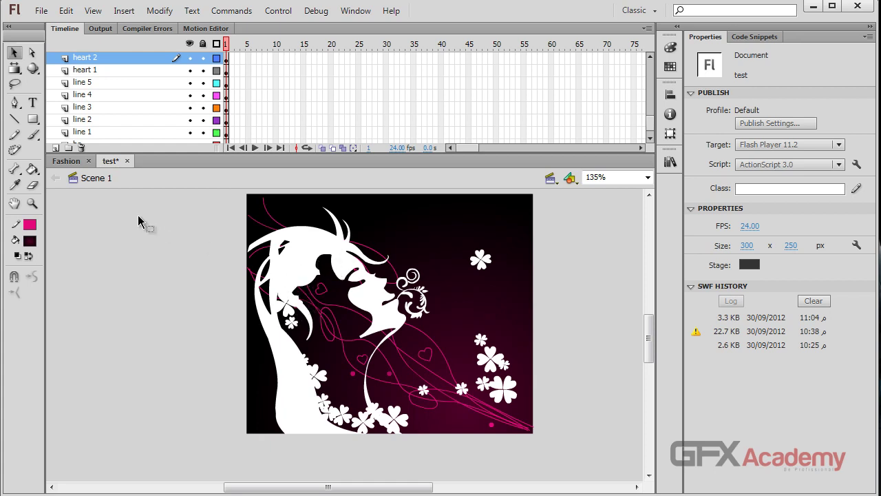
- Check the artwork in the Fashion document, return to the test document and save it
left_click(71, 162)
key("Return")
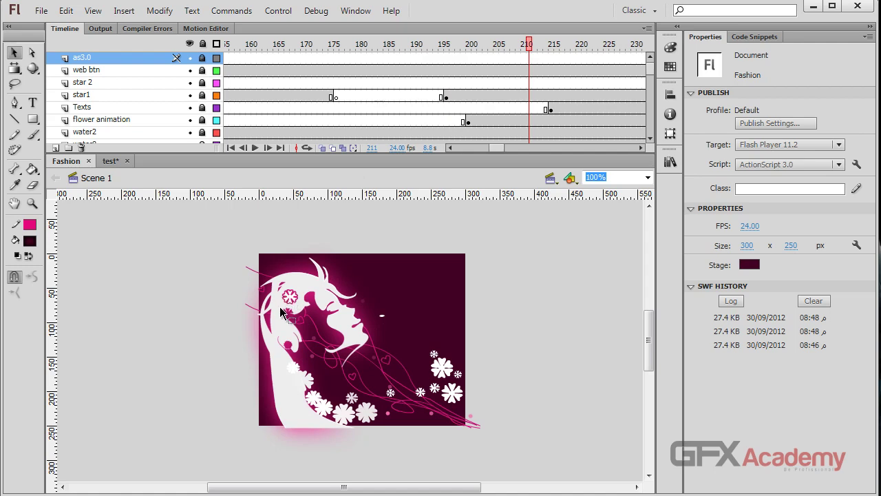
left_click(110, 163)
key("ctrl+s")
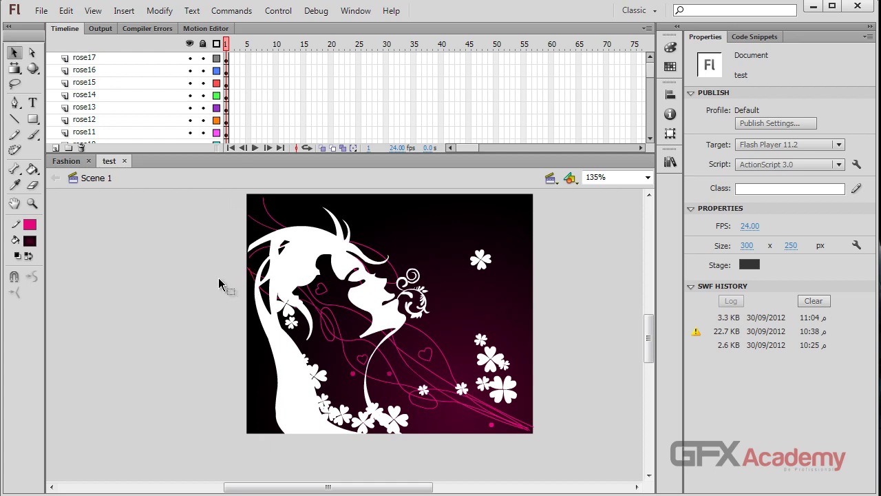
- Examine the hair and the flowers behind the woman's face up close, and the whole banner again
left_click_drag(220, 281, 366, 341)
scroll(331, 331, "up", 3)
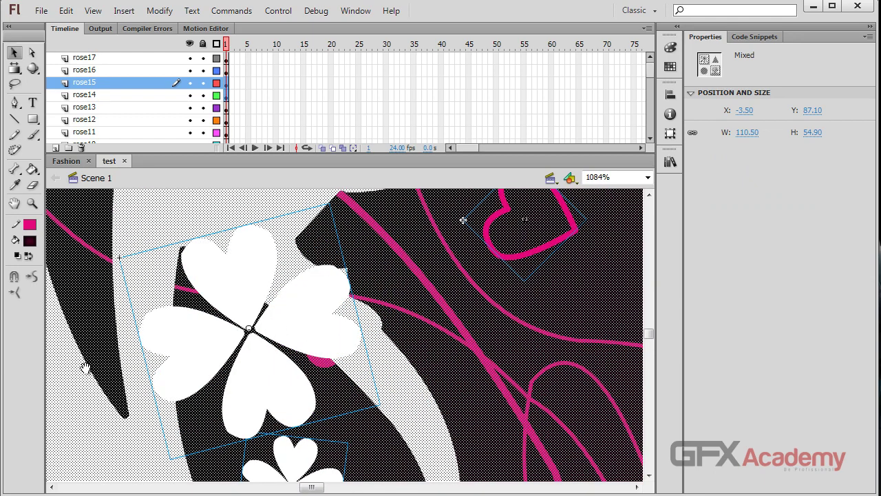
left_click_drag(85, 363, 305, 272)
left_click(96, 282)
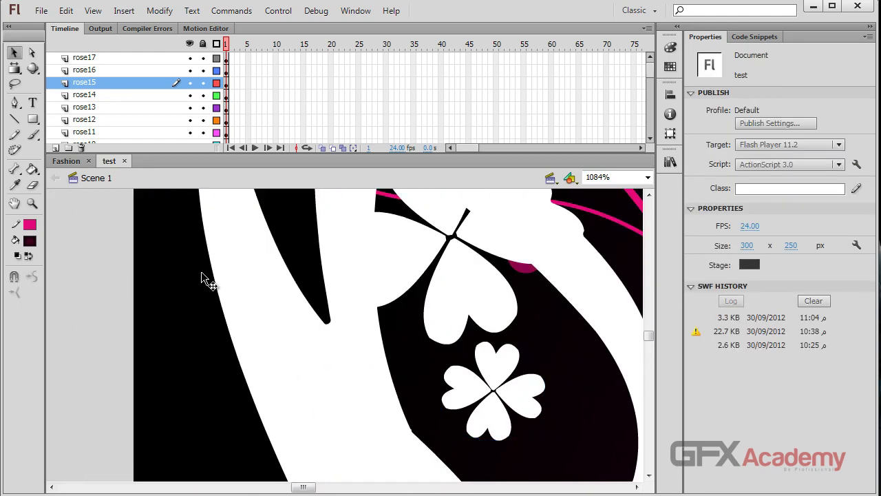
scroll(256, 295, "up", 3)
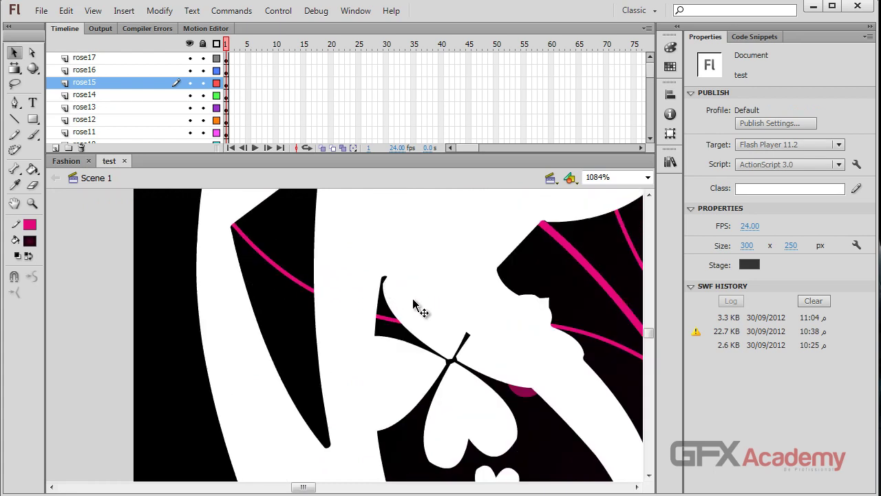
key("ctrl+minus")
key("ctrl+minus")
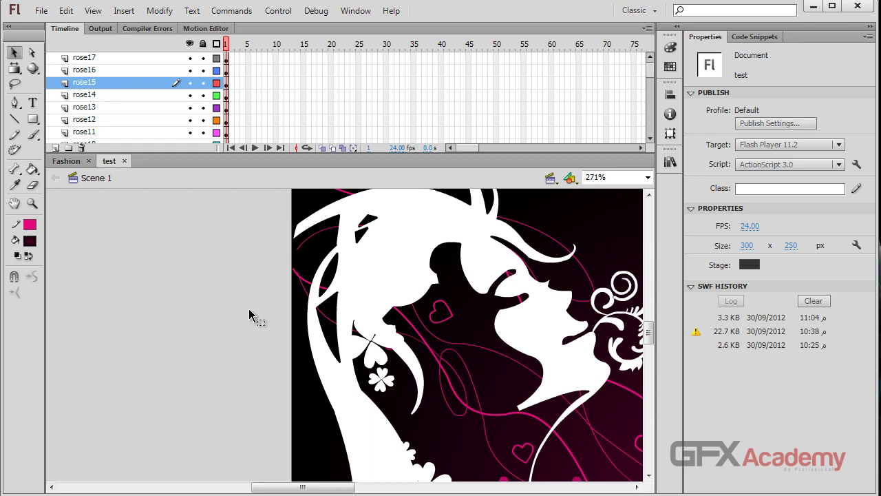
key("ctrl+minus")
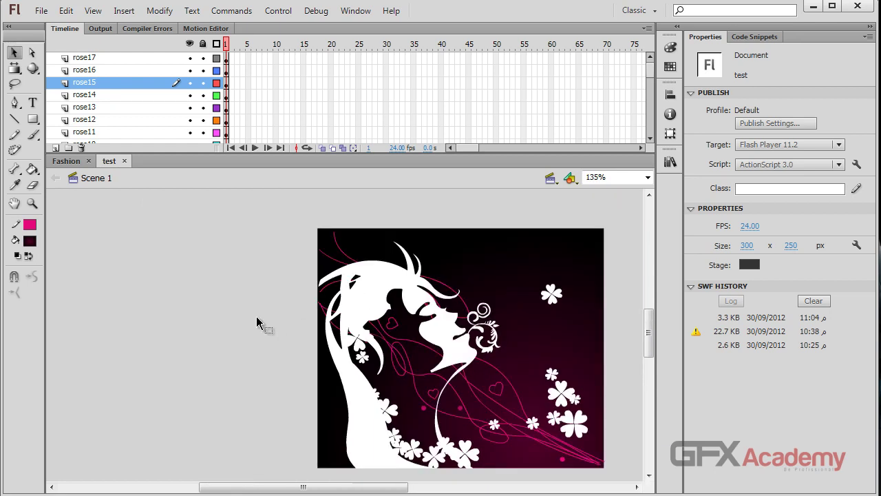
left_click_drag(276, 315, 188, 281)
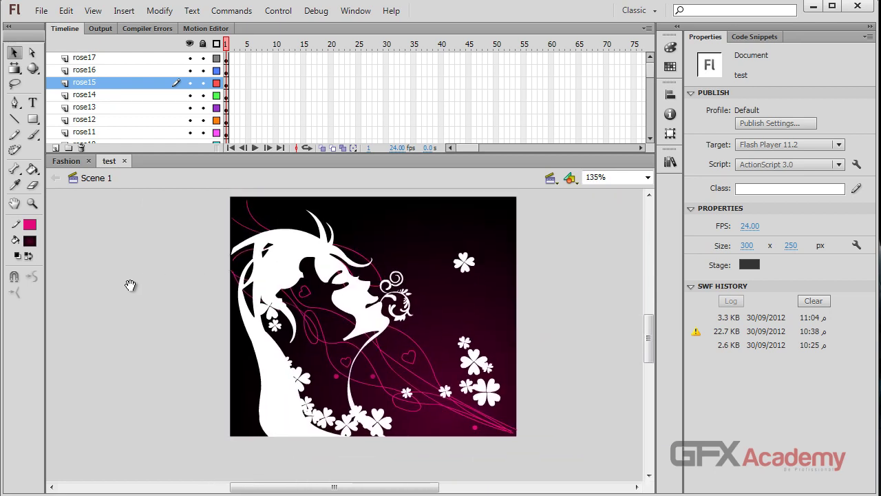
left_click_drag(190, 240, 183, 251)
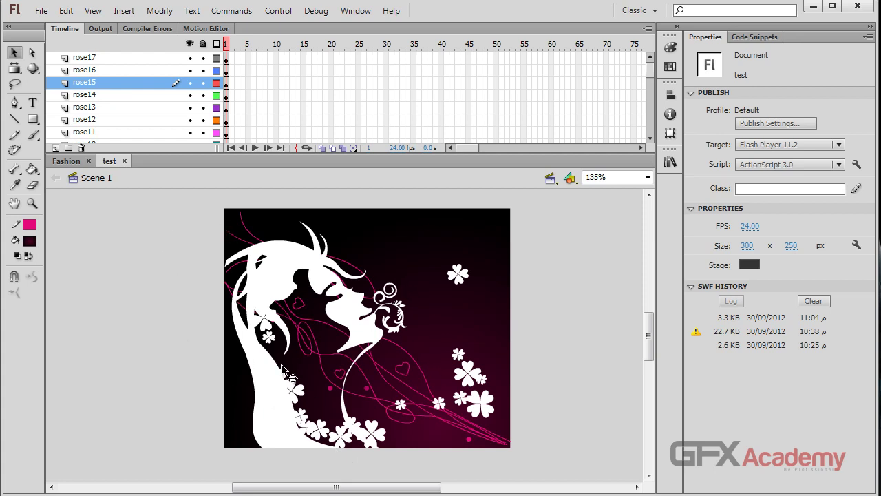
- Duplicate the pink dot on layer lens 4 and place the copy above the larger heart, at about X 201.30, Y 131.30
left_click(366, 390)
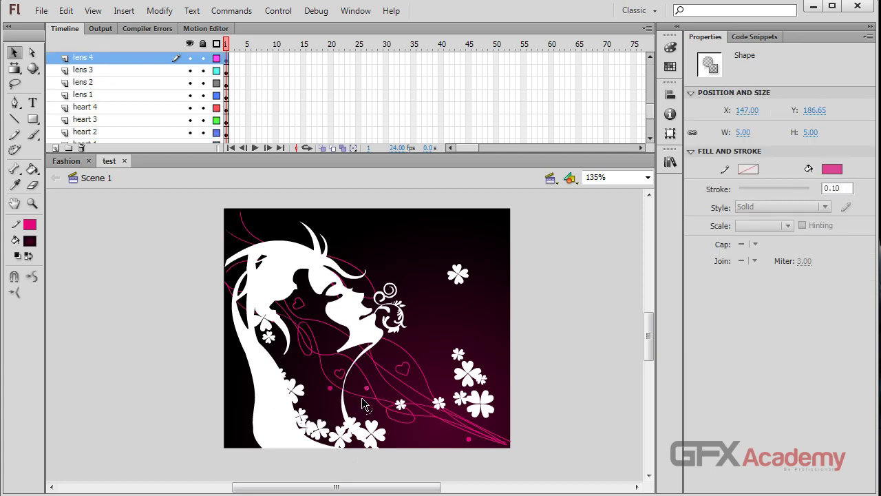
key("ctrl+equal")
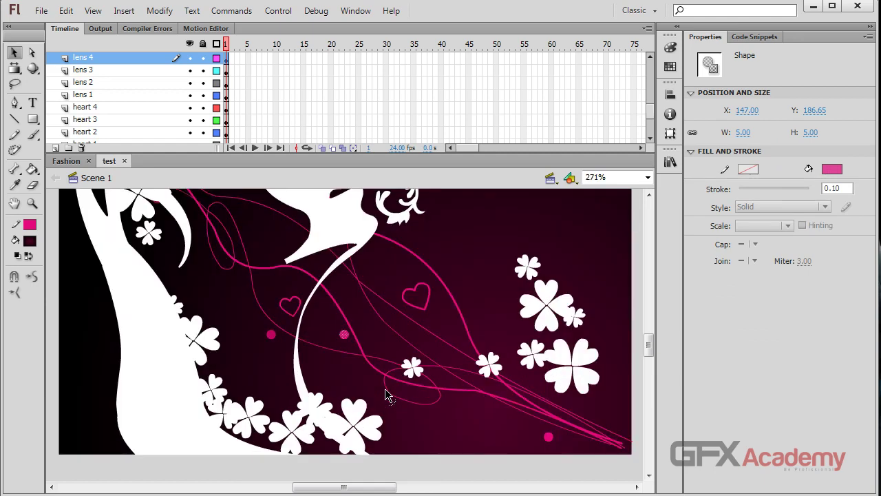
scroll(386, 392, "down", 3)
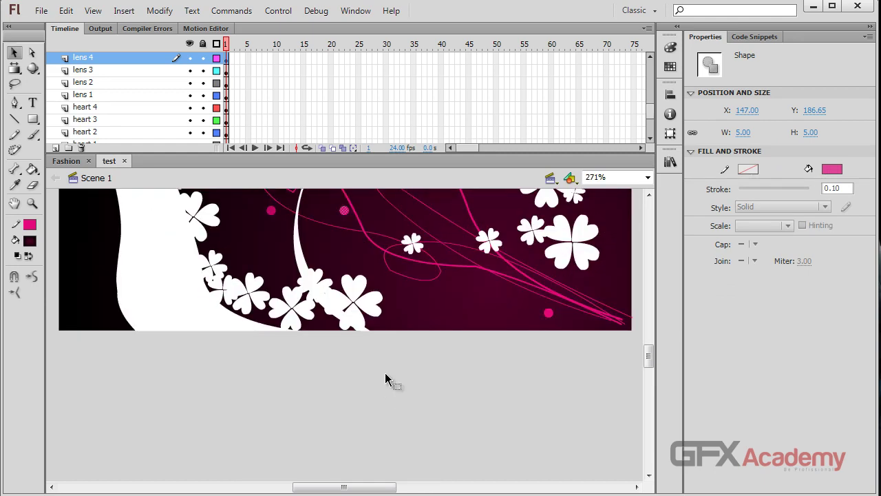
scroll(385, 378, "up", 3)
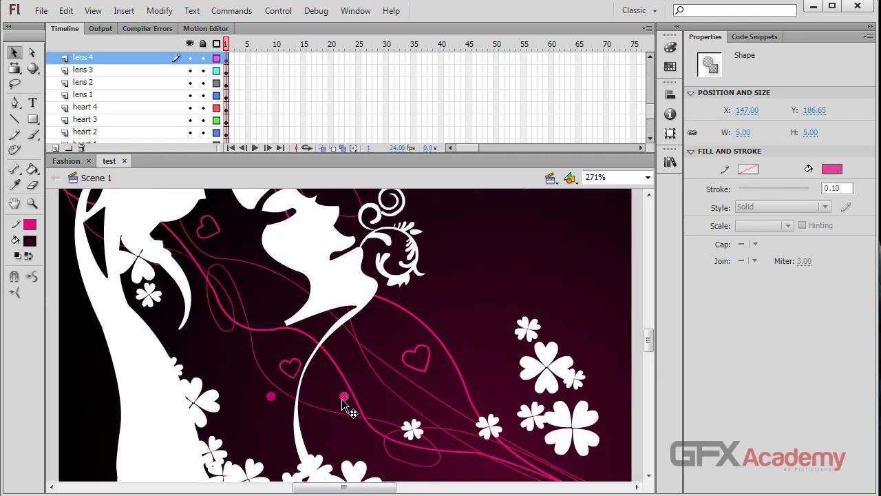
left_click_drag(344, 402, 446, 298)
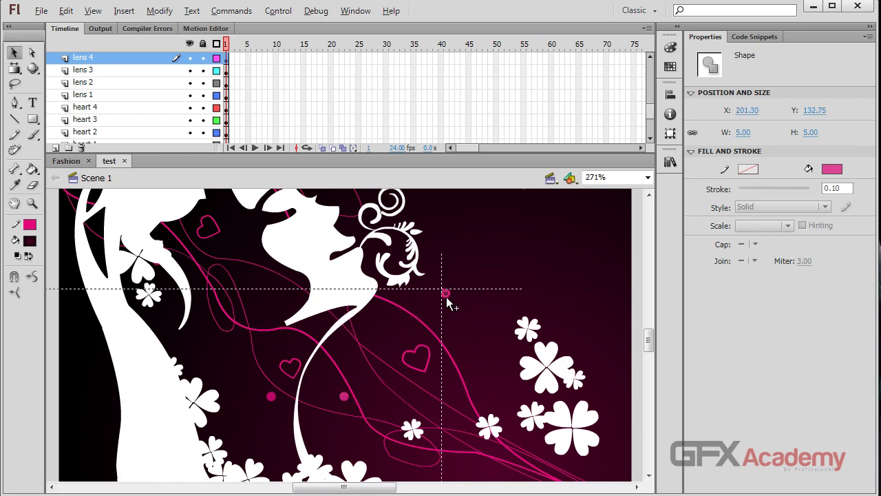
- Lower the fill opacity of the copied dot above the larger heart
left_click(833, 169)
key("Escape")
left_click(832, 169)
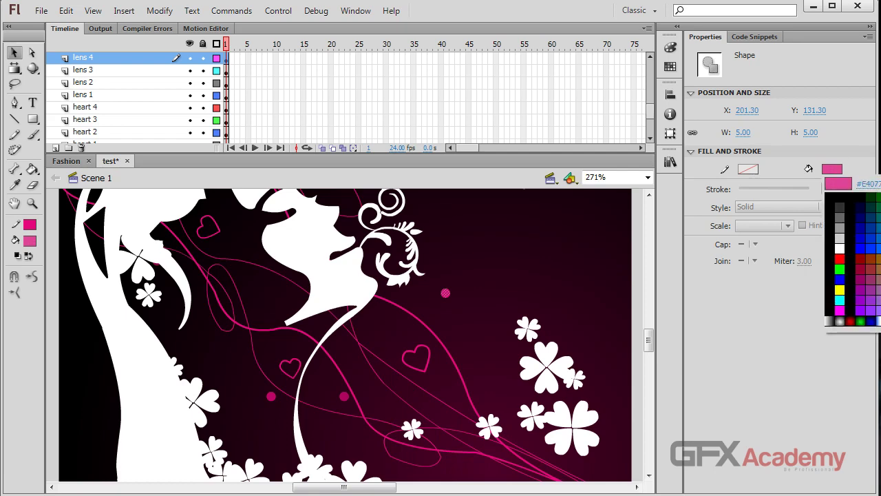
key("Return")
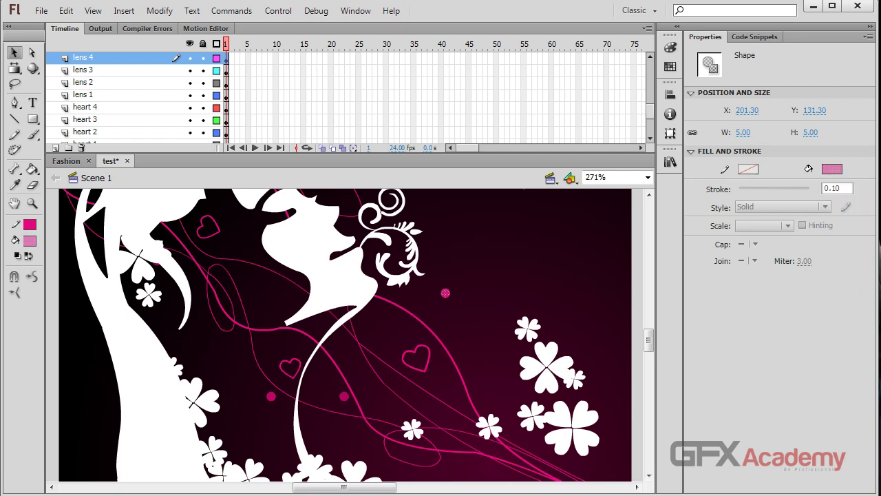
- Lock the bg layer and clear the selection
left_click(517, 258)
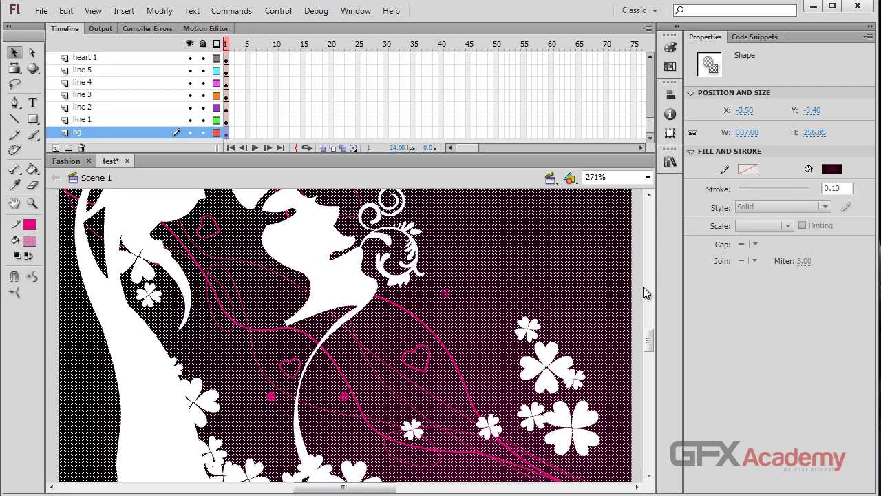
left_click(202, 132)
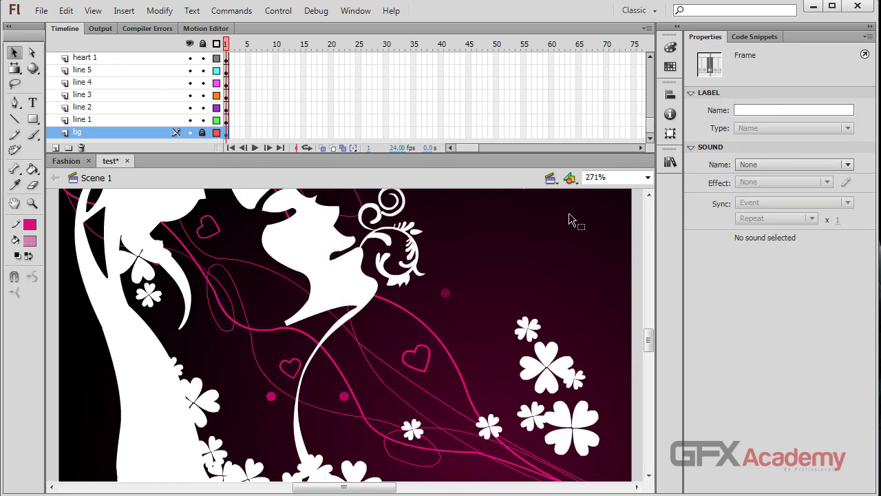
left_click(604, 234)
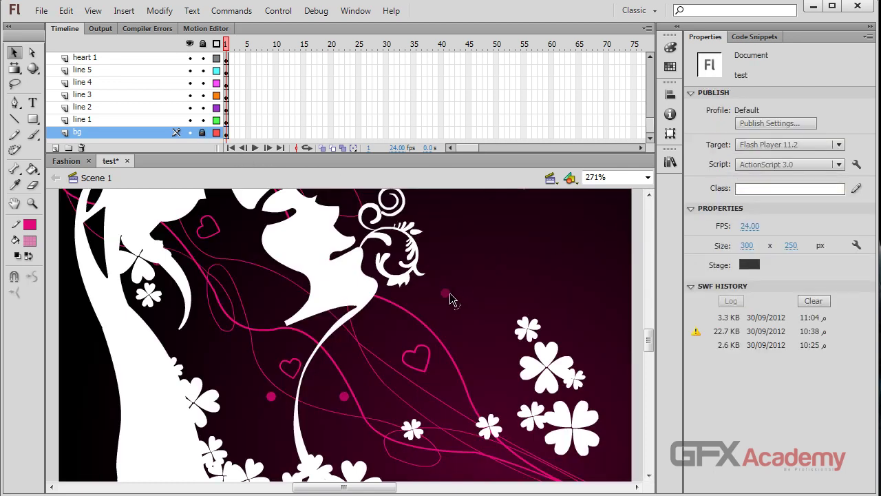
- Duplicate the faded dot just above itself, at about X 203.15, Y 125.80, and make the copy's fill more transparent
left_click_drag(445, 294, 453, 283)
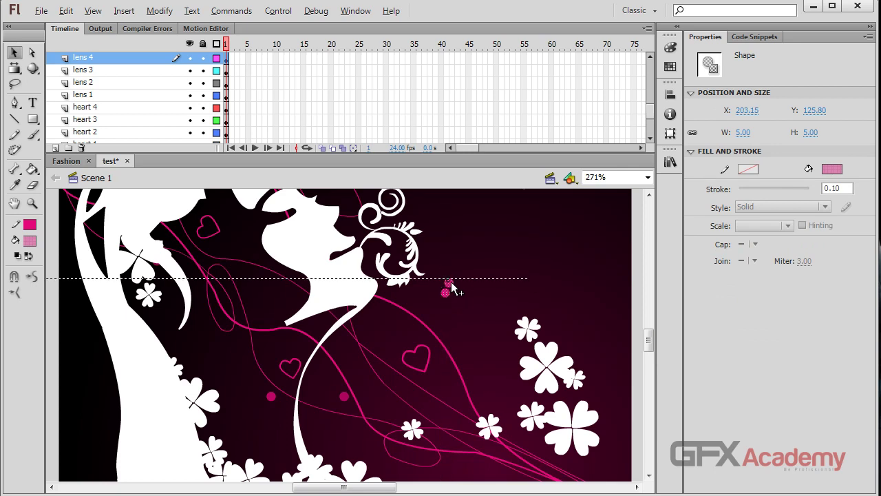
left_click(832, 169)
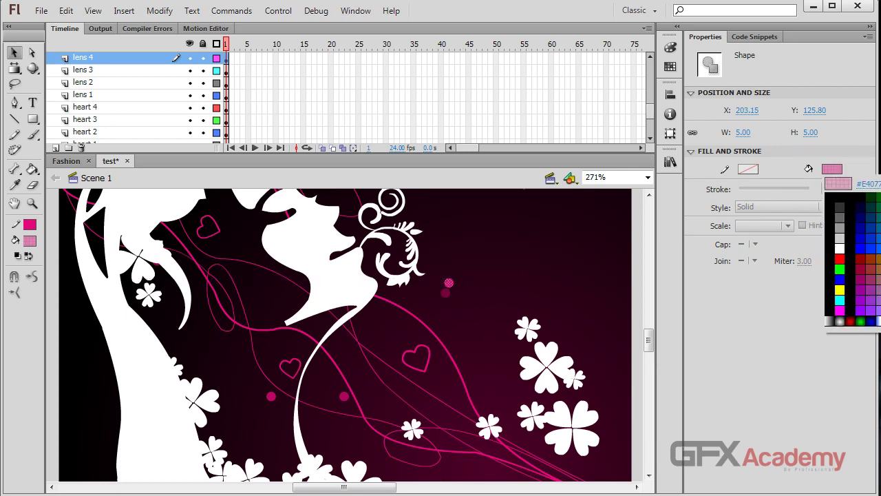
key("Escape")
left_click(497, 274)
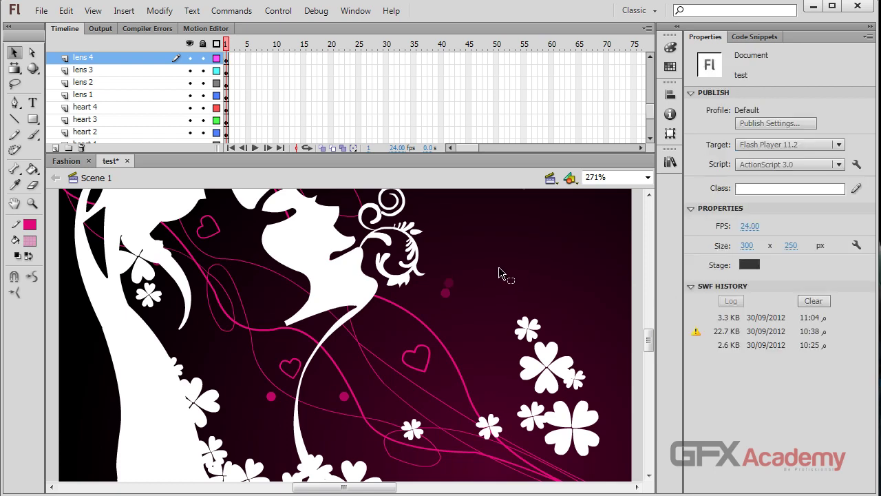
- Duplicate the upper faded dot to about X 212.70, Y 116.60 and lower the fill opacity of this third dot further
left_click(449, 285)
left_click_drag(450, 285, 468, 268)
left_click(831, 169)
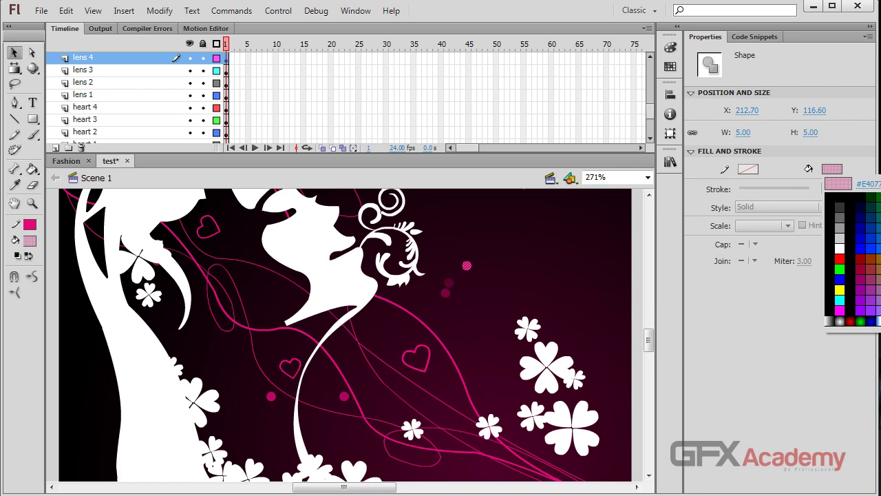
key("Return")
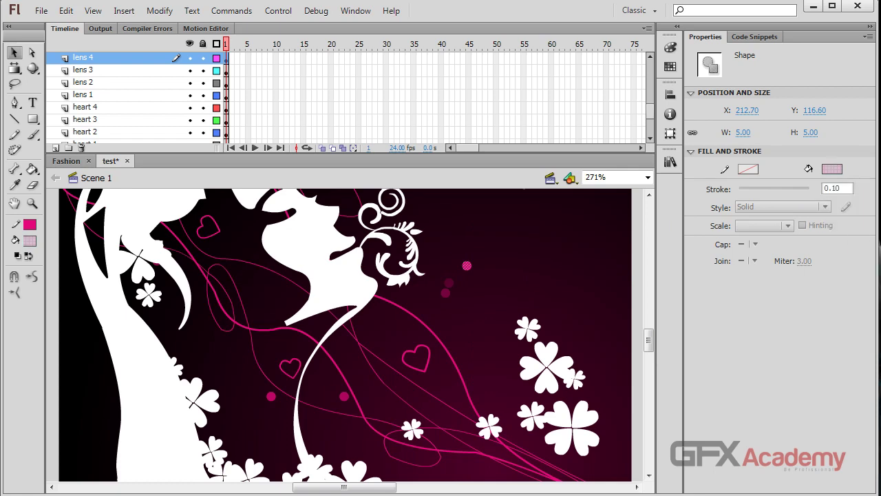
- Shrink the third, topmost faded dot proportionally to a width of 3
left_click(750, 133)
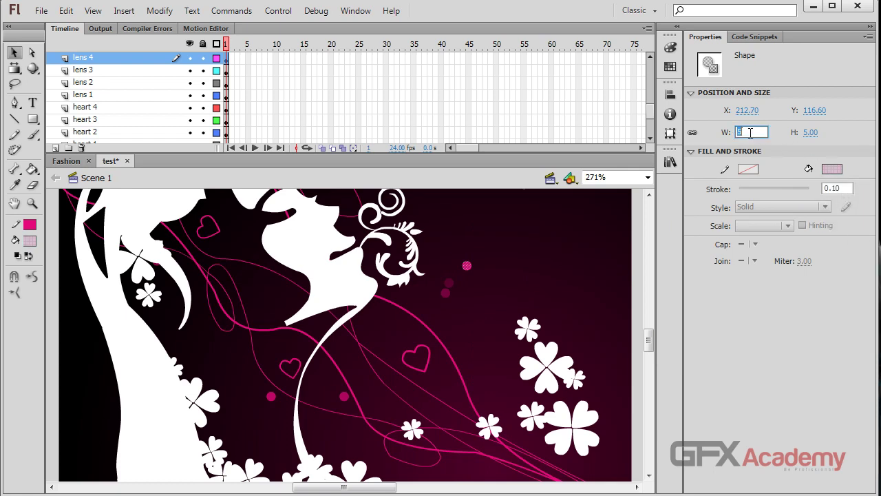
type("3")
key("Return")
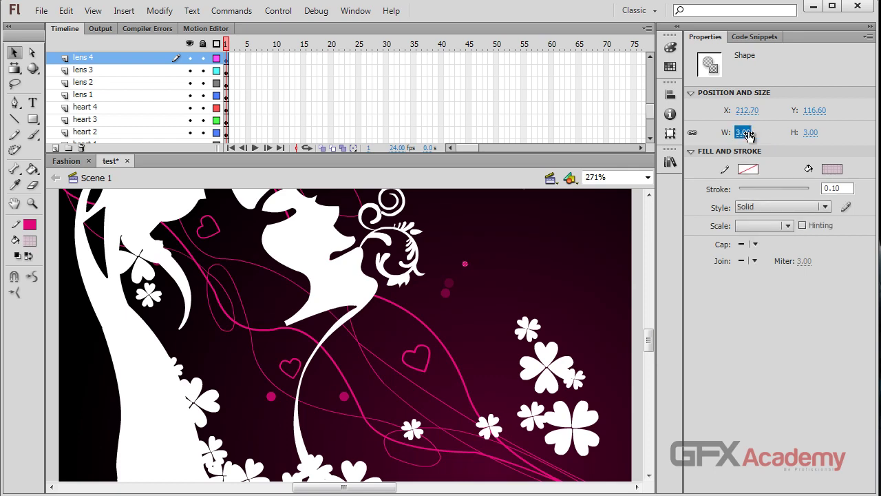
- Select the middle faded dot, shrink it proportionally to a width of 4 and deselect it
key("ctrl+z")
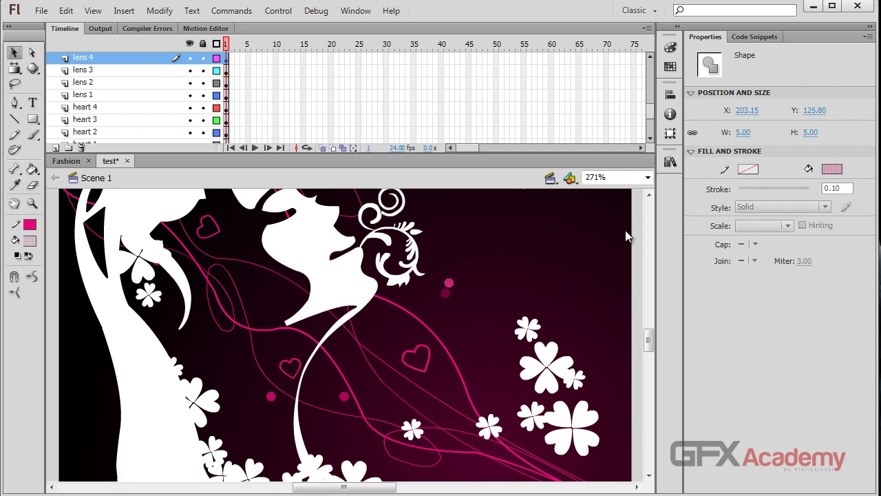
left_click(744, 133)
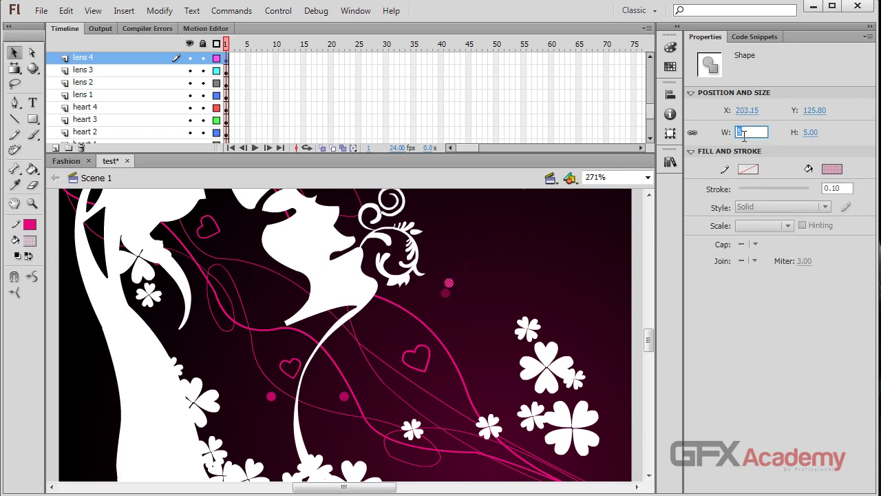
key("Return")
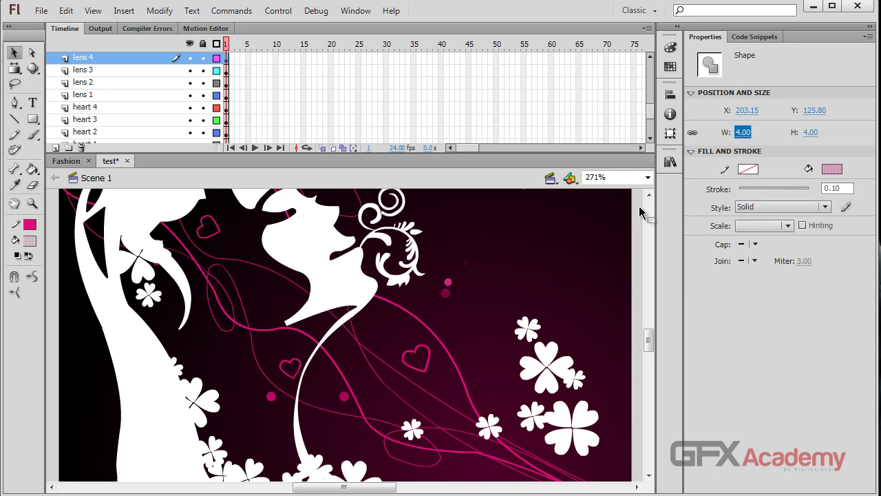
left_click(493, 240)
scroll(481, 342, "down", 3)
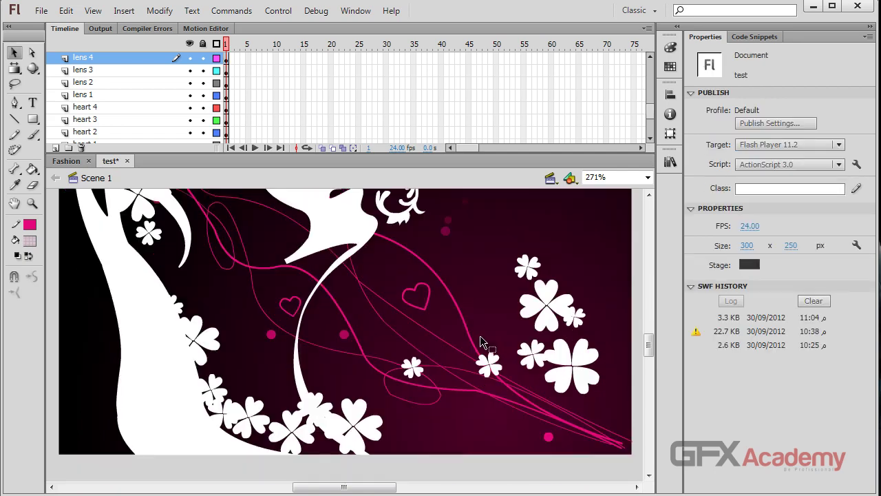
scroll(481, 342, "up", 10)
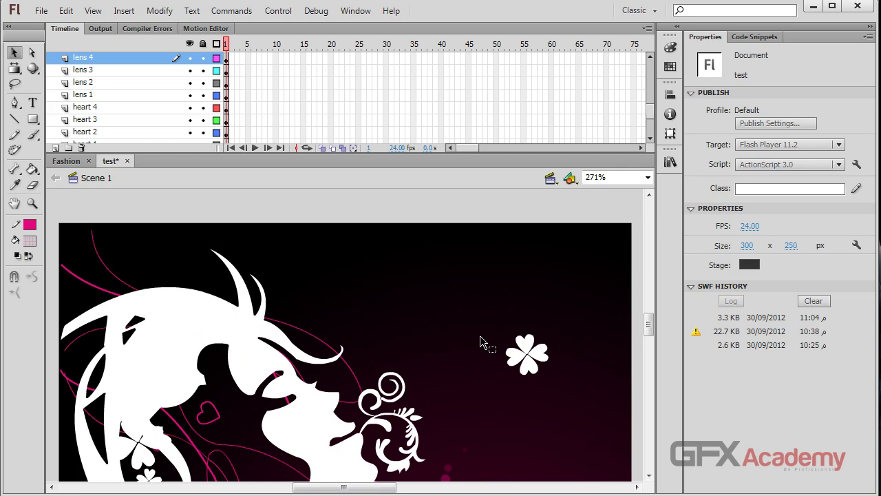
- Add a Glow filter to the pink heart near the neck on the heart 3 layer
key("ctrl+minus")
scroll(479, 343, "down", 3)
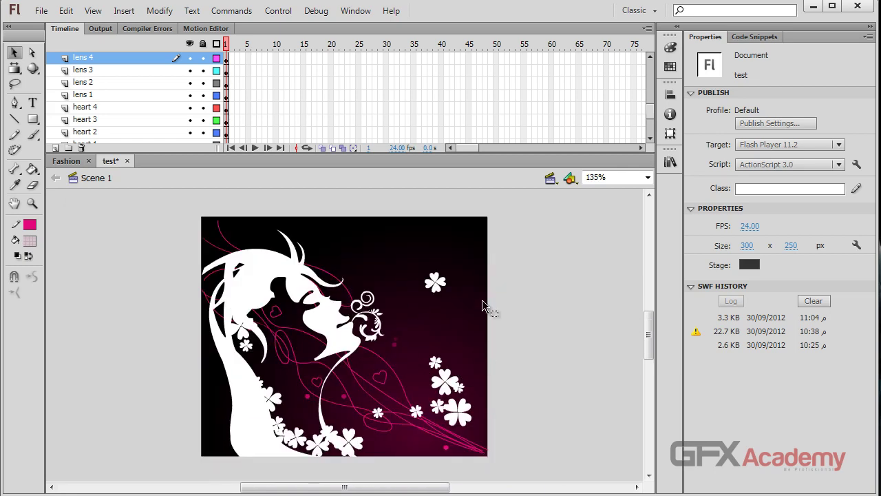
left_click(284, 321)
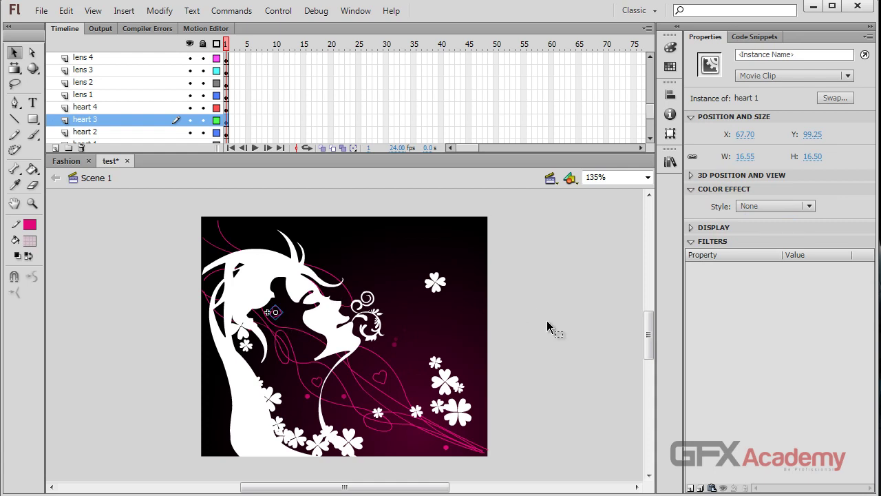
left_click(692, 487)
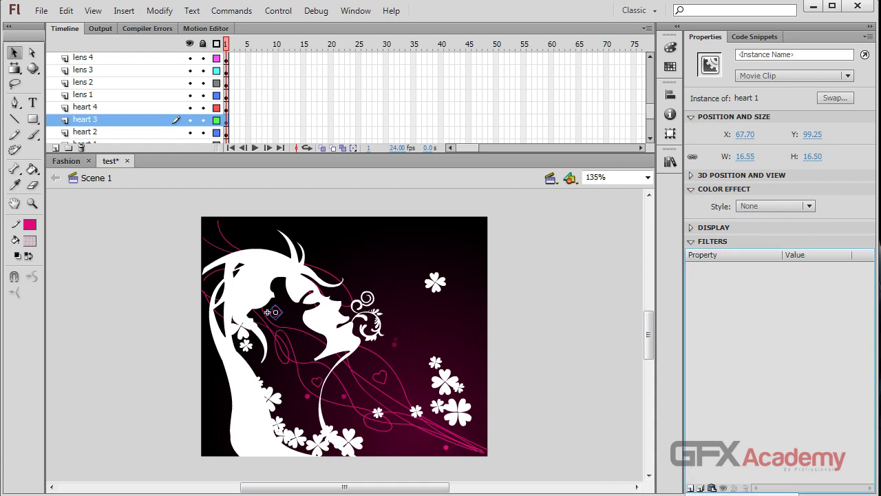
left_click(535, 338)
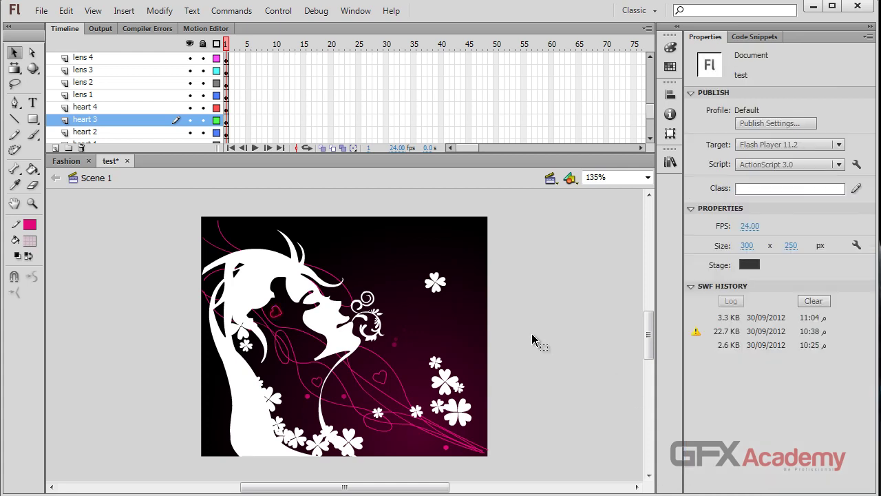
left_click(274, 313)
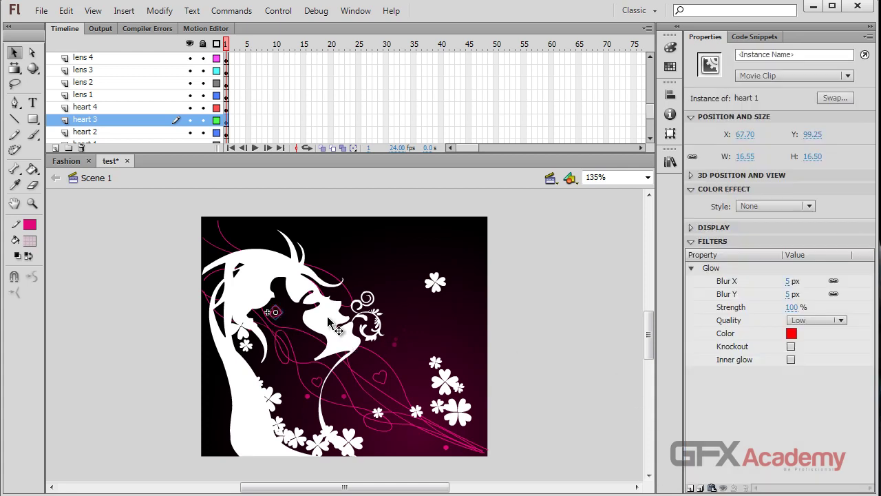
- Set the heart's glow color to #E4077B
left_click(840, 320)
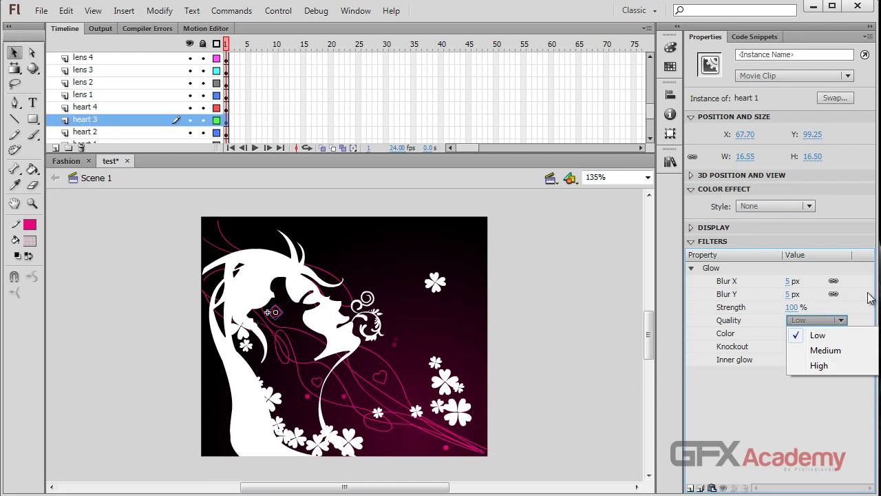
left_click(840, 320)
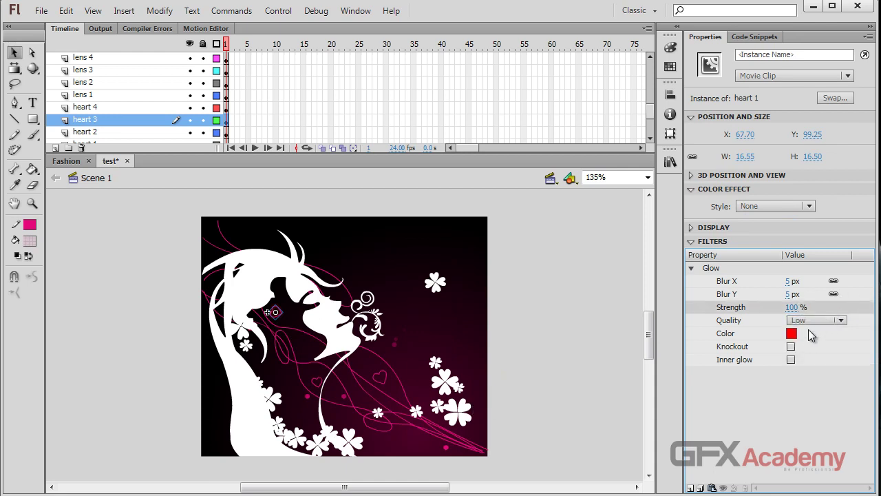
left_click(791, 333)
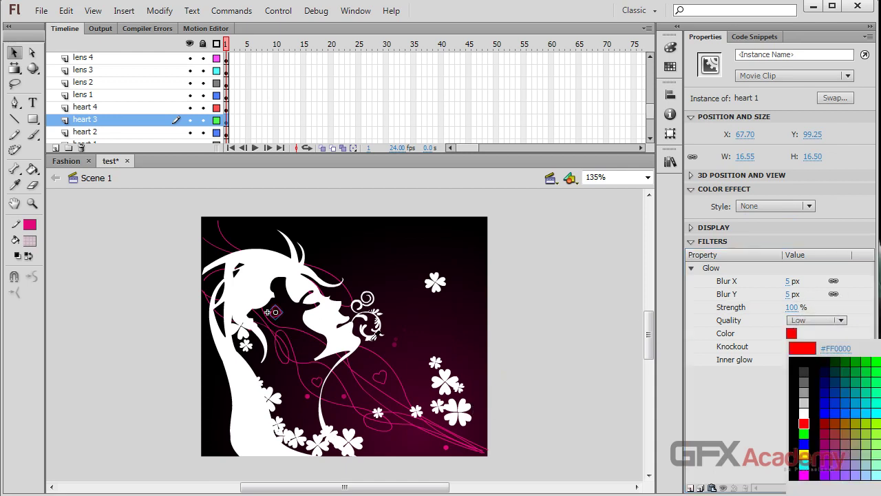
left_click(845, 348)
type("#E4077B")
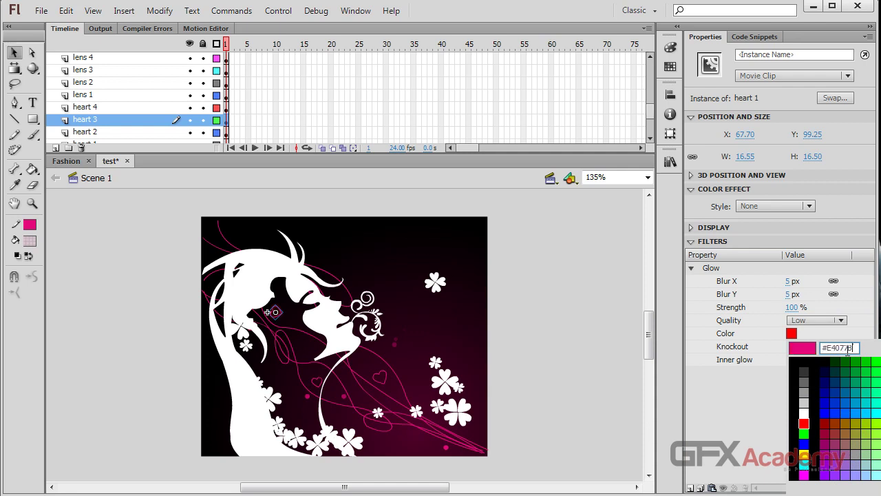
key("Return")
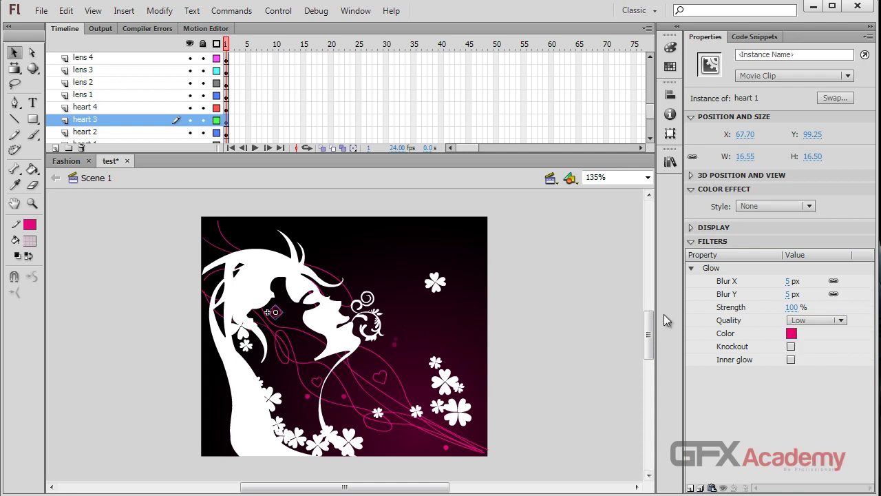
- Set the heart's glow blur to 3 px in X and Y and its strength to 154 %
left_click_drag(790, 307, 794, 307)
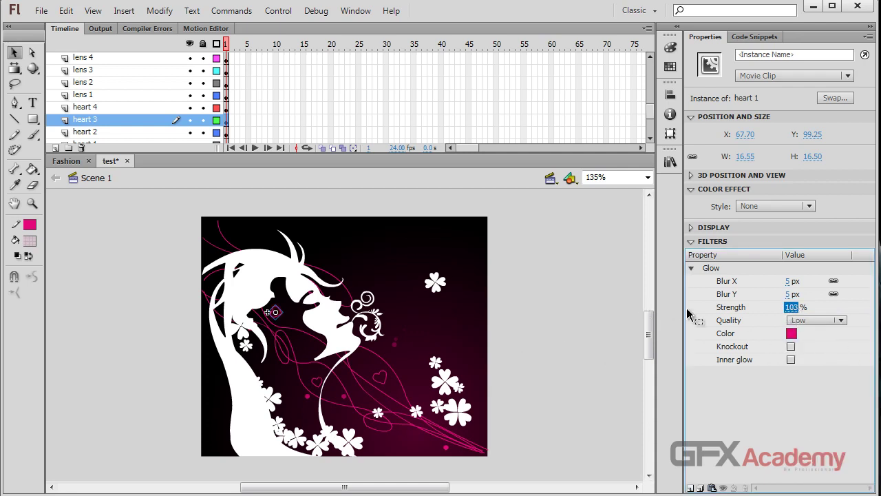
scroll(252, 320, "up", 4)
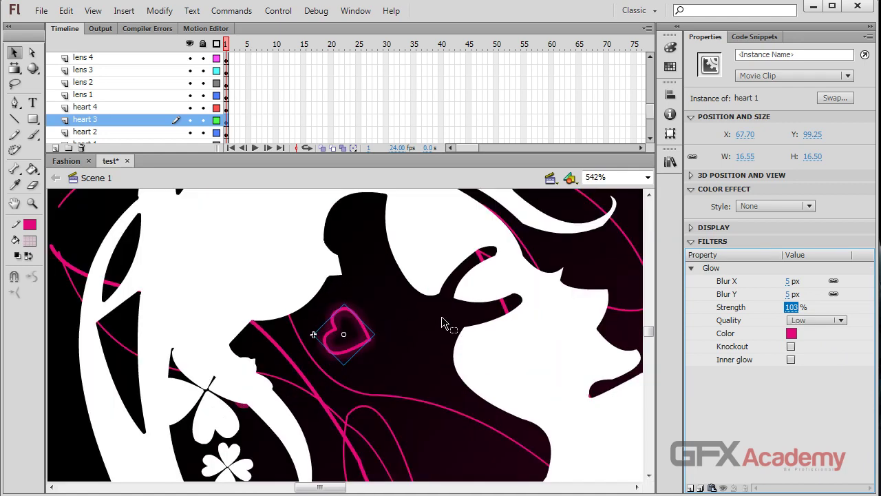
left_click(59, 318)
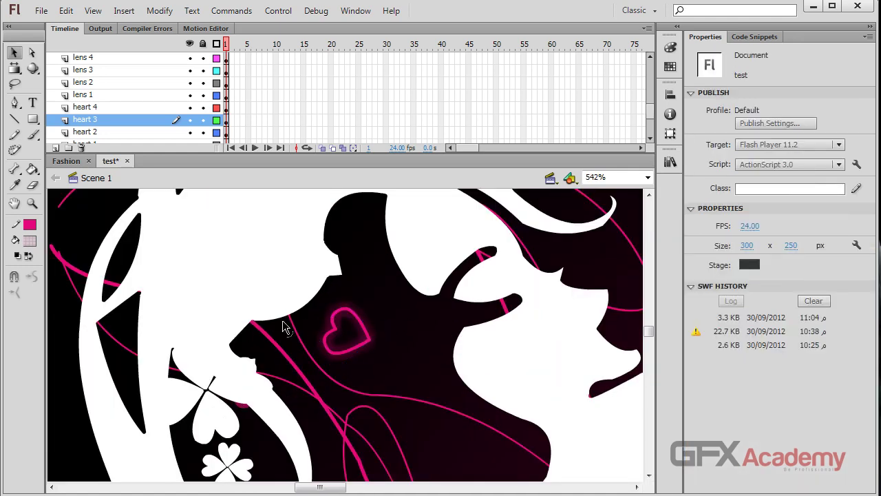
left_click(363, 350)
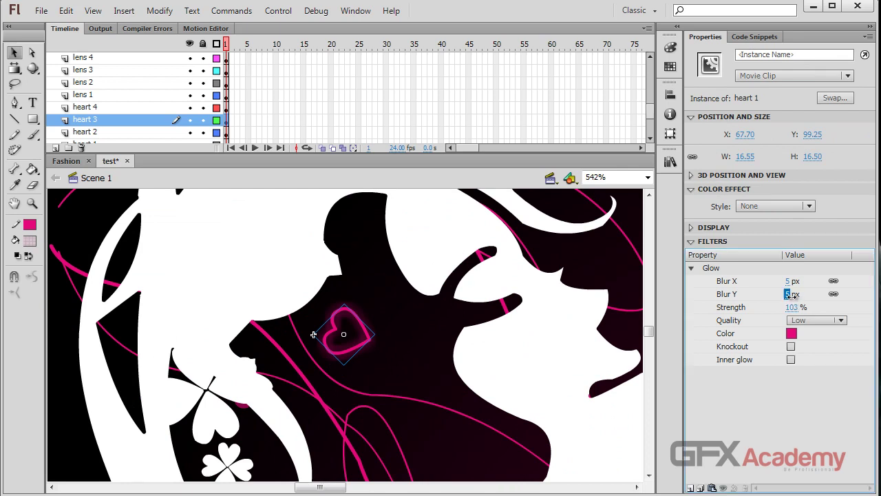
left_click_drag(789, 294, 793, 295)
type("3")
key("Return")
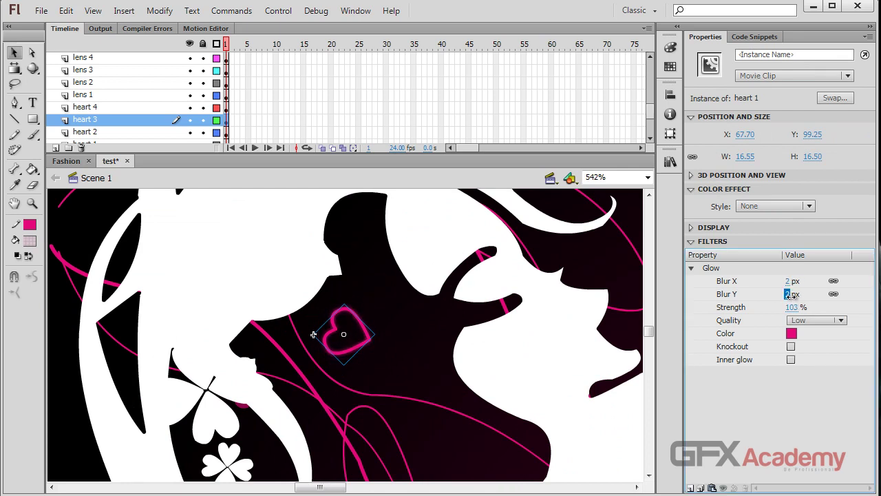
left_click(792, 308)
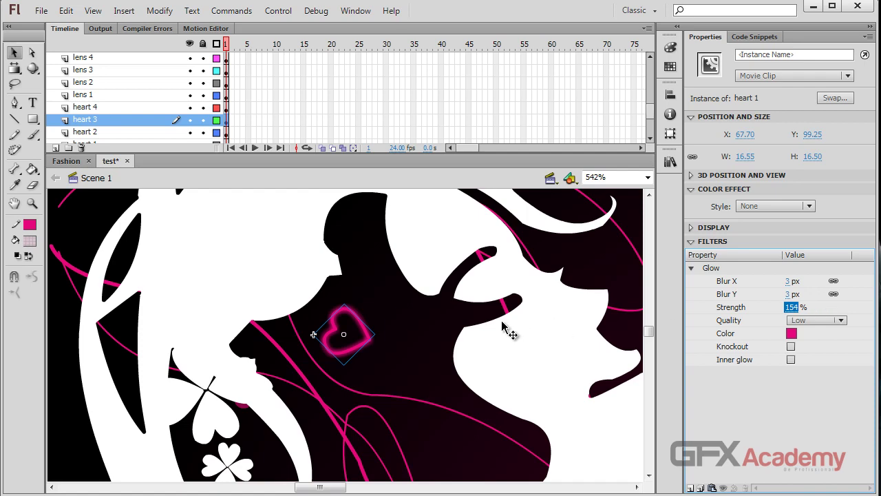
- Test the movie to check the heart's glow, then close the preview window
key("ctrl+Return")
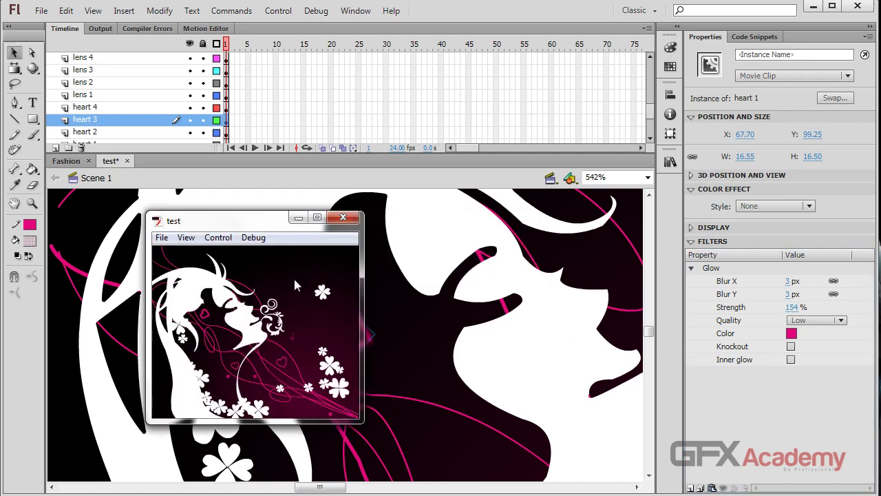
left_click_drag(268, 230, 379, 229)
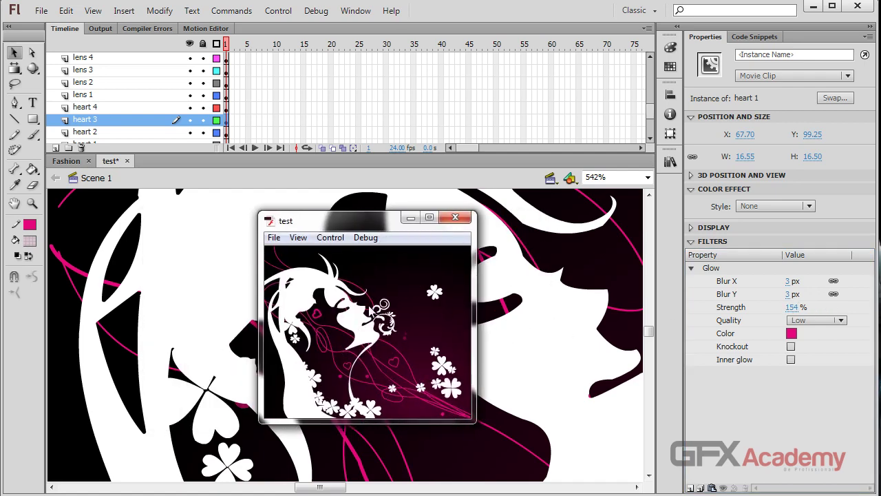
left_click(455, 217)
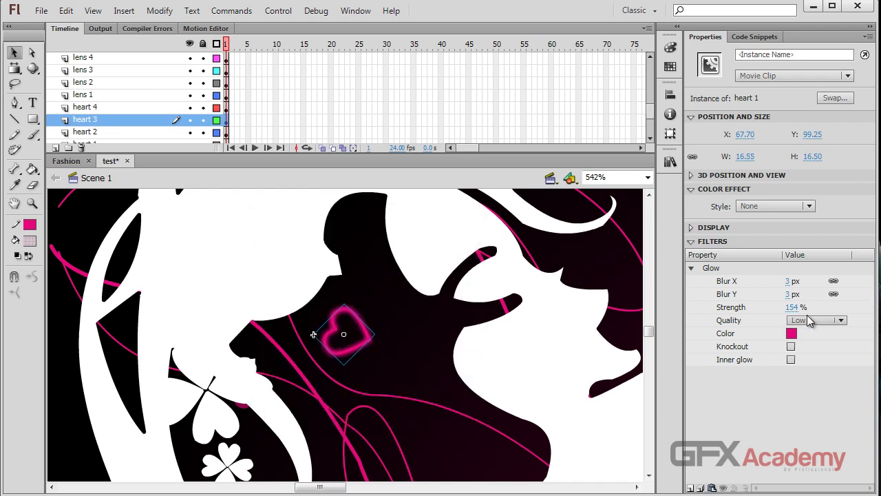
- Set the heart's glow quality to Medium and its blur to 4 px, and check the result in a test movie
left_click(810, 322)
left_click(757, 365)
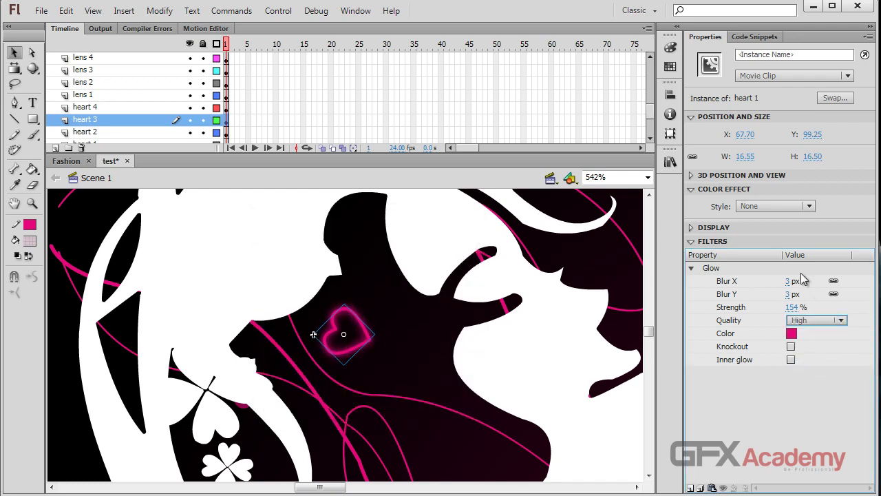
left_click(804, 320)
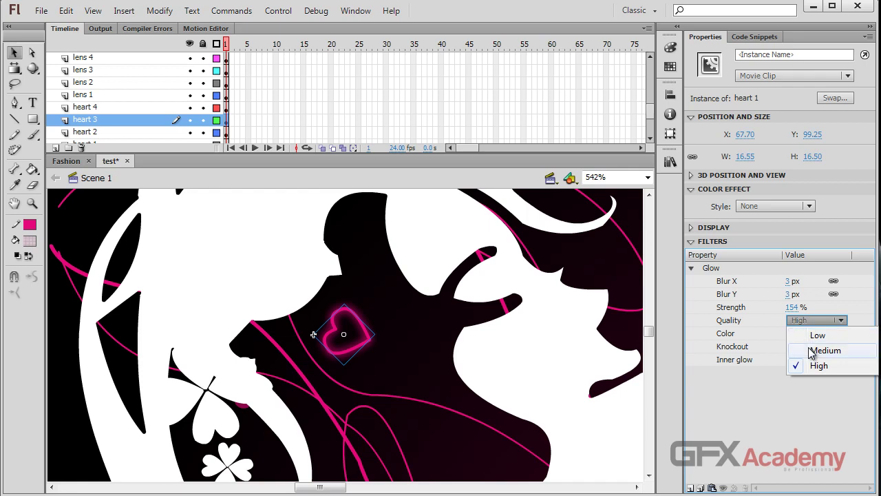
left_click(819, 350)
left_click(792, 307)
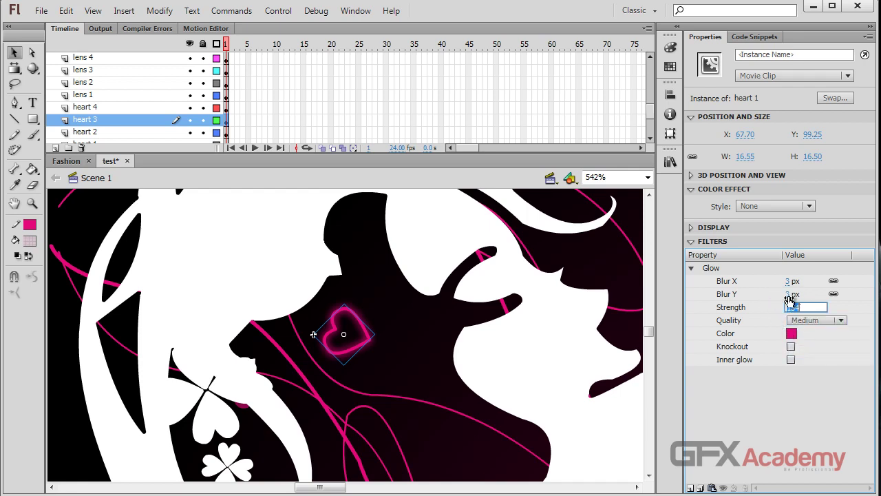
left_click(791, 294)
type("8")
key("Return")
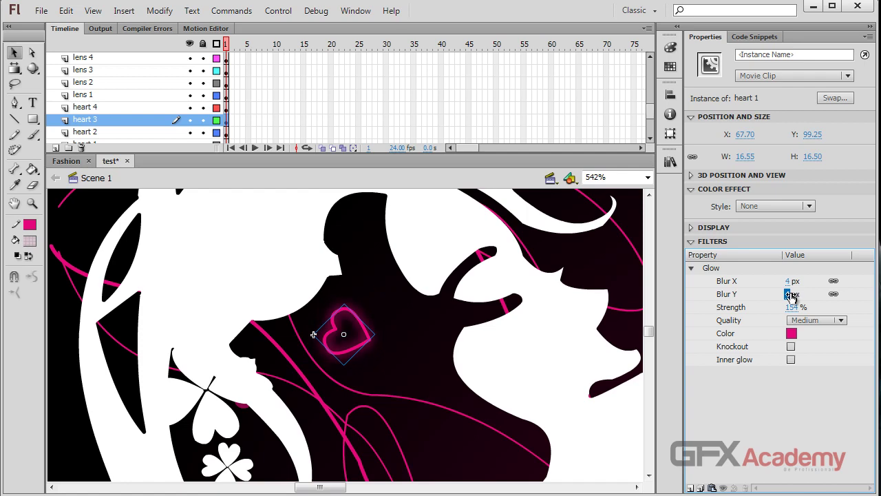
key("ctrl+Return")
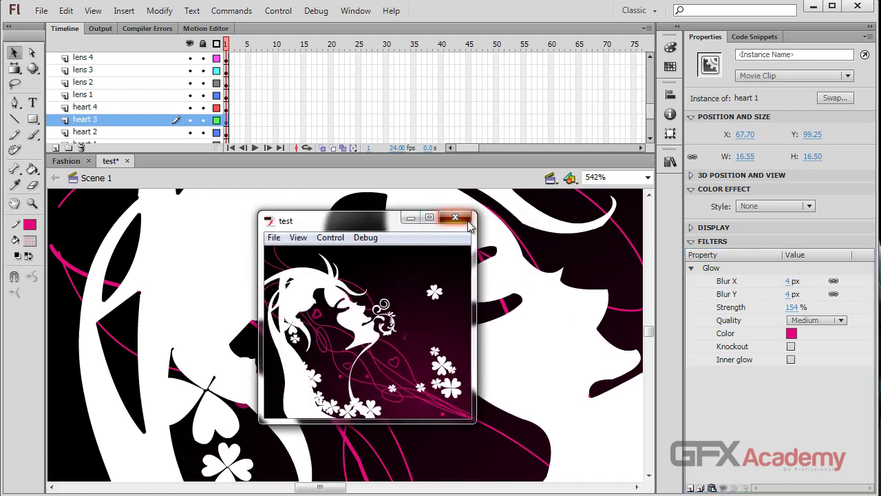
left_click(466, 223)
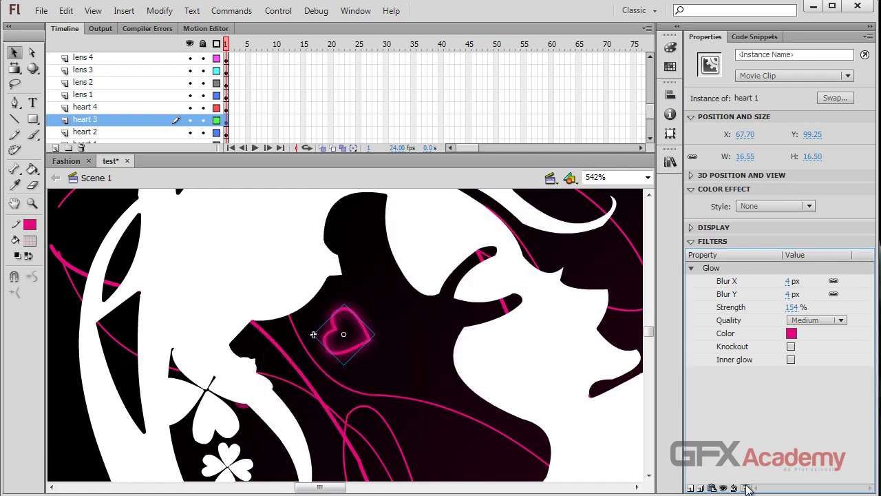
- Remove the Glow filter from the heart, save the document and clear the selection
left_click(745, 487)
key("ctrl+s")
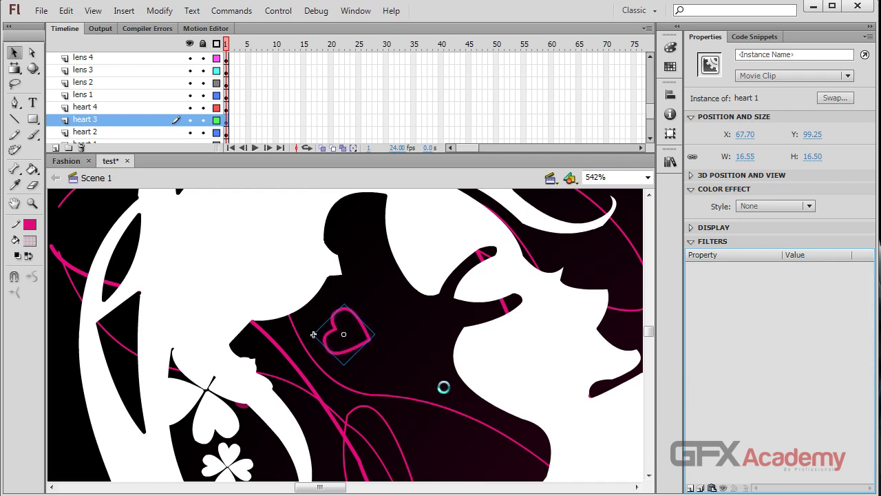
key("ctrl+minus")
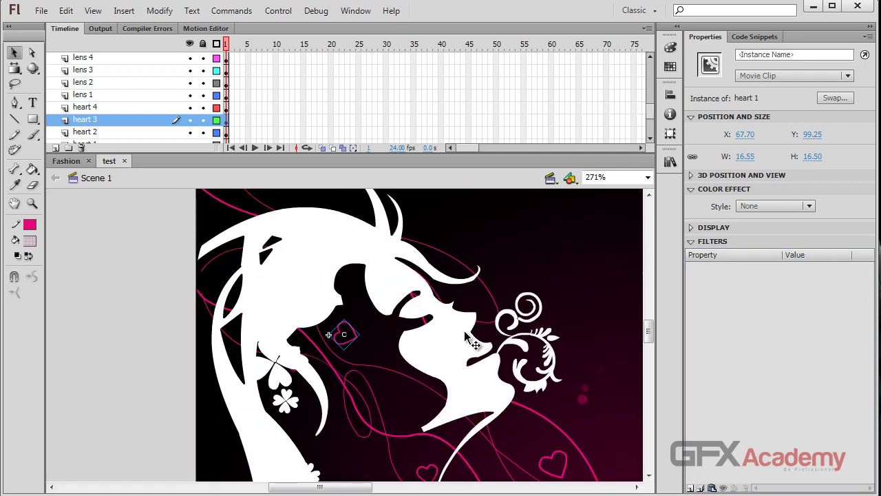
left_click(141, 306)
- Move the hair's larger clover to about X 21.60, Y 114.80 and the small one beside it to about X 48.20, Y 129.10
key("ctrl+minus")
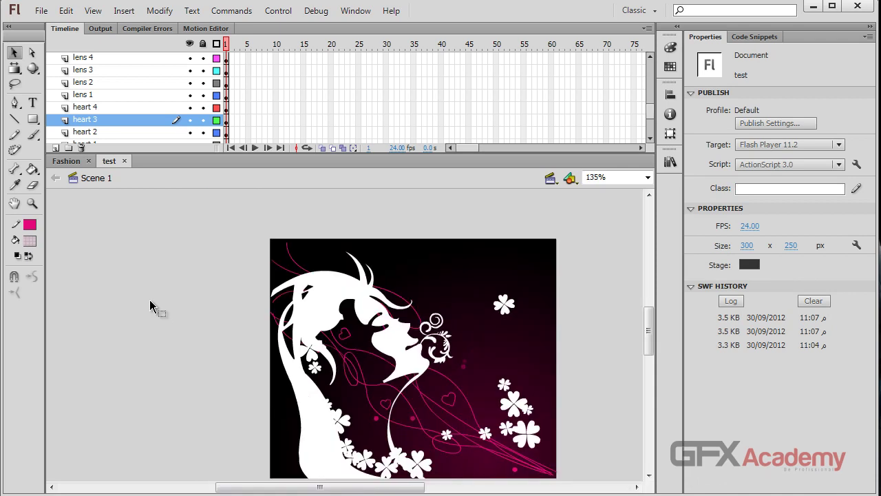
left_click_drag(229, 312, 163, 282)
left_click(647, 177)
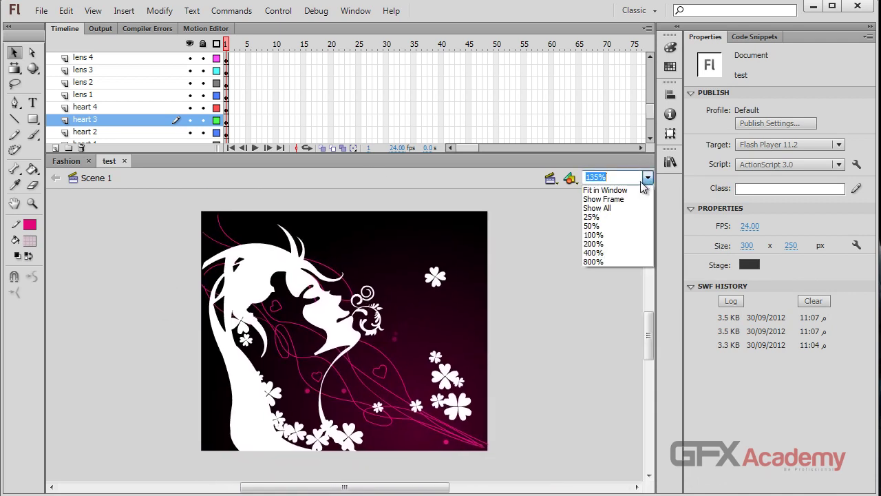
left_click(596, 208)
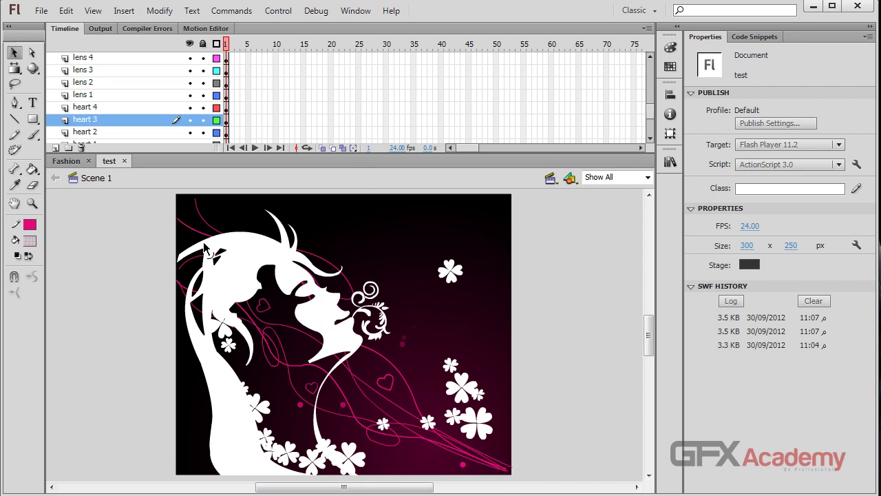
left_click(226, 326)
left_click_drag(233, 338, 229, 346)
left_click_drag(234, 345, 235, 348)
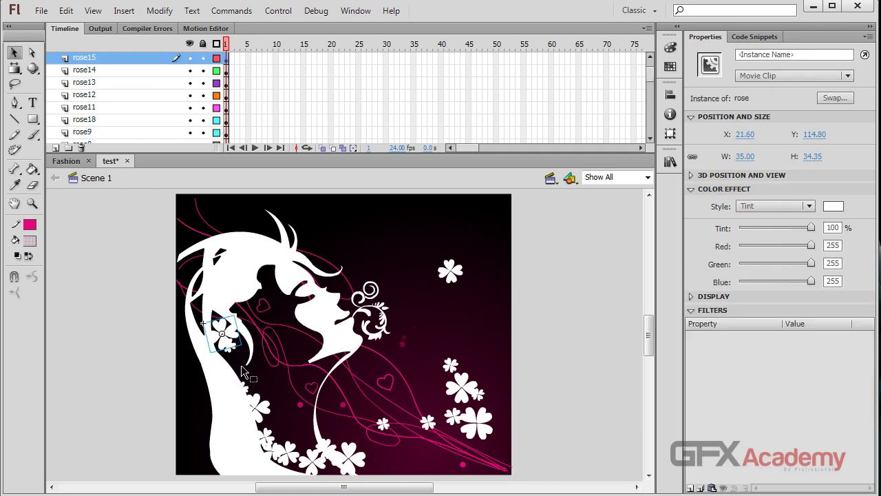
left_click(142, 360)
left_click(234, 353)
left_click_drag(234, 353, 251, 364)
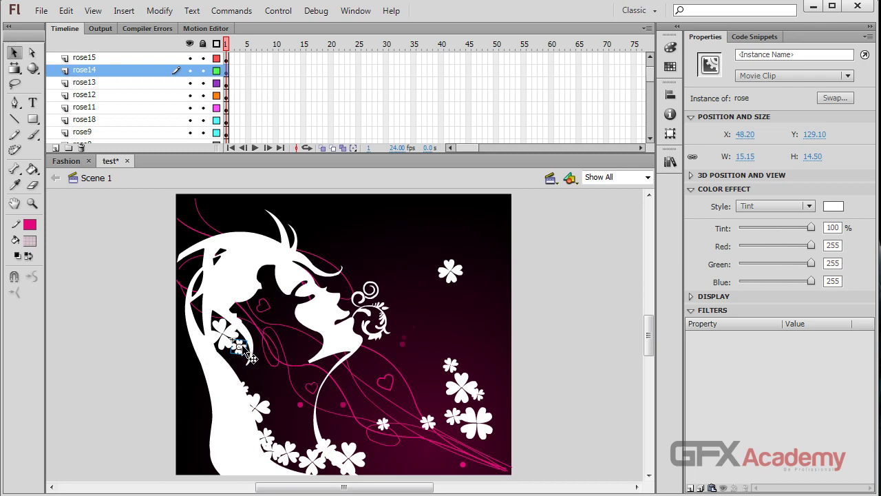
- Duplicate the small clover to the stage's left edge at about X -1.90, Y 138.85 and tint the copy #E4077B
left_click_drag(243, 346, 187, 361)
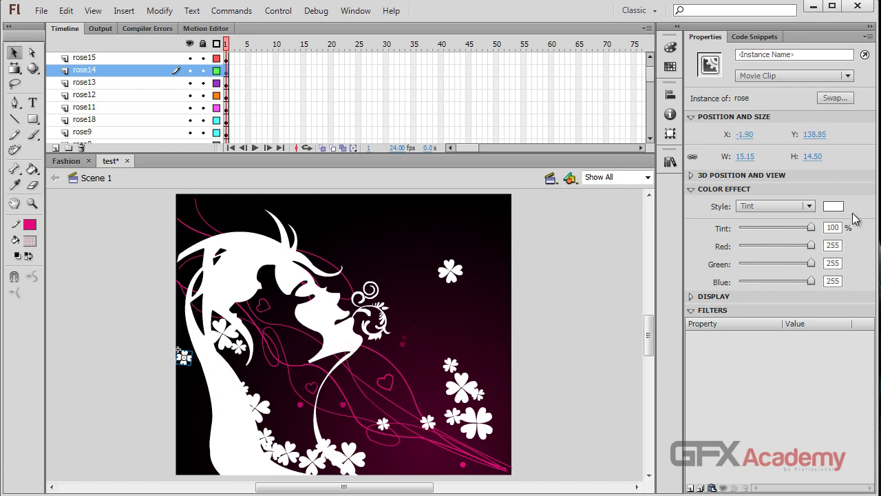
left_click(832, 205)
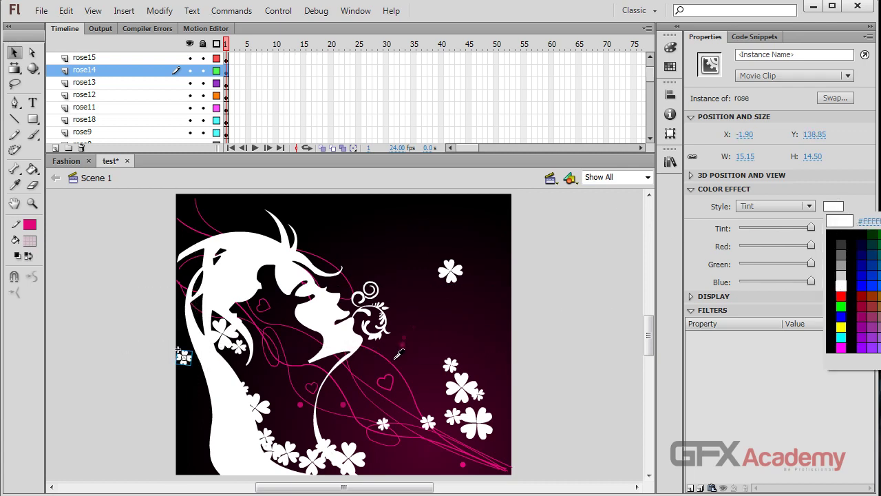
left_click(868, 220)
type("#E4077B")
key("Return")
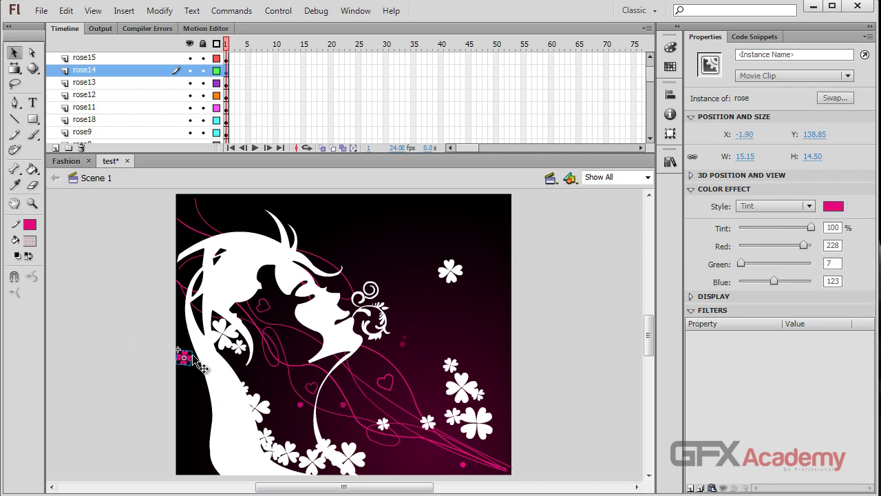
- Move the pink clover from the stage's left edge onto the woman's white hair at about X 35.10, Y 79.10
left_click_drag(185, 358, 224, 292)
key("w")
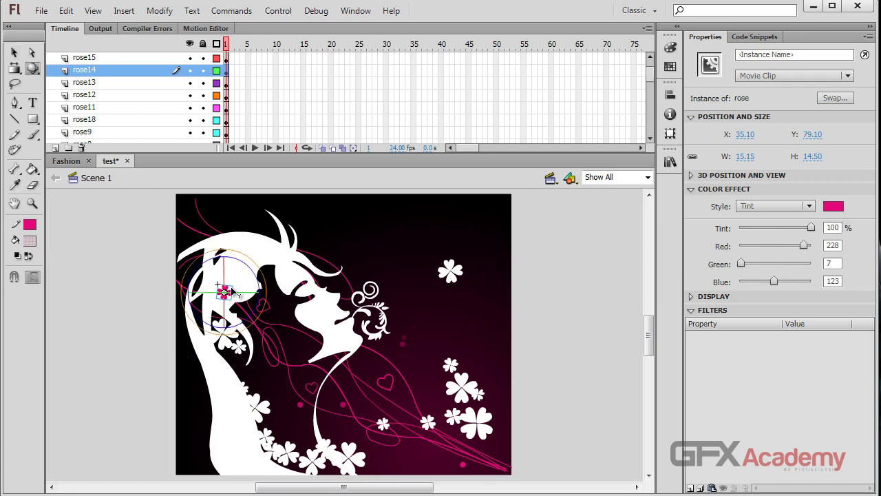
left_click(14, 51)
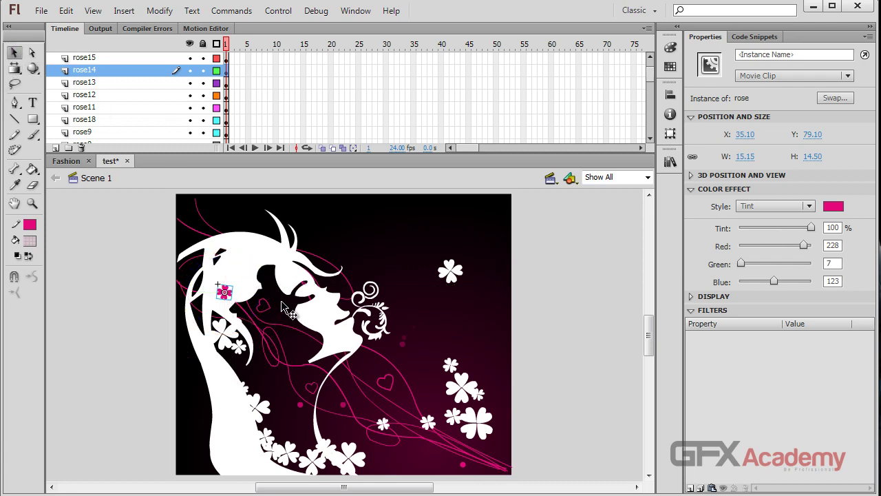
- Enlarge the pink clover to about 24.95 by 23.95 px and shift it to about X 28.00, Y 77.00
left_click_drag(743, 155, 760, 155)
left_click_drag(228, 294, 225, 294)
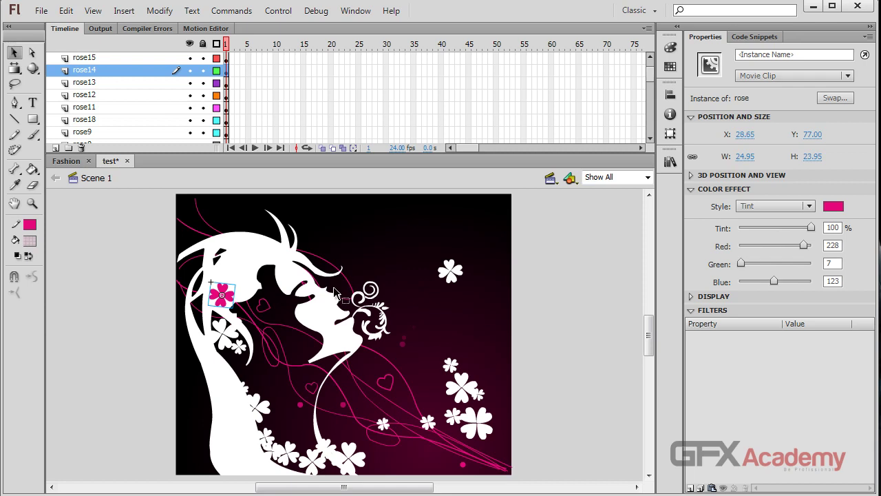
key("Left")
left_click(93, 320)
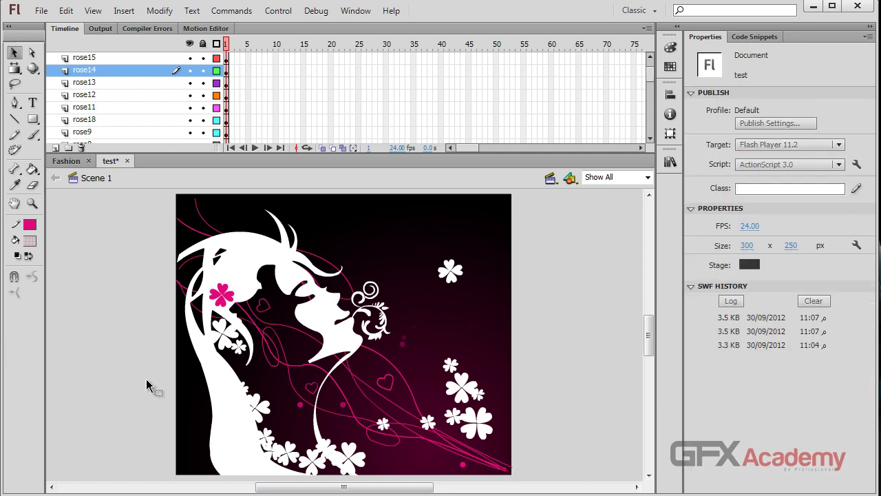
left_click(226, 295)
key("Left")
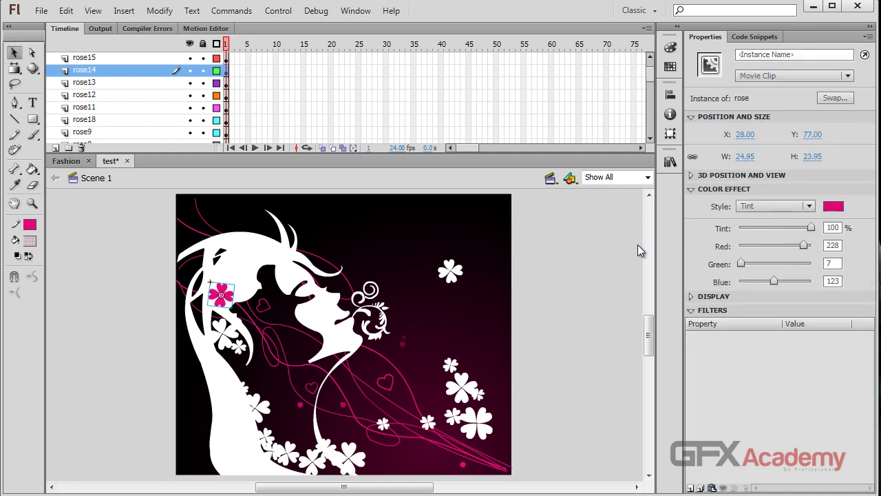
- Tint the enlarged clover with the dark maroon sampled from the background gradient, clear the selection and save the document
left_click(838, 207)
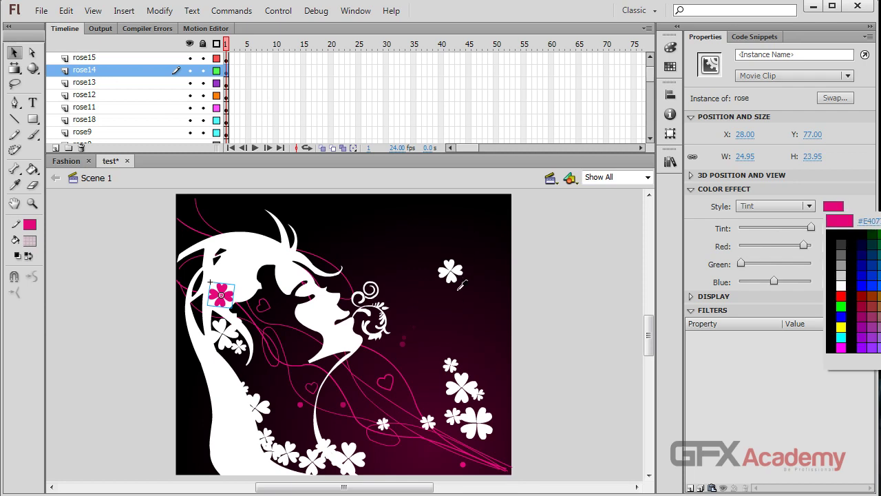
left_click(439, 322)
left_click(101, 298)
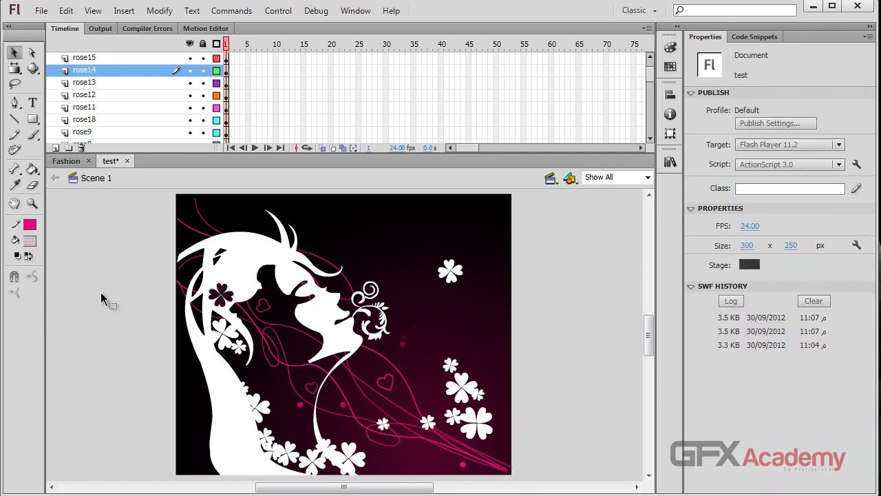
key("ctrl+s")
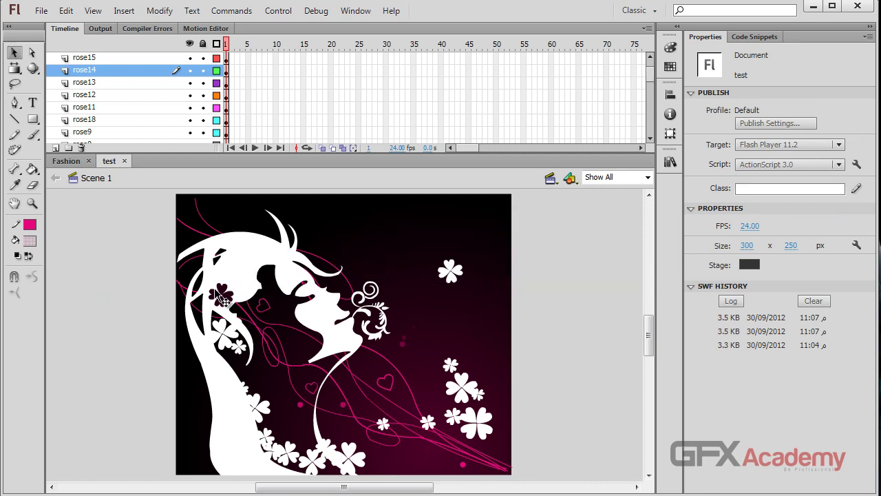